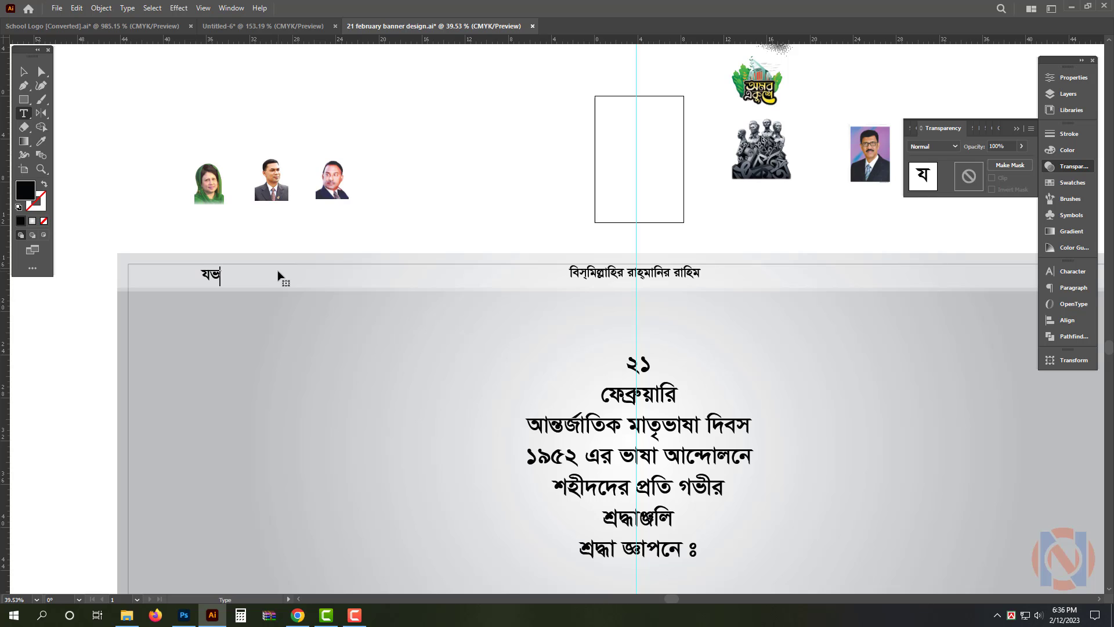
# Enter the text "বাংলাদেশ" in the banner's header strip and place it at the left margin guide
pyautogui.press('Return')
pyautogui.write('বাথ')
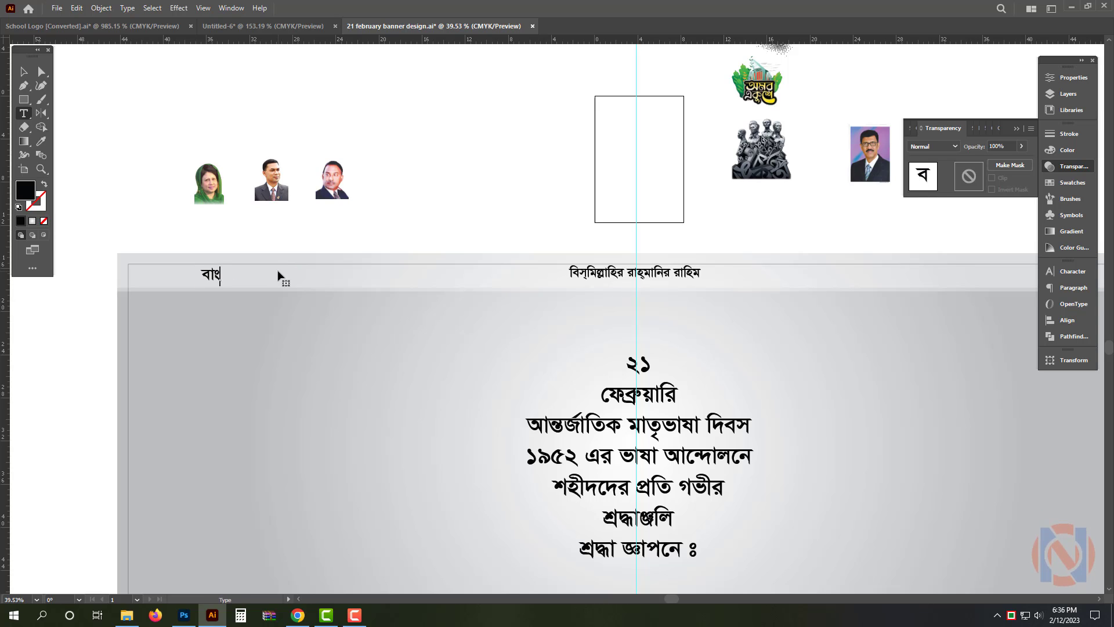
pyautogui.press('Escape')
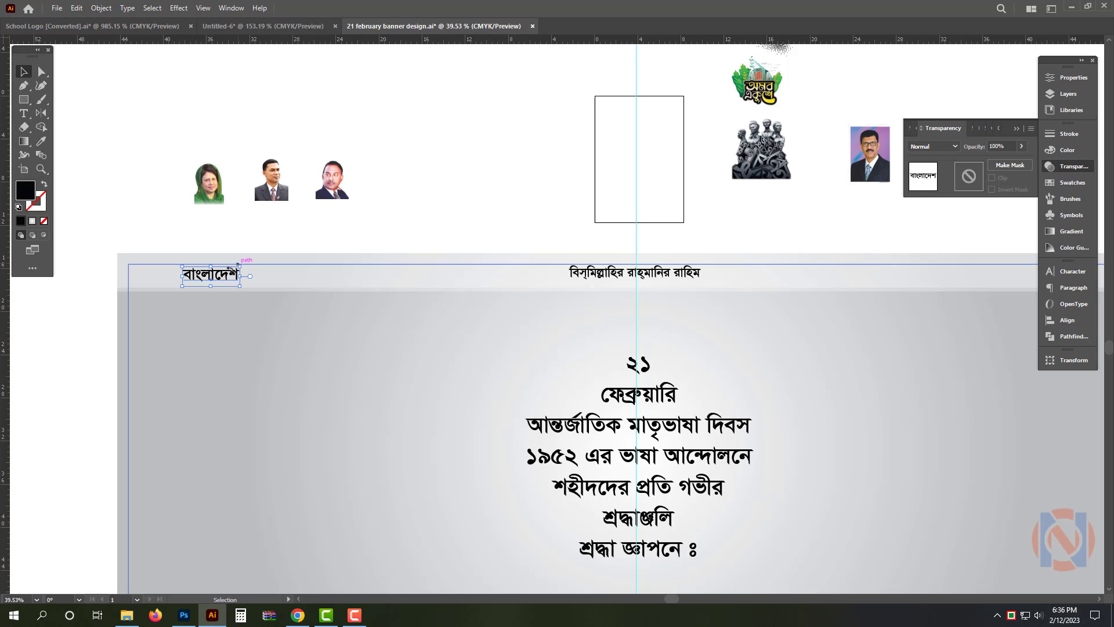
pyautogui.moveTo(212, 283)
pyautogui.mouseDown()
pyautogui.moveTo(163, 283)
pyautogui.moveTo(198, 290)
pyautogui.mouseUp()
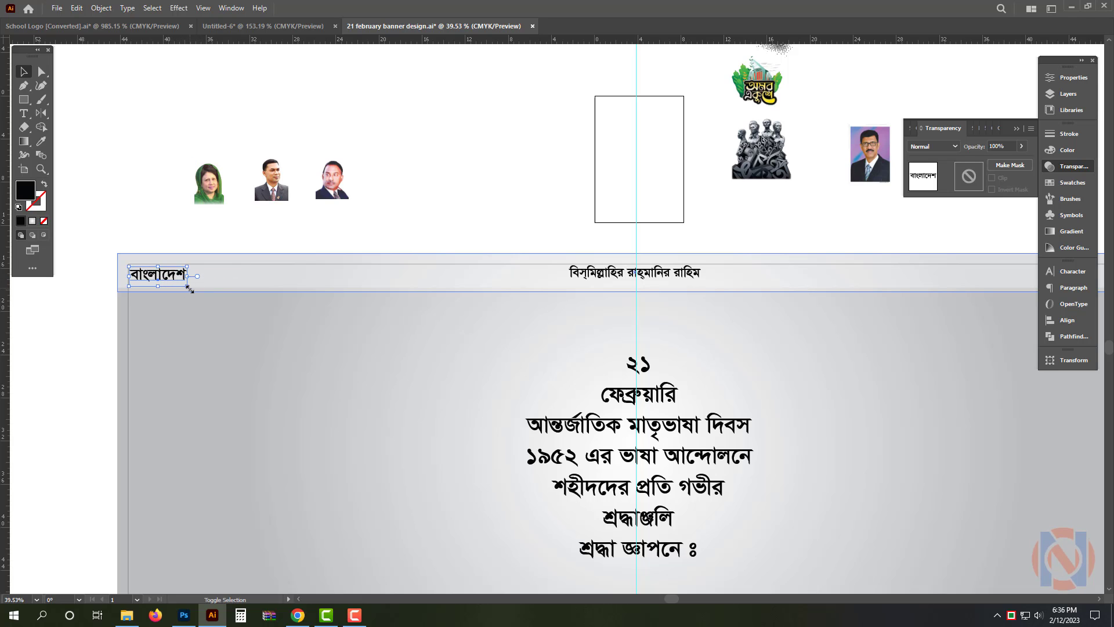
# Add the text "জিন্দাবাদ" to the header strip and place it against the right margin guide
pyautogui.scroll(-1, 251, 239)
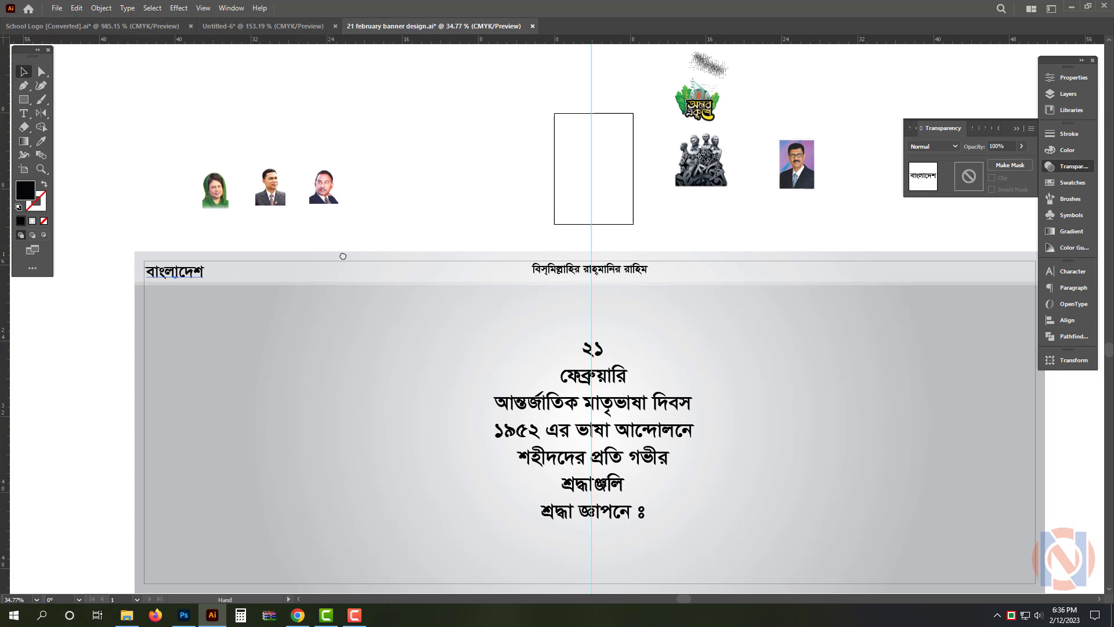
pyautogui.moveTo(343, 253); pyautogui.dragTo(257, 231)
pyautogui.moveTo(116, 250); pyautogui.dragTo(898, 261)
pyautogui.write('ফঁ')
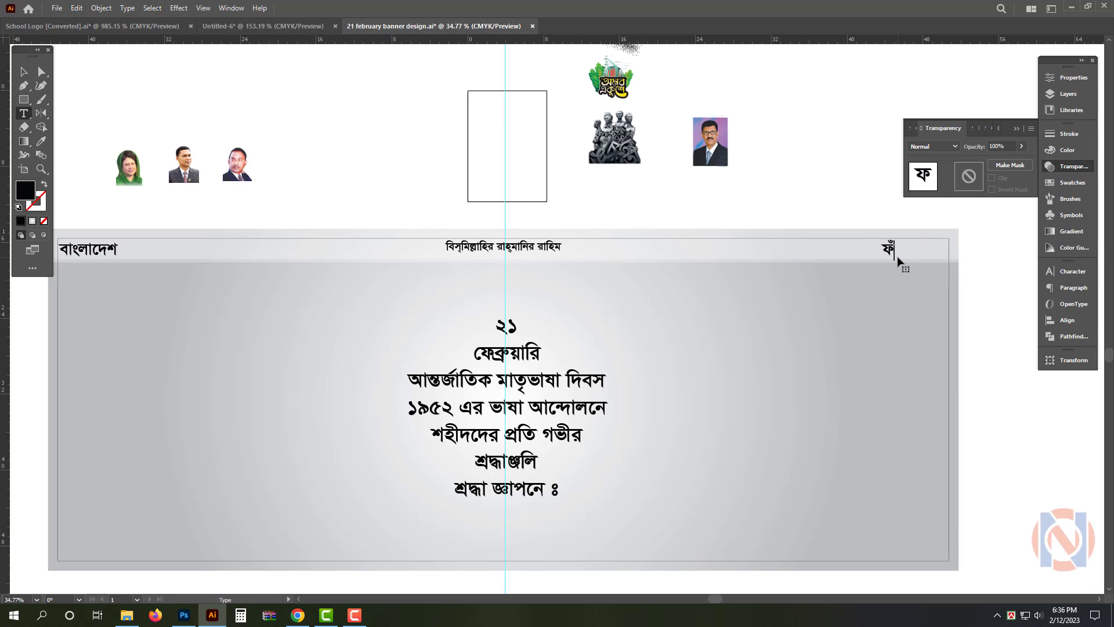
pyautogui.hotkey('ctrl', 'a')
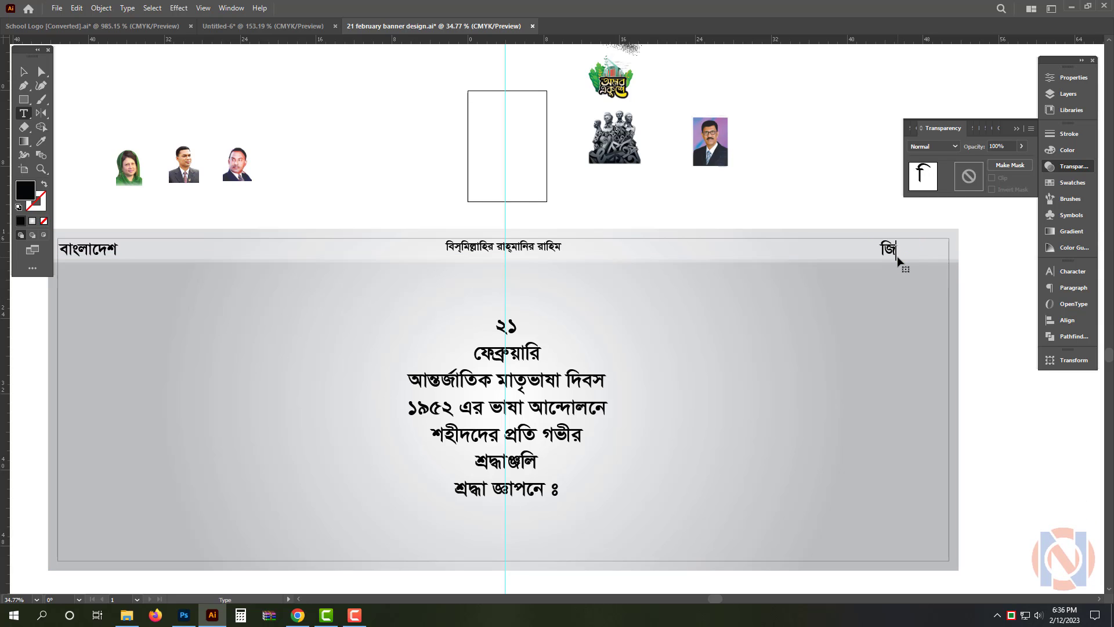
pyautogui.write('জিন্দাবাদ')
pyautogui.moveTo(918, 257); pyautogui.dragTo(938, 257)
pyautogui.click(1013, 252)
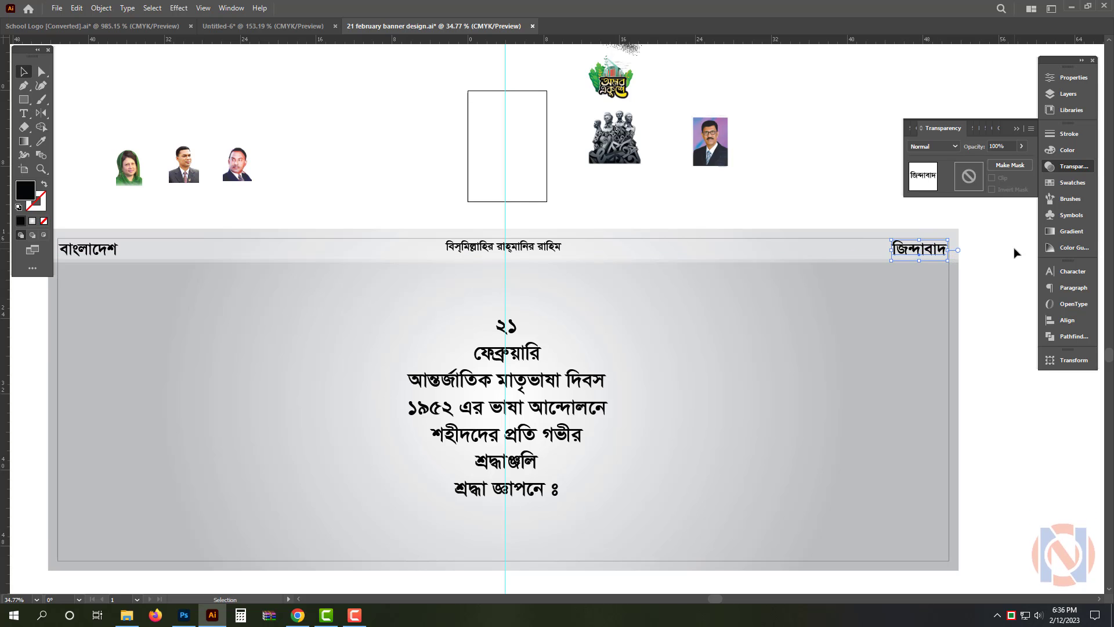
pyautogui.click(1077, 171)
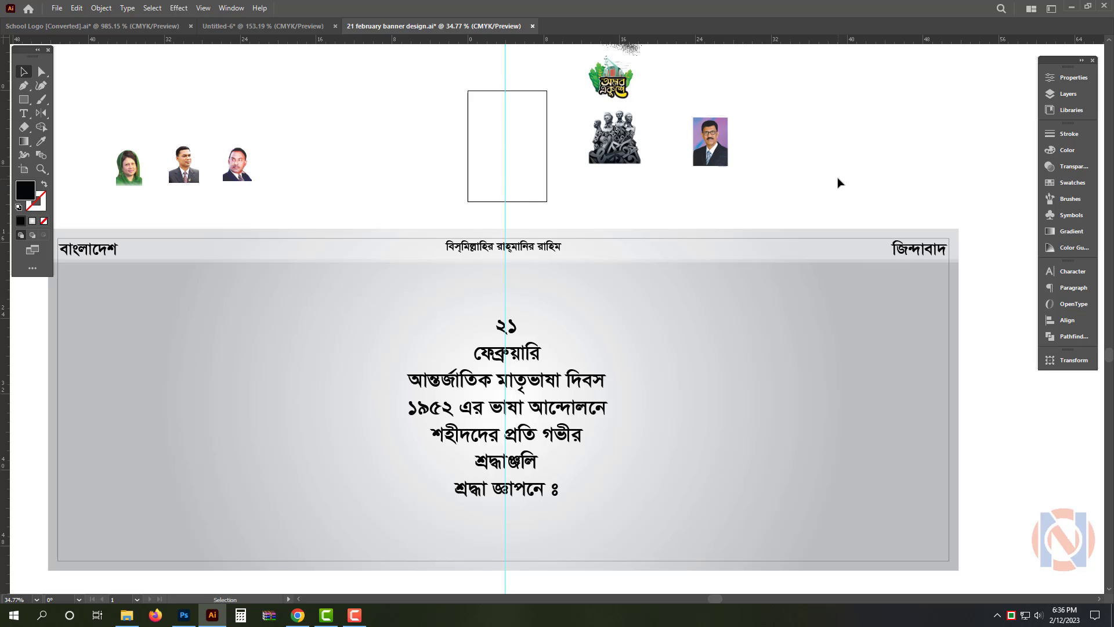
# Move the middle of the three portraits above the banner closer to the woman's portrait
pyautogui.moveTo(838, 182); pyautogui.dragTo(828, 179)
pyautogui.moveTo(843, 178); pyautogui.dragTo(864, 131)
pyautogui.moveTo(819, 137); pyautogui.dragTo(764, 136)
pyautogui.moveTo(246, 118); pyautogui.dragTo(296, 162)
pyautogui.click(299, 166)
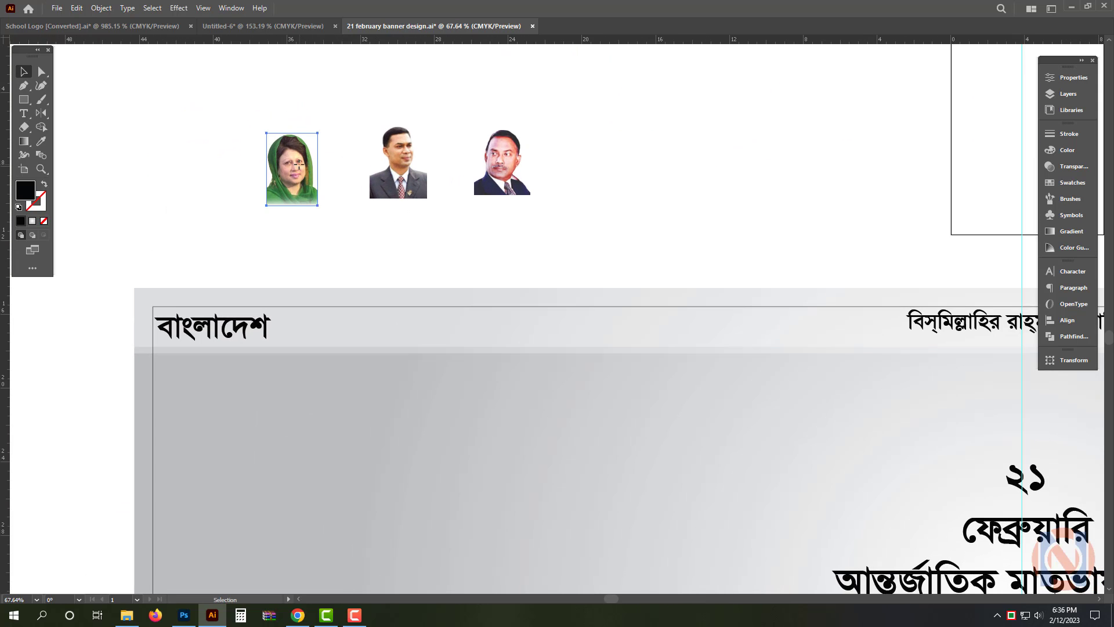
pyautogui.moveTo(410, 184); pyautogui.dragTo(381, 200)
# Draw a white circle about 9 in across on the banner, just below the "বাংলাদেশ" text
pyautogui.moveTo(264, 229); pyautogui.dragTo(309, 235)
pyautogui.moveTo(303, 238); pyautogui.dragTo(321, 139)
pyautogui.moveTo(26, 103); pyautogui.dragTo(52, 116)
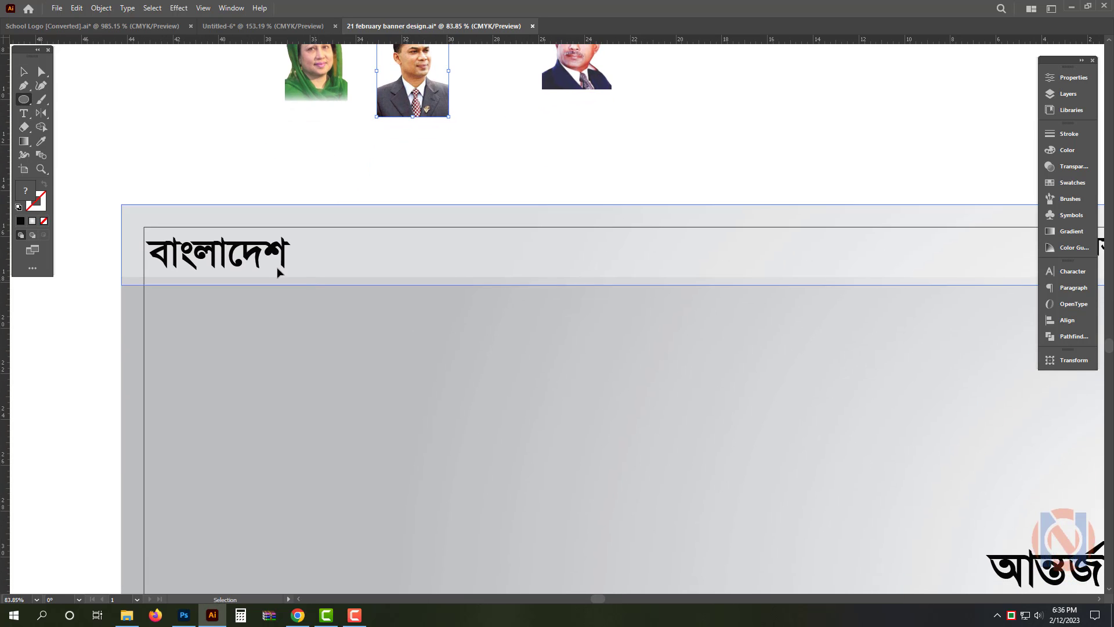
pyautogui.moveTo(247, 282); pyautogui.dragTo(246, 259)
pyautogui.hotkey('ctrl', 'z')
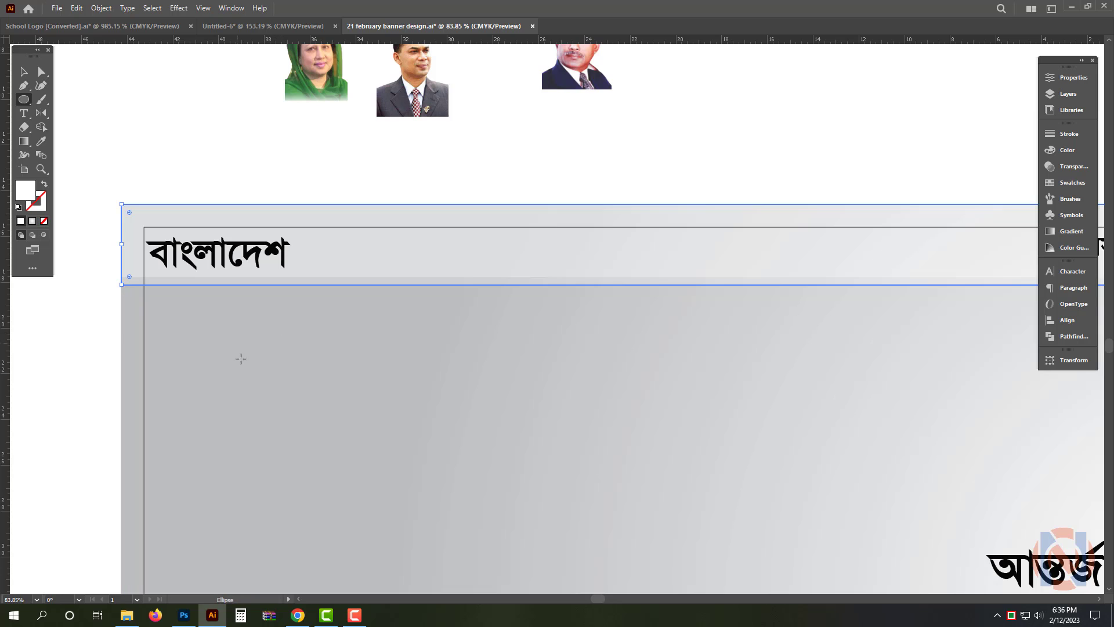
pyautogui.moveTo(257, 396)
pyautogui.mouseDown()
pyautogui.moveTo(377, 441)
pyautogui.moveTo(358, 464)
pyautogui.mouseUp()
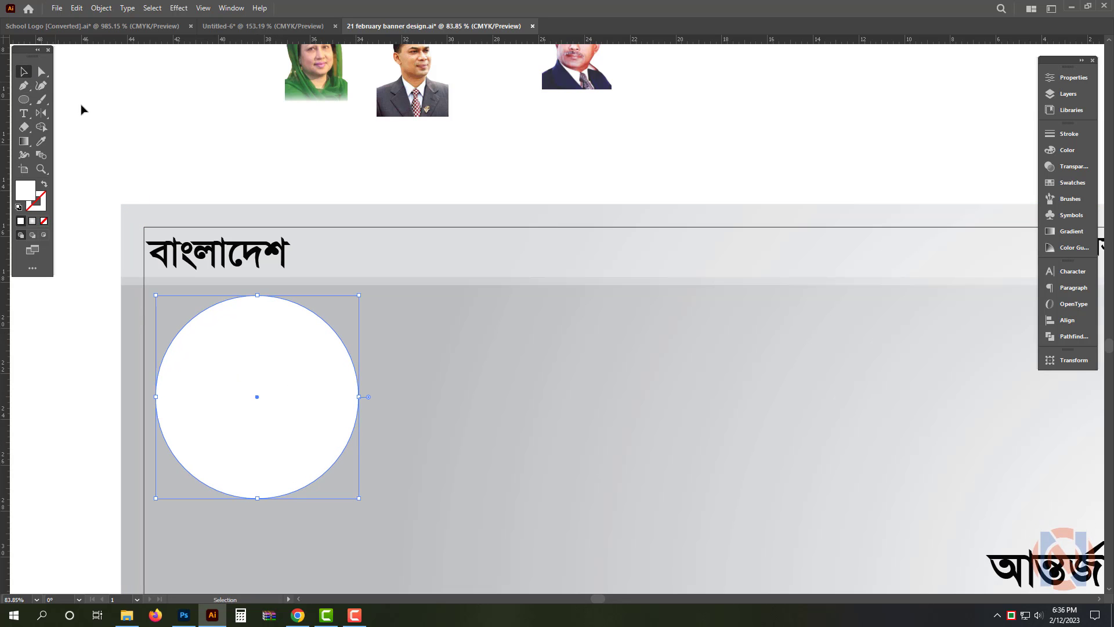
# Offset the white circle's path by -0.5 in with Miter joins to make a smaller concentric circle
pyautogui.scroll(-2, 238, 137)
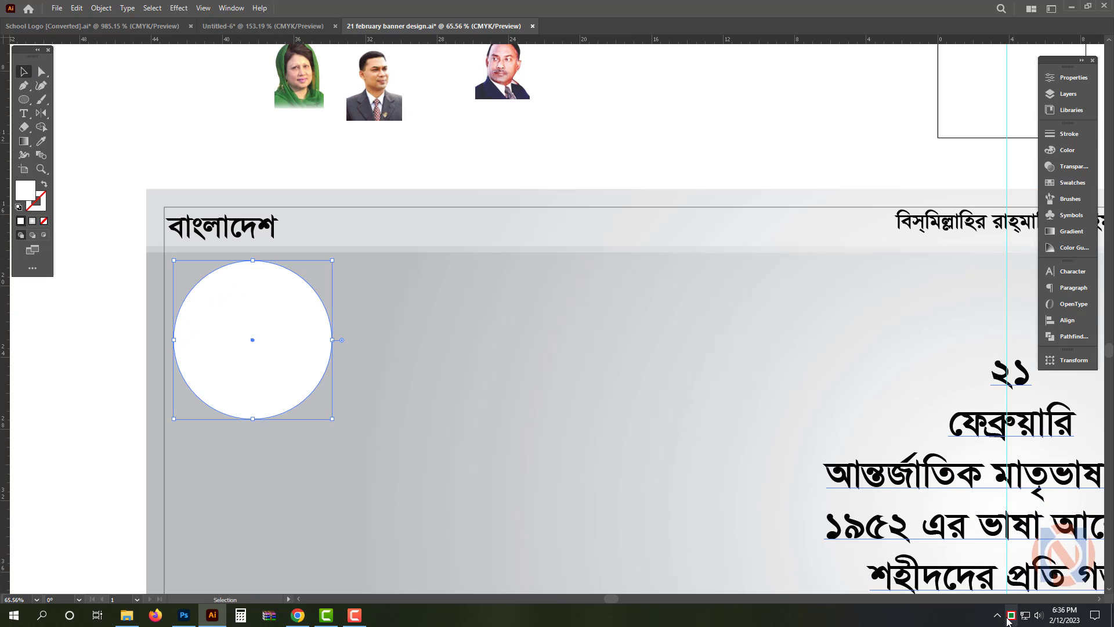
pyautogui.click(695, 94)
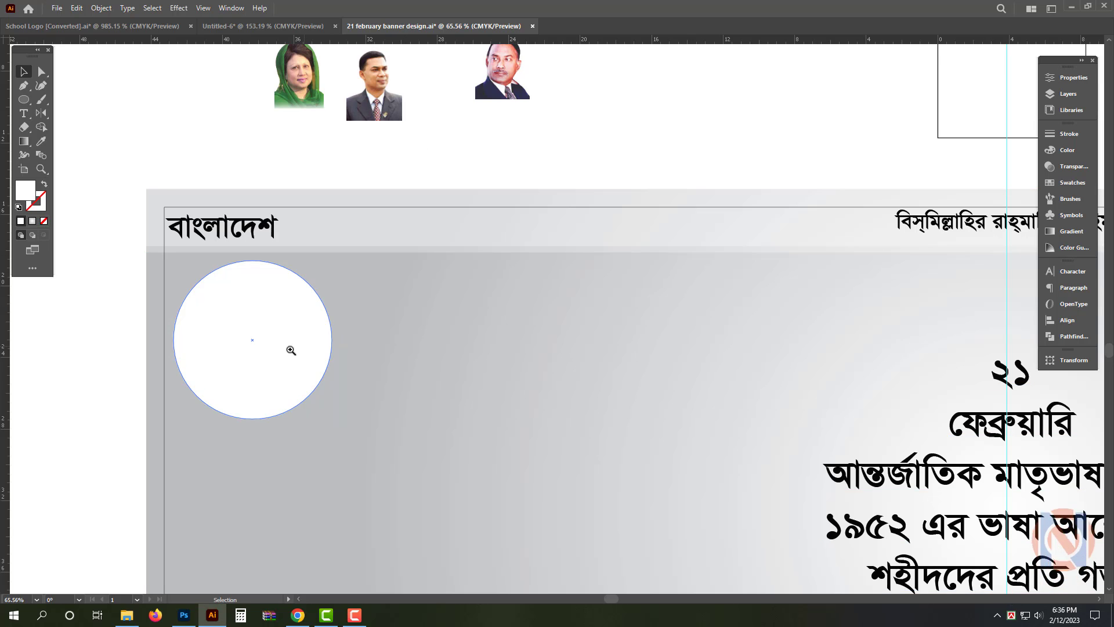
pyautogui.scroll(2, 285, 365)
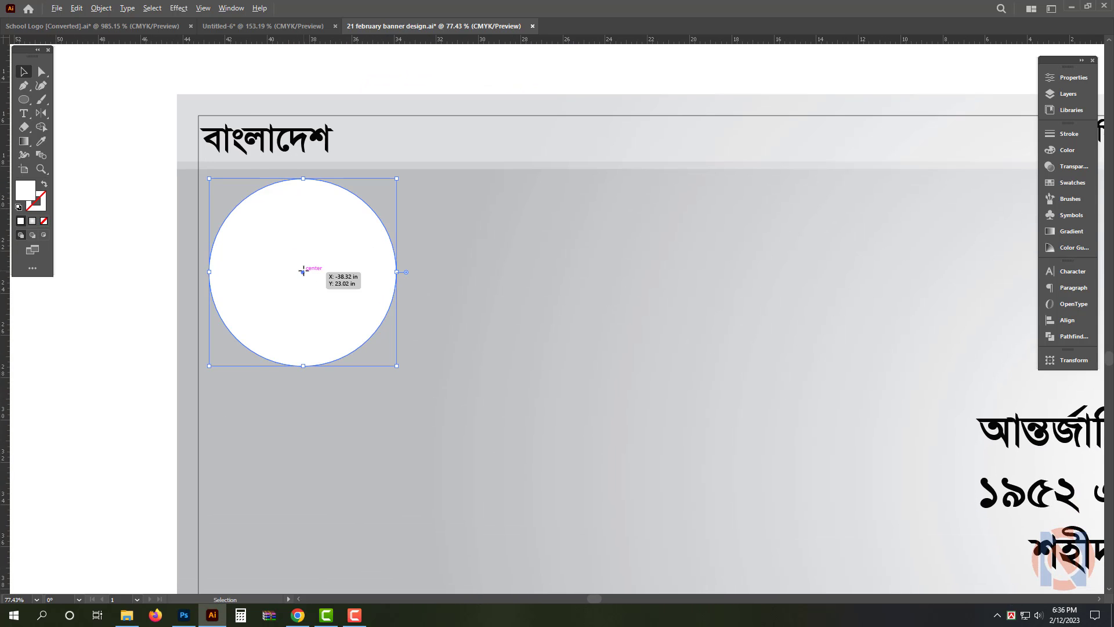
pyautogui.hotkey('alt', 'o')
pyautogui.moveTo(231, 284)
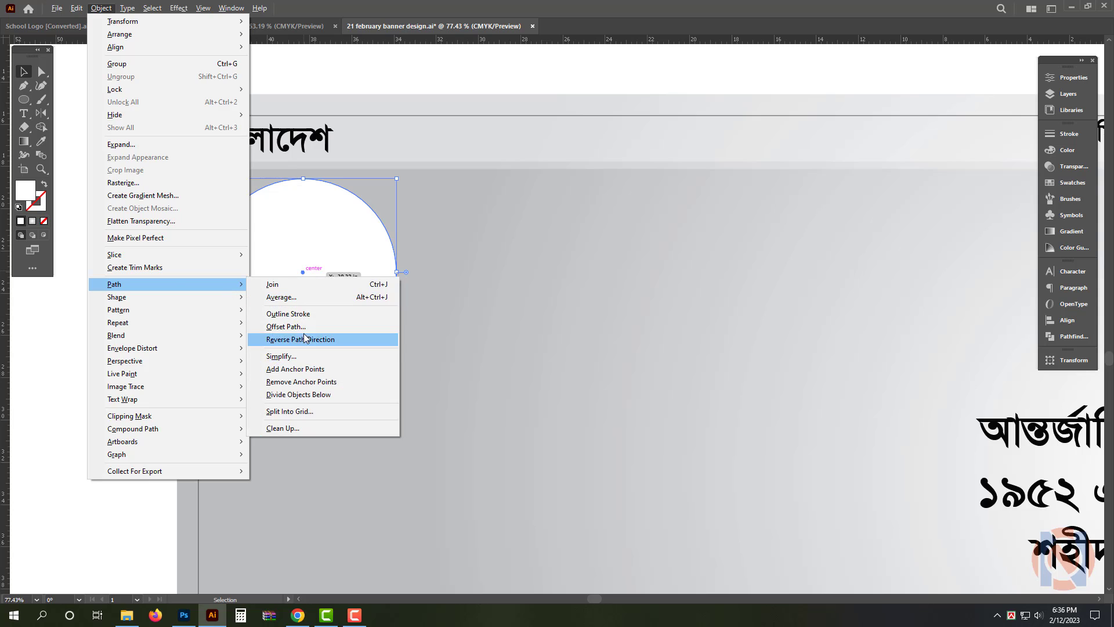
pyautogui.click(285, 327)
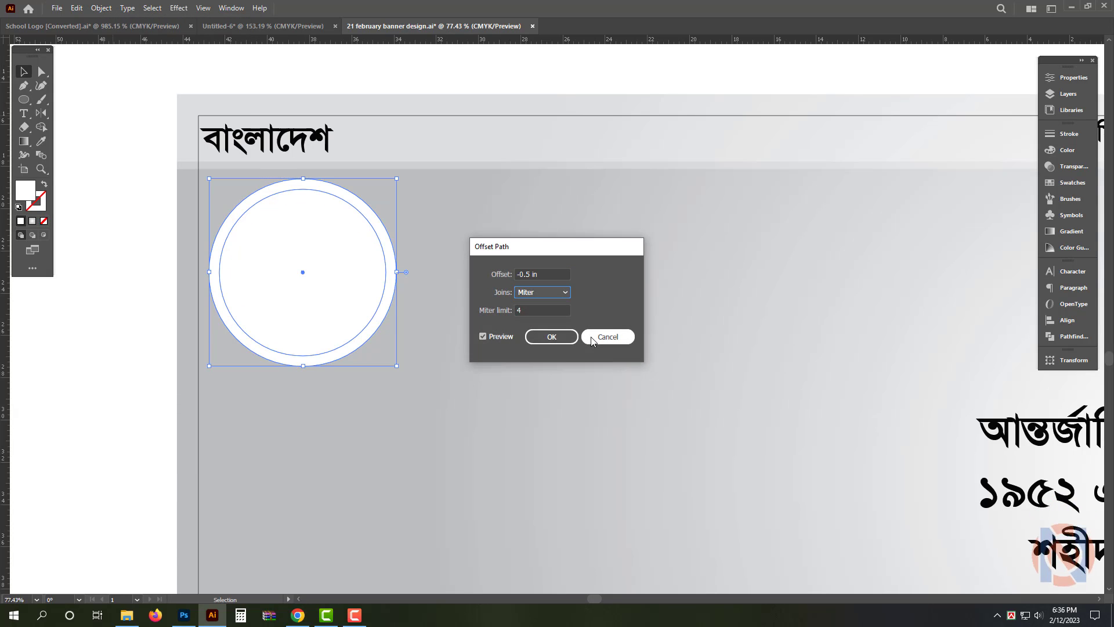
pyautogui.press('Return')
# Give the inner offset circle no fill and a thicker orange stroke with M 50 and Y 100
pyautogui.click(44, 184)
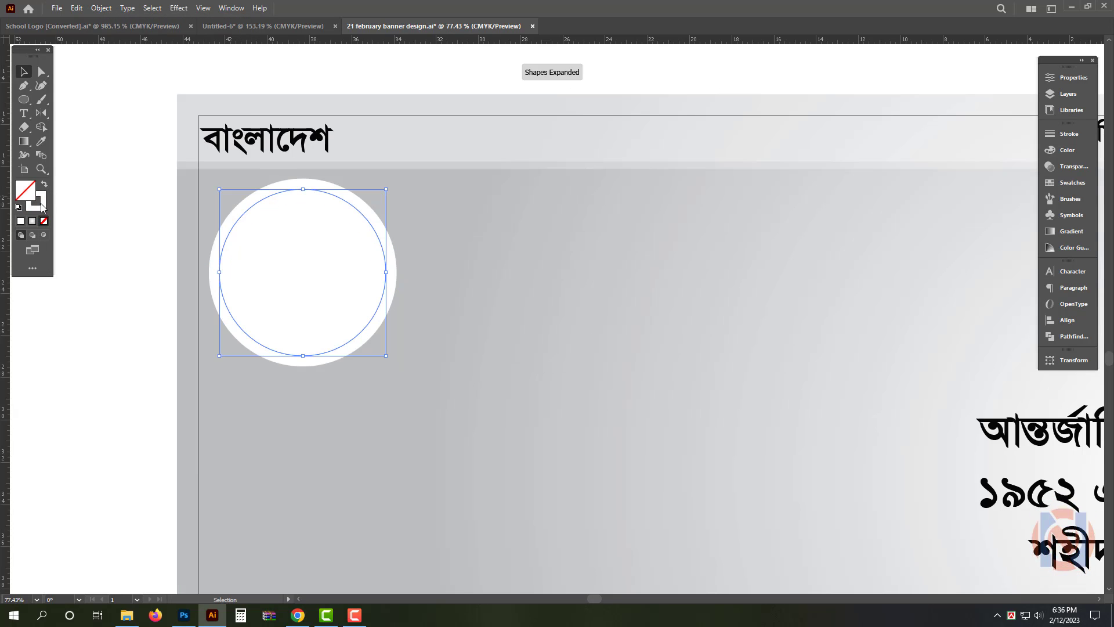
pyautogui.click(1068, 150)
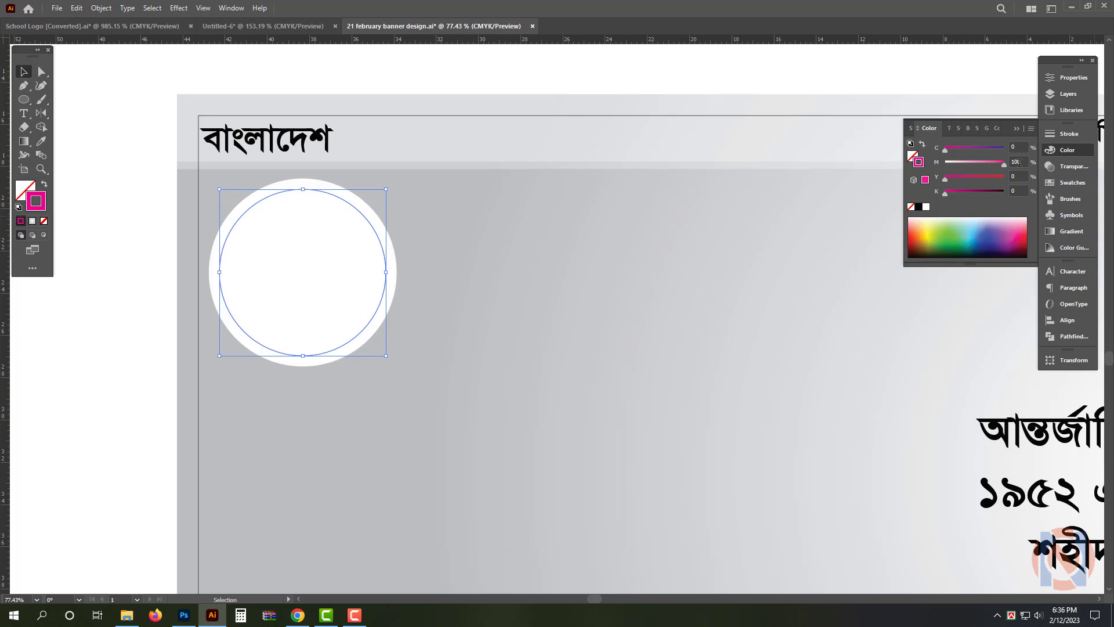
pyautogui.write('50')
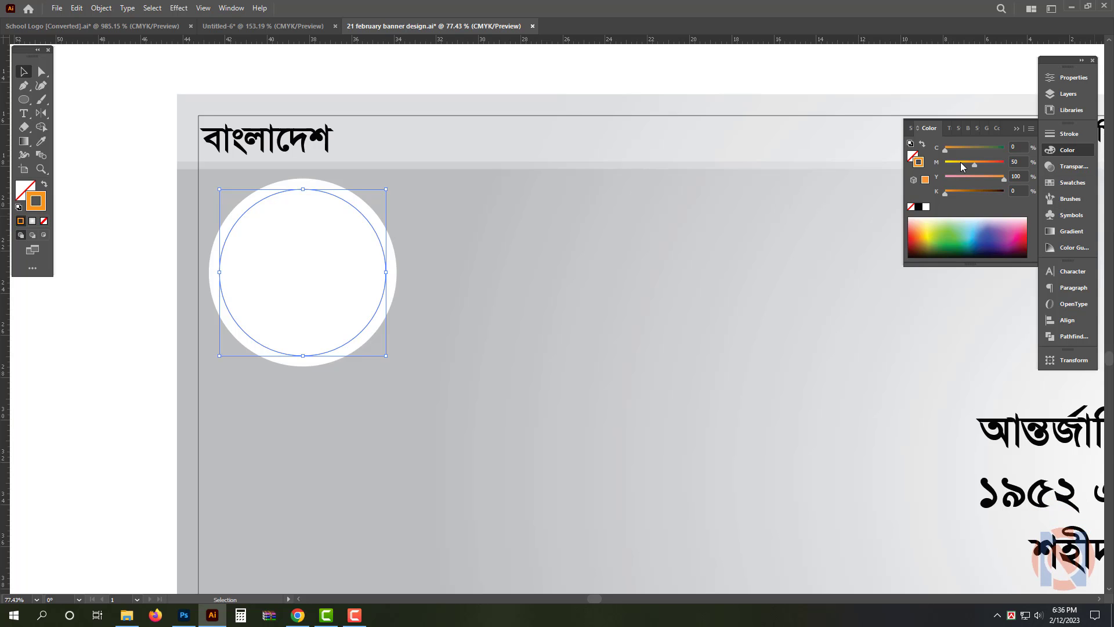
pyautogui.click(1068, 136)
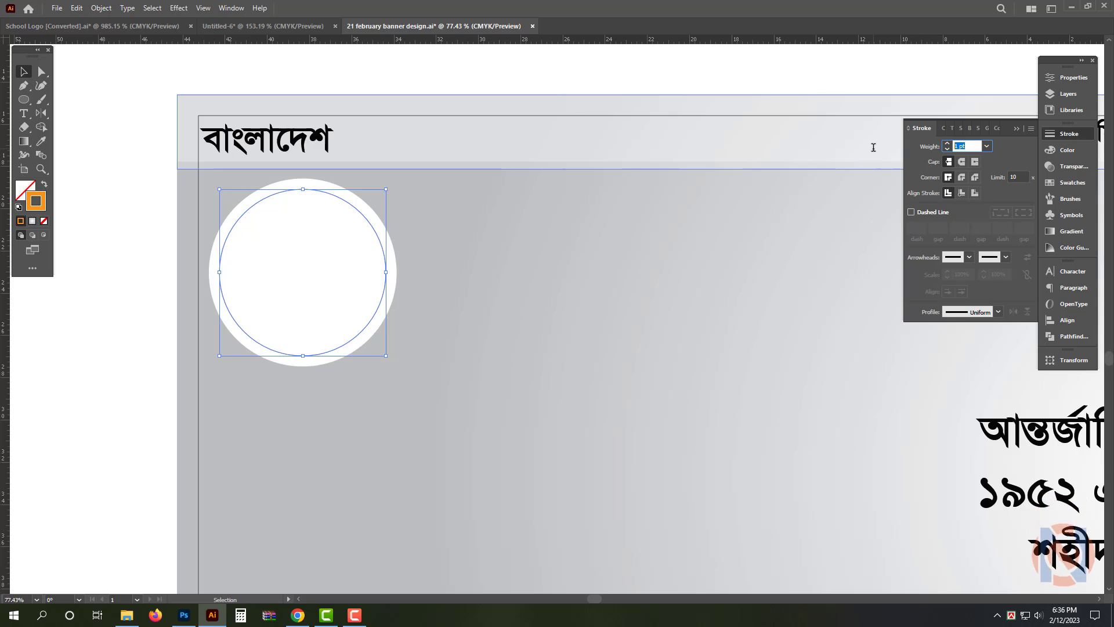
pyautogui.press('Return')
# Duplicate the outer white circle in place and scale the copy down about its center to fit inside the orange ring
pyautogui.click(286, 253)
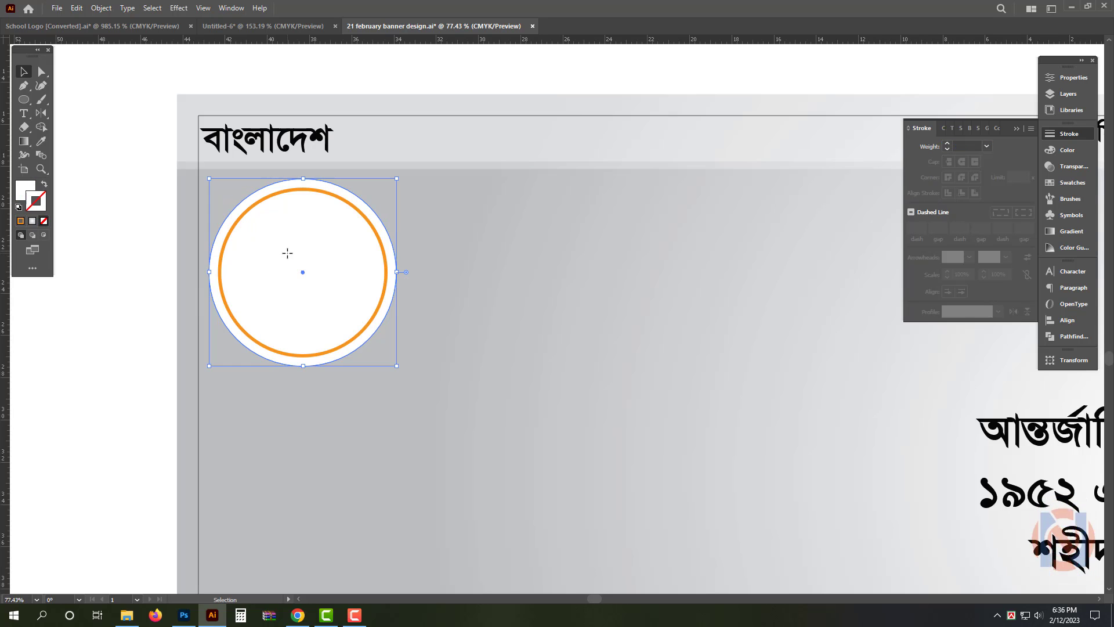
pyautogui.moveTo(283, 249); pyautogui.dragTo(327, 242)
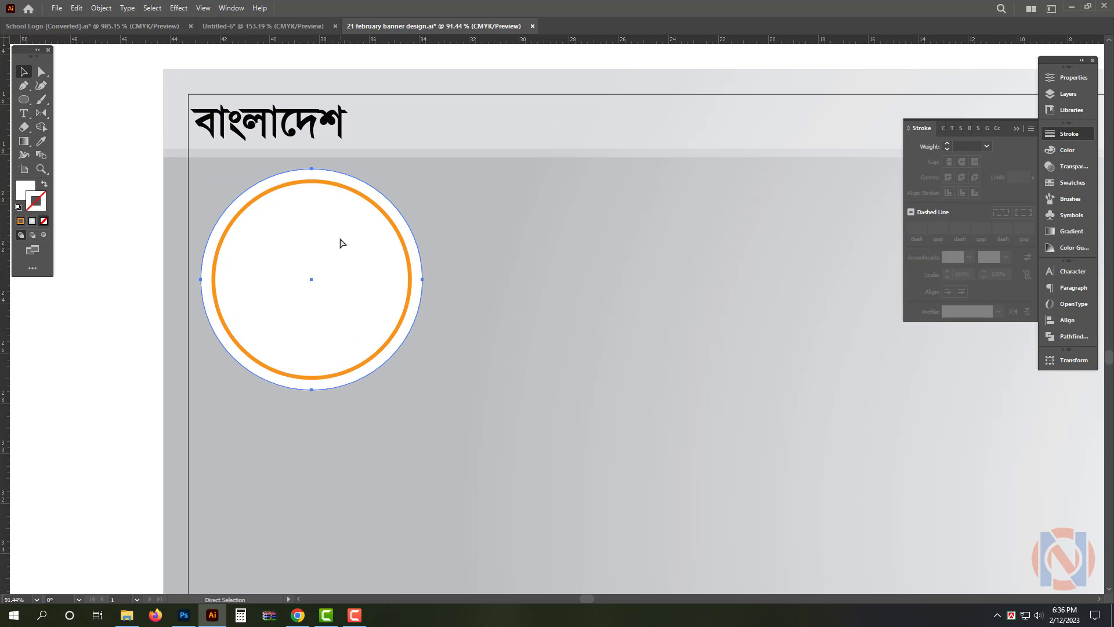
pyautogui.press('v')
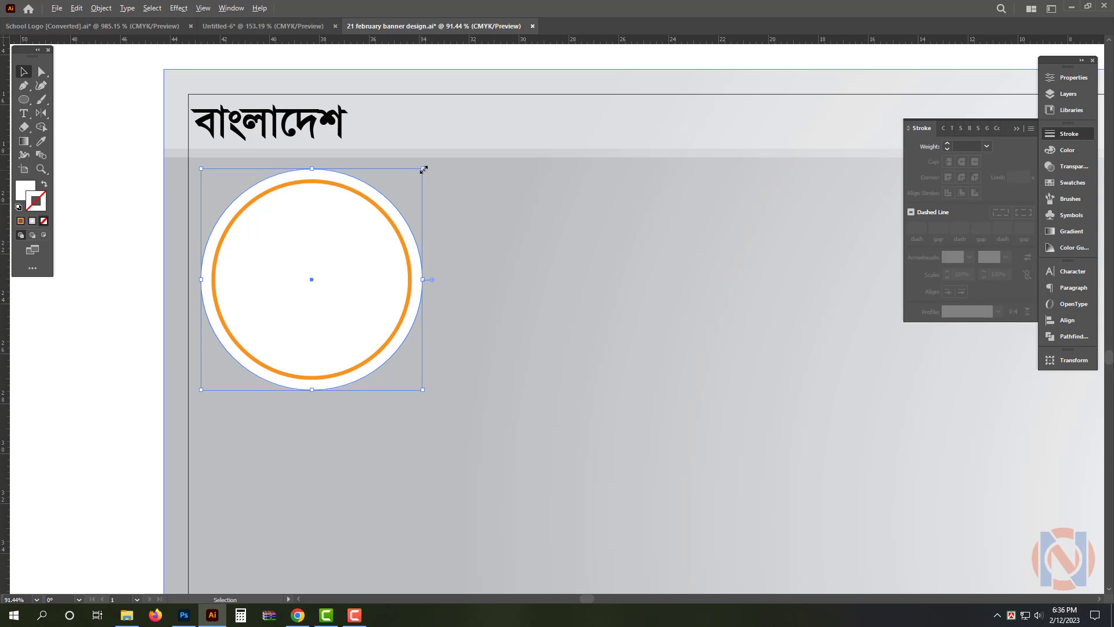
pyautogui.moveTo(424, 168); pyautogui.dragTo(403, 189)
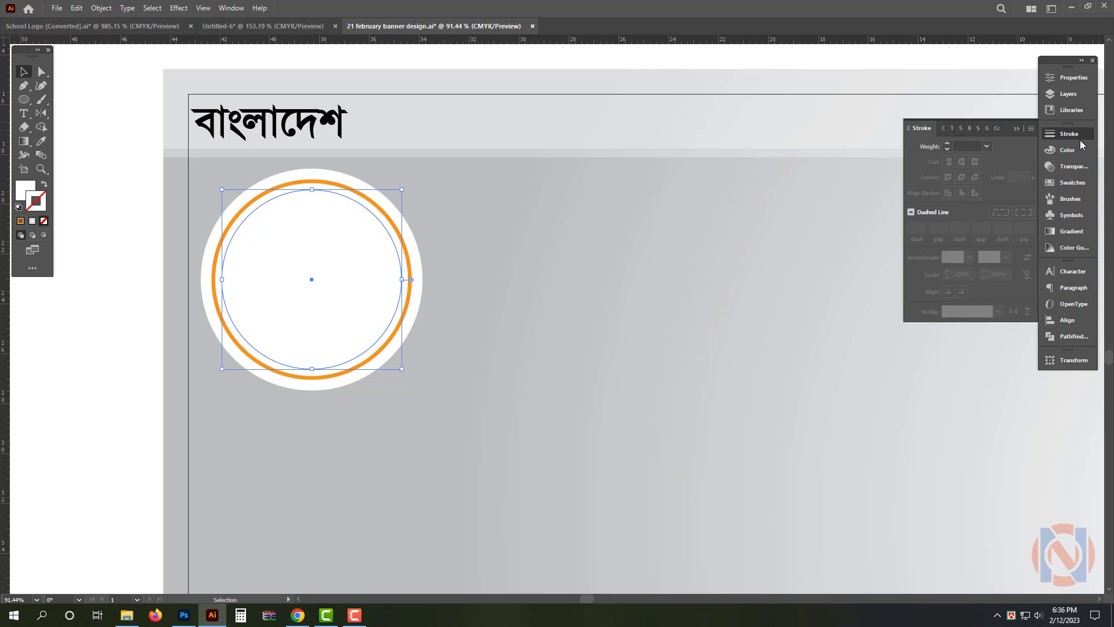
# Enlarge the orange ring and the inner white circle together about their center, leaving a thinner white border
pyautogui.keyDown('shift'); pyautogui.click(323, 182); pyautogui.keyUp('shift')
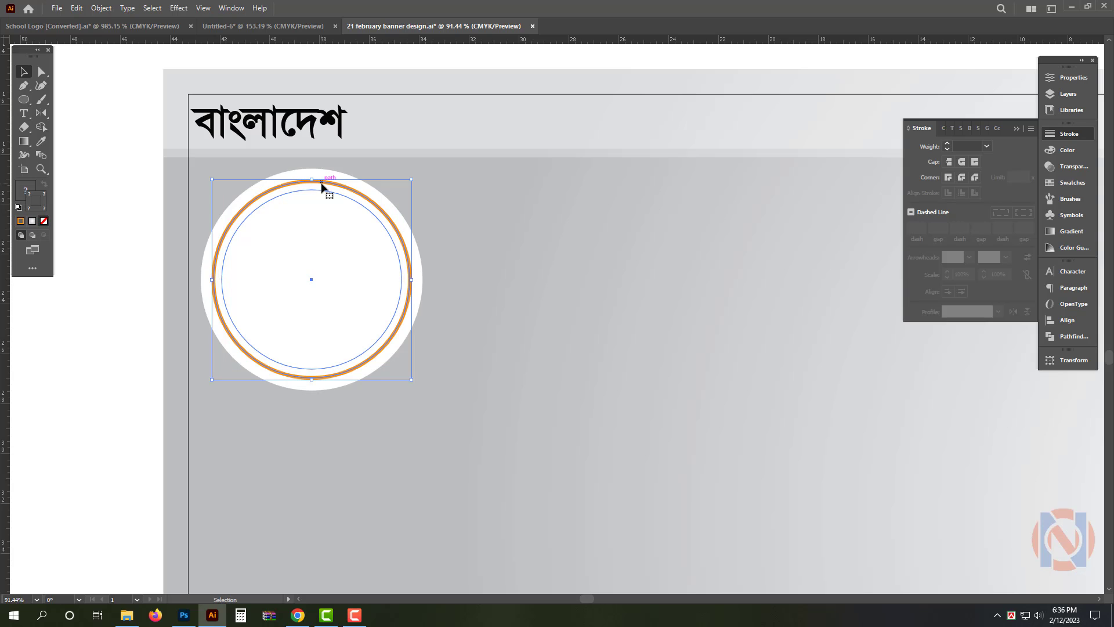
pyautogui.moveTo(314, 181); pyautogui.dragTo(314, 178)
pyautogui.click(97, 203)
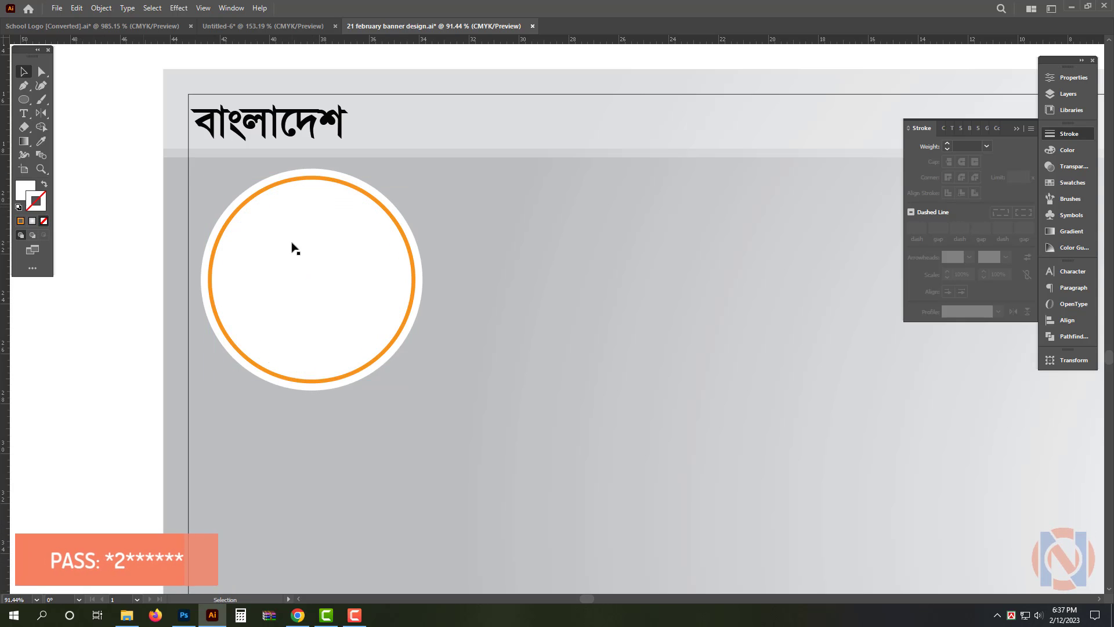
# Fill the innermost circle with black
pyautogui.click(293, 243)
pyautogui.click(1068, 149)
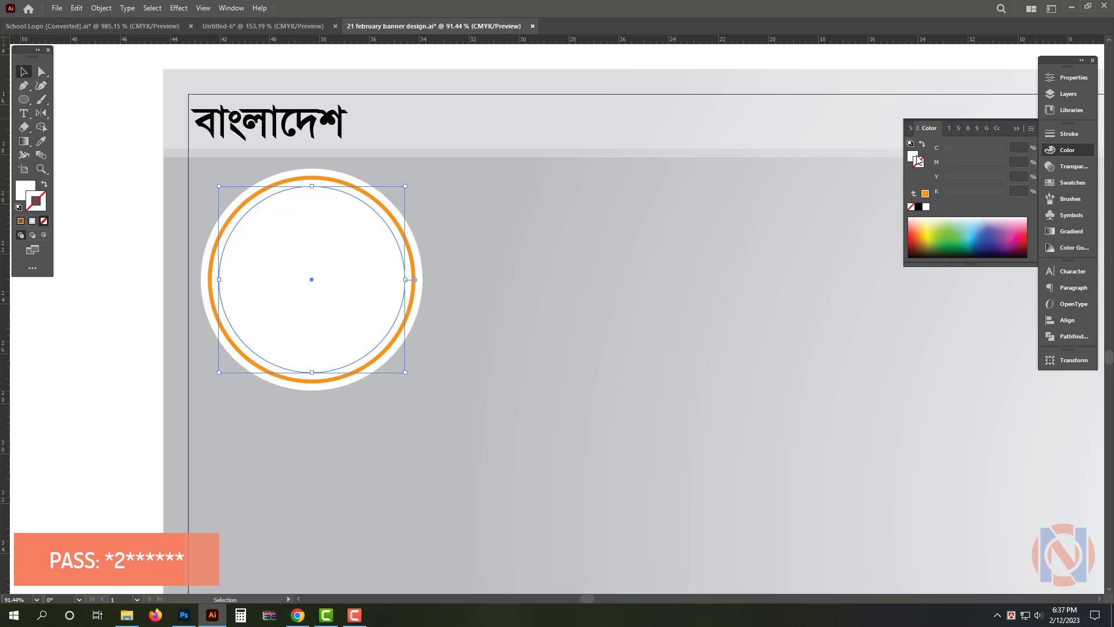
pyautogui.click(919, 206)
pyautogui.click(312, 508)
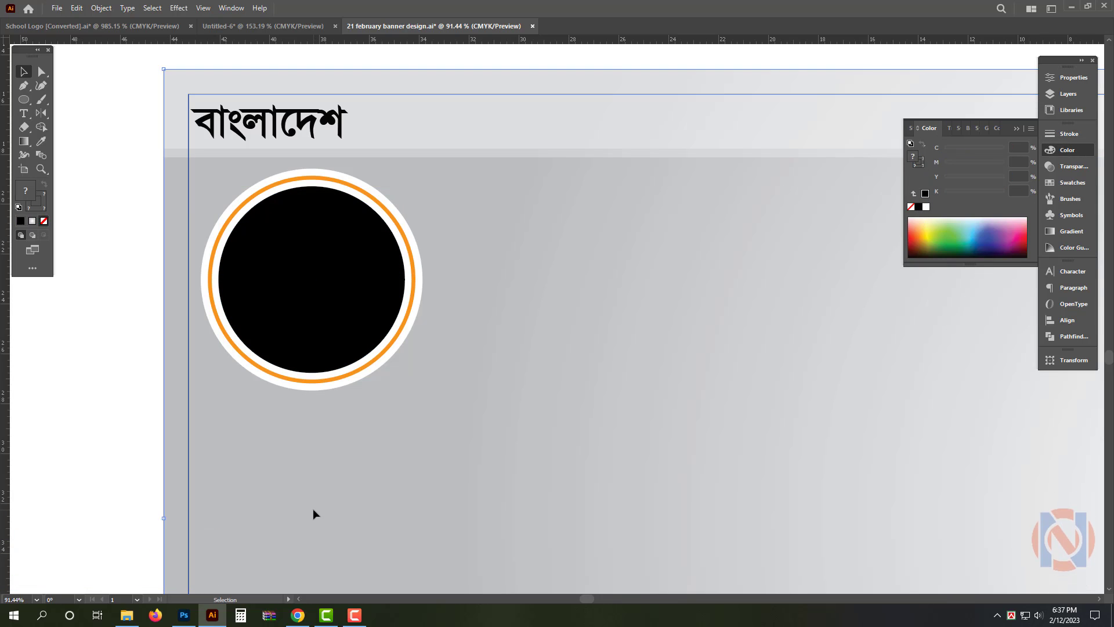
# Duplicate the complete circular frame and place the copy to the lower right, overlapping the original
pyautogui.click(326, 281)
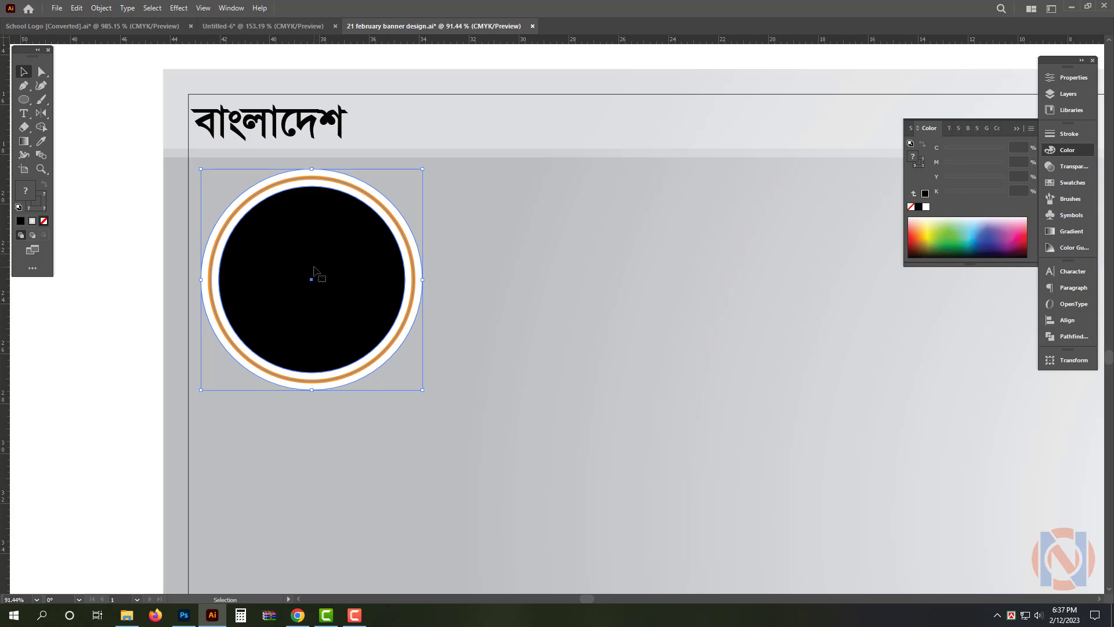
pyautogui.scroll(-2, 314, 270)
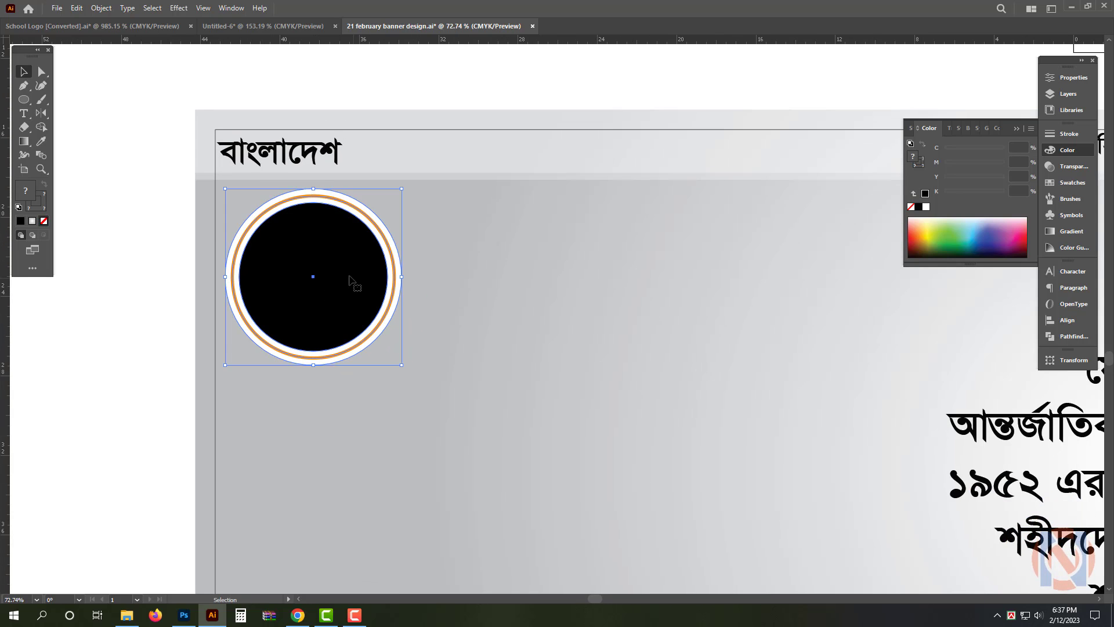
pyautogui.moveTo(349, 281); pyautogui.dragTo(331, 390)
pyautogui.hotkey('ctrl', 'z')
pyautogui.moveTo(415, 401); pyautogui.dragTo(529, 265)
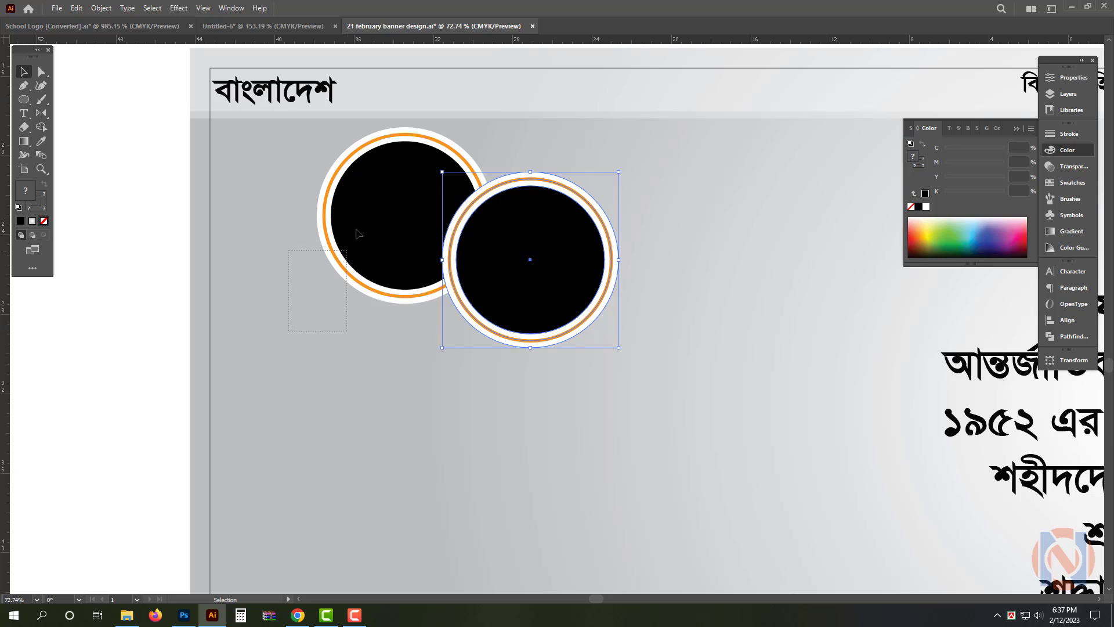
# Add a third copy of the circular frame below the first one, overlapping both existing frames
pyautogui.moveTo(380, 219); pyautogui.dragTo(395, 348)
pyautogui.moveTo(402, 366); pyautogui.dragTo(299, 340)
pyautogui.moveTo(440, 334); pyautogui.dragTo(392, 421)
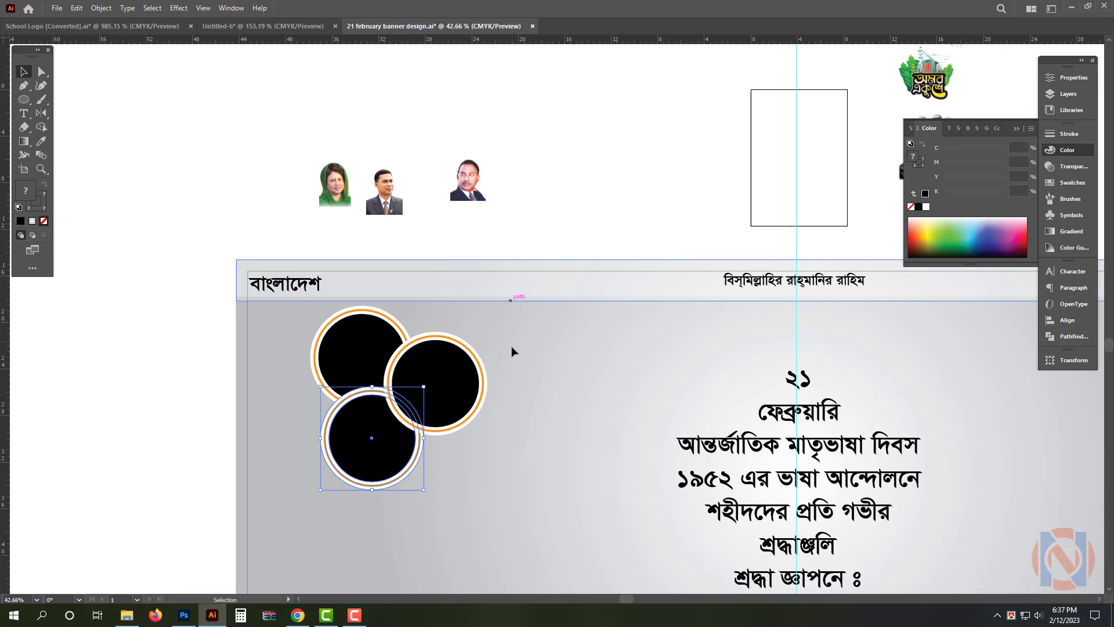
# Shift the cluster of three circular frames left to the banner's margin, beneath the "বাংলাদেশ" text
pyautogui.moveTo(525, 316); pyautogui.dragTo(369, 446)
pyautogui.moveTo(450, 369); pyautogui.dragTo(387, 367)
pyautogui.click(576, 170)
# Move the rightmost of the three portraits above the banner onto the upper-left circular frame
pyautogui.moveTo(331, 260); pyautogui.dragTo(393, 263)
pyautogui.moveTo(491, 233); pyautogui.dragTo(521, 187)
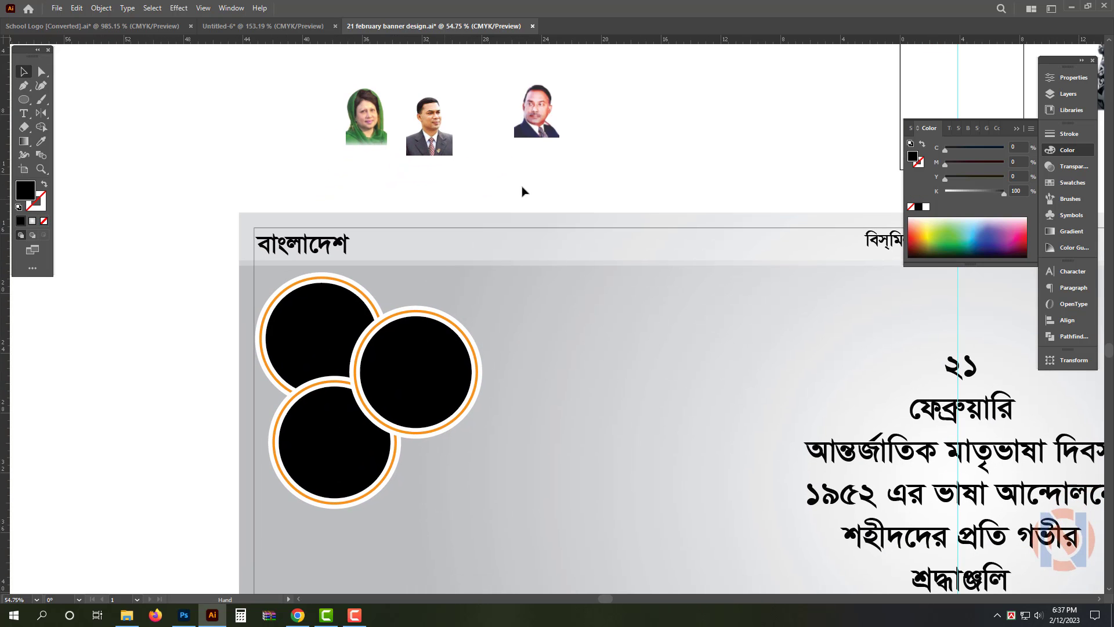
pyautogui.moveTo(543, 129); pyautogui.dragTo(315, 347)
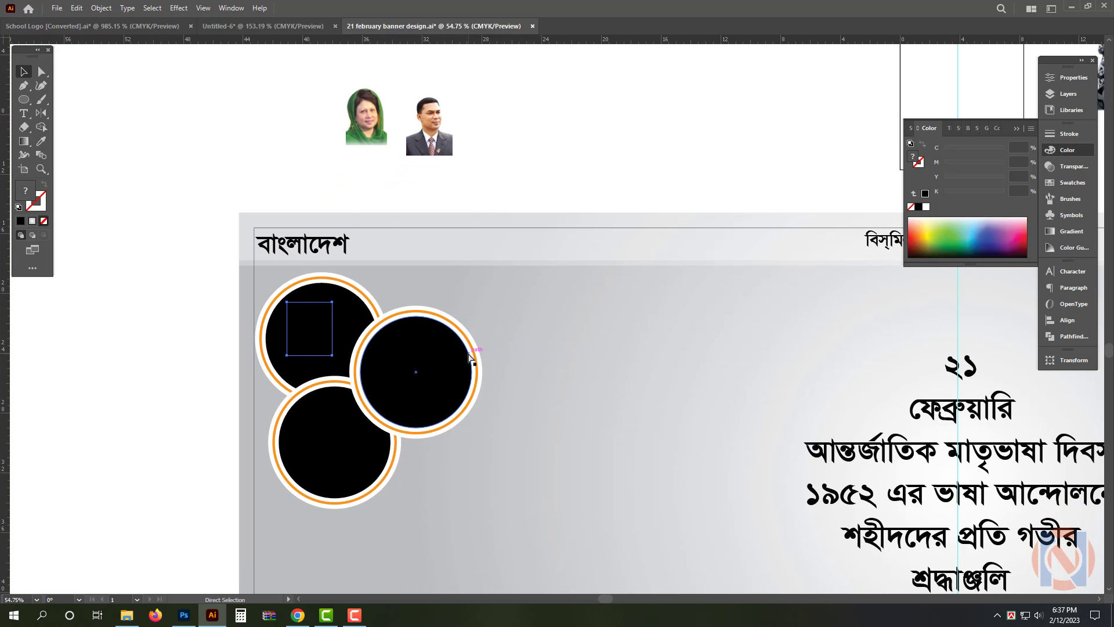
# Enlarge the first man's portrait until it spans the upper-left circular frame, with his head rising above the ring
pyautogui.scroll(4, 357, 361)
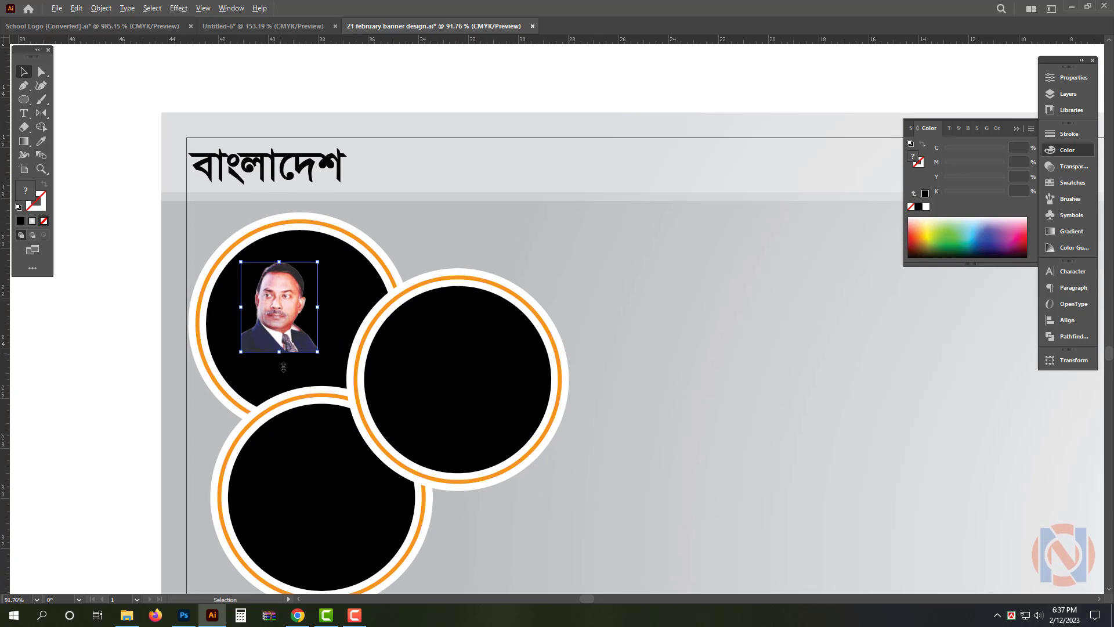
pyautogui.moveTo(279, 352); pyautogui.dragTo(323, 398)
pyautogui.moveTo(310, 197); pyautogui.dragTo(311, 179)
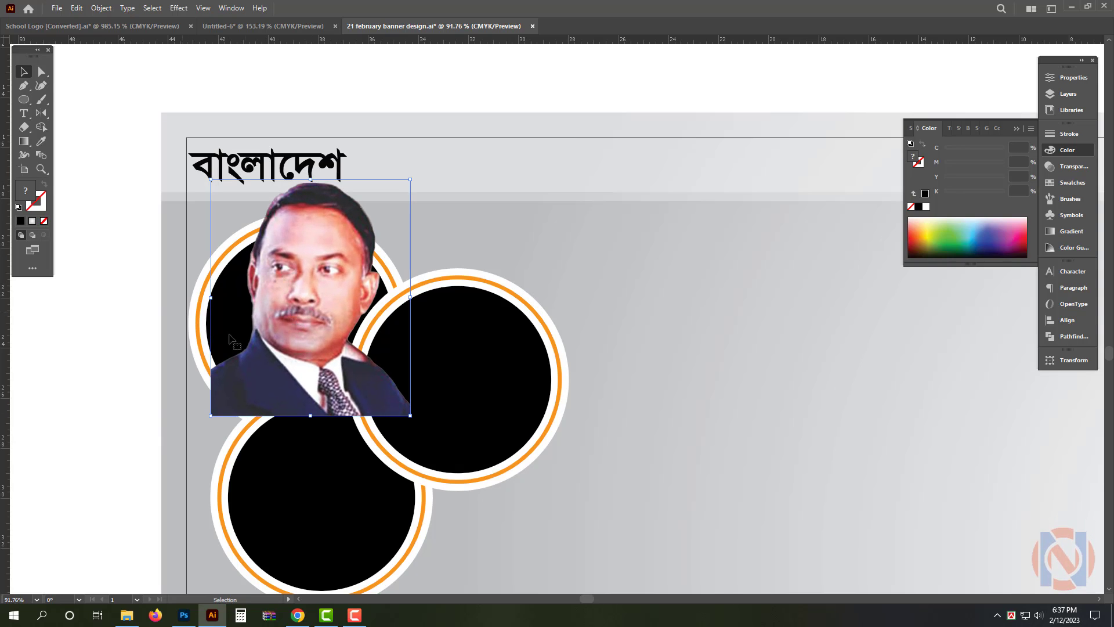
pyautogui.moveTo(285, 365); pyautogui.dragTo(332, 364)
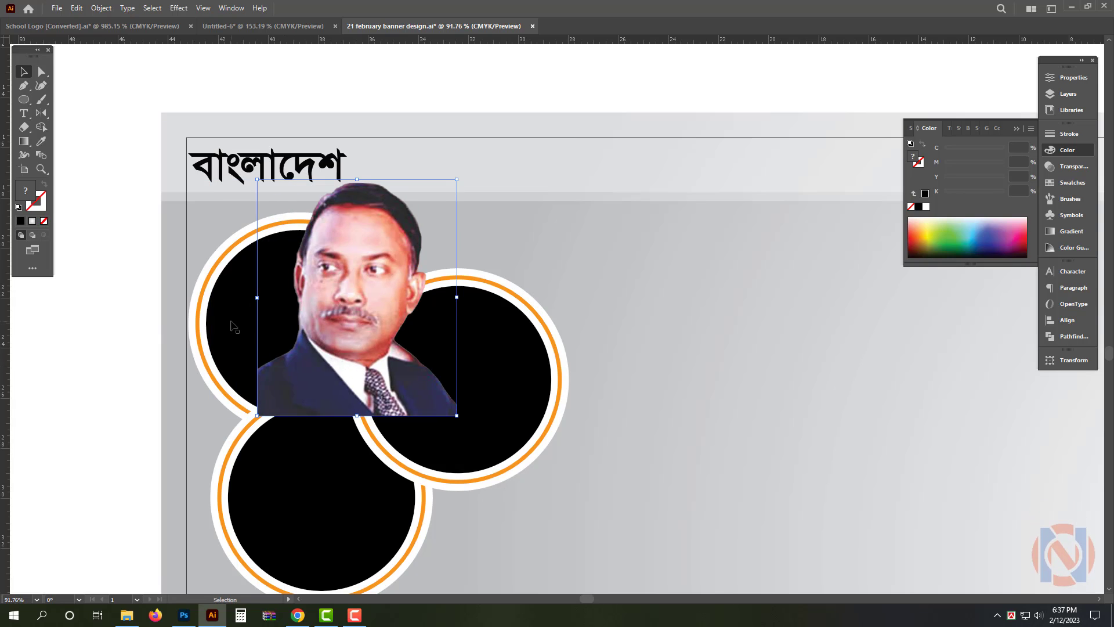
pyautogui.hotkey('ctrl', 'z')
pyautogui.click(118, 299)
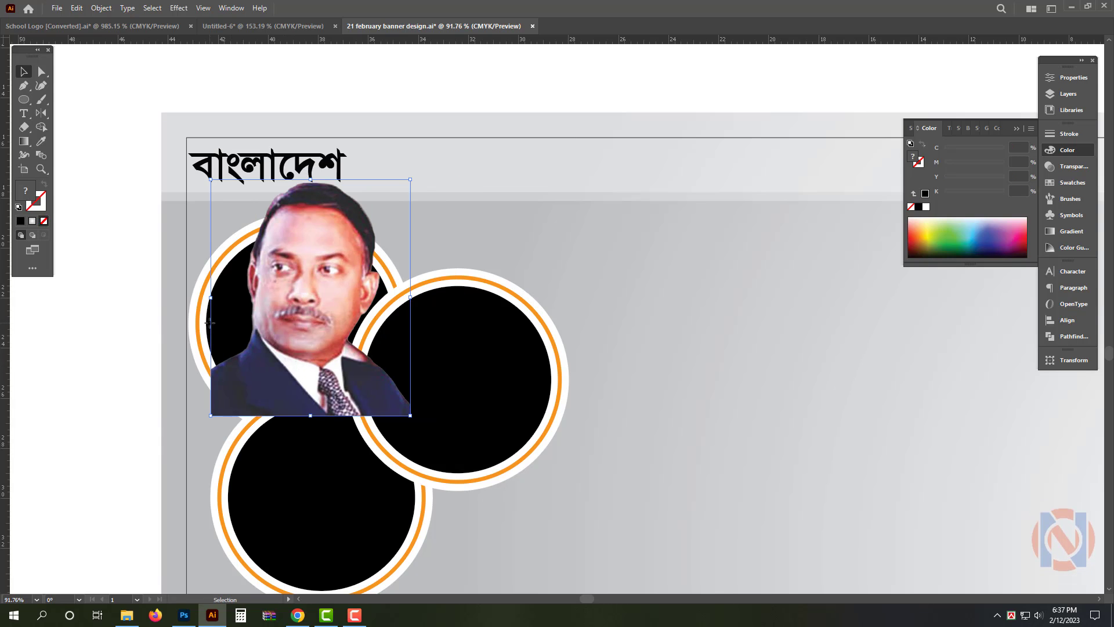
# Bring the upper-left frame's black inner circle to the front and place a copy of it higher, over the man's head
pyautogui.click(207, 321)
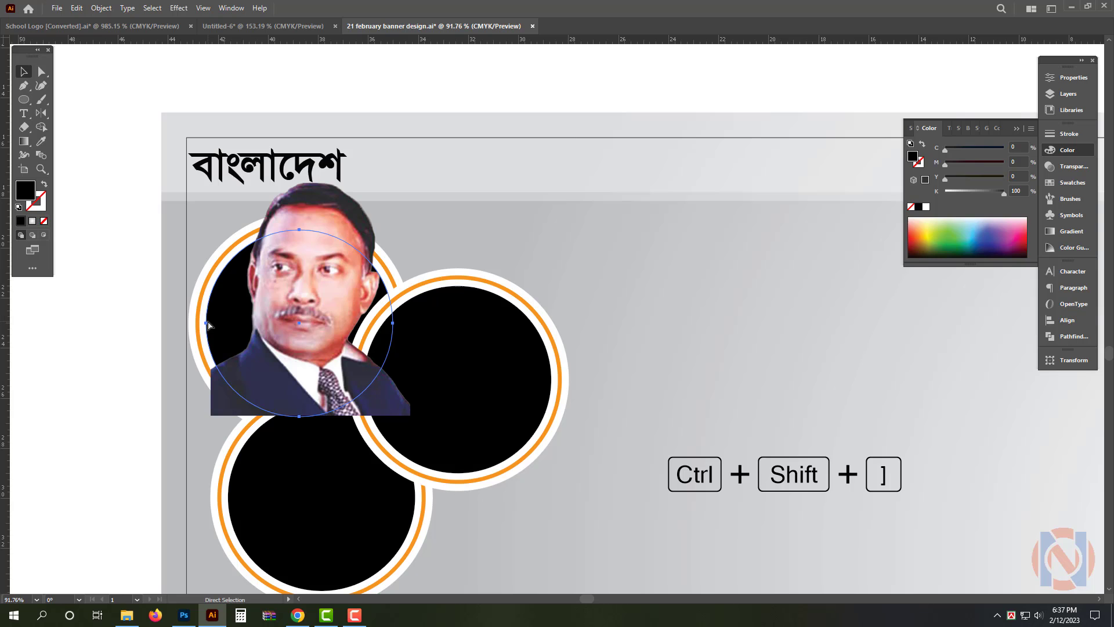
pyautogui.hotkey('ctrl', 'shift', ']')
pyautogui.moveTo(312, 338); pyautogui.dragTo(314, 314)
pyautogui.keyDown('shift'); pyautogui.click(211, 332); pyautogui.keyUp('shift')
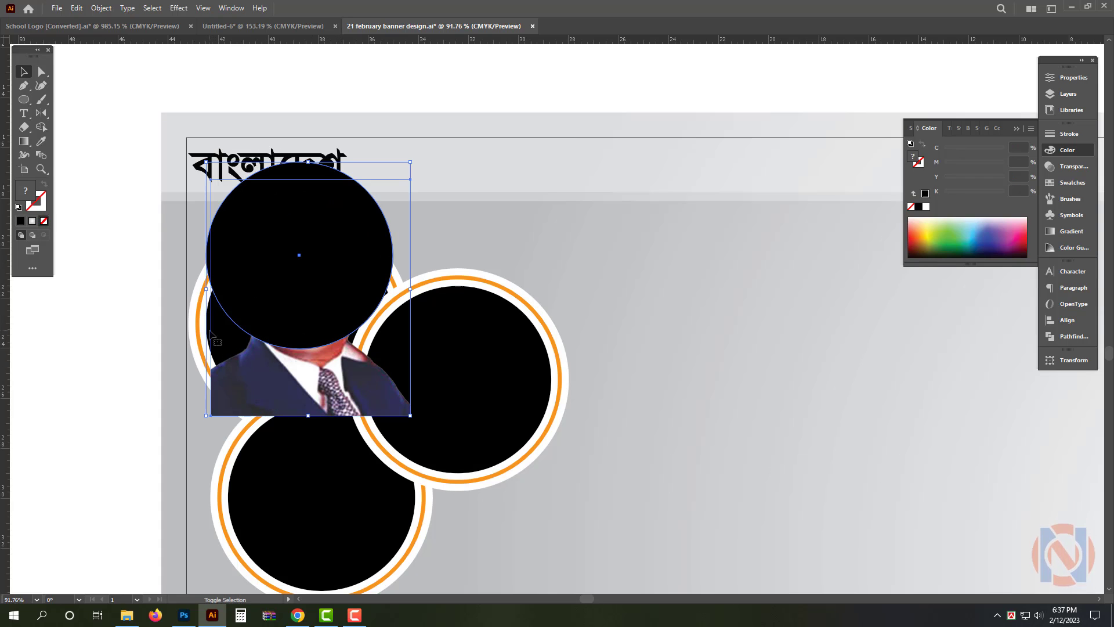
# Unite the two overlapping black circles over the first portrait into a single shape
pyautogui.click(226, 347)
pyautogui.scroll(2, 214, 329)
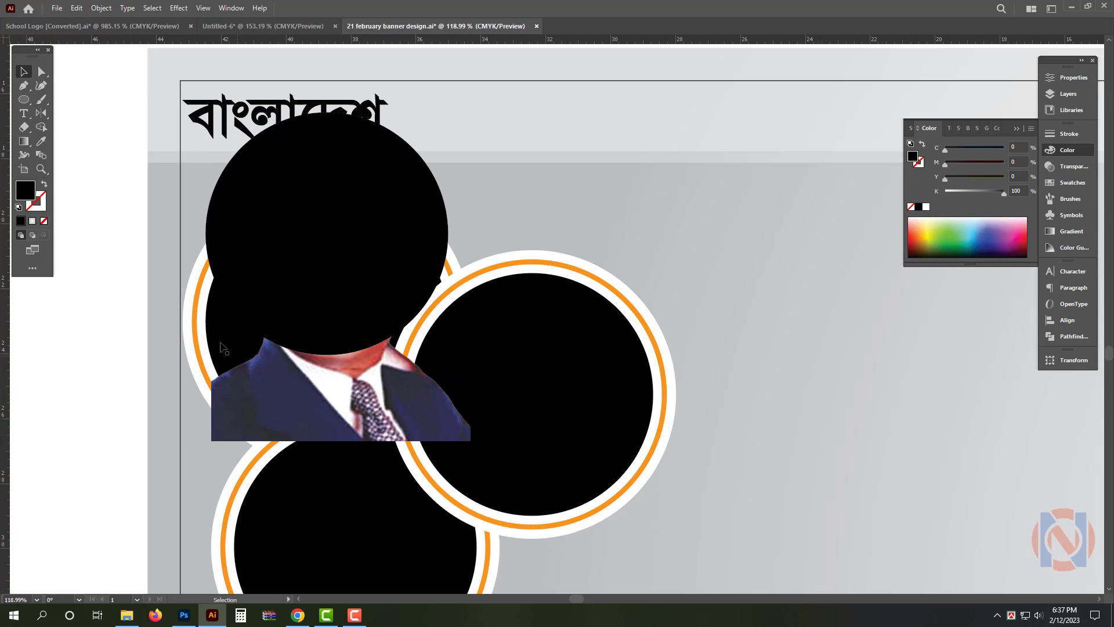
pyautogui.moveTo(198, 334); pyautogui.dragTo(215, 334)
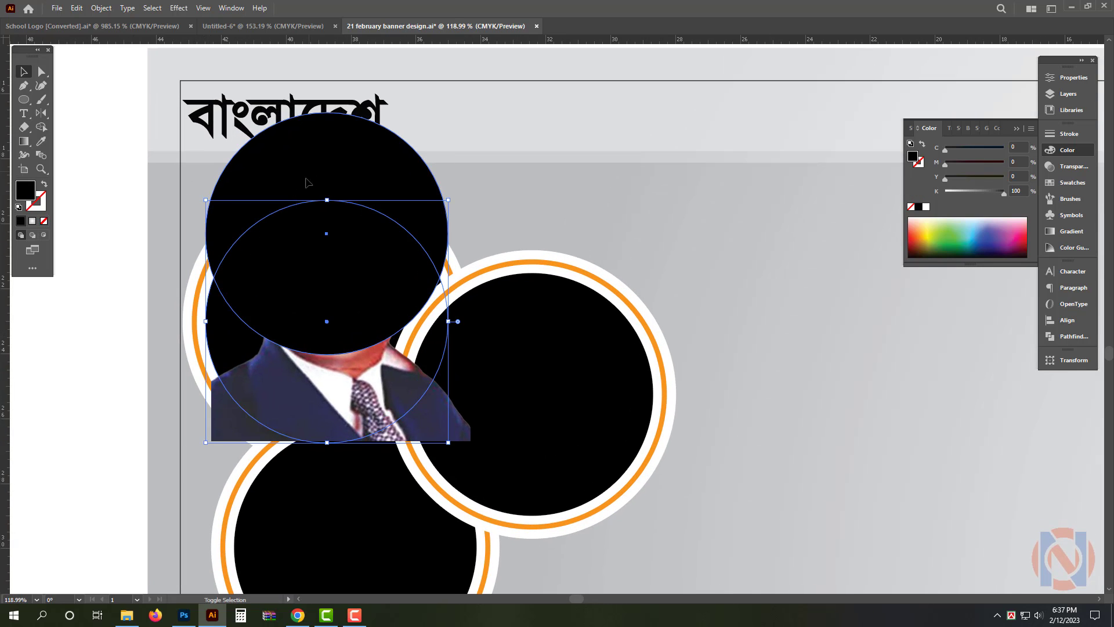
pyautogui.click(1066, 336)
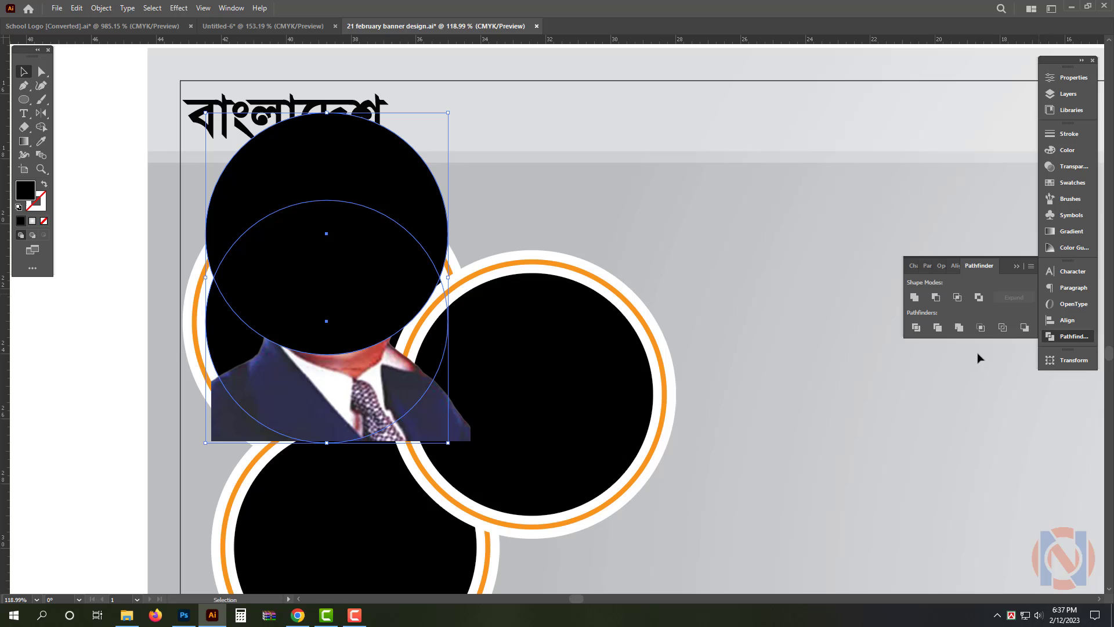
pyautogui.click(915, 297)
# Clip the first man's portrait to the united black shape with a clipping mask
pyautogui.scroll(-3, 371, 377)
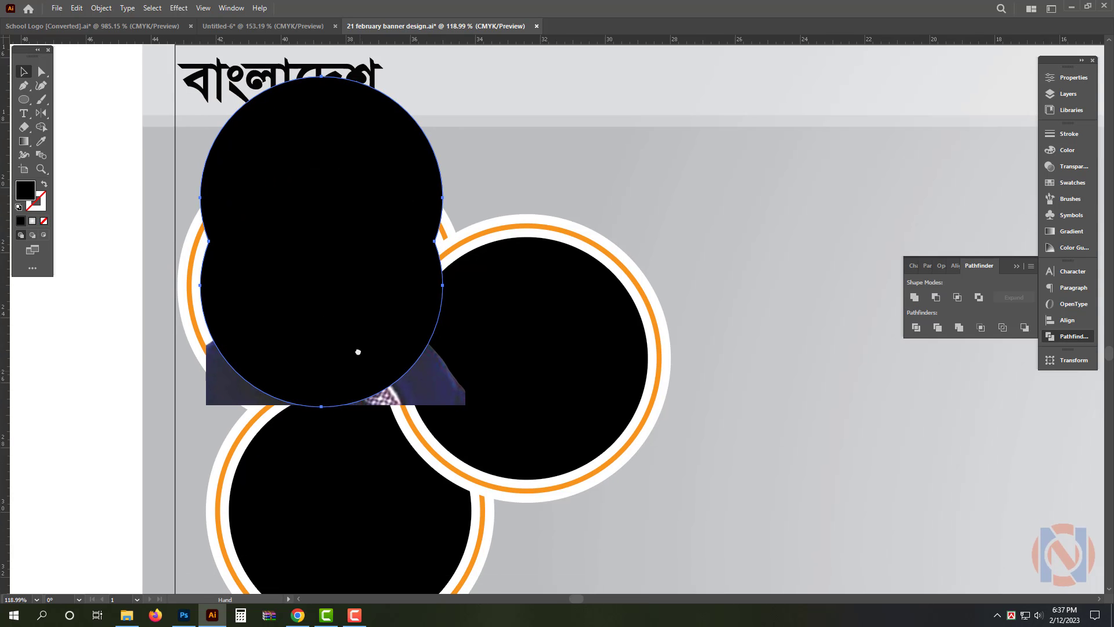
pyautogui.keyDown('shift'); pyautogui.click(457, 380); pyautogui.keyUp('shift')
pyautogui.hotkey('ctrl', '7')
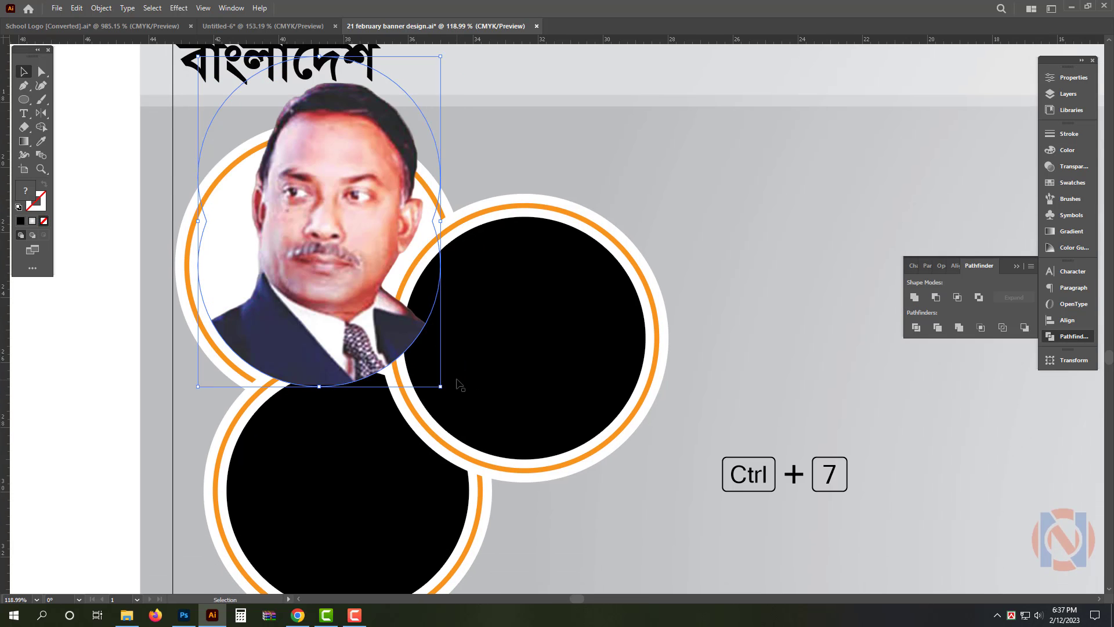
# Bring the right and lower circular frames to the front, over the clipped portrait
pyautogui.scroll(-1, 575, 324)
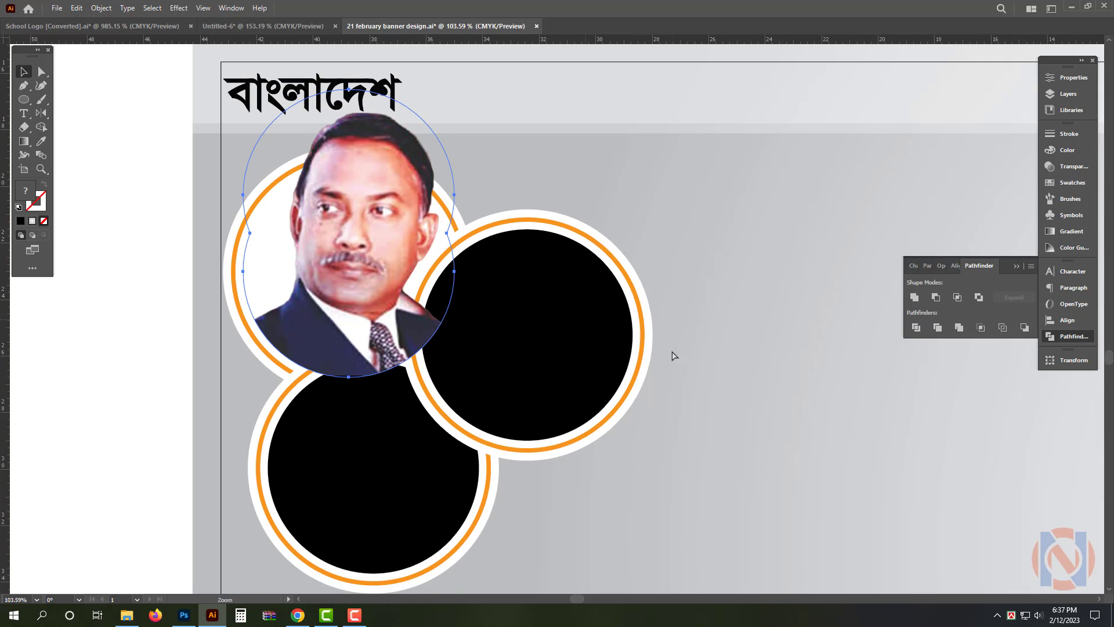
pyautogui.click(599, 412)
pyautogui.keyDown('shift'); pyautogui.click(423, 490); pyautogui.keyUp('shift')
pyautogui.hotkey('ctrl', 'shift', ']')
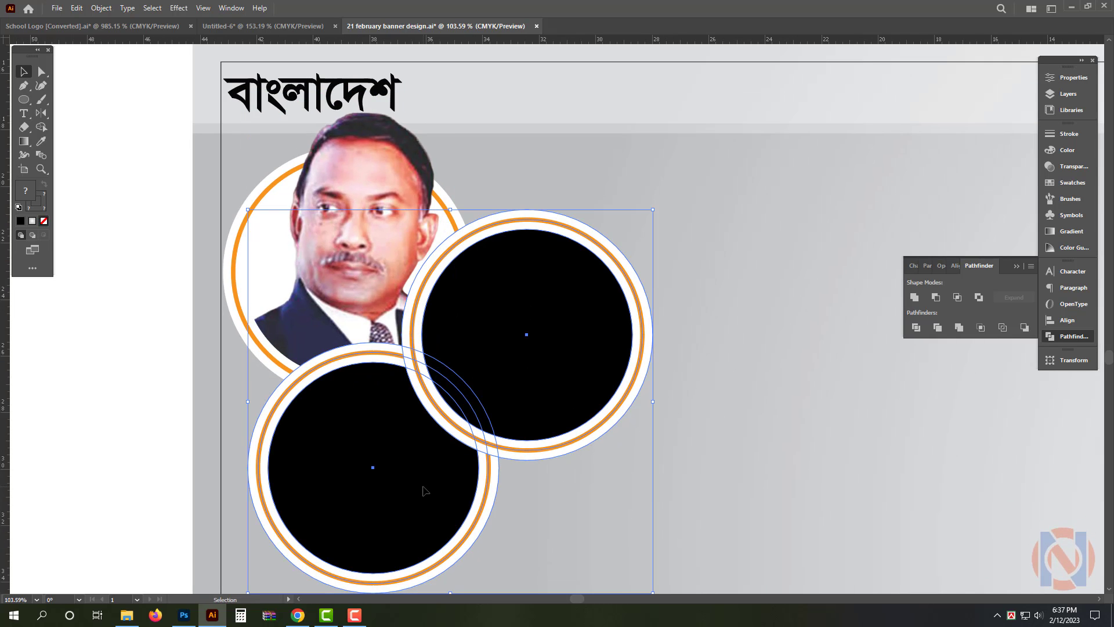
pyautogui.click(780, 435)
# Move the woman's portrait from above the banner onto the right circular frame
pyautogui.scroll(-1, 444, 405)
pyautogui.moveTo(581, 371); pyautogui.dragTo(603, 371)
pyautogui.moveTo(570, 550); pyautogui.dragTo(506, 536)
pyautogui.scroll(-5, 510, 333)
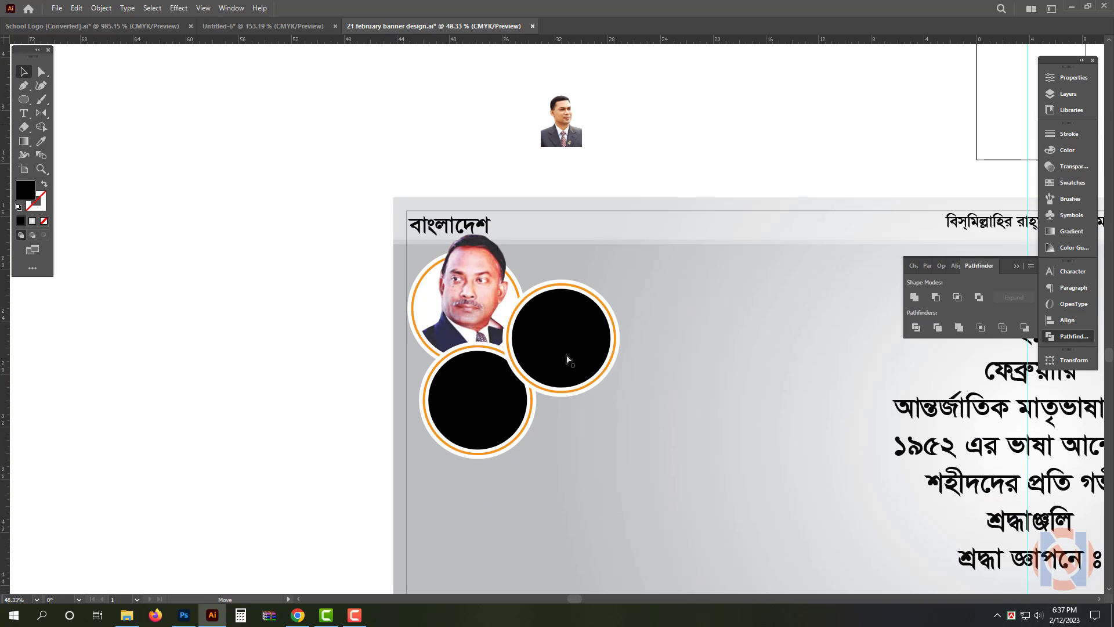
pyautogui.hotkey('ctrl', 'v')
pyautogui.scroll(4, 568, 359)
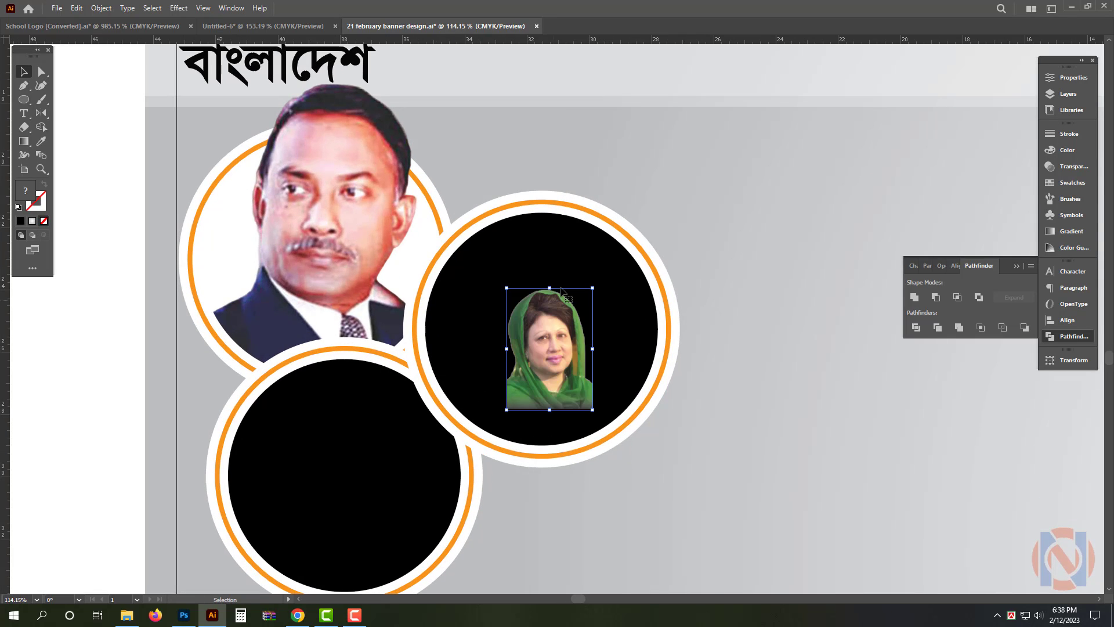
# Enlarge the woman's portrait to span the right frame and shift it up so her head rises above the ring
pyautogui.moveTo(549, 284); pyautogui.dragTo(552, 199)
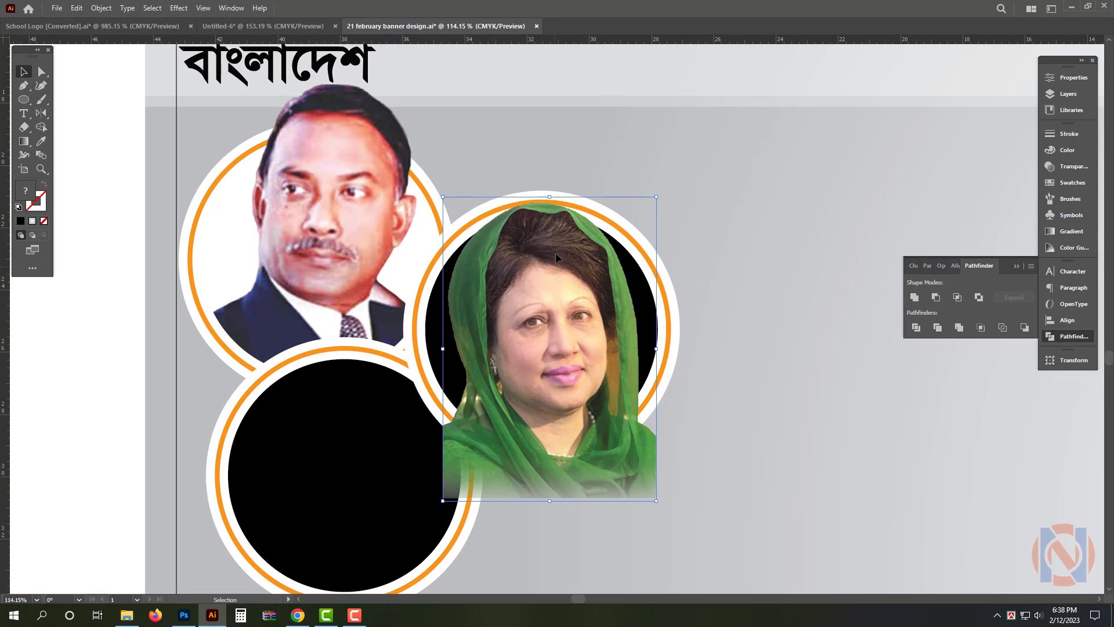
pyautogui.moveTo(556, 252)
pyautogui.mouseDown()
pyautogui.moveTo(563, 224)
pyautogui.moveTo(554, 241)
pyautogui.mouseUp()
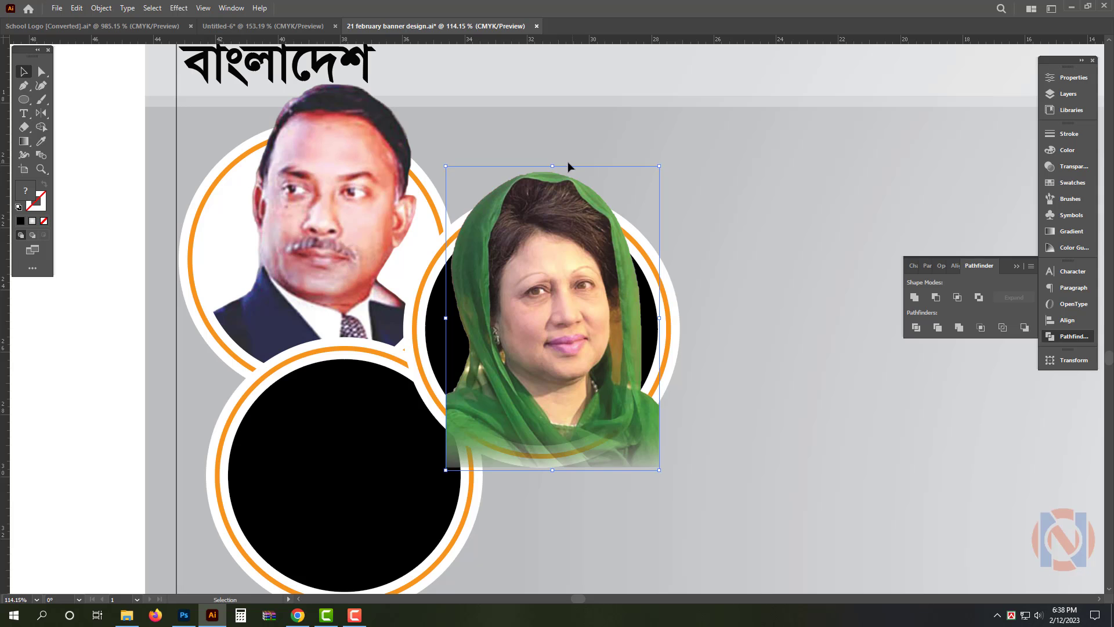
pyautogui.moveTo(554, 168); pyautogui.dragTo(555, 160)
pyautogui.moveTo(542, 237); pyautogui.dragTo(545, 238)
# Copy the right frame's black inner circle upward behind the woman's head and select both circles
pyautogui.click(430, 333)
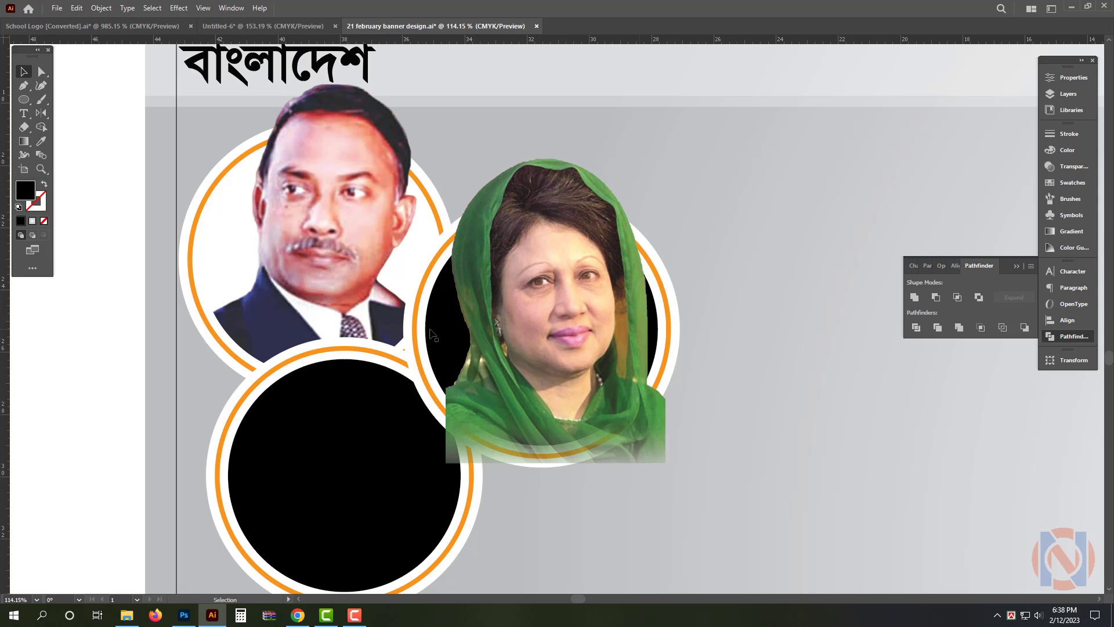
pyautogui.moveTo(431, 333); pyautogui.dragTo(432, 257)
pyautogui.keyDown('shift'); pyautogui.click(433, 328); pyautogui.keyUp('shift')
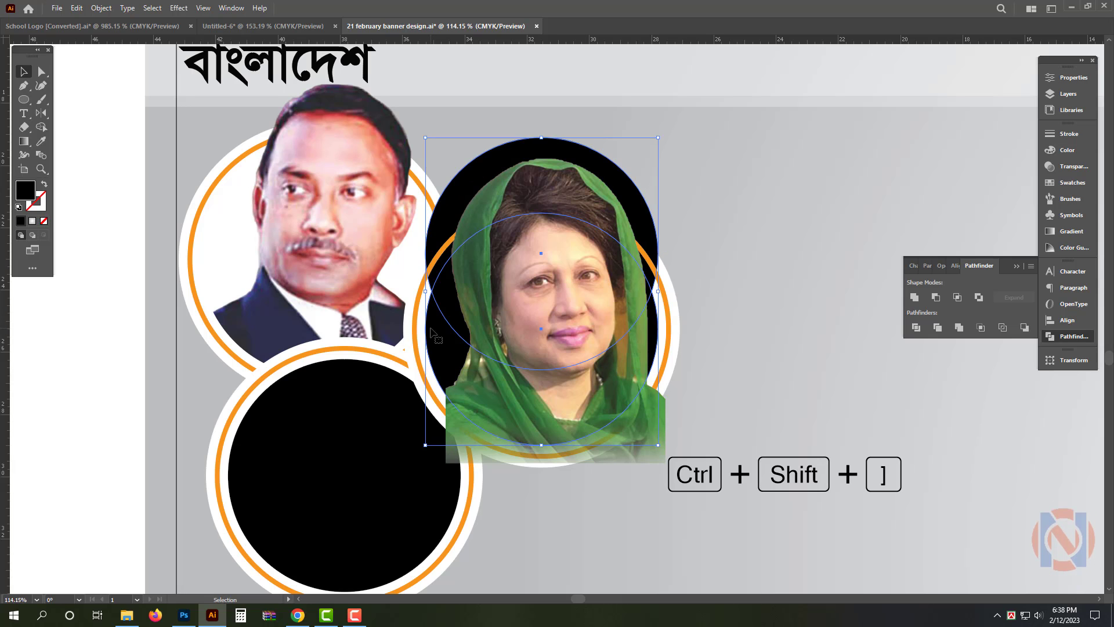
# Bring the combined black circles in front of the woman's portrait and clip the portrait to them with a clipping mask
pyautogui.hotkey('ctrl', 'shift', ']')
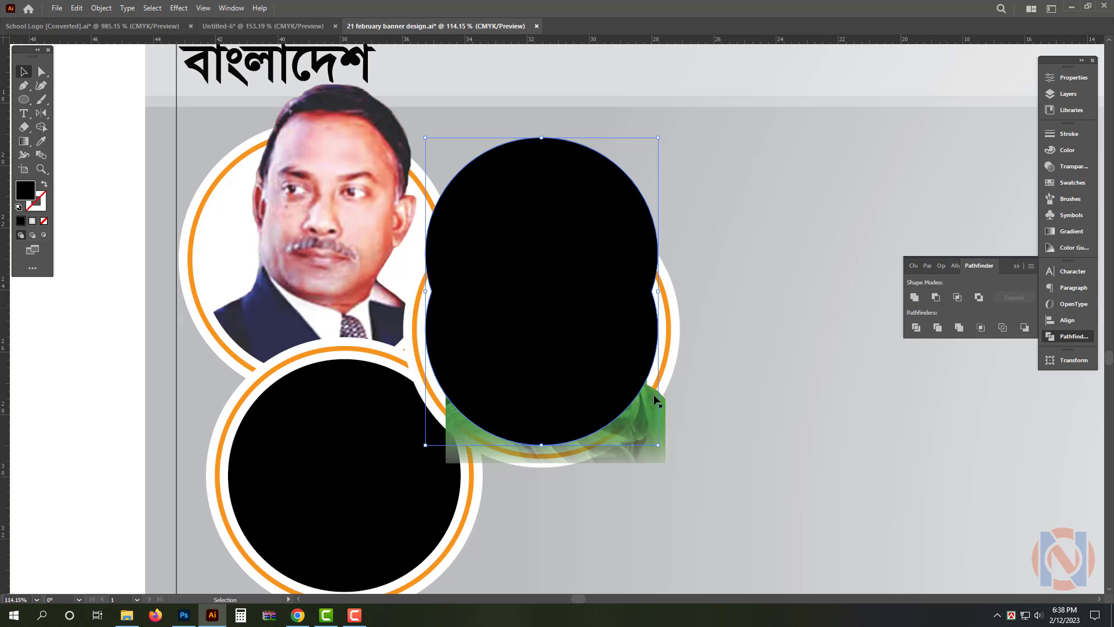
pyautogui.keyDown('shift'); pyautogui.click(660, 457); pyautogui.keyUp('shift')
pyautogui.hotkey('ctrl', '7')
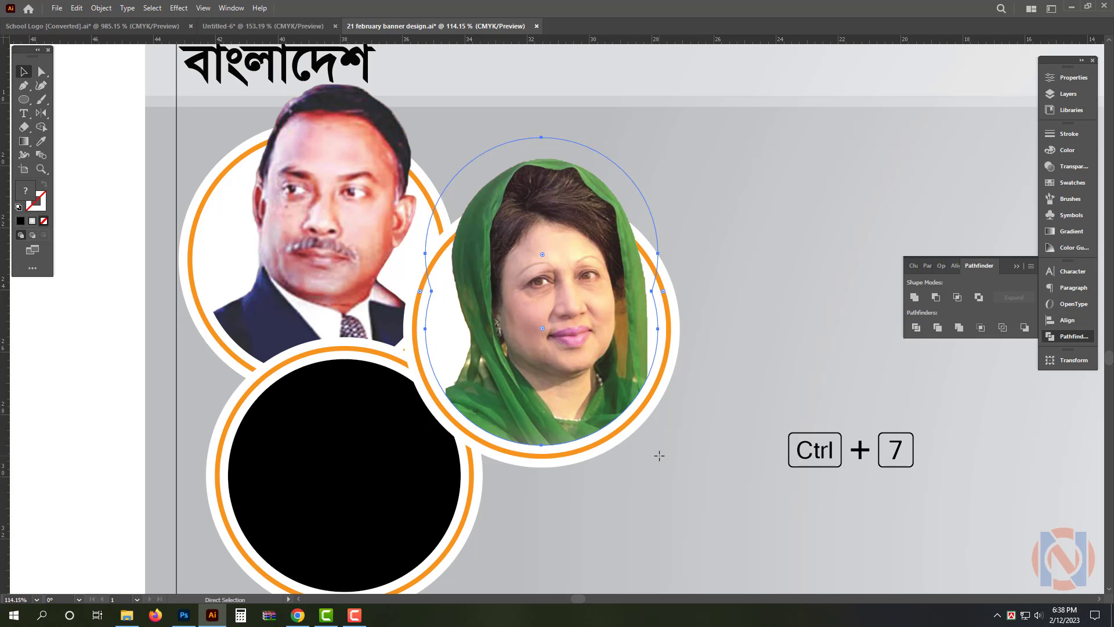
# Move the remaining portrait from above the banner onto the lower circular frame and bring it to the front
pyautogui.moveTo(565, 346); pyautogui.dragTo(436, 317)
pyautogui.moveTo(554, 119); pyautogui.dragTo(565, 445)
pyautogui.hotkey('ctrl', 'shift', ']')
pyautogui.scroll(3, 458, 412)
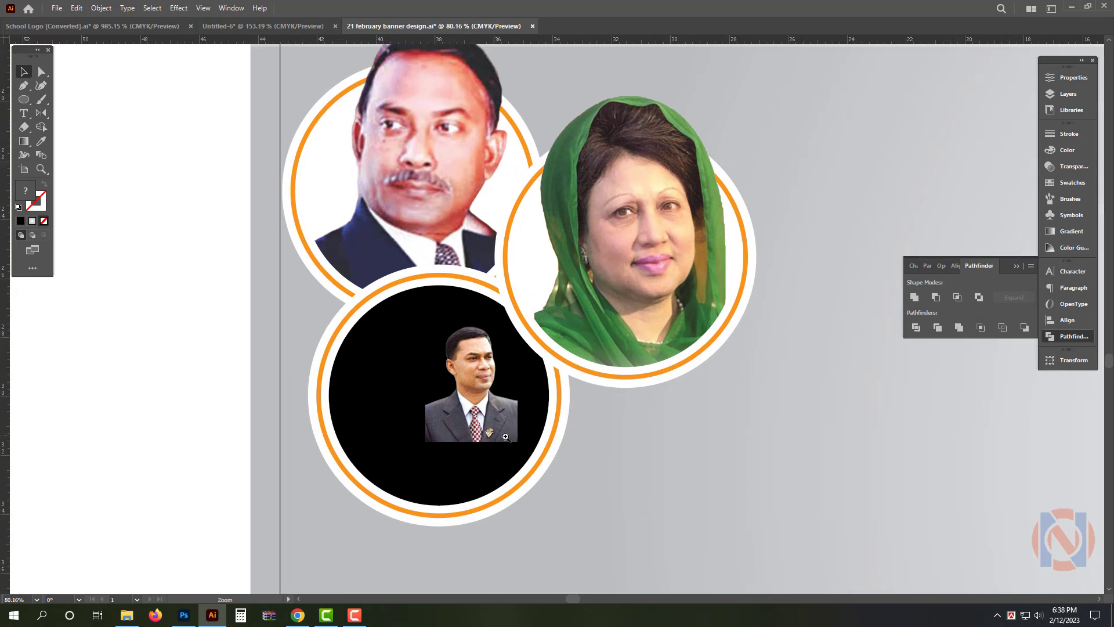
# Align the remaining portrait with the lower frame's upper edge and enlarge it to span the black circle
pyautogui.click(459, 347)
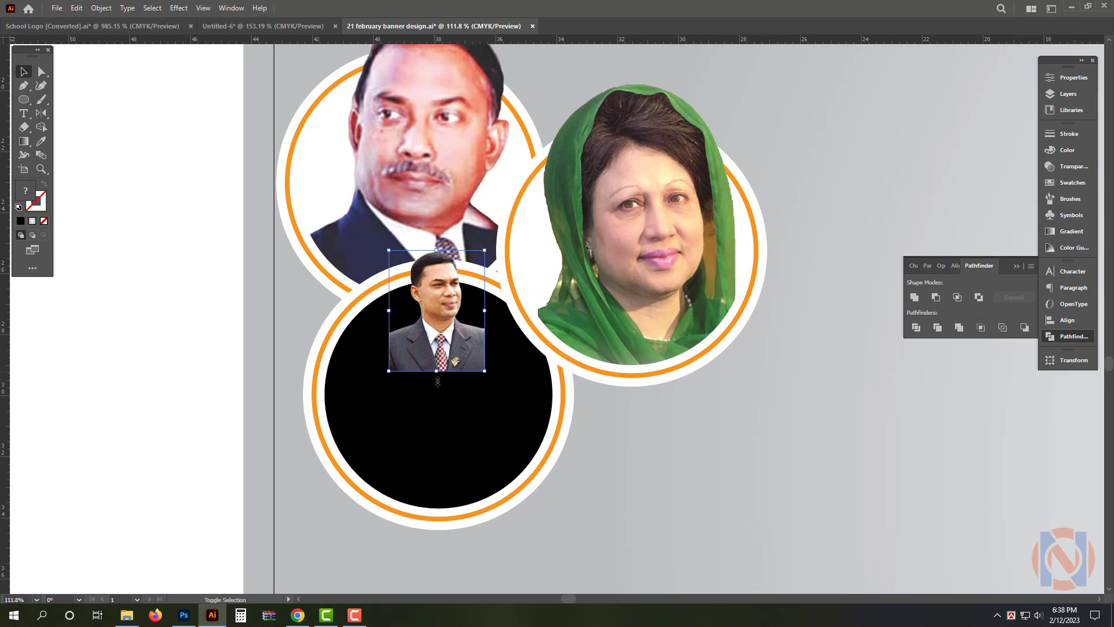
pyautogui.moveTo(439, 389); pyautogui.dragTo(448, 532)
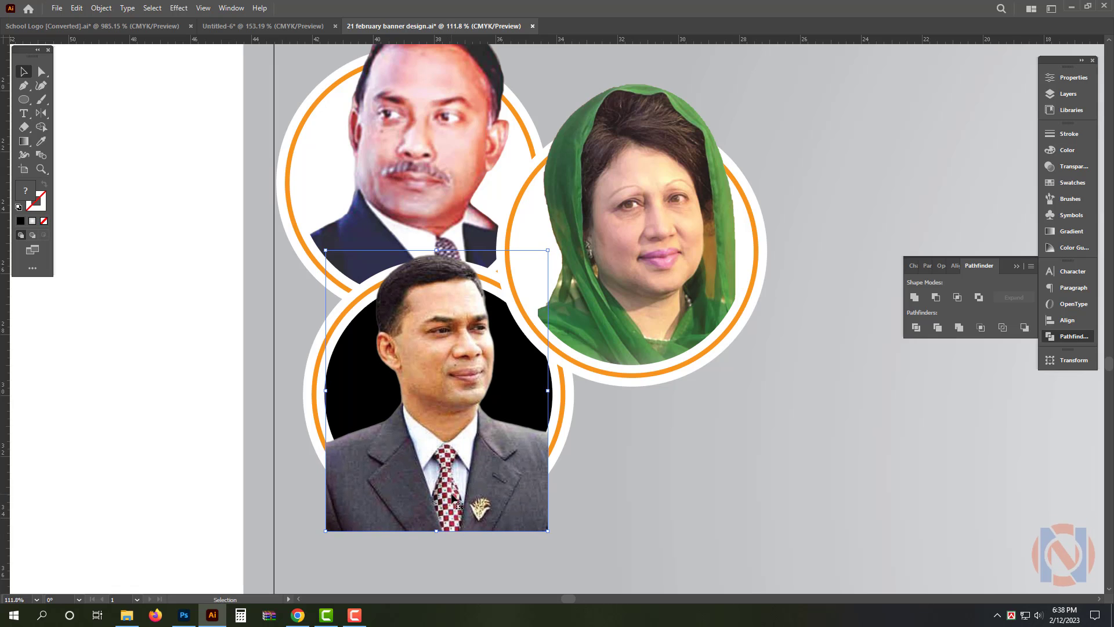
pyautogui.moveTo(446, 473)
pyautogui.mouseDown()
pyautogui.moveTo(444, 507)
pyautogui.moveTo(443, 473)
pyautogui.mouseUp()
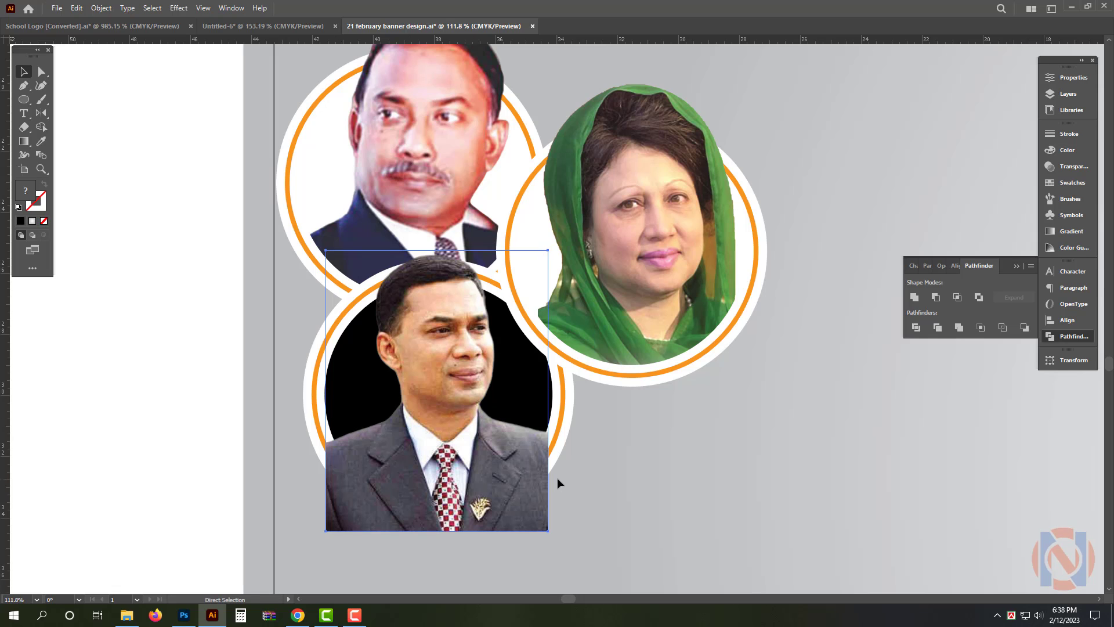
# Copy the lower frame's black inner circle slightly upward and unite the two circles into one shape
pyautogui.click(527, 392)
pyautogui.moveTo(529, 401); pyautogui.dragTo(531, 362)
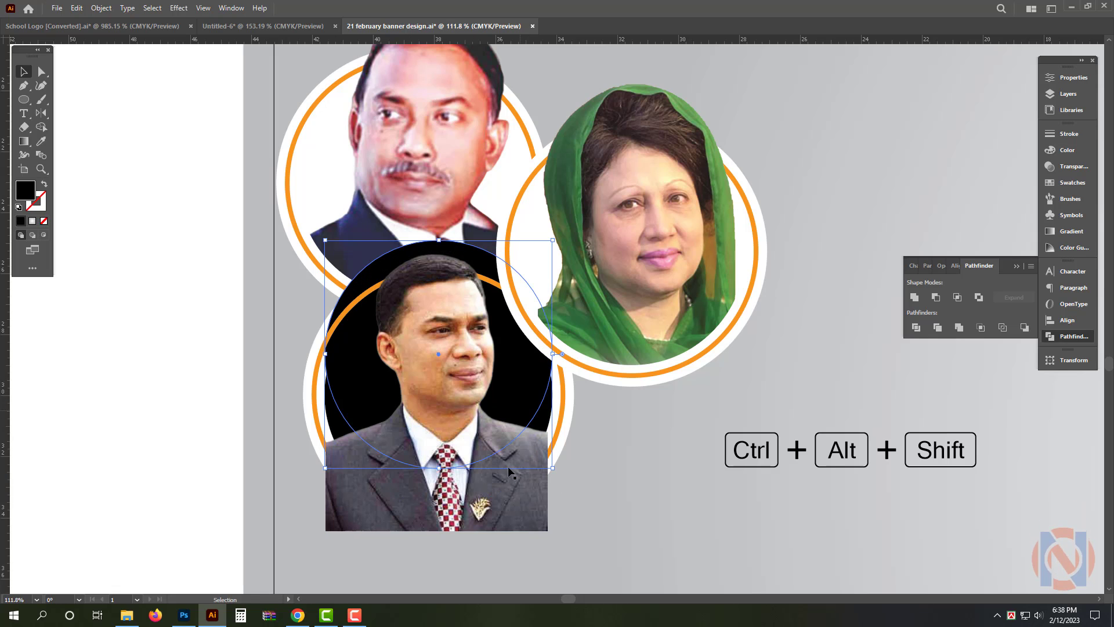
pyautogui.keyDown('shift'); pyautogui.click(548, 422); pyautogui.keyUp('shift')
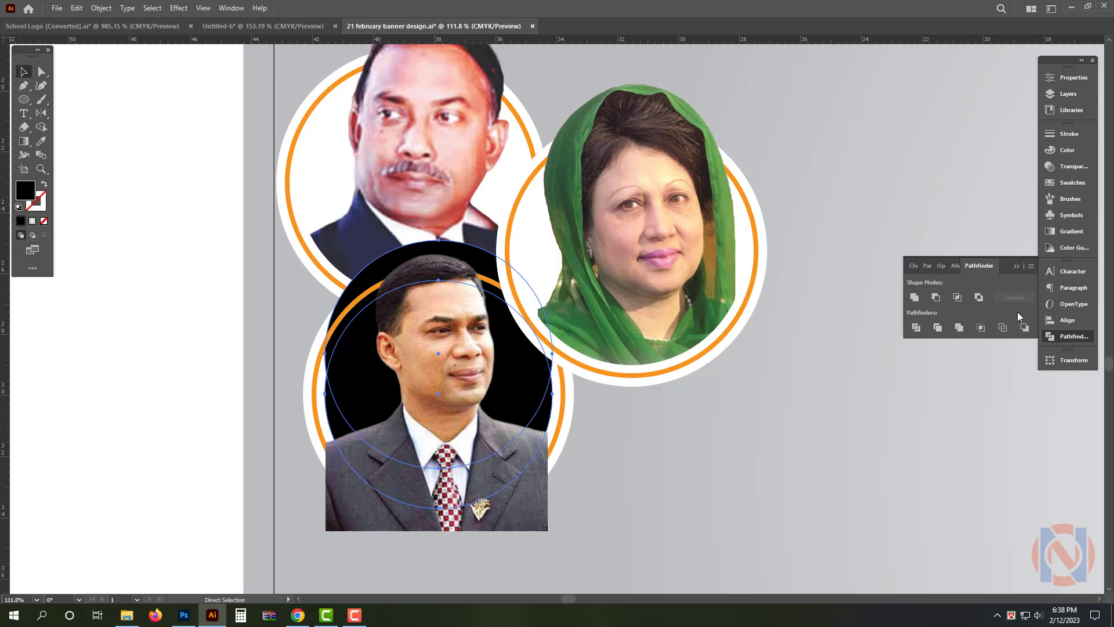
pyautogui.click(916, 298)
# Bring the lower frame's united black shape to the front and clip the portrait to it with a clipping mask
pyautogui.hotkey('ctrl', 'shift', ']')
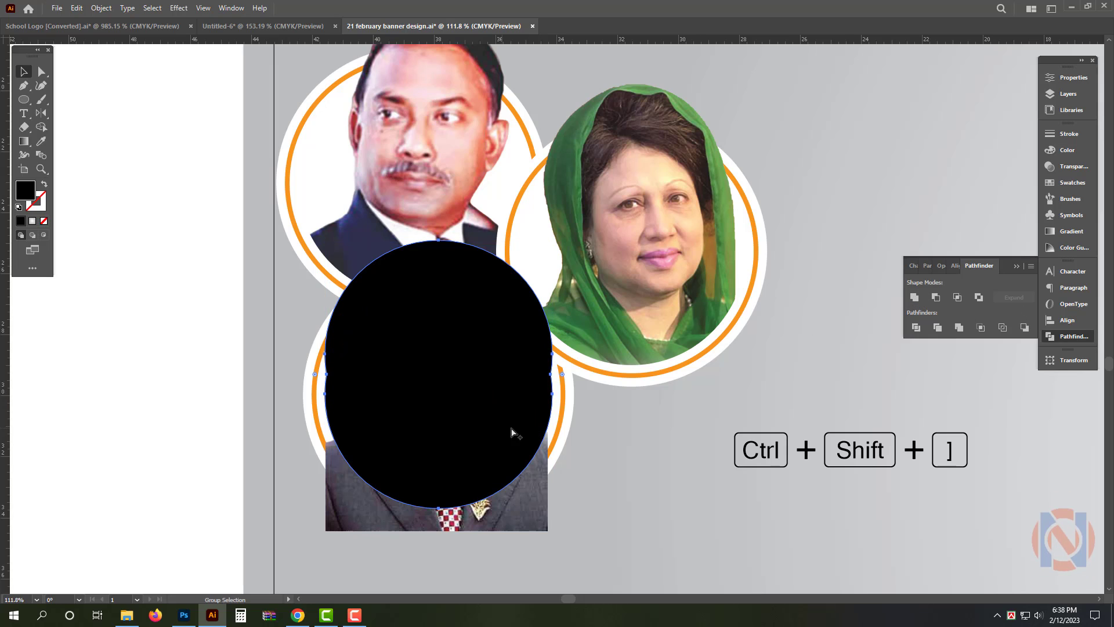
pyautogui.click(261, 387)
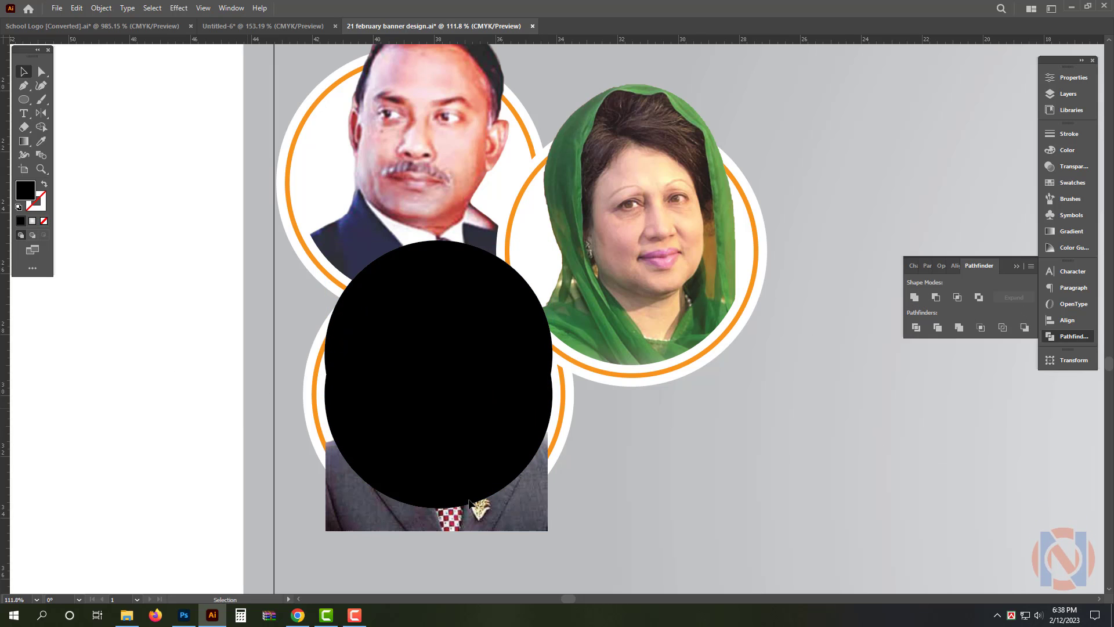
pyautogui.click(530, 507)
pyautogui.keyDown('shift'); pyautogui.click(489, 419); pyautogui.keyUp('shift')
pyautogui.hotkey('ctrl', '7')
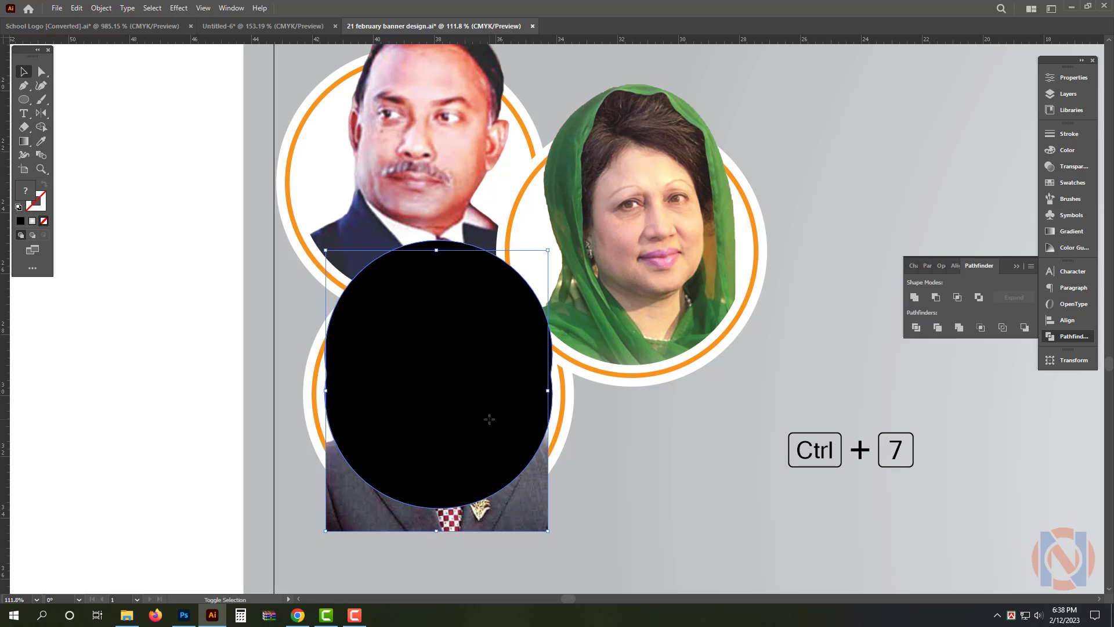
# Move the "বাংলাদেশ" text from the banner's left end to the right side of the header, beside "জিন্দাবাদ"
pyautogui.moveTo(631, 357); pyautogui.dragTo(383, 349)
pyautogui.moveTo(662, 291); pyautogui.dragTo(433, 249)
pyautogui.moveTo(558, 251); pyautogui.dragTo(562, 253)
pyautogui.hotkey('ctrl', '2')
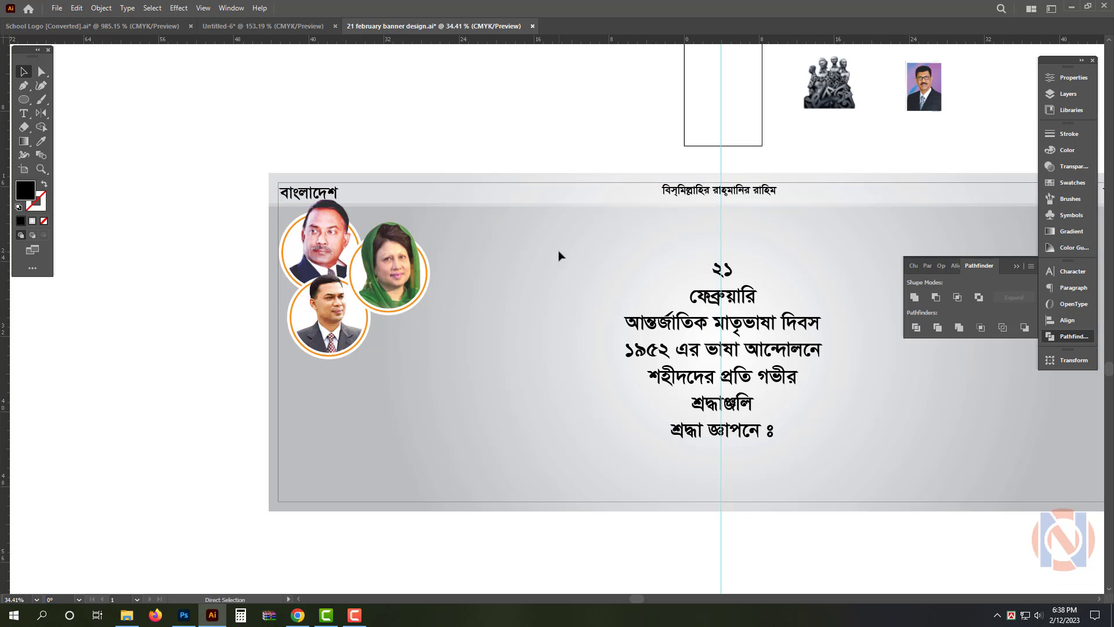
pyautogui.moveTo(513, 197); pyautogui.dragTo(454, 196)
pyautogui.moveTo(669, 288); pyautogui.dragTo(479, 300)
pyautogui.moveTo(332, 196); pyautogui.dragTo(342, 195)
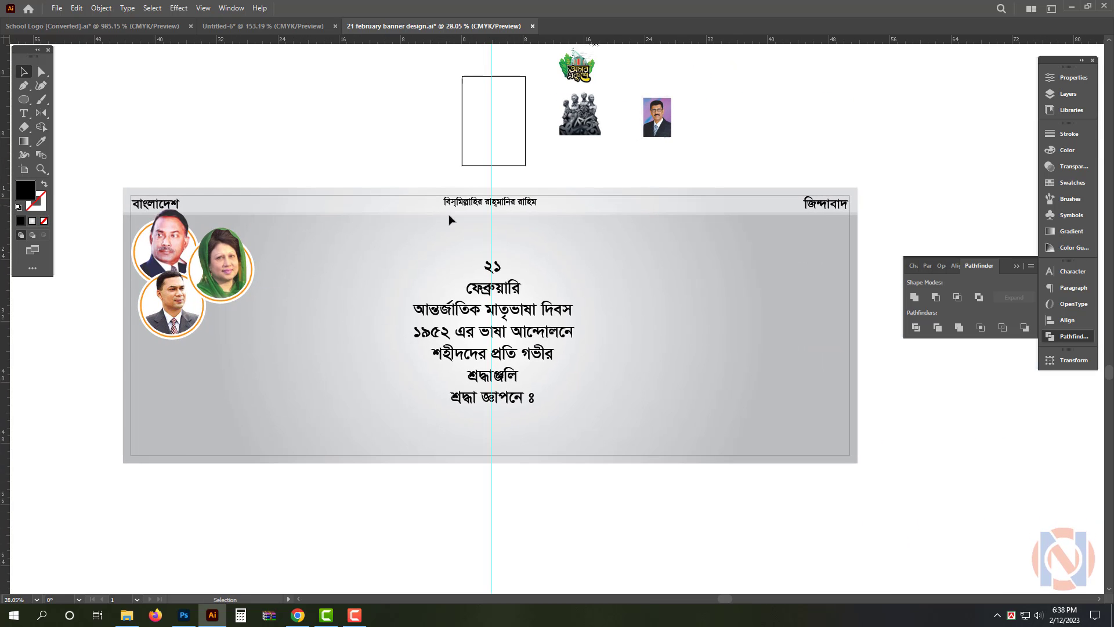
pyautogui.moveTo(161, 224); pyautogui.dragTo(747, 224)
pyautogui.hotkey('ctrl', 'z')
# Move the cluster of three framed portraits up into the banner's upper-left corner
pyautogui.keyDown('alt'); pyautogui.scroll(3, 112, 210); pyautogui.keyUp('alt')
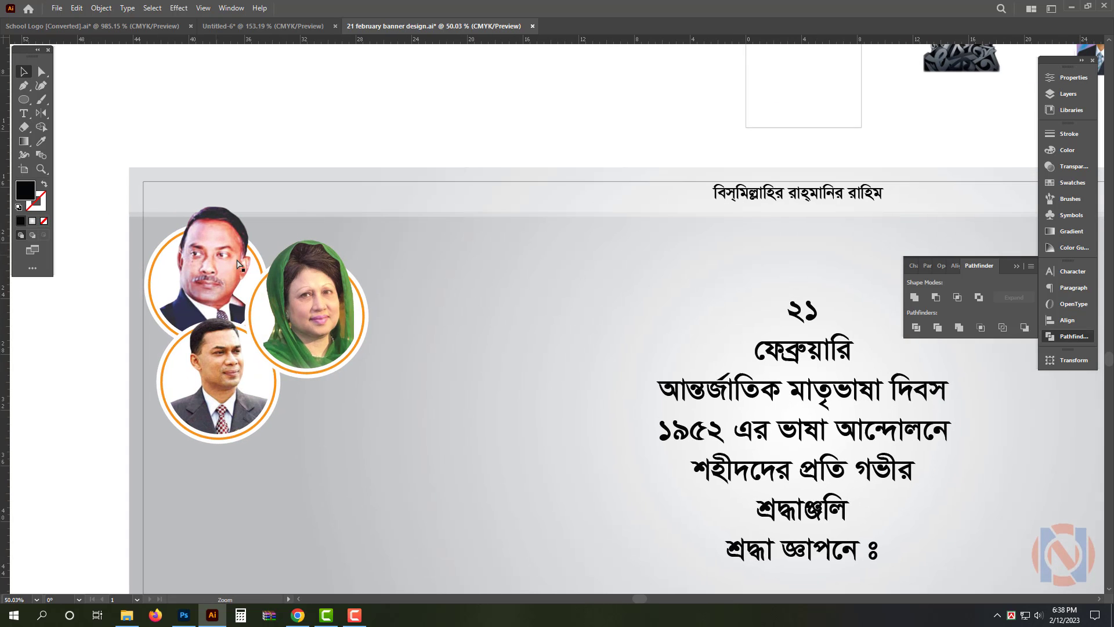
pyautogui.click(194, 294)
pyautogui.moveTo(256, 360); pyautogui.dragTo(256, 332)
pyautogui.moveTo(281, 287); pyautogui.dragTo(226, 285)
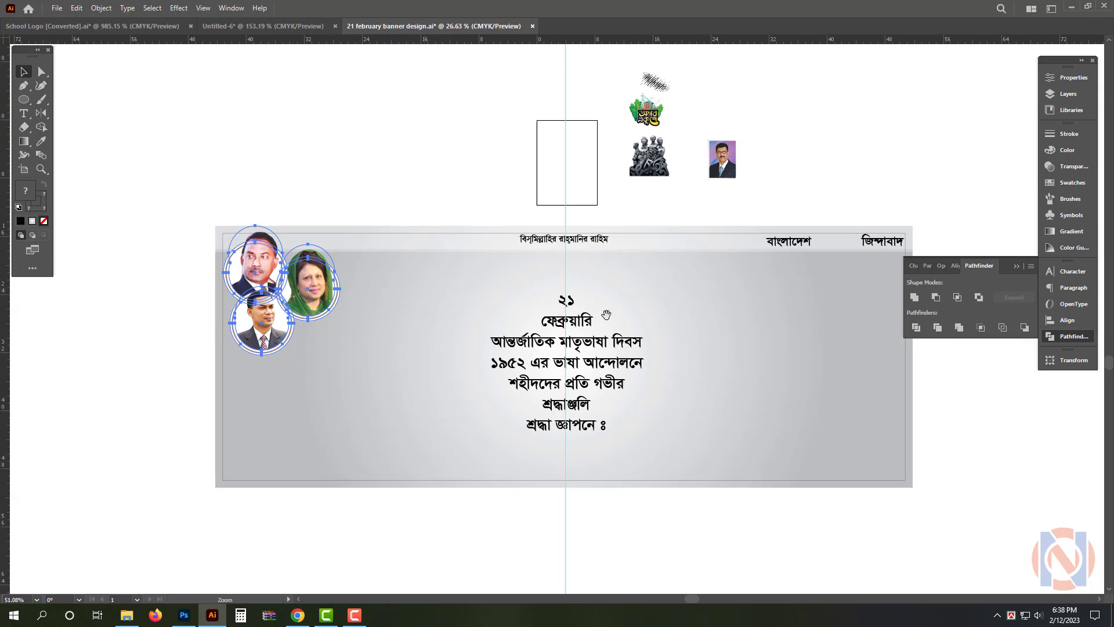
# Cut the "জিন্দাবাদ" text and paste it as a second line beneath "বাংলাদেশ" in the same text object
pyautogui.moveTo(607, 313); pyautogui.dragTo(408, 317)
pyautogui.click(704, 206)
pyautogui.moveTo(673, 258); pyautogui.dragTo(827, 350)
pyautogui.press('t')
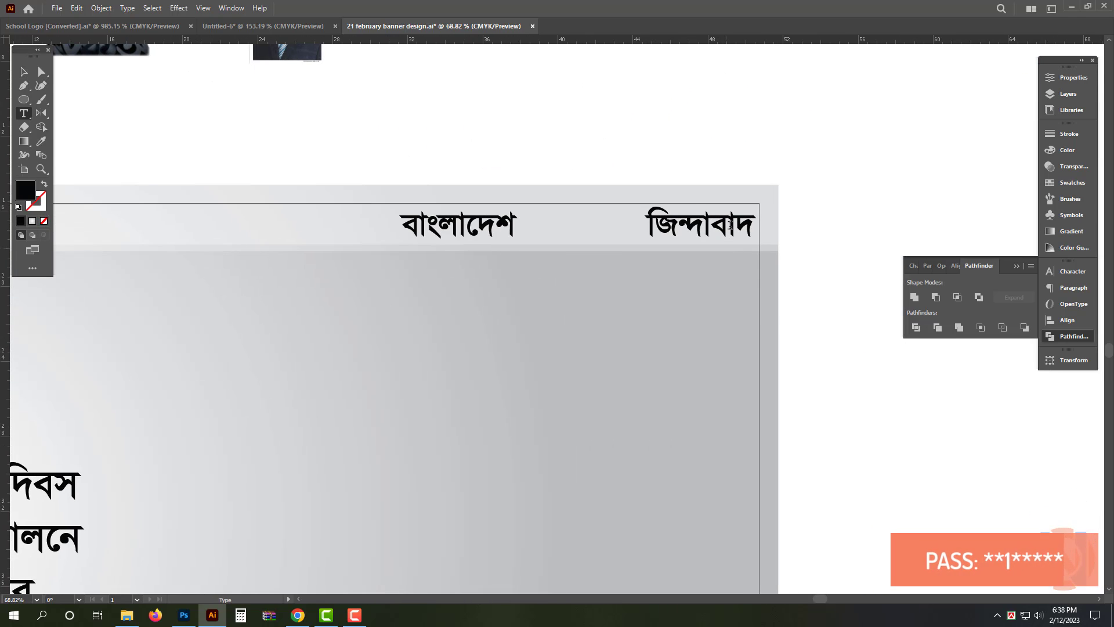
pyautogui.press('Delete')
pyautogui.press('v')
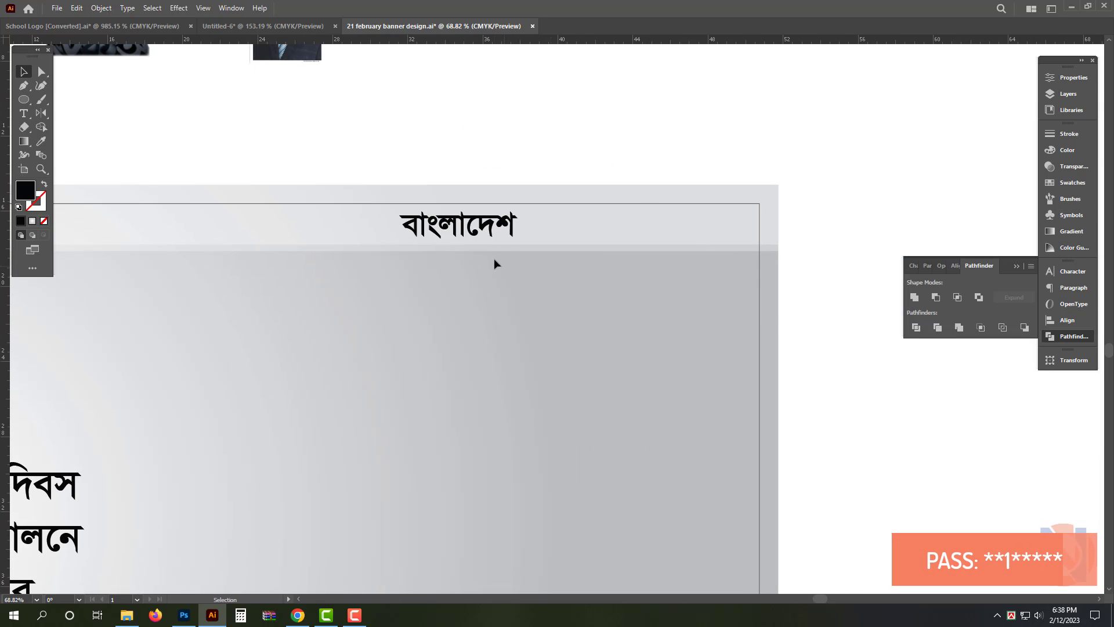
pyautogui.click(494, 238)
pyautogui.doubleClick(495, 236)
pyautogui.hotkey('ctrl', 'a')
pyautogui.press('Right')
pyautogui.press('Return')
pyautogui.write('জিন্দাবাদ')
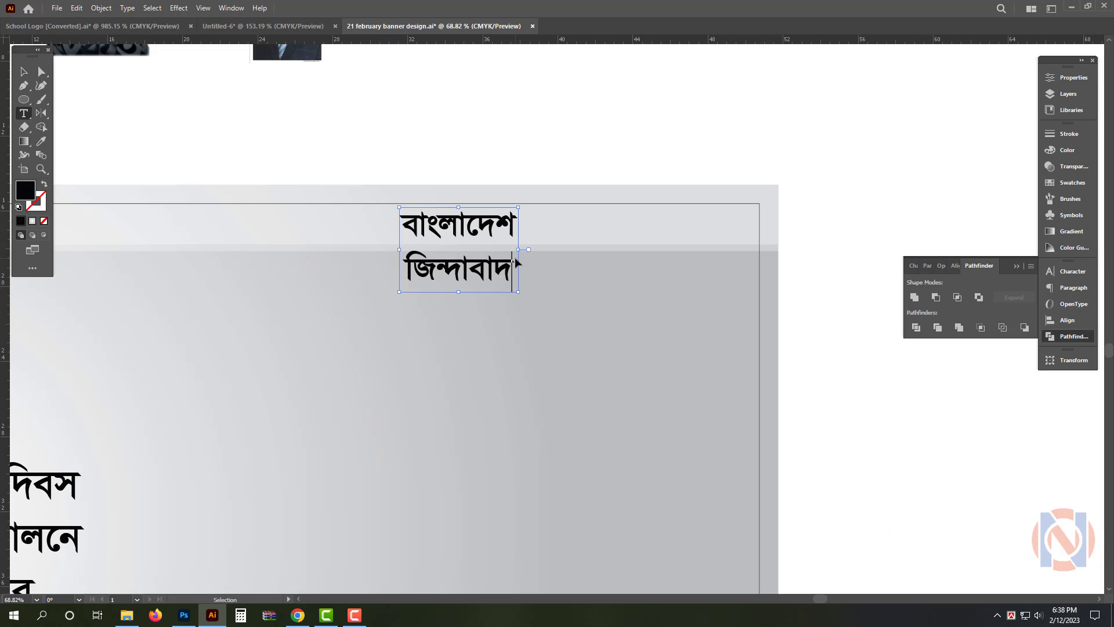
# Move the two-line "বাংলাদেশ জিন্দাবাদ" text to the banner's upper-right corner, just inside the margin line
pyautogui.press('Escape')
pyautogui.moveTo(475, 251); pyautogui.dragTo(701, 251)
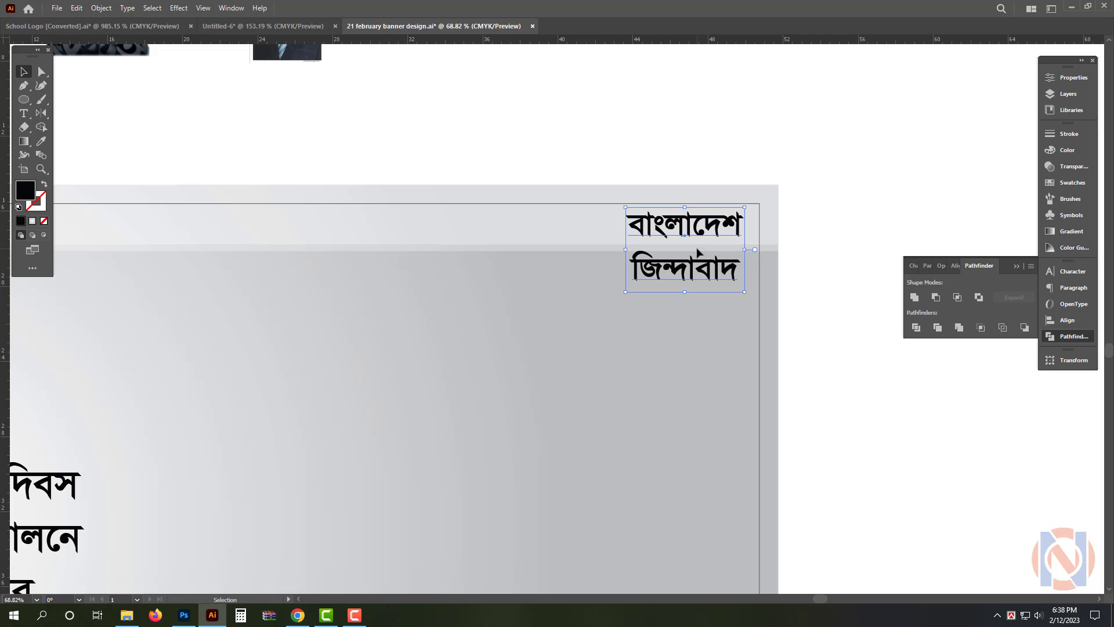
pyautogui.moveTo(756, 261); pyautogui.dragTo(775, 286)
pyautogui.press('v')
pyautogui.click(741, 249)
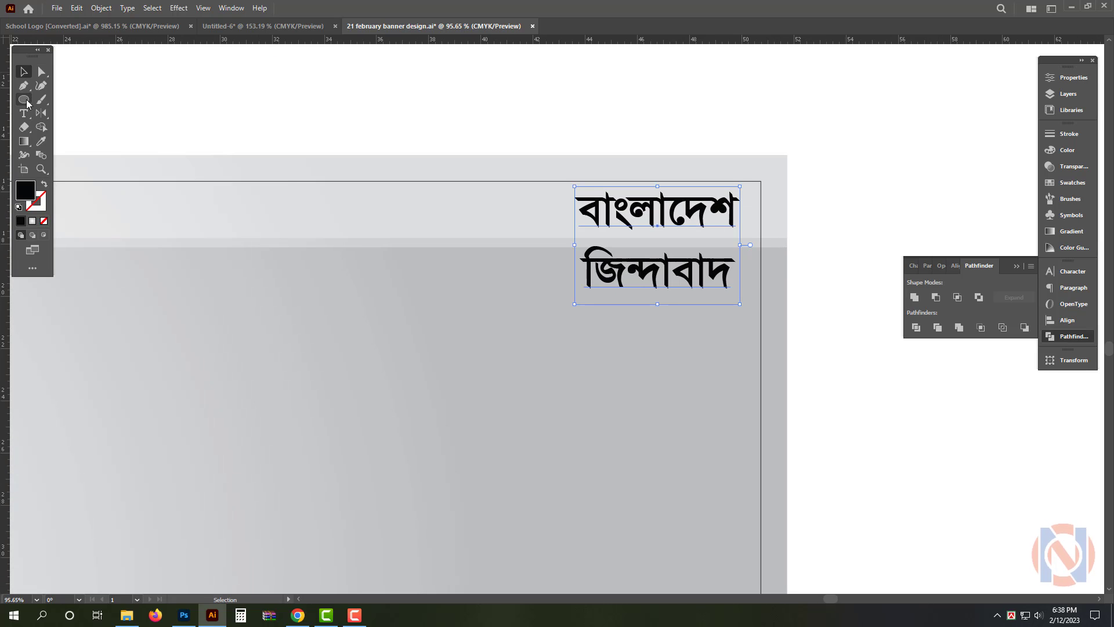
# Draw a black rectangle over the "বাংলাদেশ" line and round its upper-right and lower-left corners
pyautogui.moveTo(25, 99); pyautogui.dragTo(51, 100)
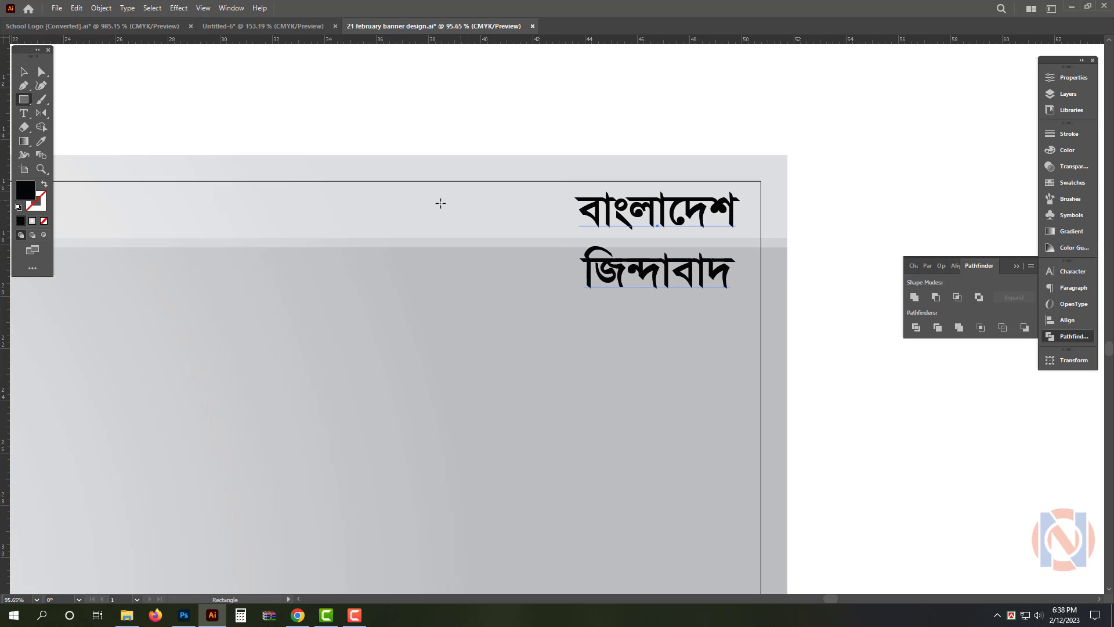
pyautogui.moveTo(552, 191); pyautogui.dragTo(751, 236)
pyautogui.press('v')
pyautogui.scroll(2, 786, 195)
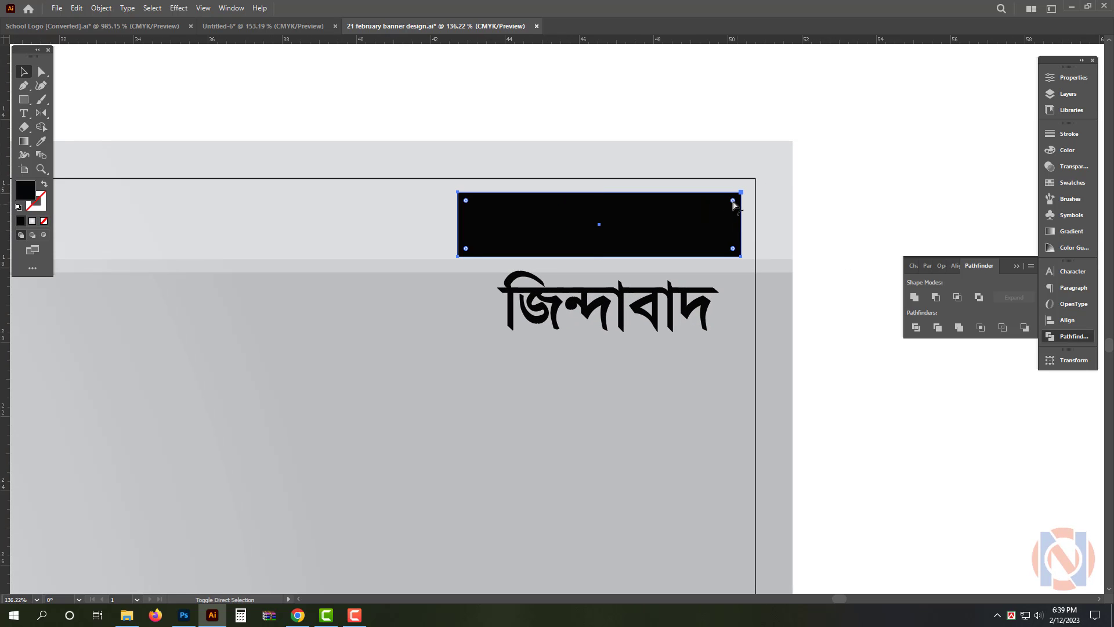
pyautogui.moveTo(465, 248); pyautogui.dragTo(528, 243)
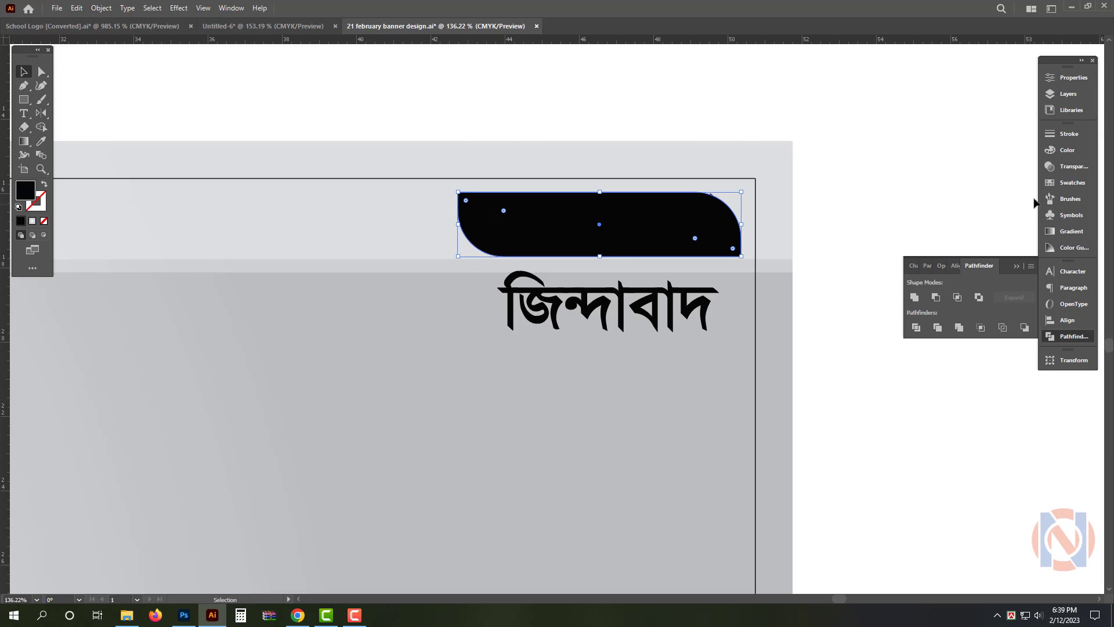
# Fill the rounded shape with green, CMYK 100, 30, 100, 0
pyautogui.click(1067, 150)
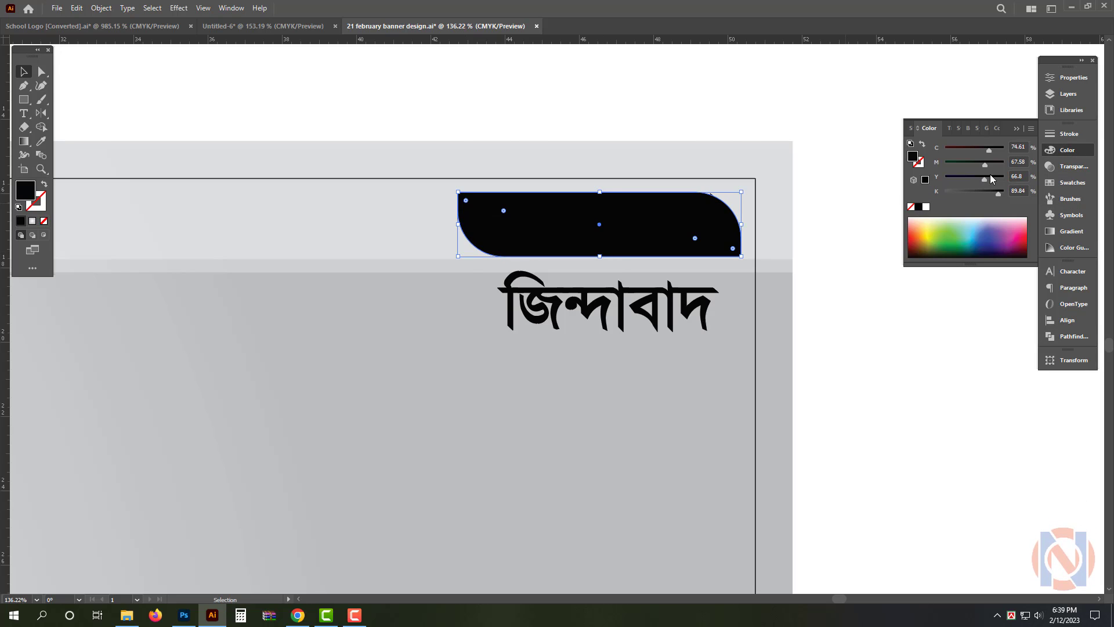
pyautogui.click(1024, 147)
pyautogui.press('Tab')
pyautogui.write('30')
pyautogui.press('Tab')
pyautogui.write('1')
pyautogui.press('Return')
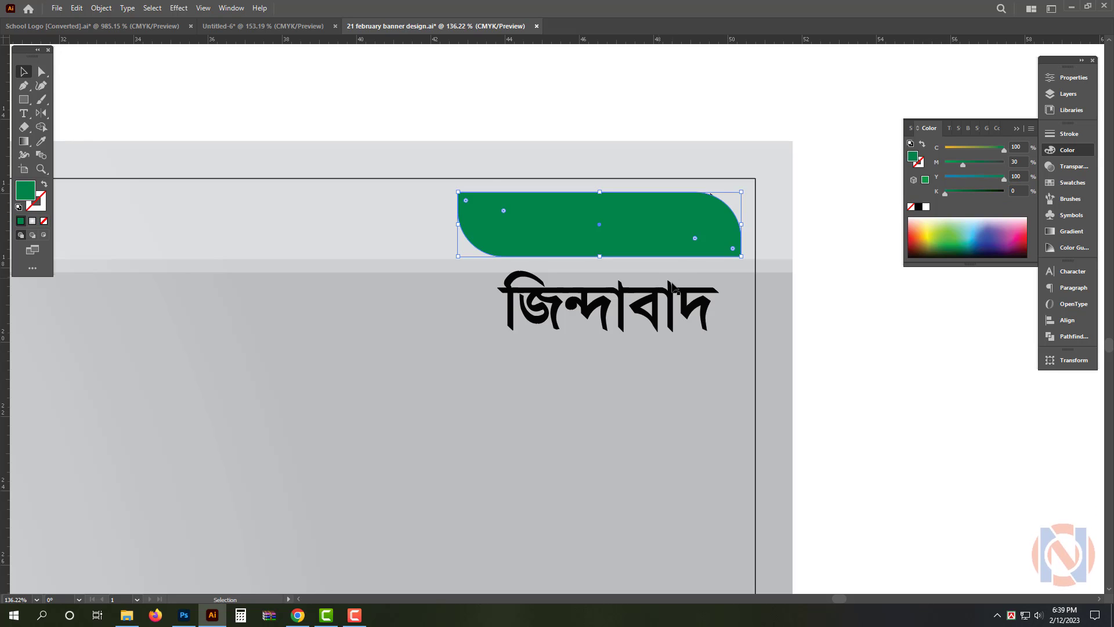
# Bring the two-line text in front of the green shape and colour it white
pyautogui.hotkey('ctrl', 'shift', ']')
pyautogui.click(676, 304)
pyautogui.hotkey('ctrl', 'shift', ']')
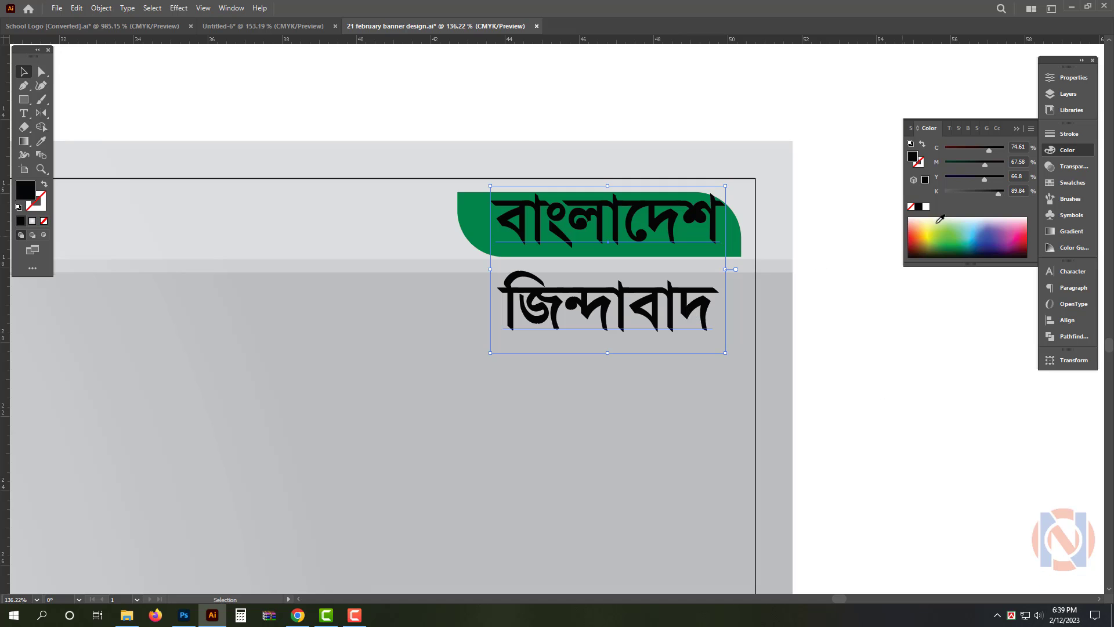
pyautogui.click(926, 207)
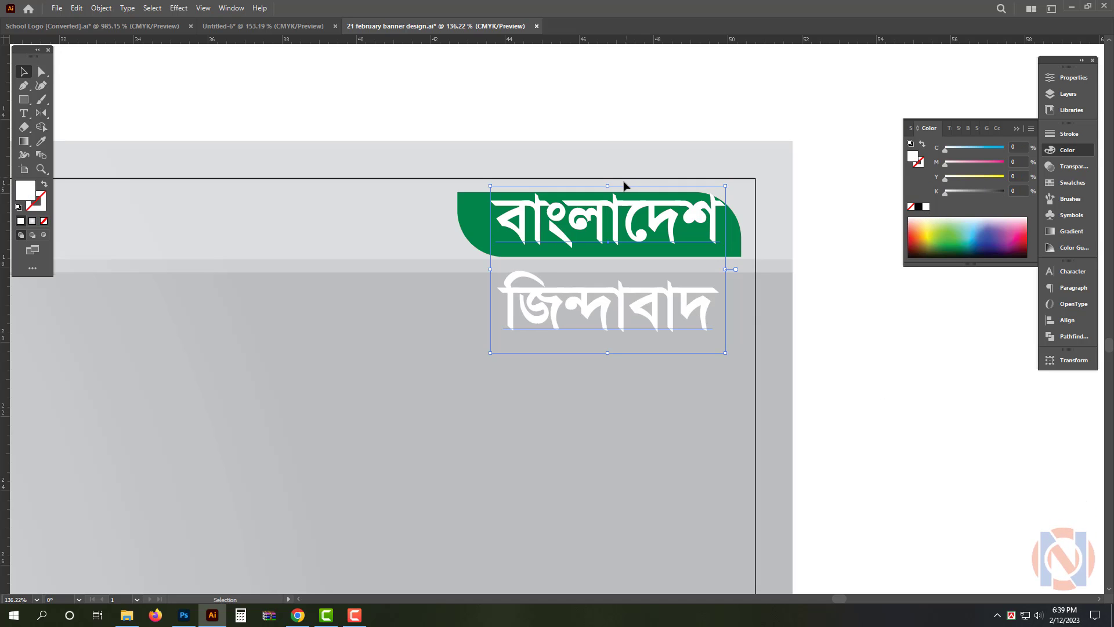
# Set the two-line white text's font size to 125 pt and centre its first line on the green shape
pyautogui.hotkey('ctrl', 't')
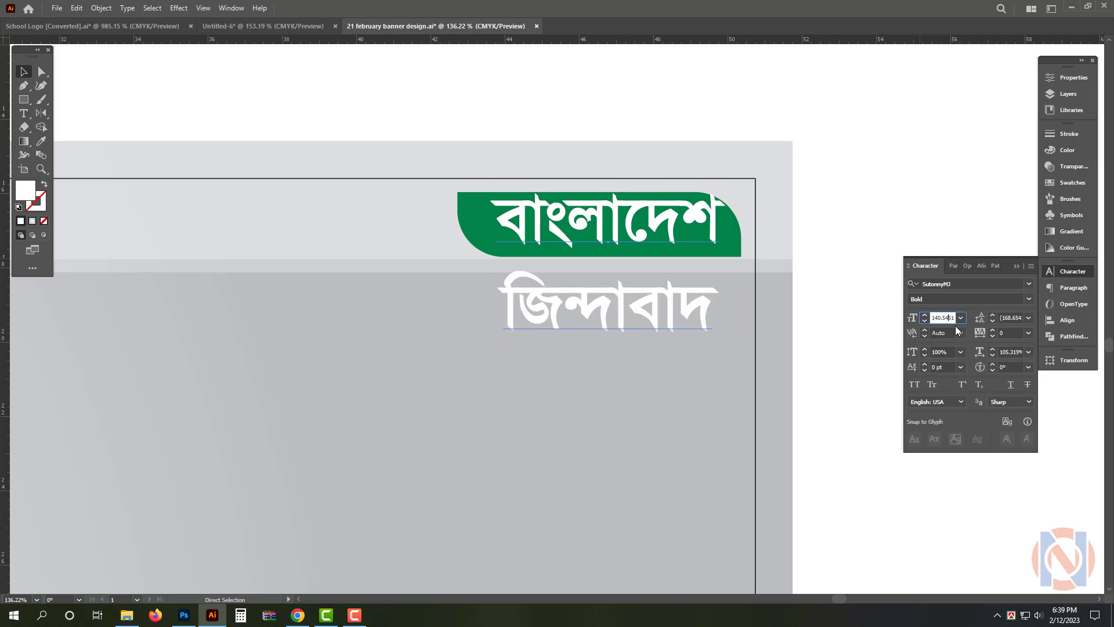
pyautogui.press('Return')
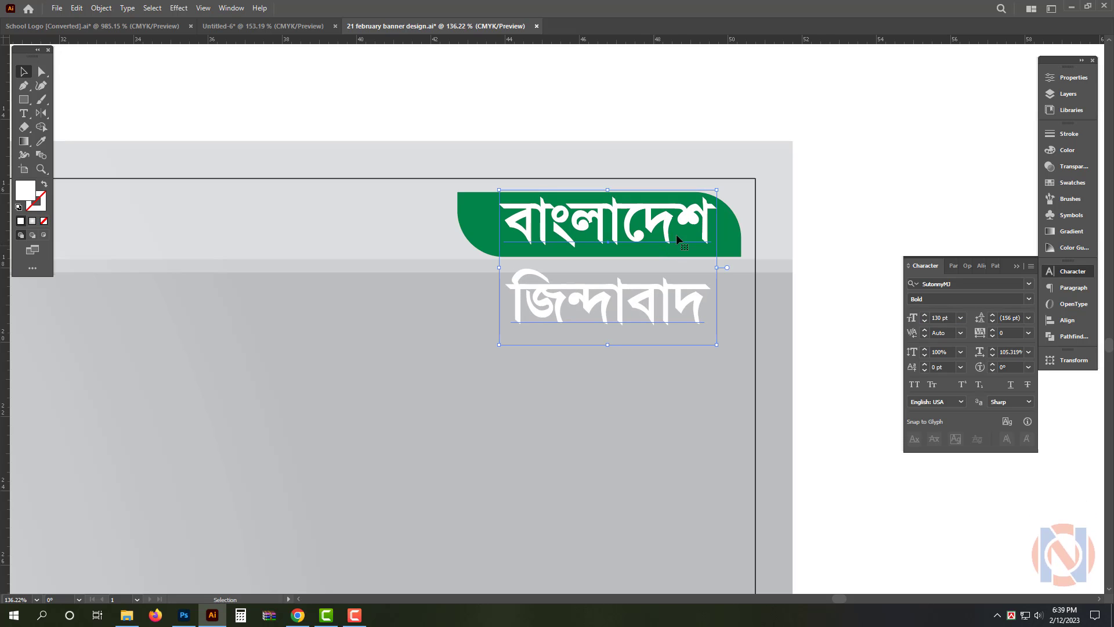
pyautogui.click(664, 235)
pyautogui.click(955, 318)
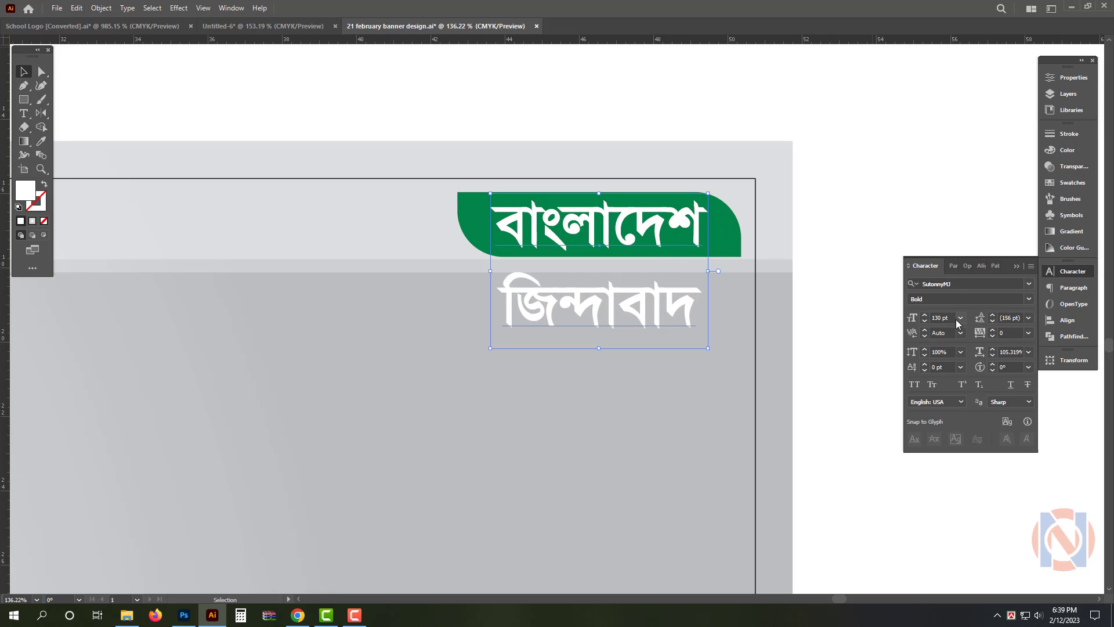
pyautogui.write('125')
pyautogui.press('Return')
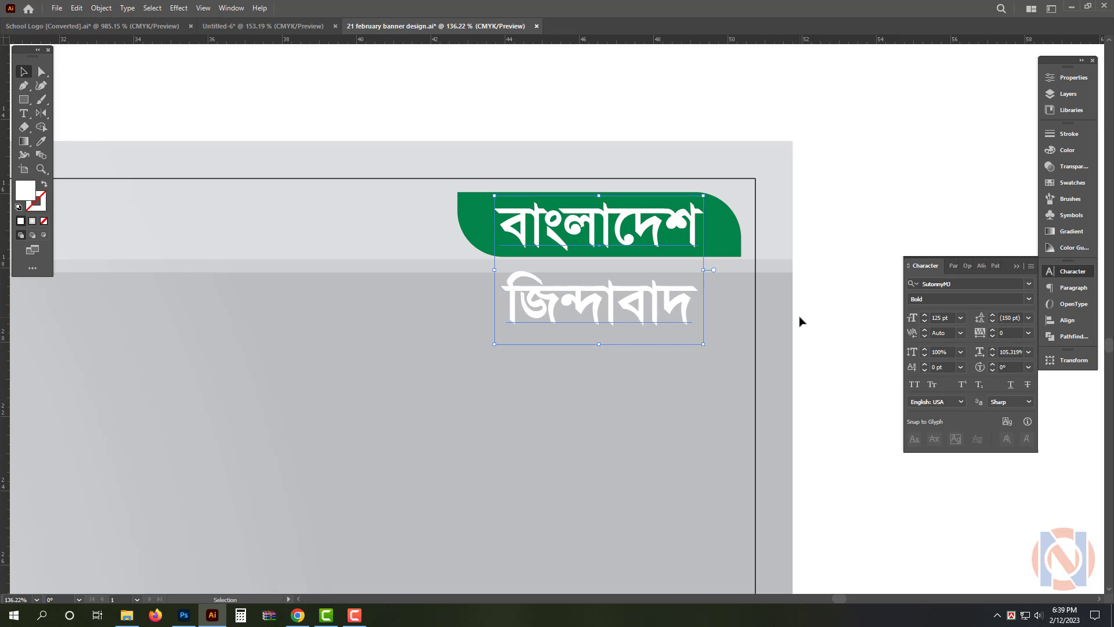
# Copy the green shape down behind "জিন্দাবাদ" and fill the copy with red, CMYK 0, 100, 100, 0
pyautogui.moveTo(716, 244); pyautogui.dragTo(715, 312)
pyautogui.click(1073, 155)
pyautogui.moveTo(988, 162); pyautogui.dragTo(1014, 172)
pyautogui.moveTo(1003, 150); pyautogui.dragTo(877, 141)
pyautogui.click(858, 110)
pyautogui.moveTo(705, 175); pyautogui.dragTo(409, 229)
pyautogui.moveTo(537, 228); pyautogui.dragTo(668, 226)
pyautogui.moveTo(505, 222); pyautogui.dragTo(493, 223)
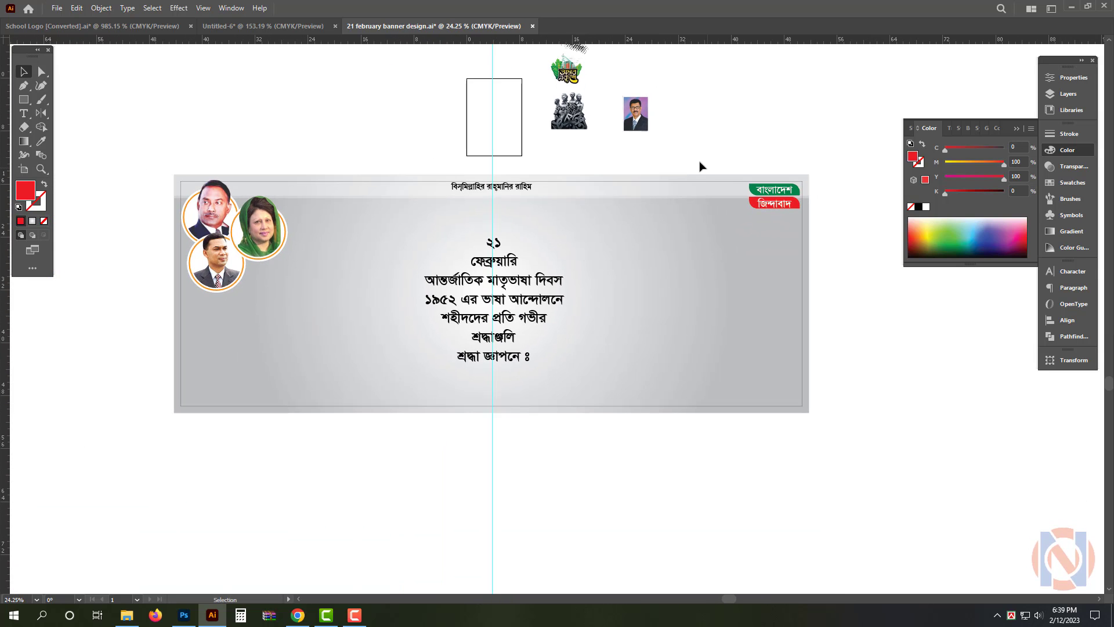
pyautogui.hotkey('ctrl', 'alt', '2')
pyautogui.moveTo(500, 285); pyautogui.dragTo(515, 258)
pyautogui.click(760, 117)
pyautogui.click(504, 264)
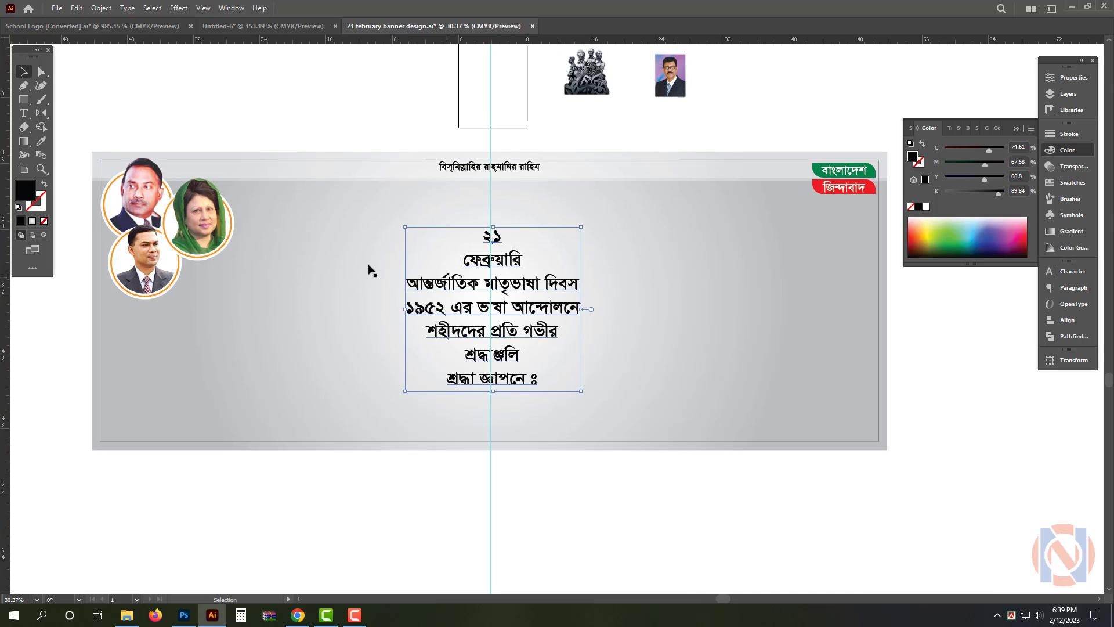
# Move the rectangular portrait of the man in glasses onto the banner's right end and enlarge it to nearly the banner's height
pyautogui.moveTo(340, 262); pyautogui.dragTo(319, 254)
pyautogui.moveTo(595, 123); pyautogui.dragTo(219, 356)
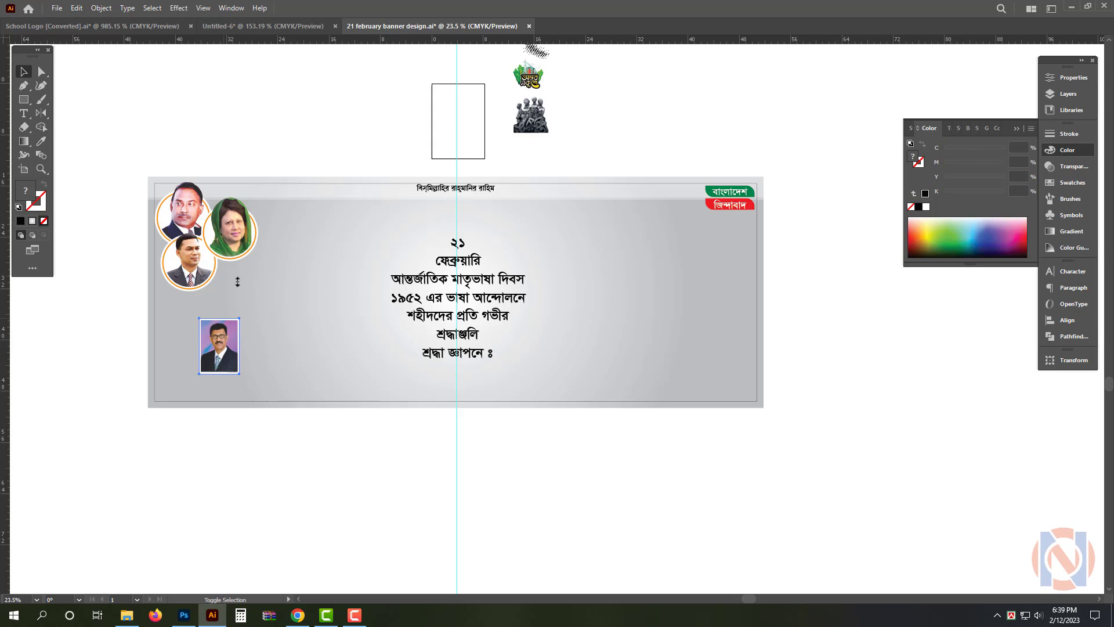
pyautogui.moveTo(237, 282); pyautogui.dragTo(742, 396)
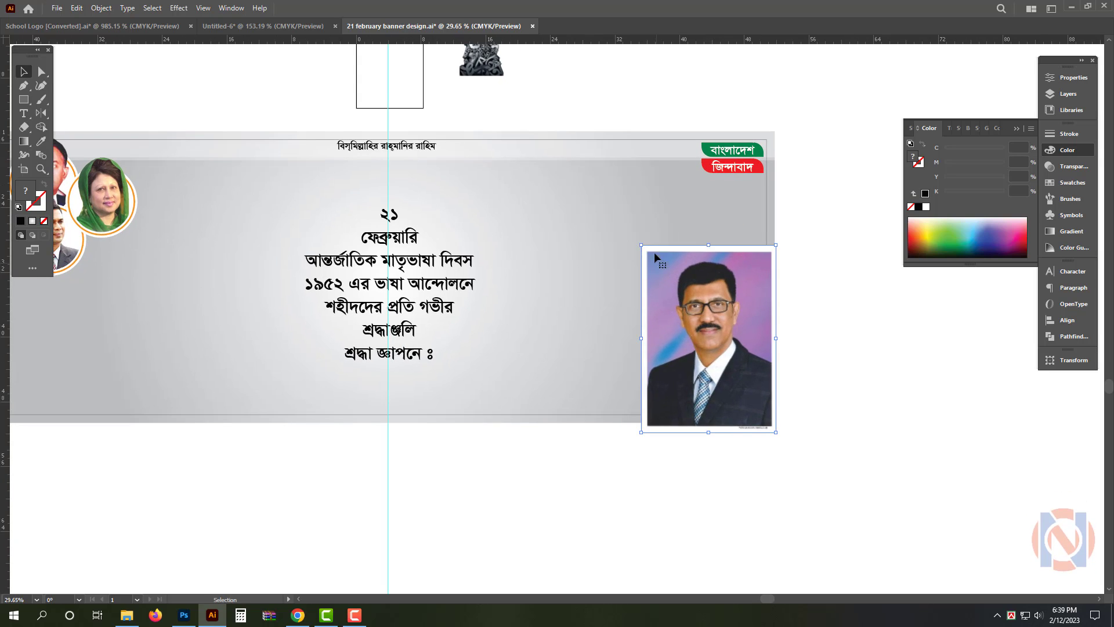
pyautogui.moveTo(642, 245); pyautogui.dragTo(562, 175)
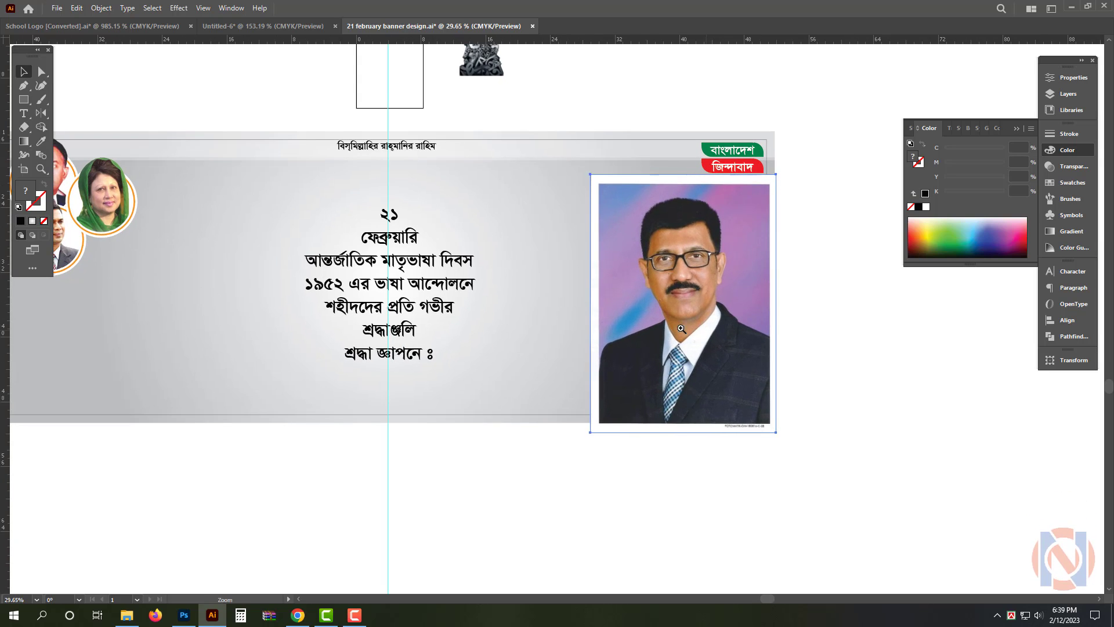
pyautogui.moveTo(681, 329); pyautogui.dragTo(633, 329)
pyautogui.click(883, 346)
pyautogui.moveTo(758, 344); pyautogui.dragTo(842, 350)
# Cut the enlarged portrait, switch to Photoshop, and paste it into a new 1654 x 2300 pixel CMYK document
pyautogui.click(644, 324)
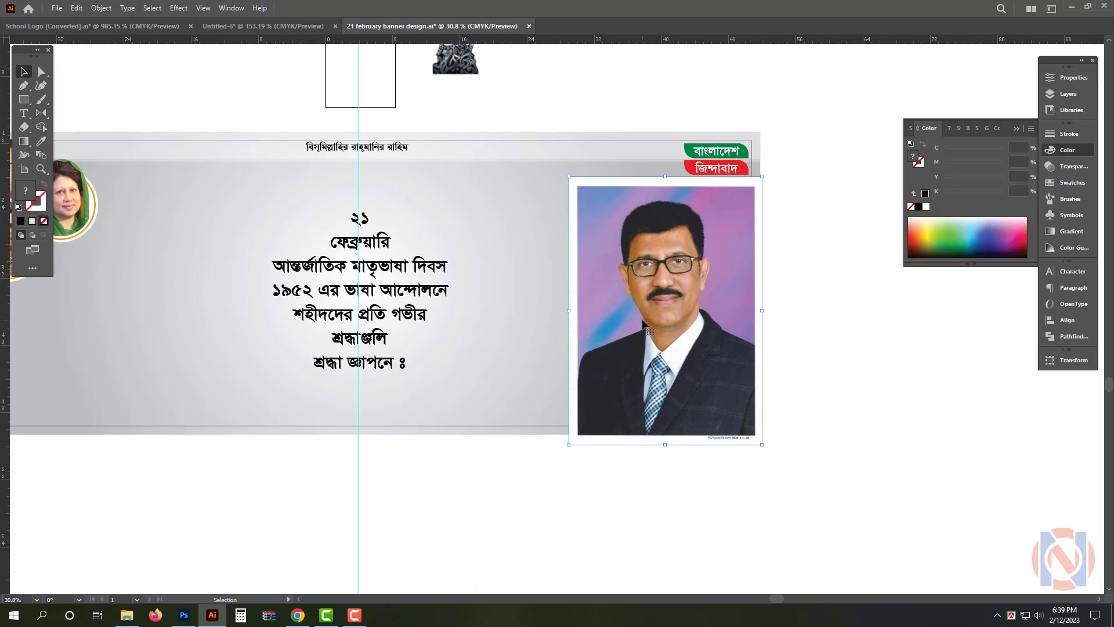
pyautogui.hotkey('ctrl', 'x')
pyautogui.click(184, 615)
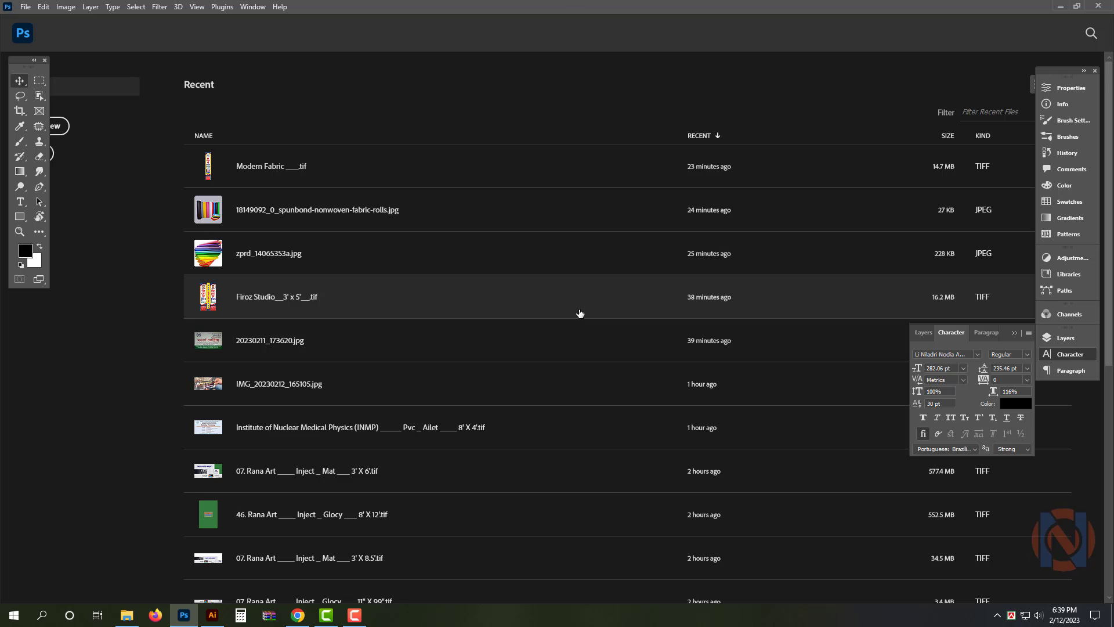
pyautogui.hotkey('ctrl', 'n')
pyautogui.click(786, 478)
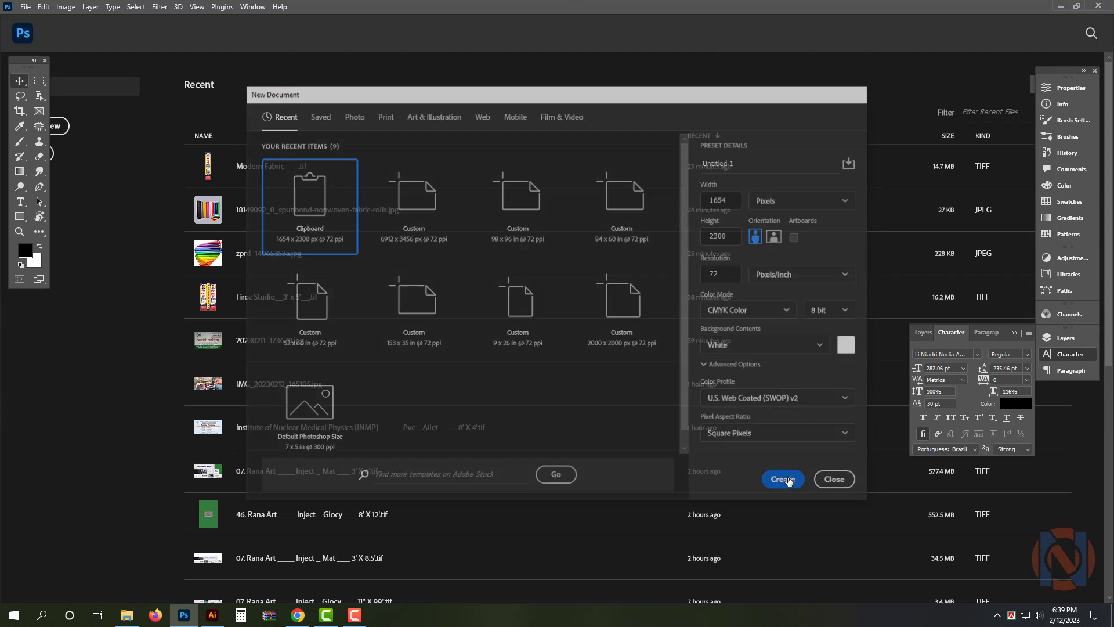
pyautogui.hotkey('ctrl', 'v')
pyautogui.press('Return')
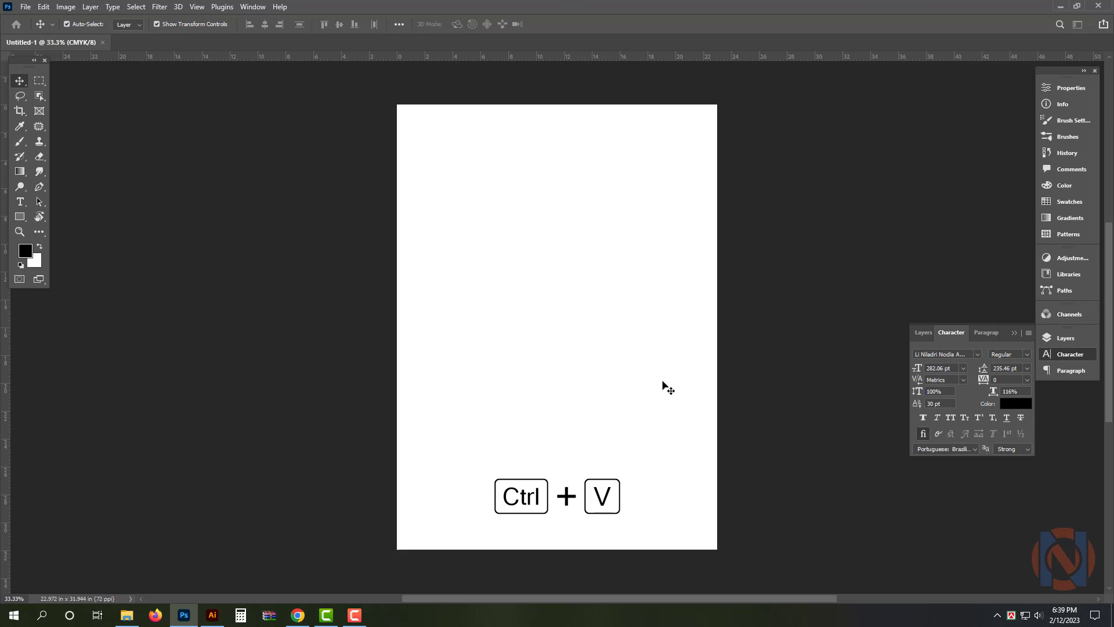
pyautogui.press('Return')
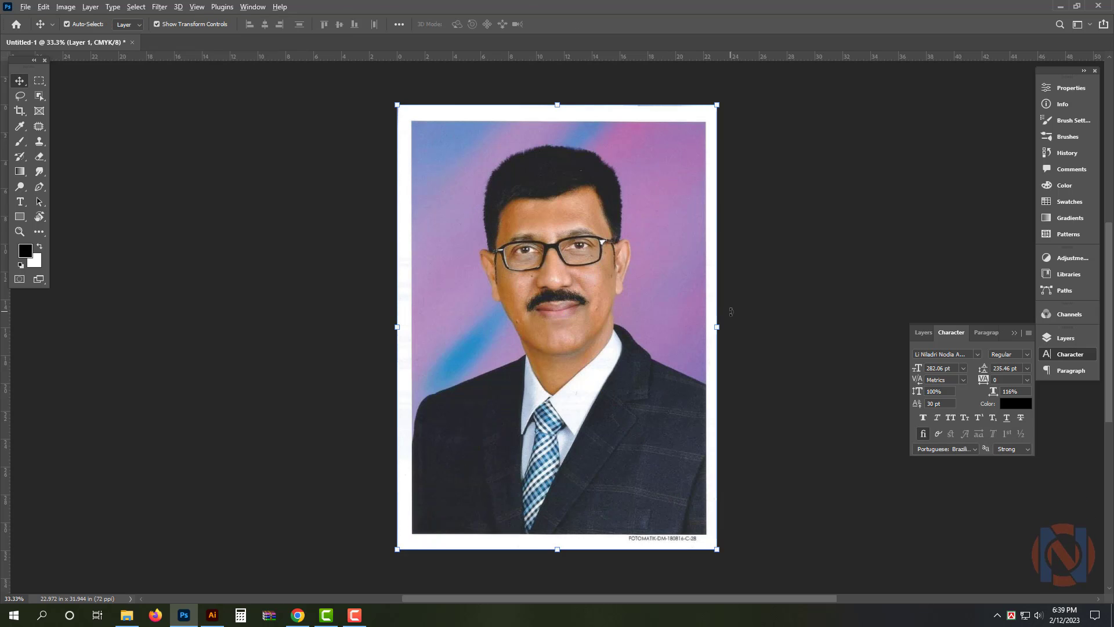
# Merge the pasted portrait into the background and crop off its white border, leaving about 20 x 28.5 in
pyautogui.press('x')
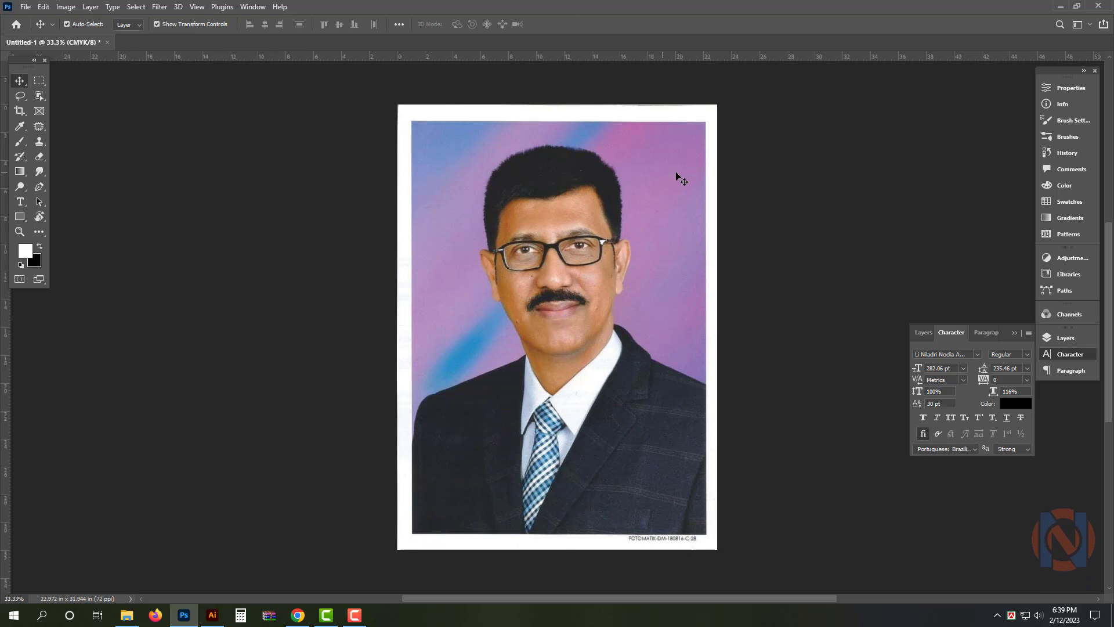
pyautogui.press('c')
pyautogui.moveTo(715, 107); pyautogui.dragTo(709, 116)
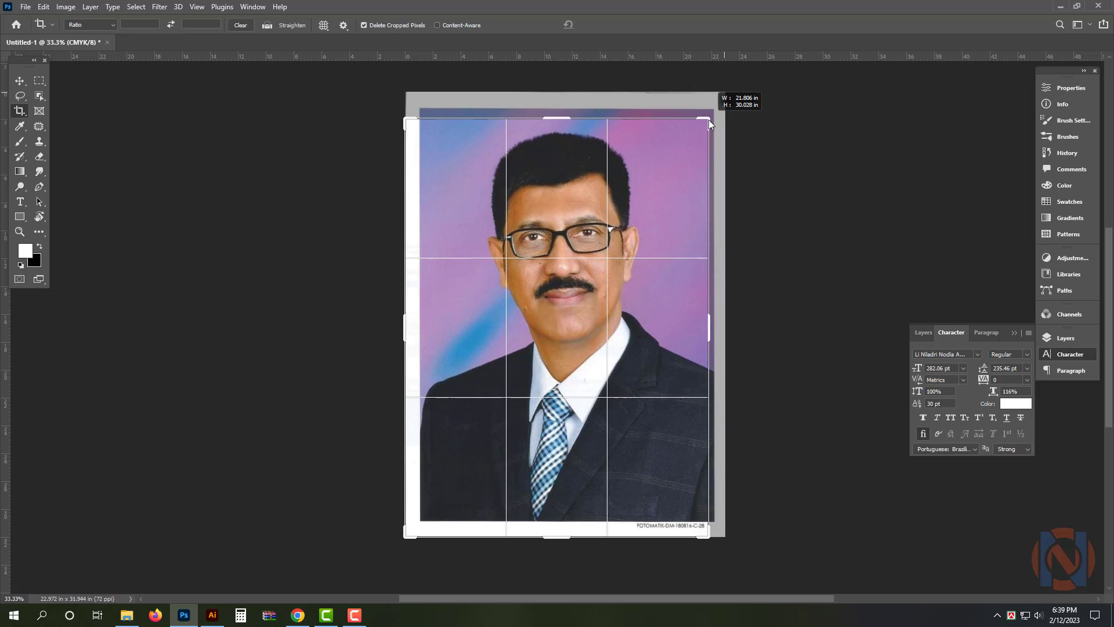
pyautogui.moveTo(405, 537); pyautogui.dragTo(415, 525)
pyautogui.press('Return')
pyautogui.press('v')
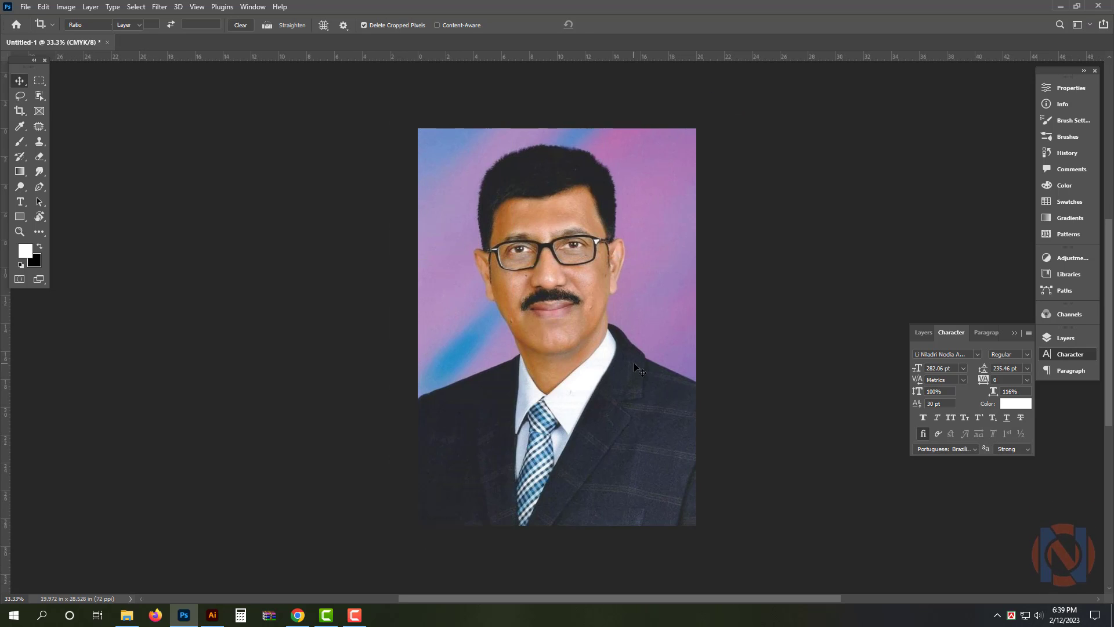
pyautogui.hotkey('ctrl', '0')
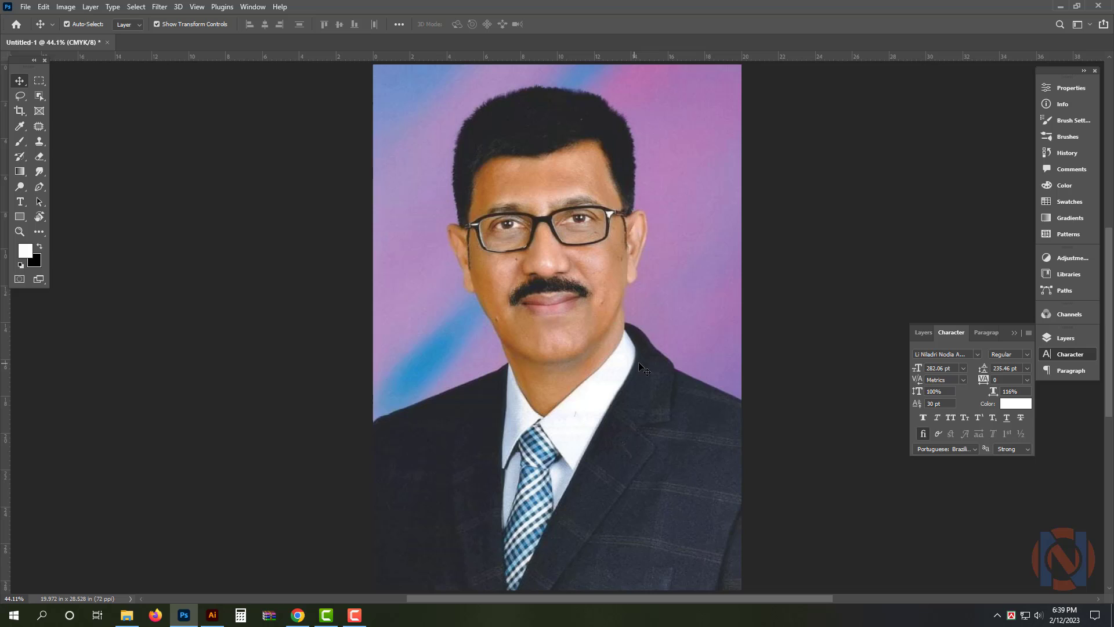
# Unlock the portrait's background layer and select the man with Select Subject
pyautogui.click(1065, 339)
pyautogui.click(1010, 410)
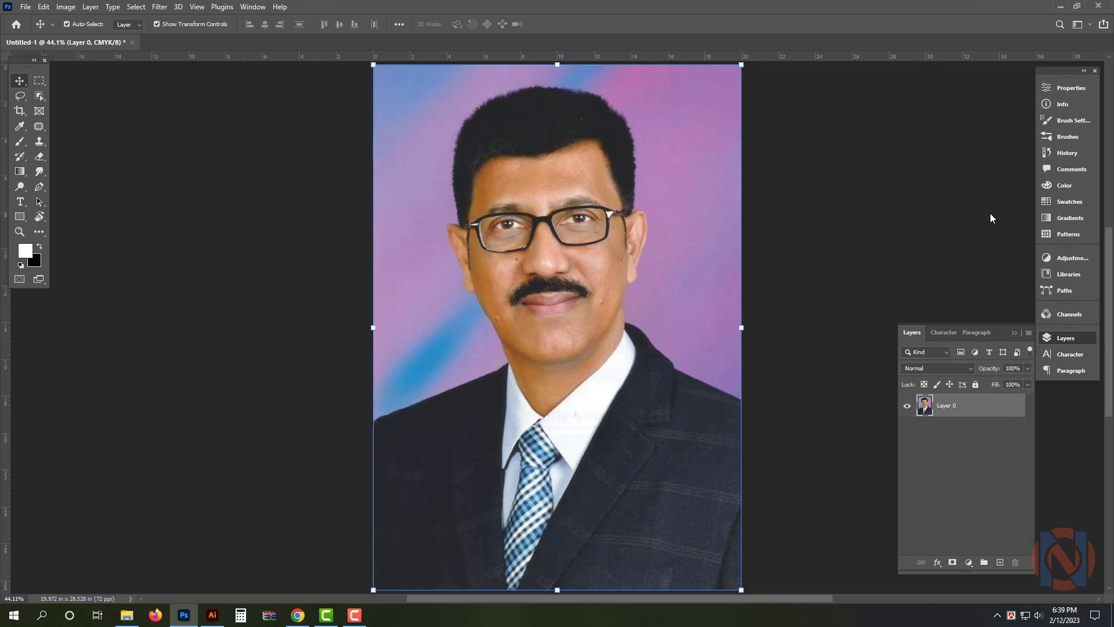
pyautogui.click(1067, 87)
pyautogui.click(963, 285)
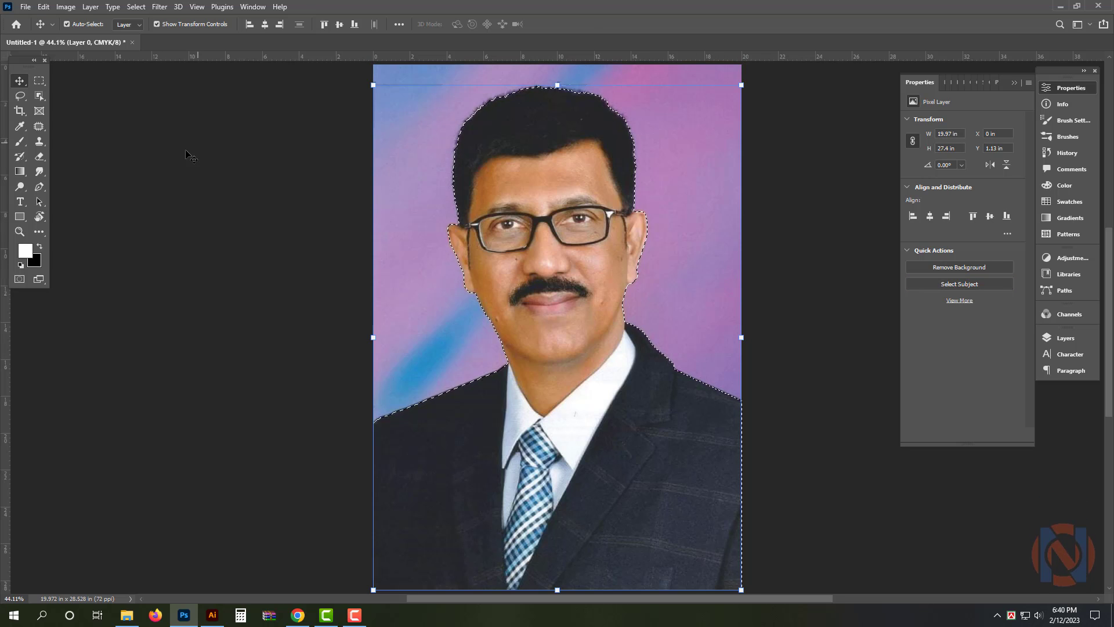
# Feather the selection around the man and bring up the layer list
pyautogui.press('w')
pyautogui.rightClick(546, 259)
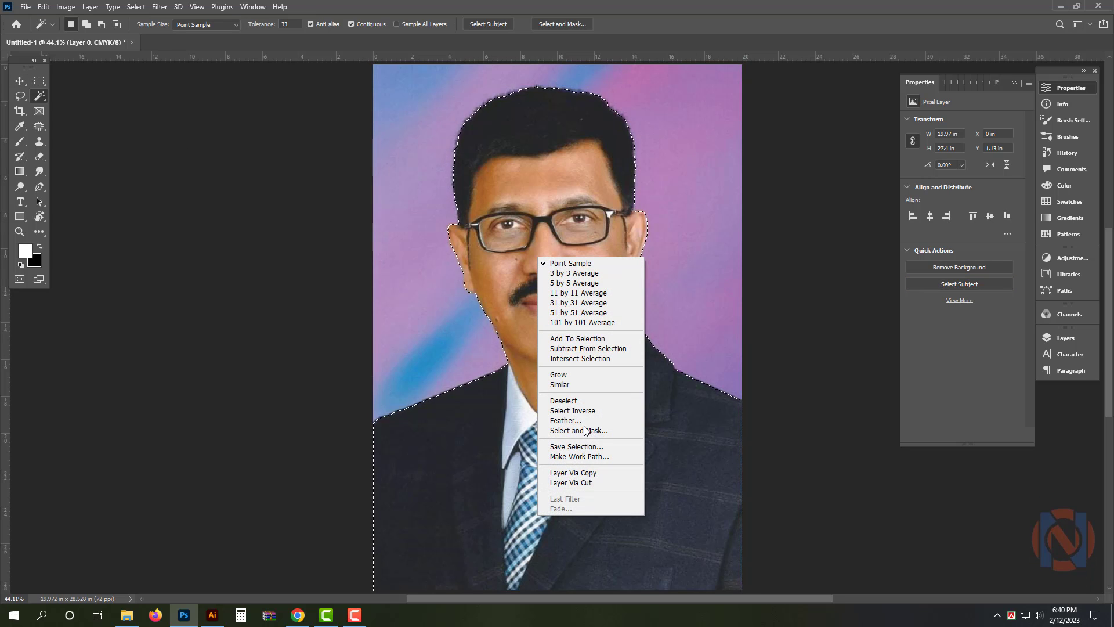
pyautogui.click(566, 420)
pyautogui.press('Return')
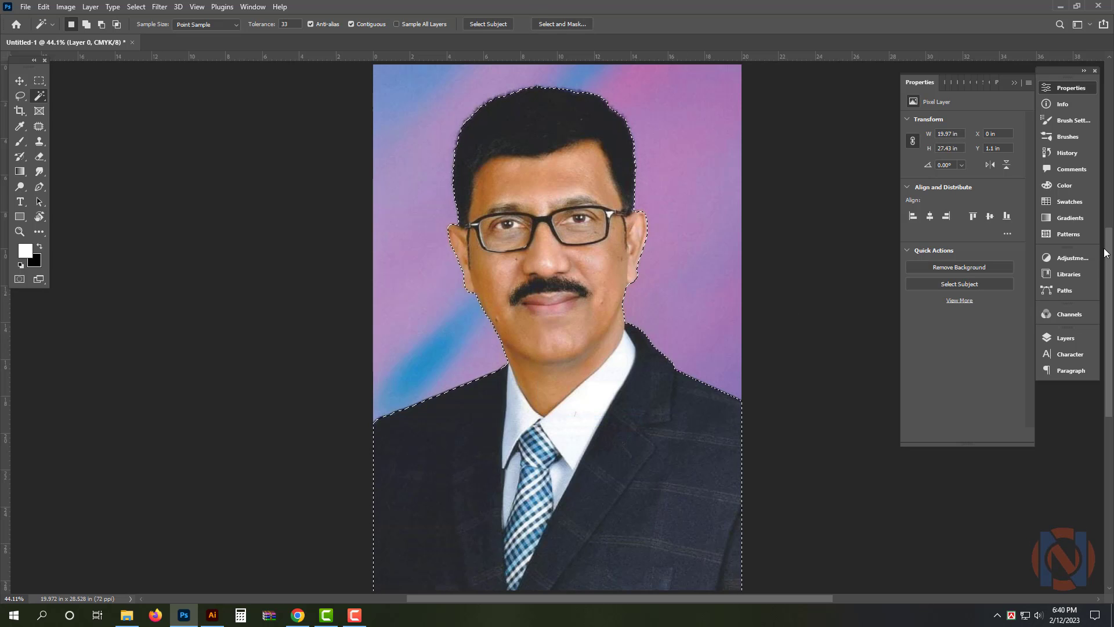
pyautogui.click(1066, 337)
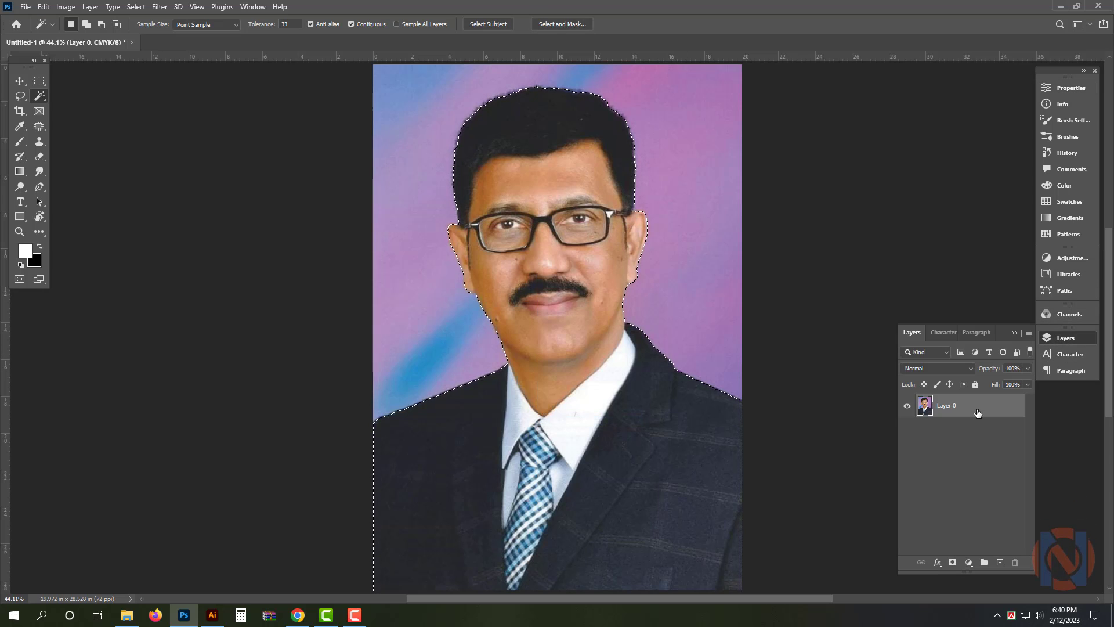
# Copy the selected man onto a new layer and delete the original photo layer, leaving a transparent background
pyautogui.hotkey('ctrl', 'j')
pyautogui.click(966, 432)
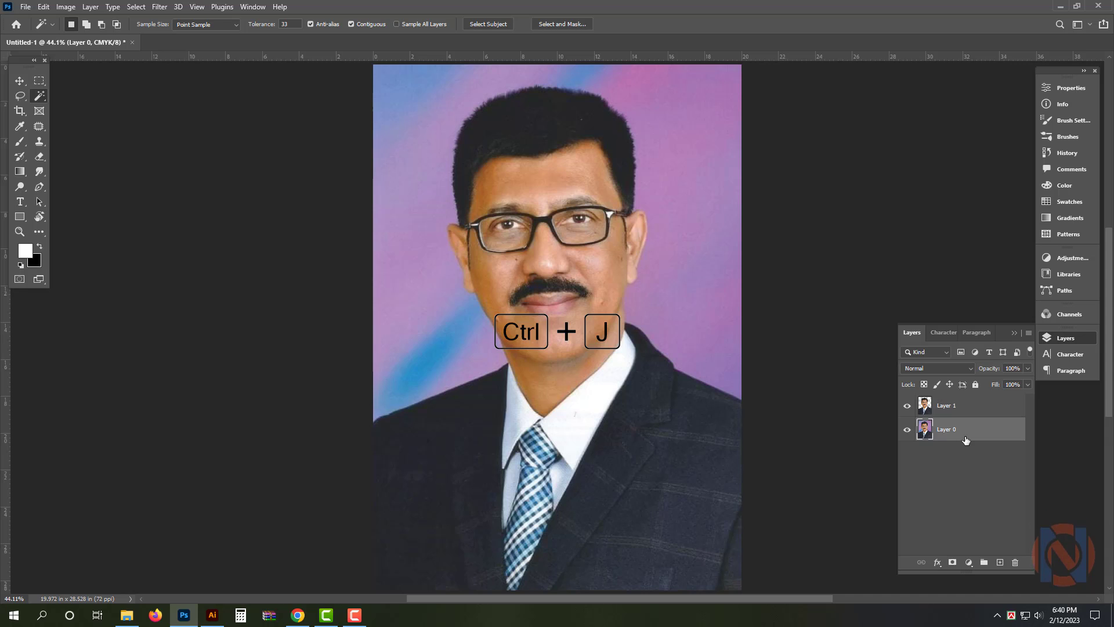
pyautogui.press('Delete')
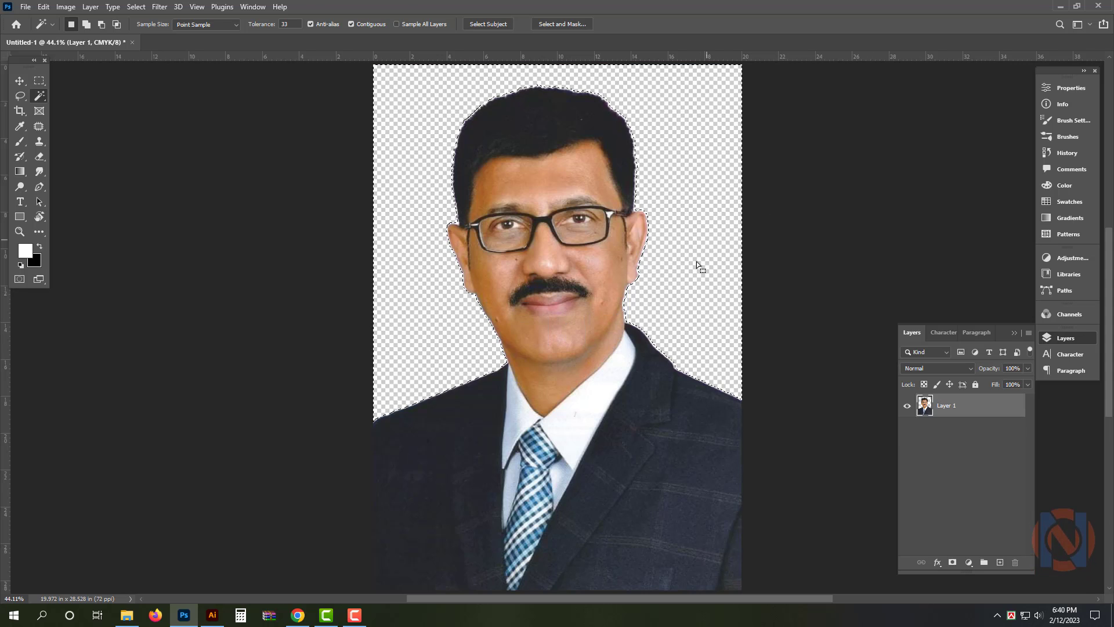
pyautogui.press('v')
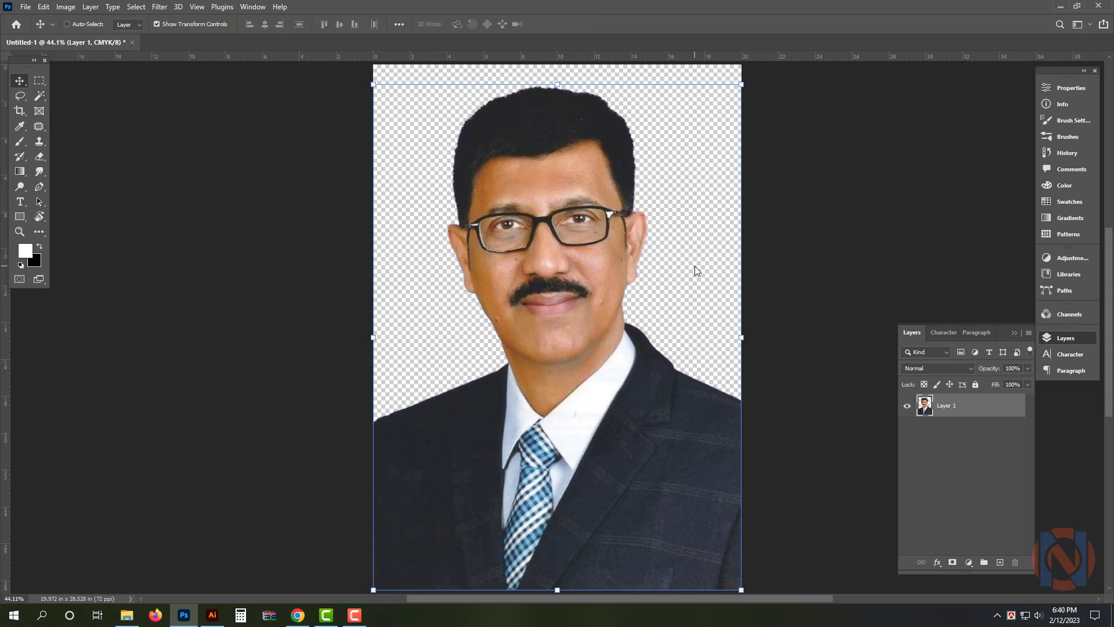
# Scale the cut-out portrait down slightly, leaving transparent space beside its left shoulder edge and below it
pyautogui.hotkey('ctrl', 'shift', 's')
pyautogui.hotkey('ctrl', '-')
pyautogui.moveTo(418, 526); pyautogui.dragTo(457, 507)
pyautogui.press('Return')
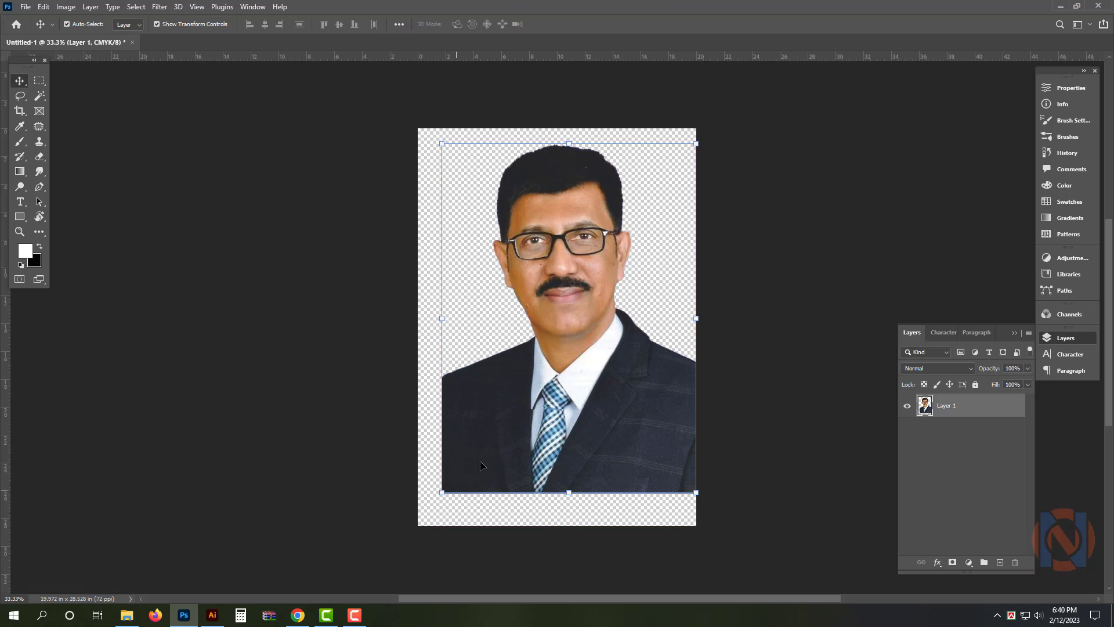
# Fade the left edge of the man's suit to transparency with a soft 500 px Eraser
pyautogui.click(45, 157)
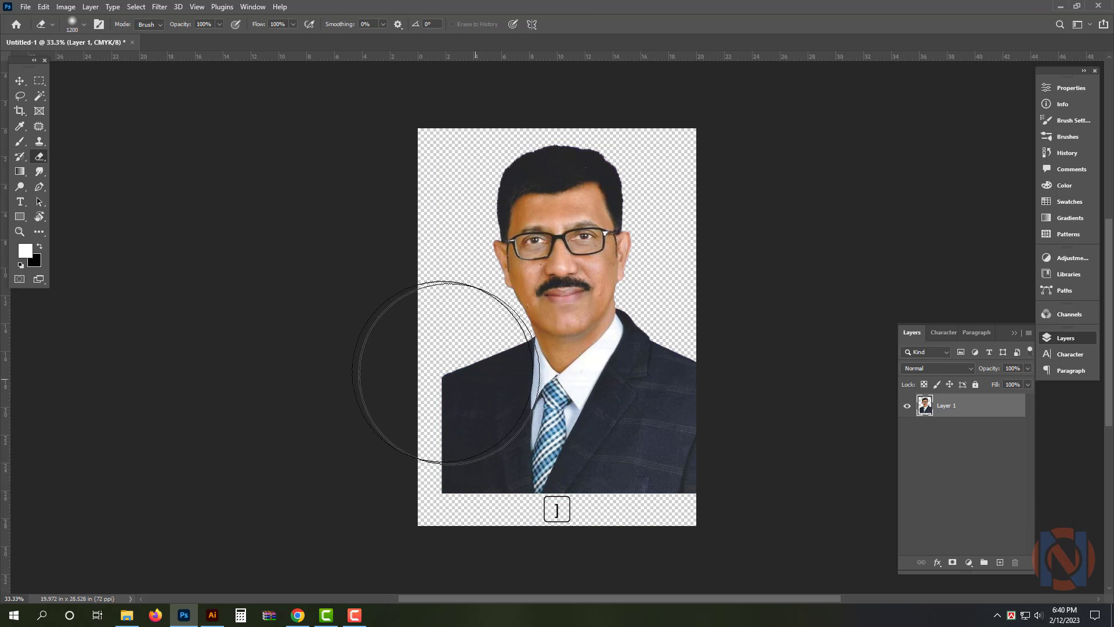
pyautogui.press('[')
pyautogui.press('[')
pyautogui.press('[')
pyautogui.press('[')
pyautogui.press('[')
pyautogui.press('[')
pyautogui.press('[')
pyautogui.press('[')
pyautogui.press('[')
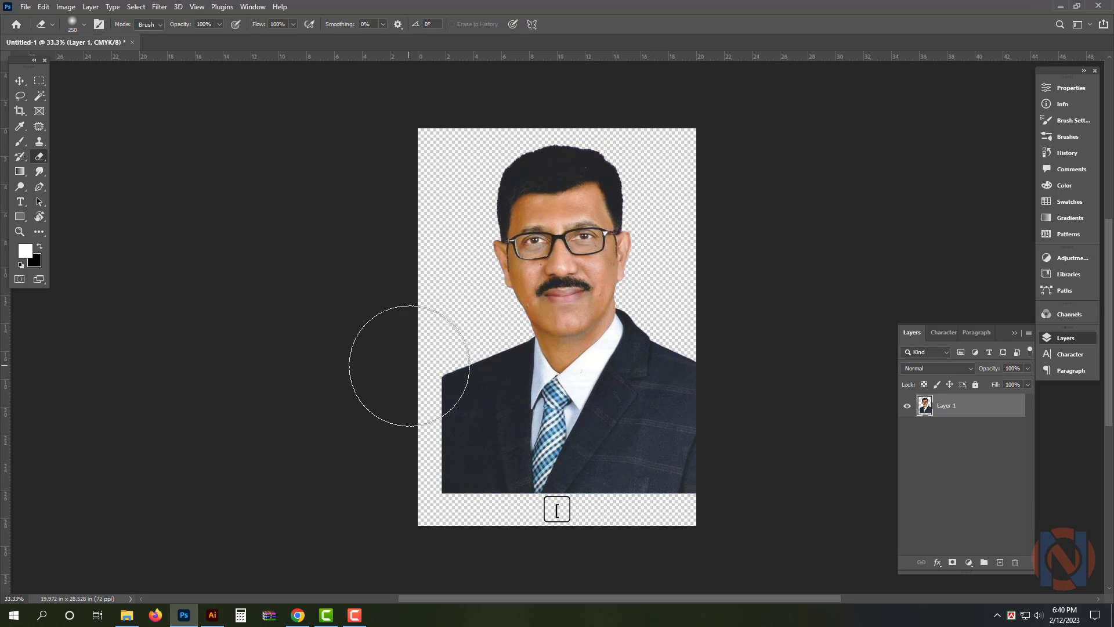
pyautogui.press(']')
pyautogui.moveTo(423, 368)
pyautogui.mouseDown()
pyautogui.moveTo(389, 516)
pyautogui.moveTo(401, 335)
pyautogui.moveTo(397, 485)
pyautogui.moveTo(407, 353)
pyautogui.moveTo(412, 368)
pyautogui.moveTo(401, 411)
pyautogui.moveTo(400, 365)
pyautogui.moveTo(392, 520)
pyautogui.moveTo(398, 384)
pyautogui.moveTo(413, 342)
pyautogui.moveTo(416, 502)
pyautogui.mouseUp()
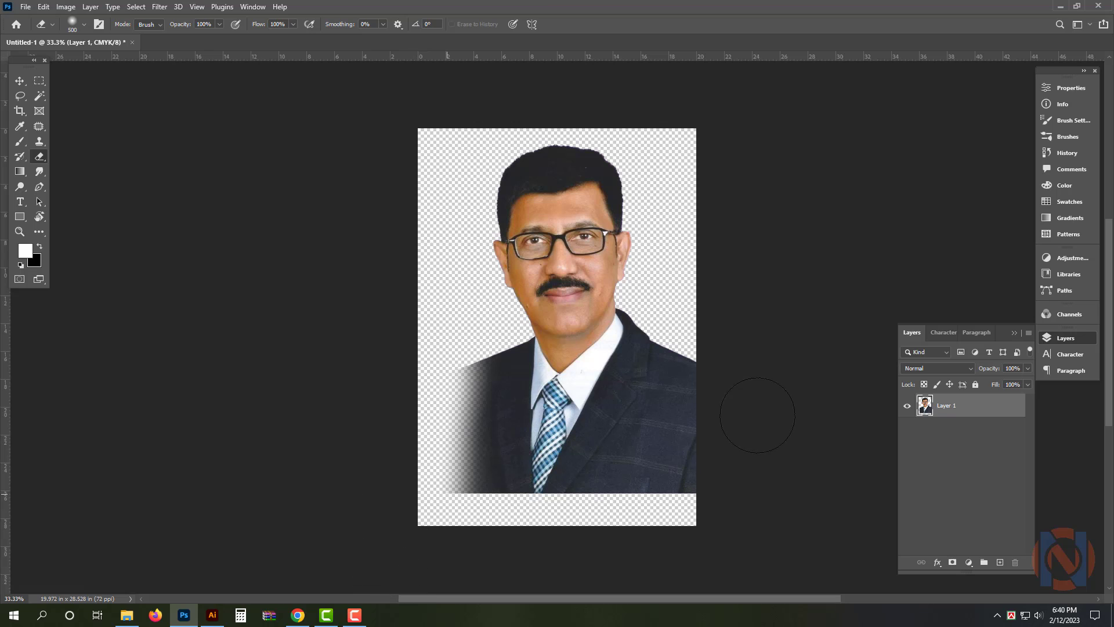
# Move the portrait down to the canvas's lower edge and crop the empty space above the head to about 25.8 in high
pyautogui.press('v')
pyautogui.moveTo(633, 424)
pyautogui.mouseDown()
pyautogui.moveTo(634, 460)
pyautogui.moveTo(639, 445)
pyautogui.mouseUp()
pyautogui.press('c')
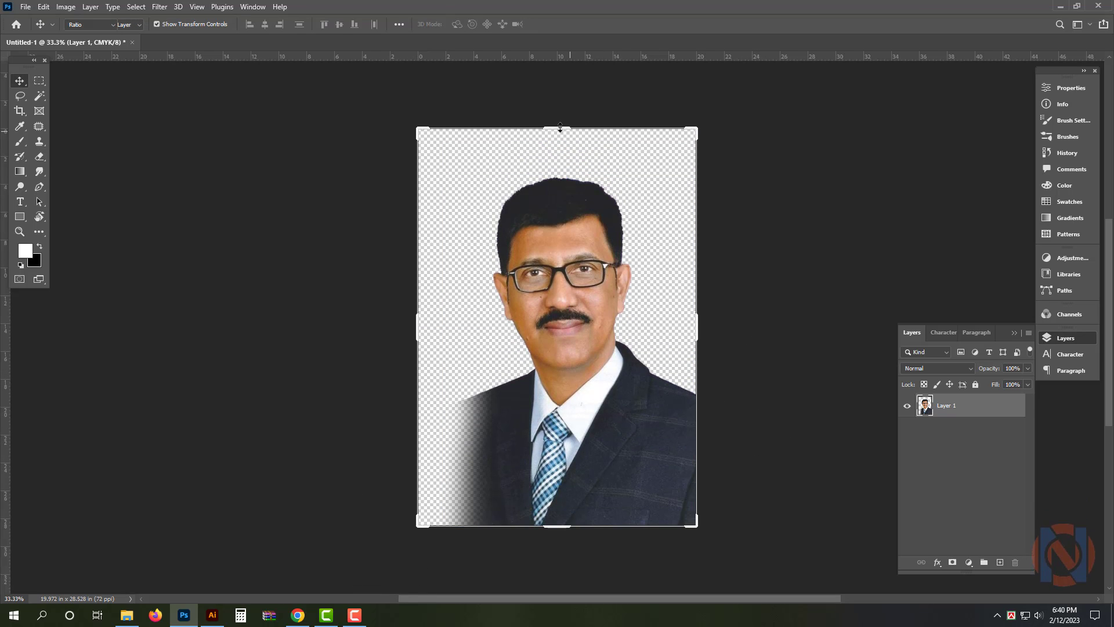
pyautogui.moveTo(559, 129); pyautogui.dragTo(562, 147)
pyautogui.press('Return')
pyautogui.press('v')
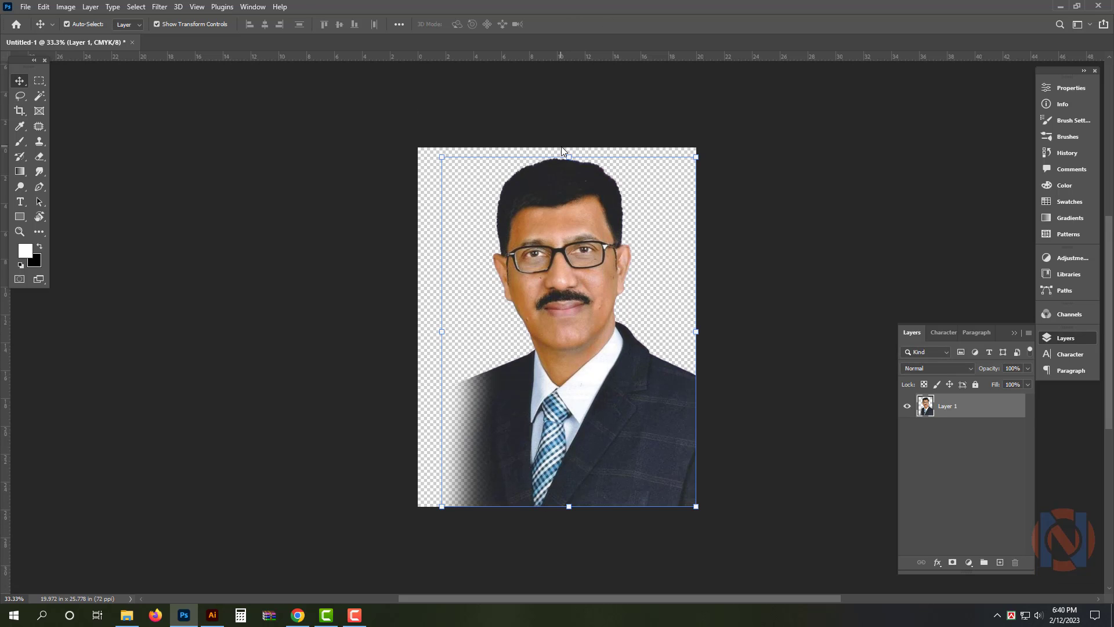
# Save the cut-out to the Desktop as the Photoshop file Untitled-1 and close the document
pyautogui.hotkey('ctrl', 's')
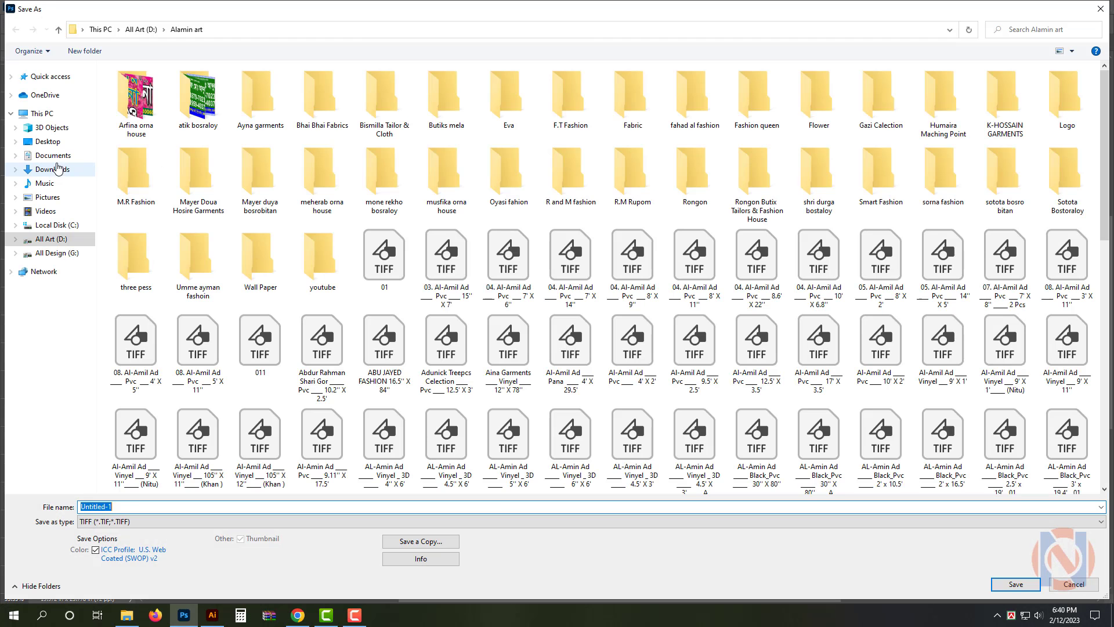
pyautogui.click(56, 142)
pyautogui.click(242, 521)
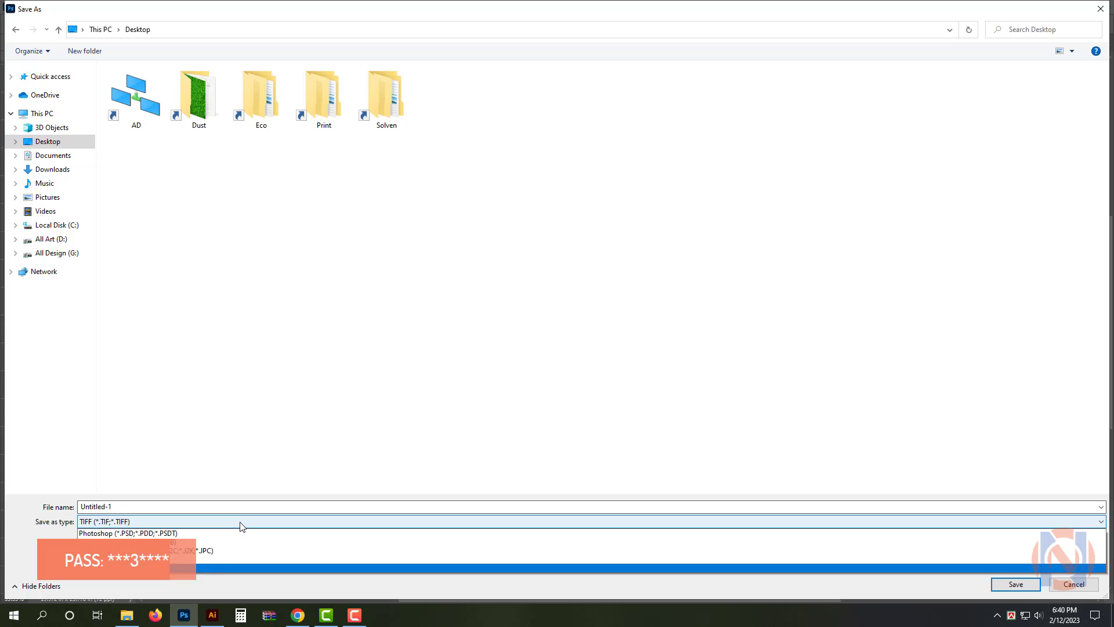
pyautogui.click(225, 533)
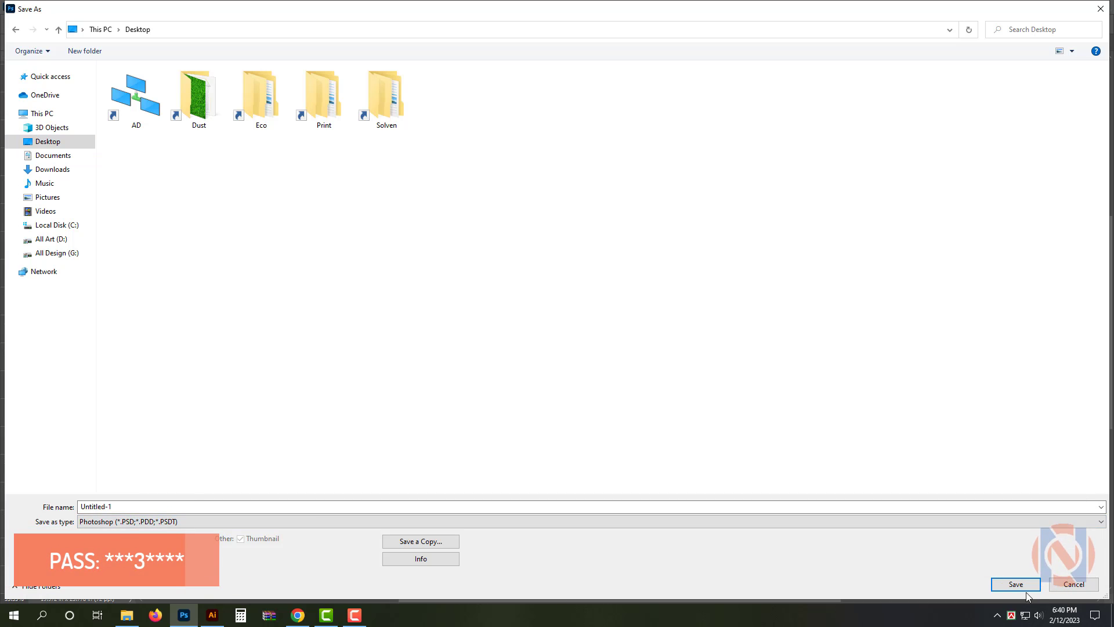
pyautogui.click(1020, 586)
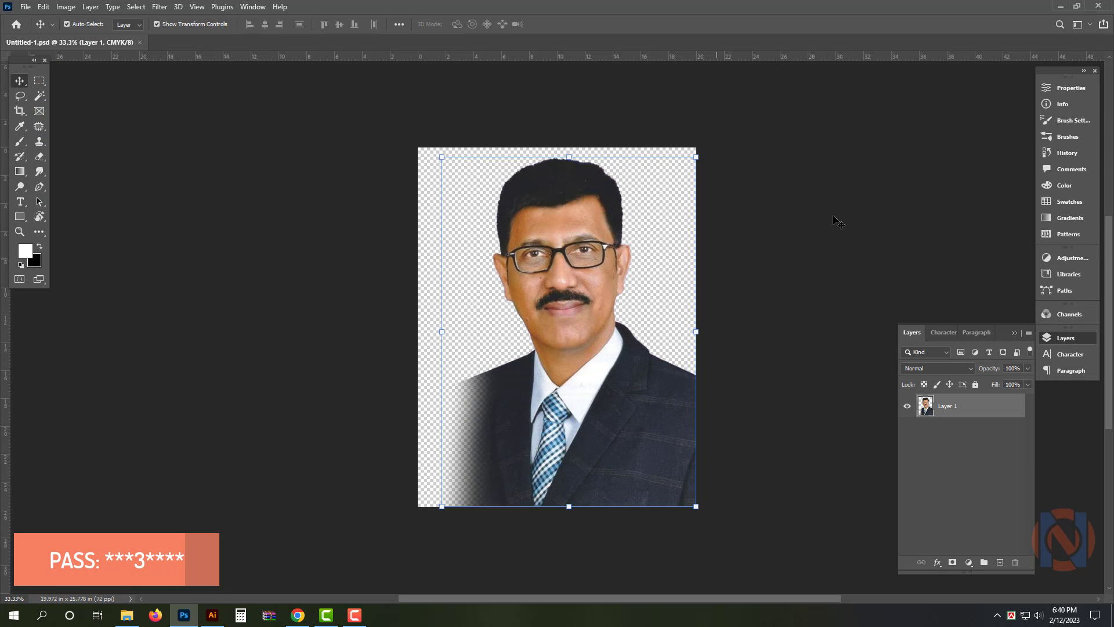
pyautogui.hotkey('ctrl', 'w')
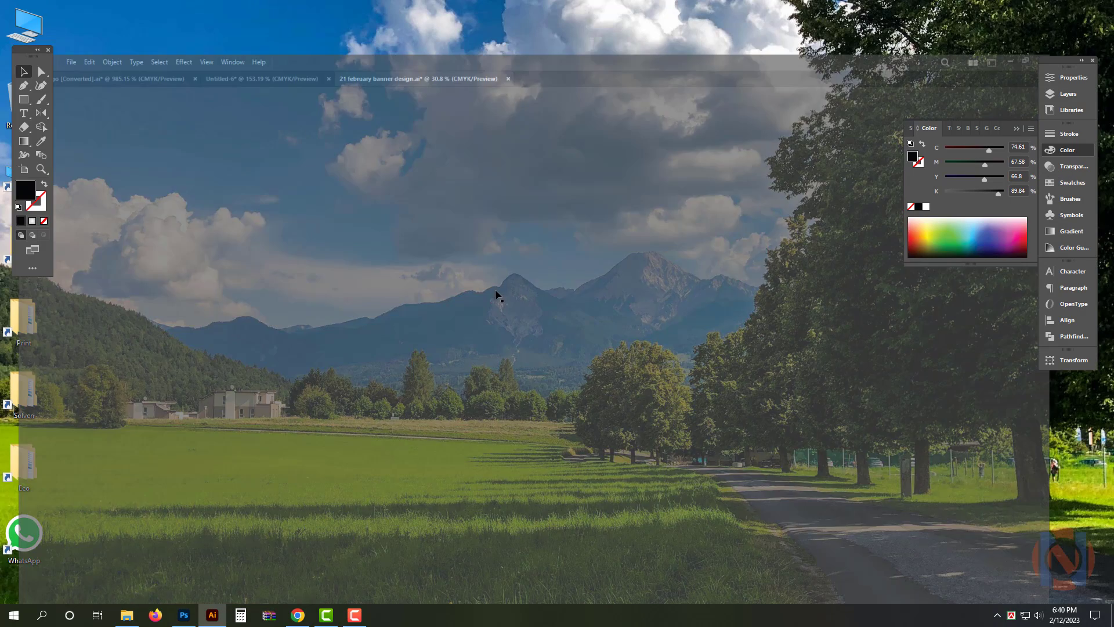
# Switch to Illustrator and open Untitled-1.psd from the Desktop with its layers converted to objects
pyautogui.hotkey('ctrl', 'o')
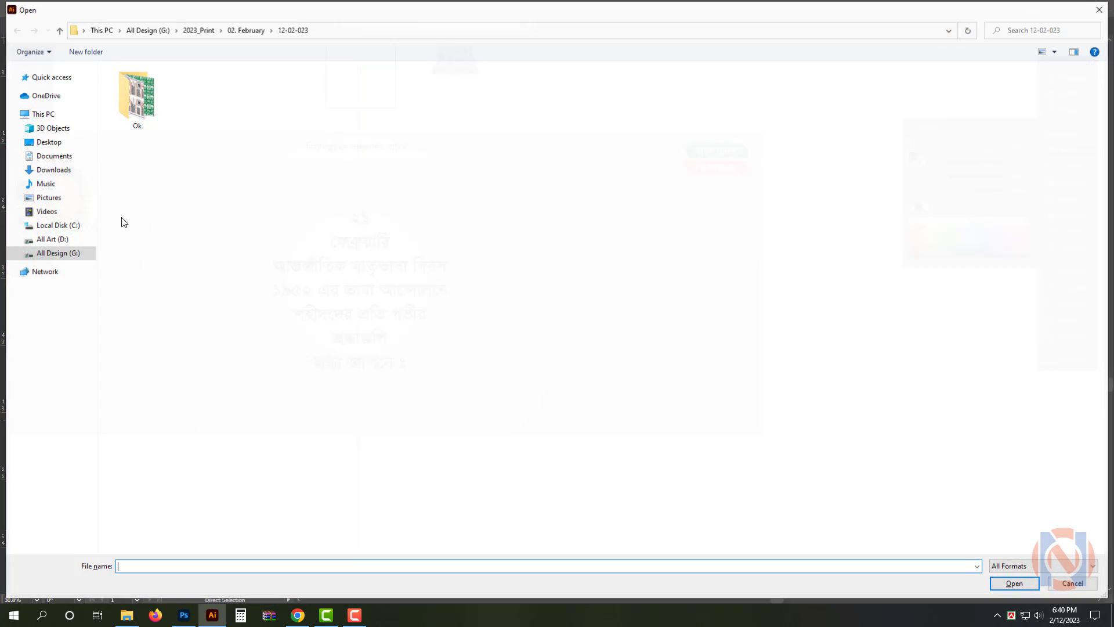
pyautogui.click(49, 142)
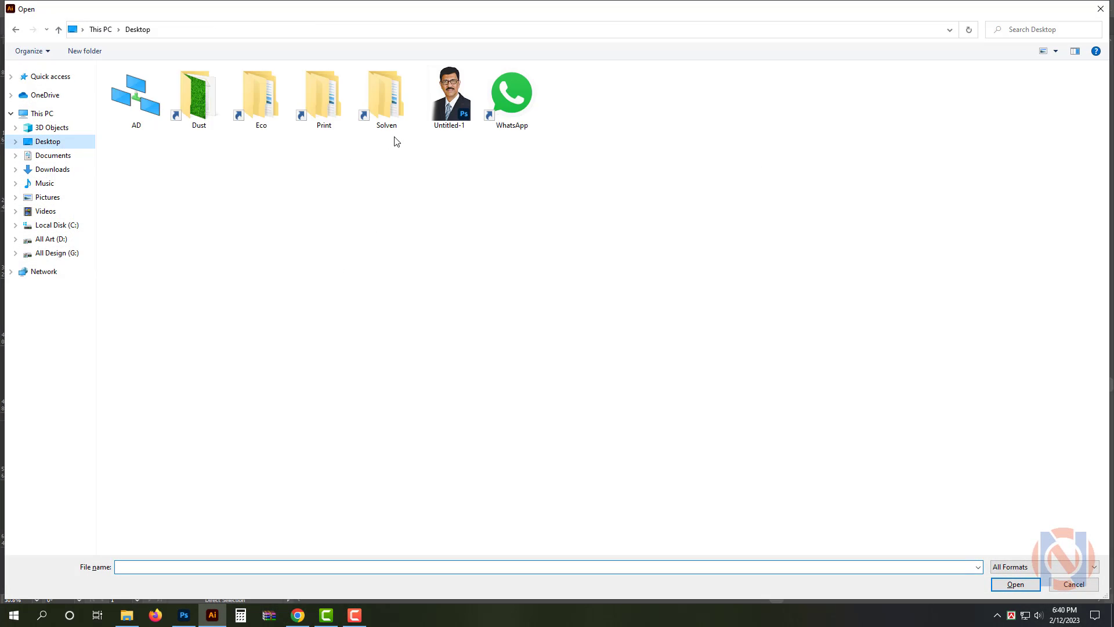
pyautogui.doubleClick(445, 100)
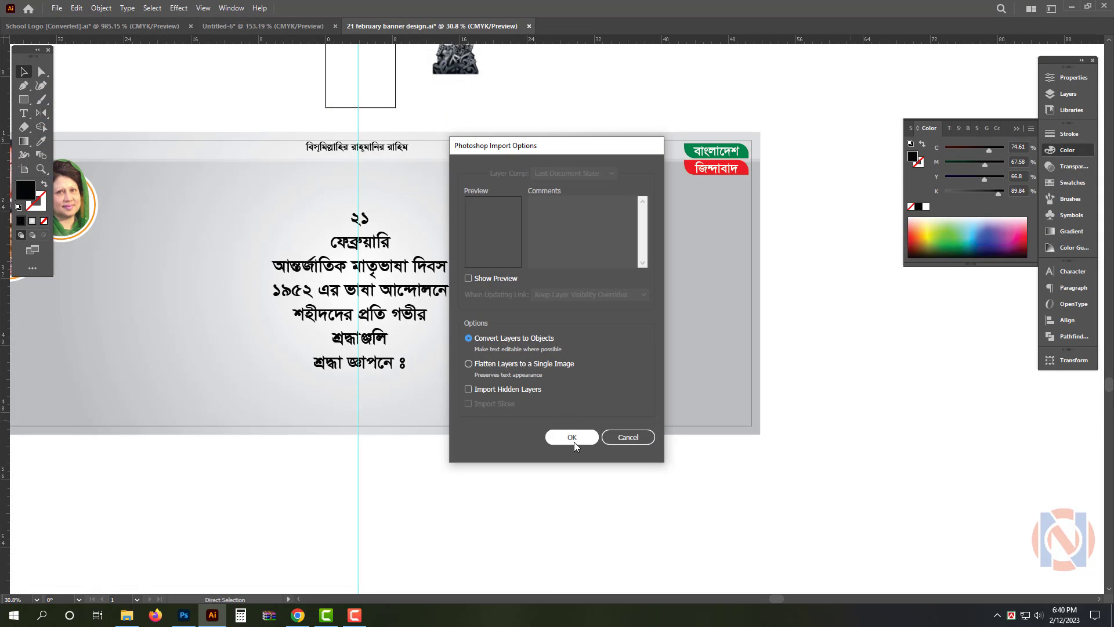
pyautogui.click(572, 438)
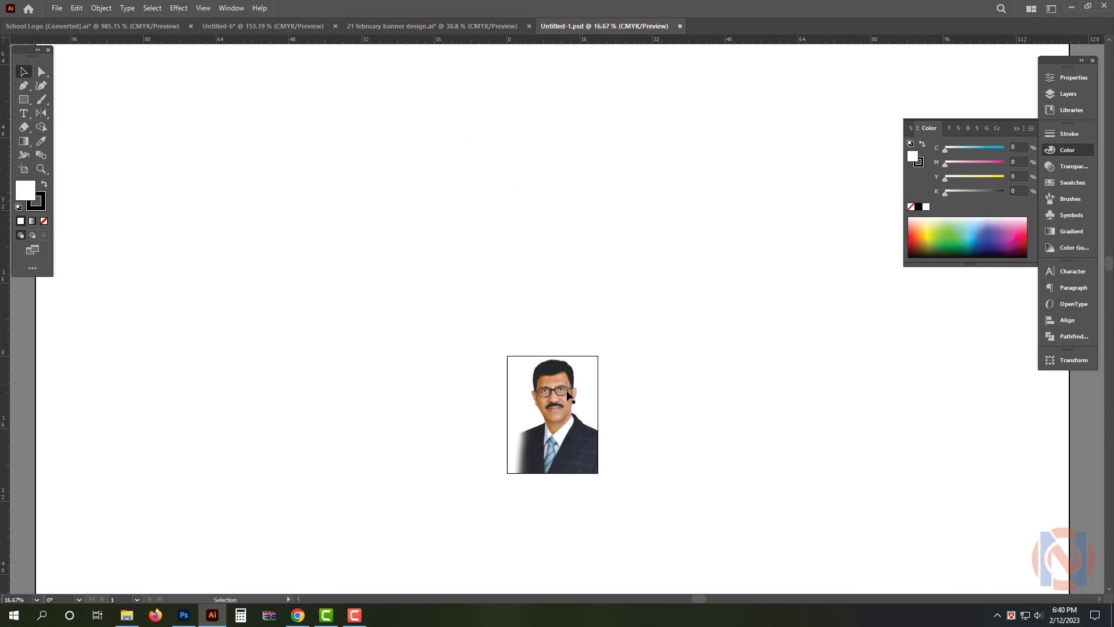
# Cut the portrait out of Untitled-1.psd and paste it into the 21 February banner, right of the Bengali text
pyautogui.hotkey('ctrl', 'x')
pyautogui.click(620, 322)
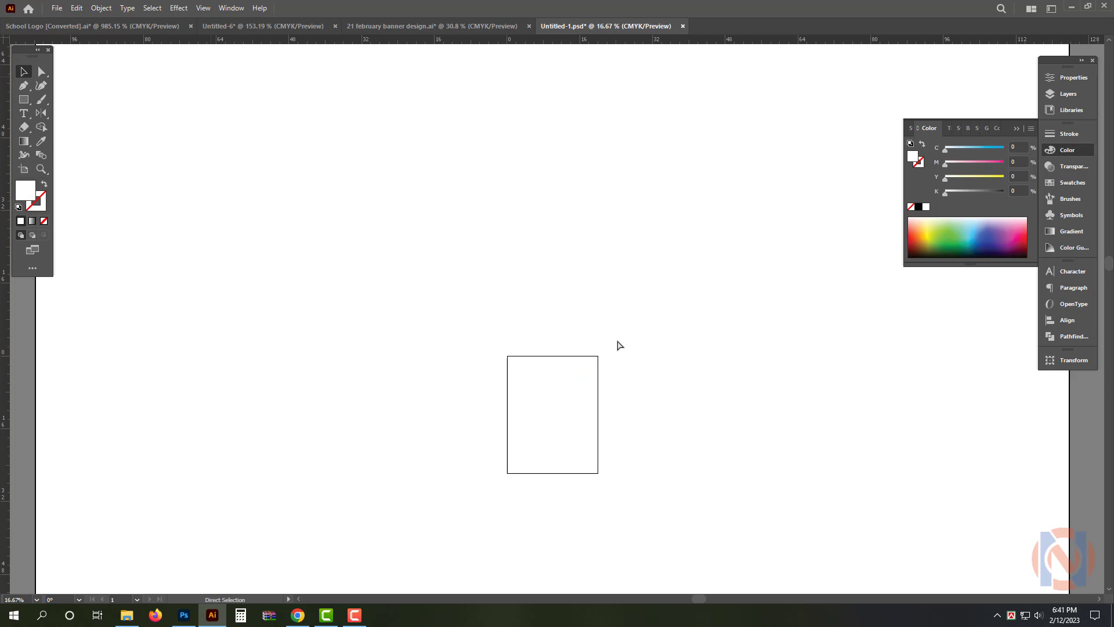
pyautogui.hotkey('ctrl', 'v')
pyautogui.moveTo(606, 393); pyautogui.dragTo(659, 369)
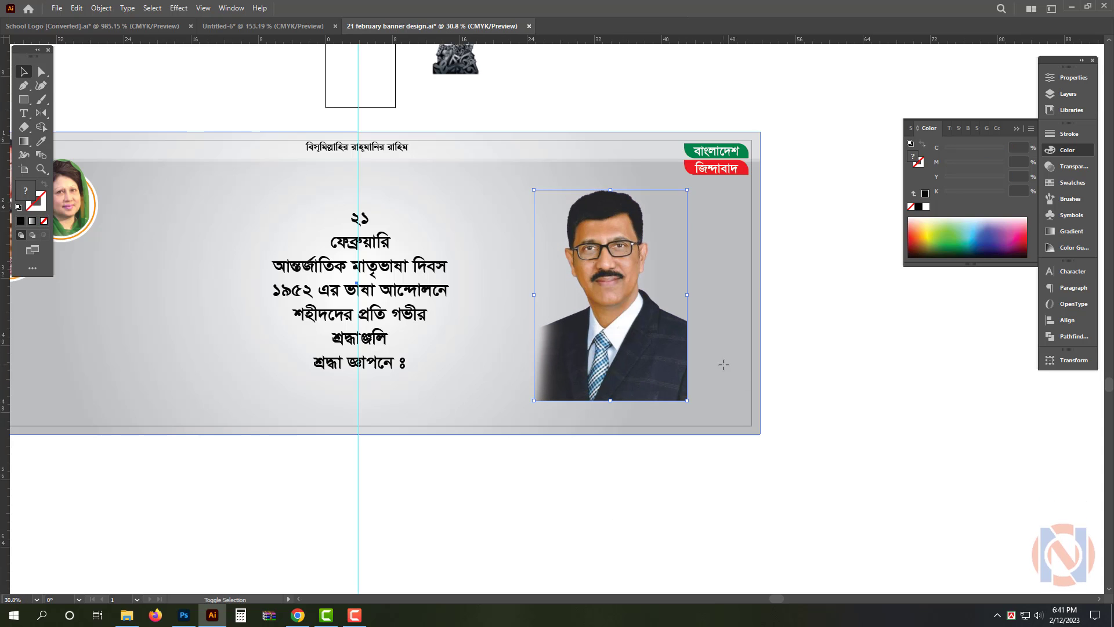
# Align the portrait to the banner's bottom-right corner, enlarge it up to just below the red slogan label, and lock it
pyautogui.click(1062, 320)
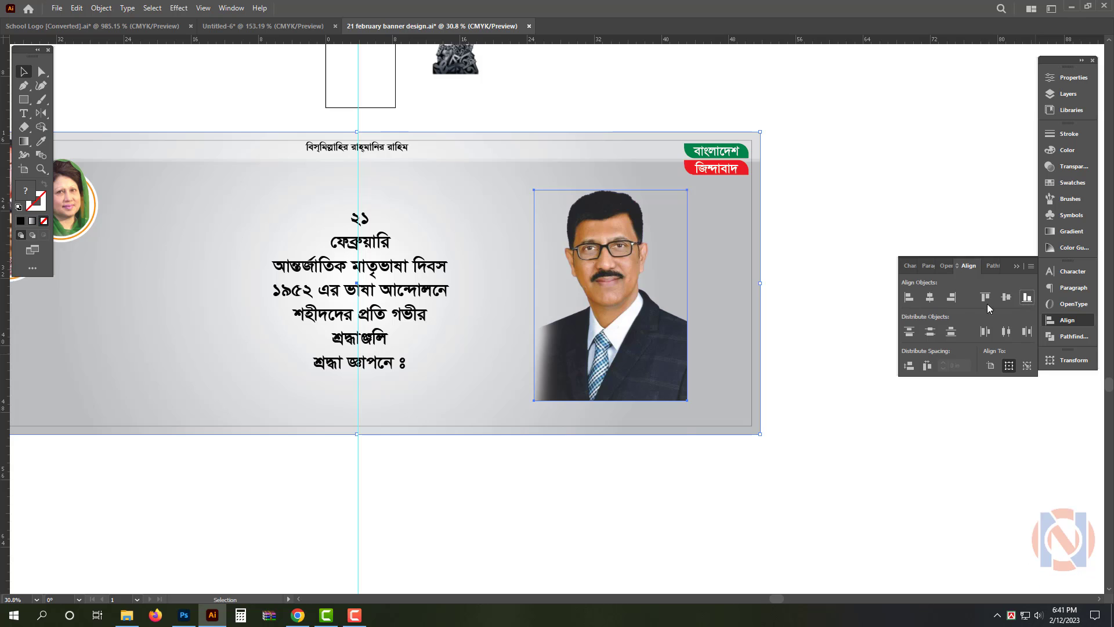
pyautogui.click(1027, 297)
pyautogui.click(951, 297)
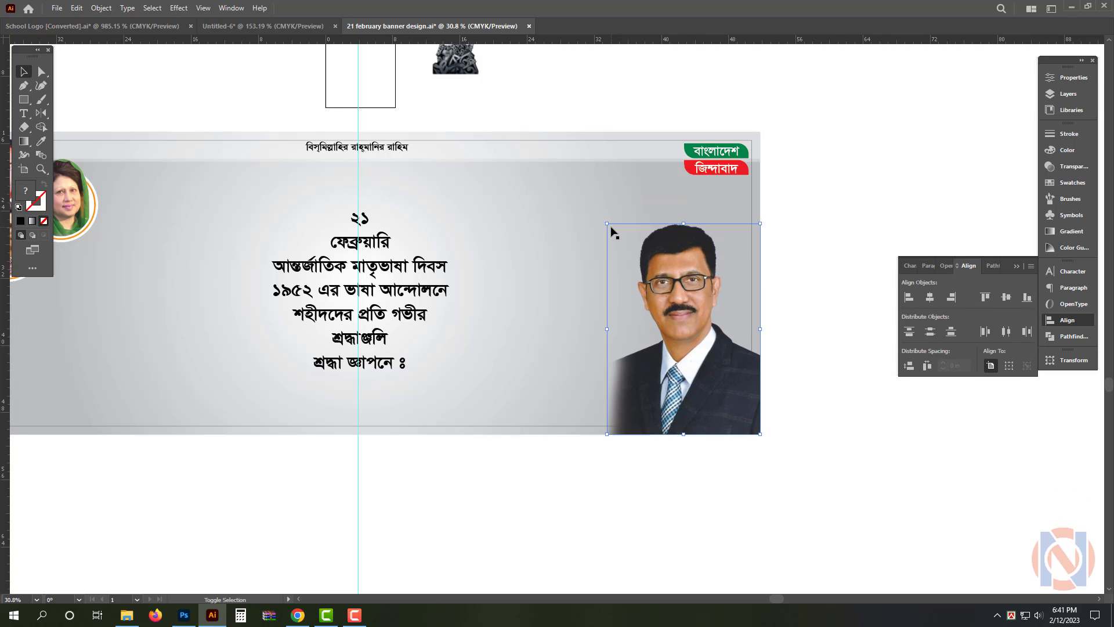
pyautogui.moveTo(607, 223); pyautogui.dragTo(559, 185)
pyautogui.hotkey('ctrl', '2')
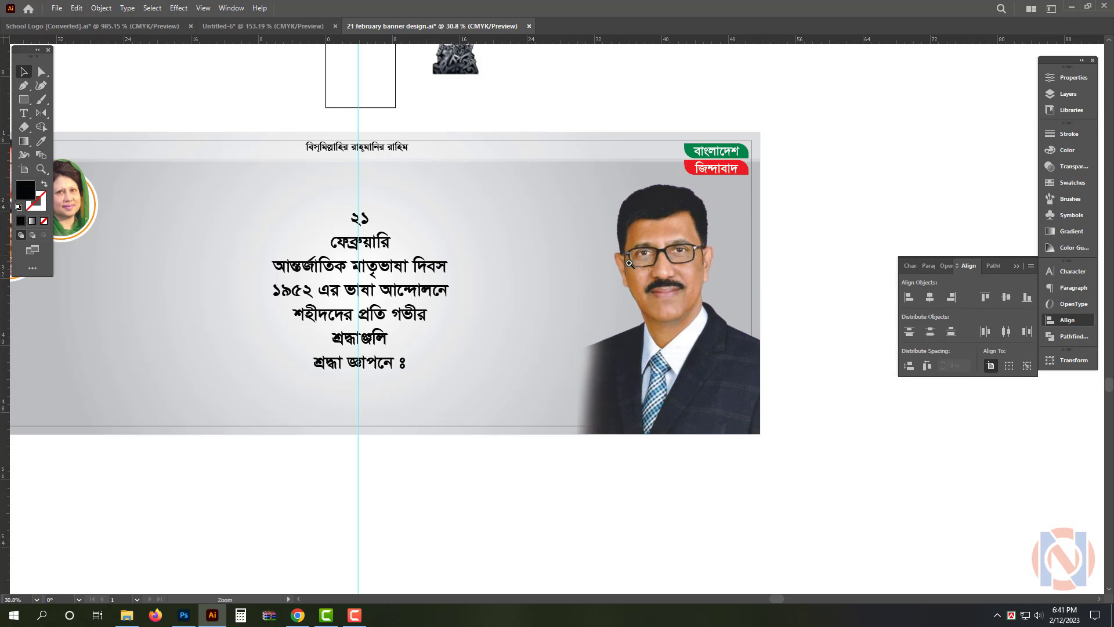
# Duplicate the banner's gradient background in front and shorten the copy to a full-width strip along the lower edge
pyautogui.scroll(-2, 630, 264)
pyautogui.scroll(1, 588, 313)
pyautogui.press('m')
pyautogui.click(562, 220)
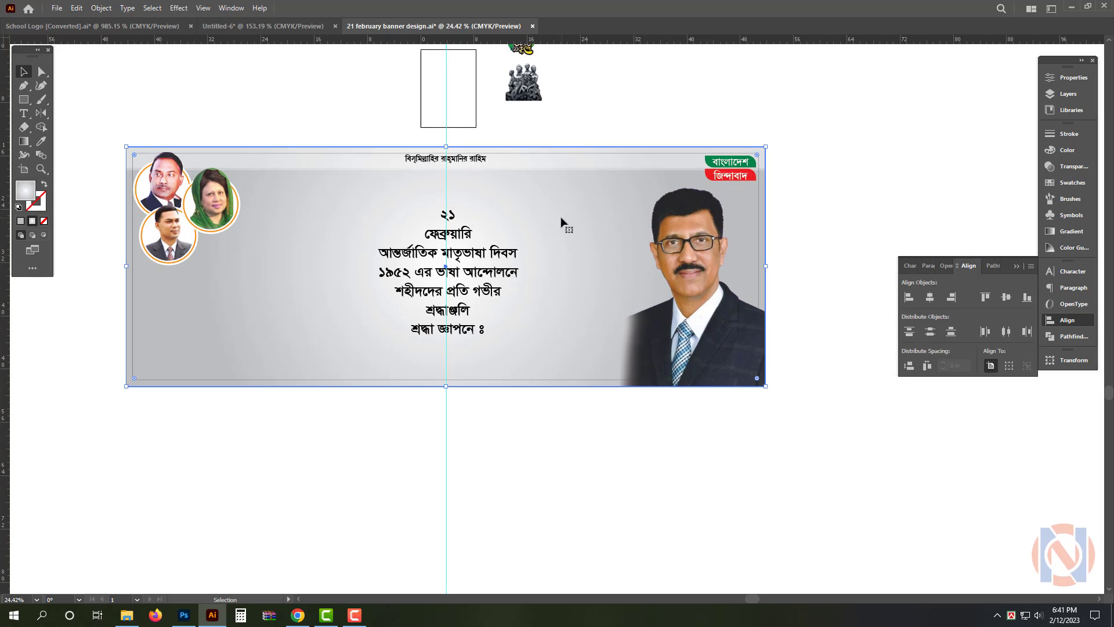
pyautogui.hotkey('ctrl', 'c')
pyautogui.hotkey('ctrl', 'f')
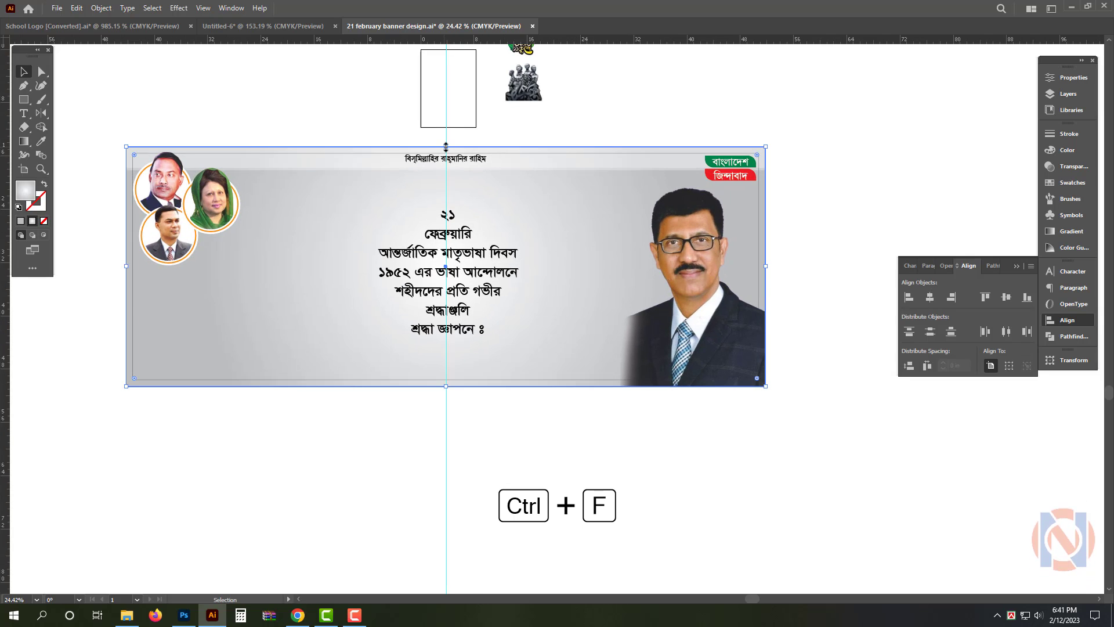
pyautogui.moveTo(446, 147); pyautogui.dragTo(446, 346)
# Remove the bottom strip's gradient fill and fill it with the red sampled from the lower slogan label
pyautogui.scroll(2, 428, 356)
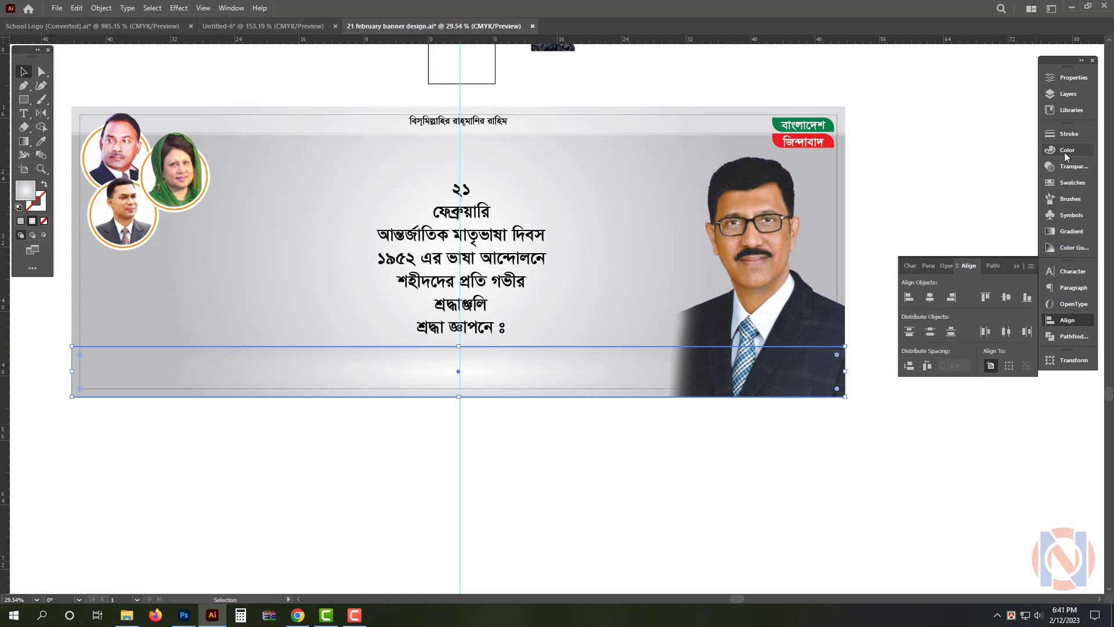
pyautogui.click(44, 221)
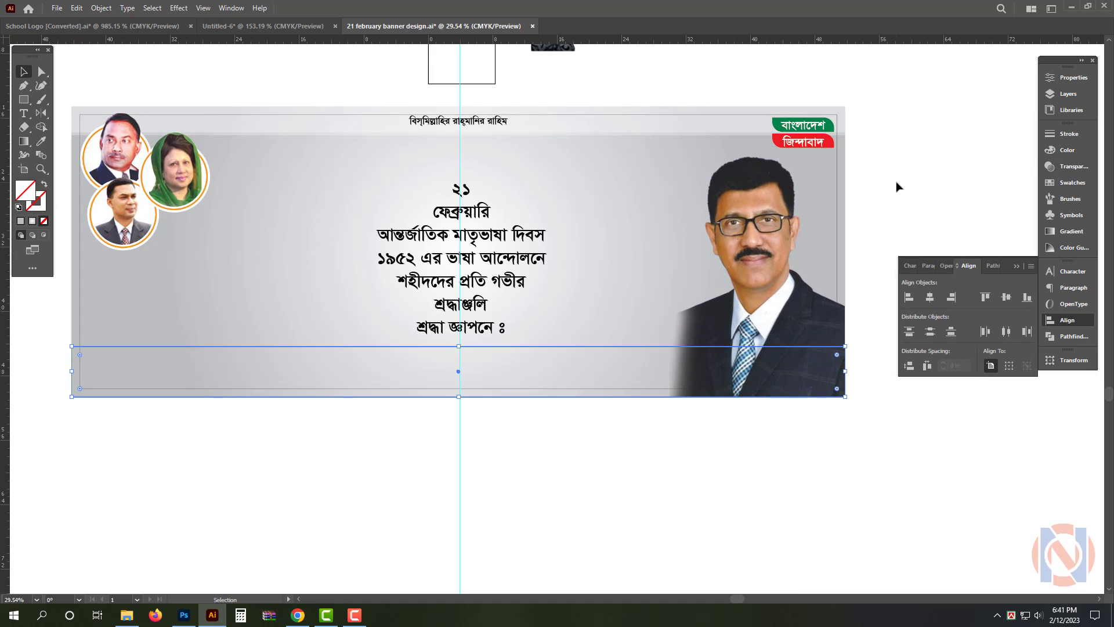
pyautogui.click(866, 149)
pyautogui.moveTo(865, 149); pyautogui.dragTo(912, 185)
pyautogui.press('i')
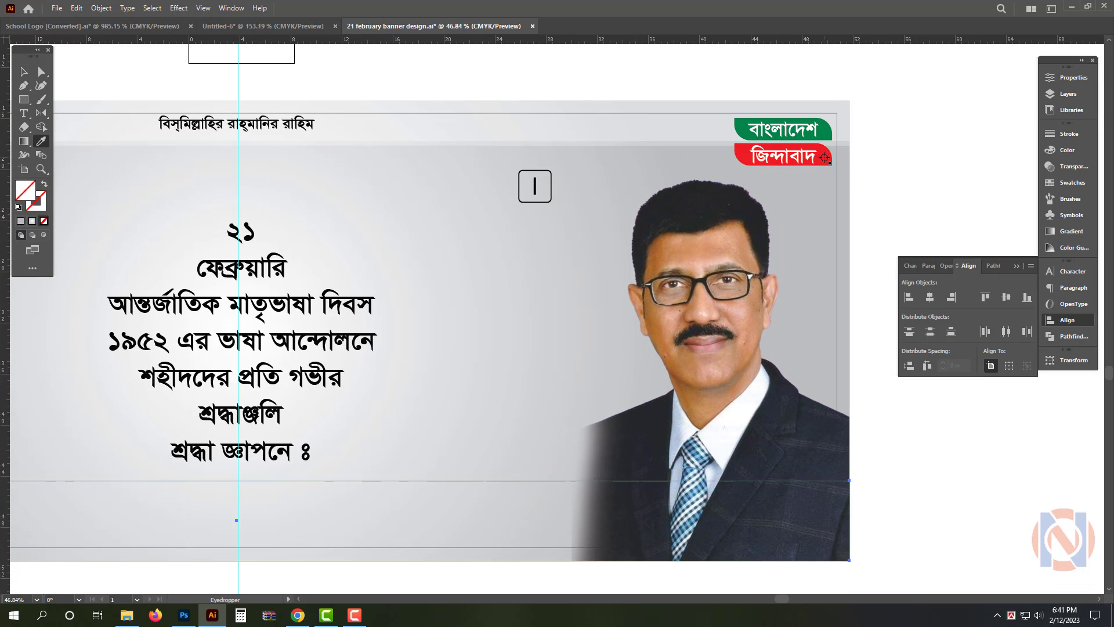
pyautogui.click(821, 161)
pyautogui.press('v')
# Fill the bottom strip with the green sampled from the upper slogan label
pyautogui.moveTo(714, 361); pyautogui.dragTo(608, 361)
pyautogui.moveTo(839, 252); pyautogui.dragTo(855, 250)
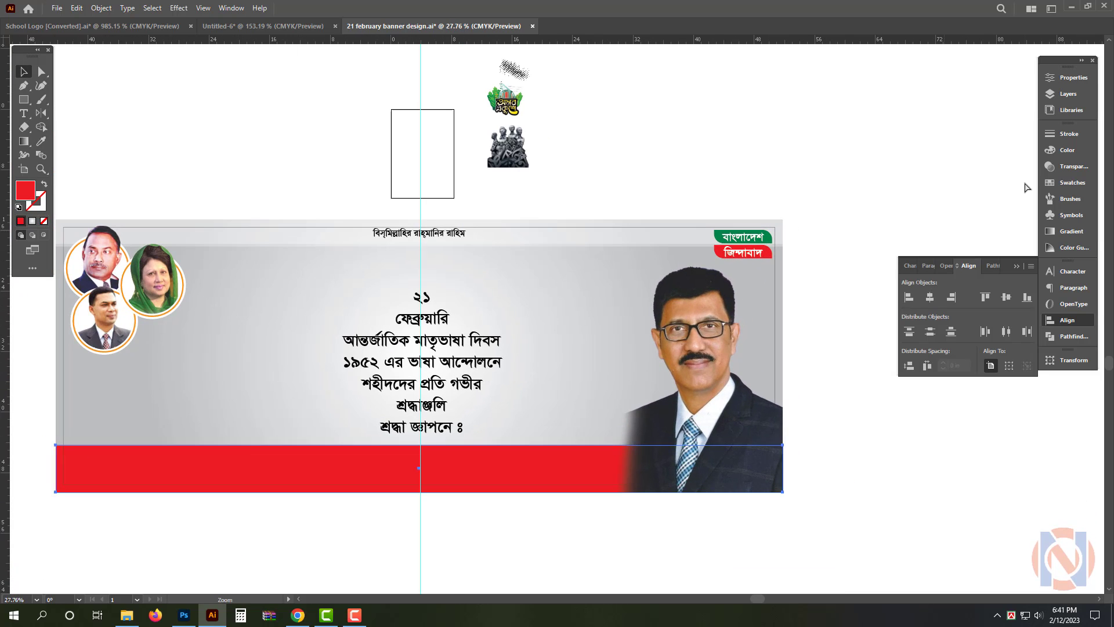
pyautogui.click(770, 238)
pyautogui.press('v')
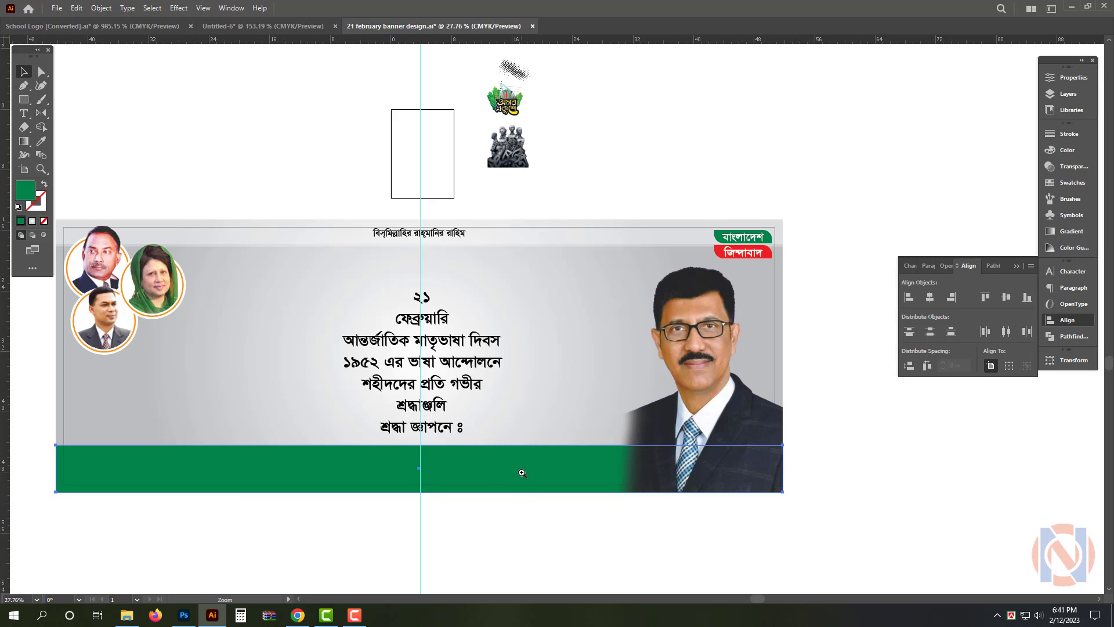
# Place a copy of the green strip behind it, shifted slightly upward, and fill it with C 0, M 30, Y 100 as a thin border
pyautogui.moveTo(640, 483); pyautogui.dragTo(656, 484)
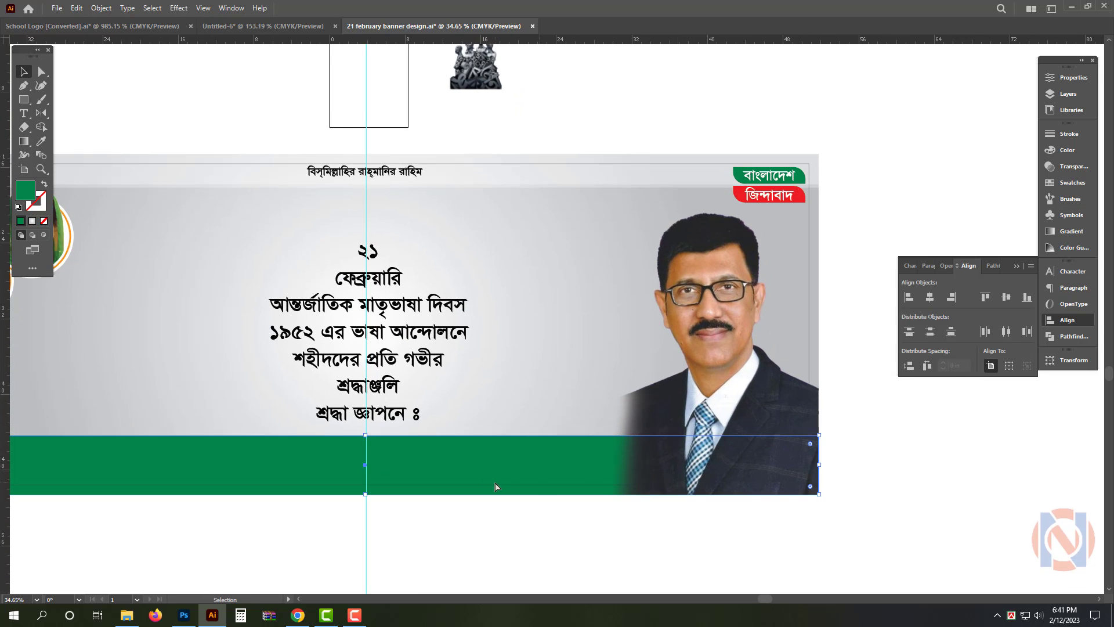
pyautogui.scroll(2, 538, 451)
pyautogui.click(540, 446)
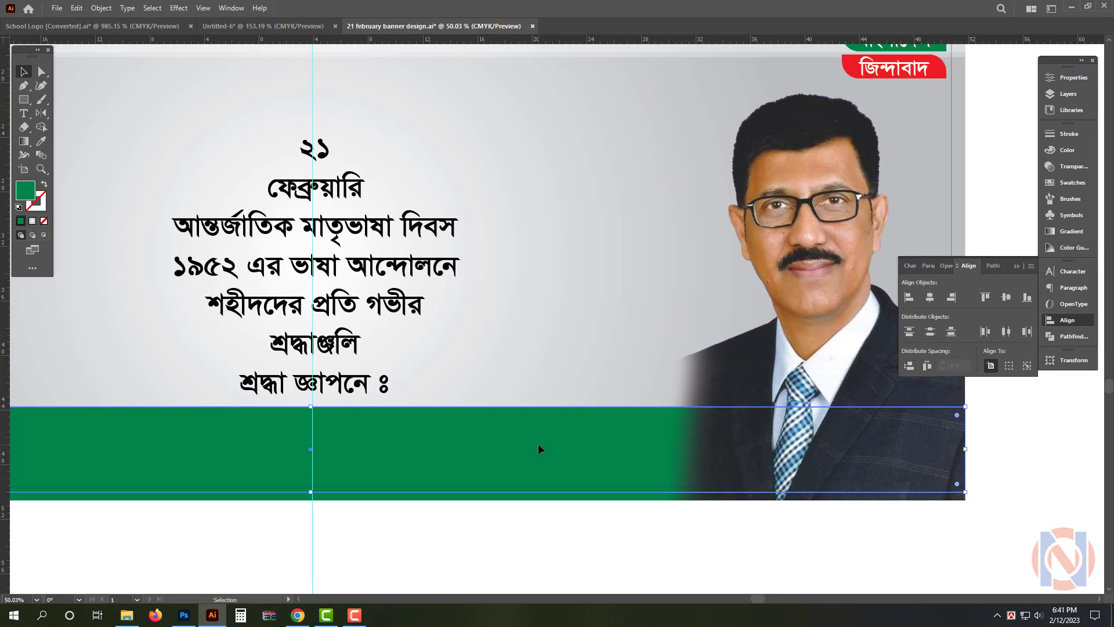
pyautogui.click(1068, 150)
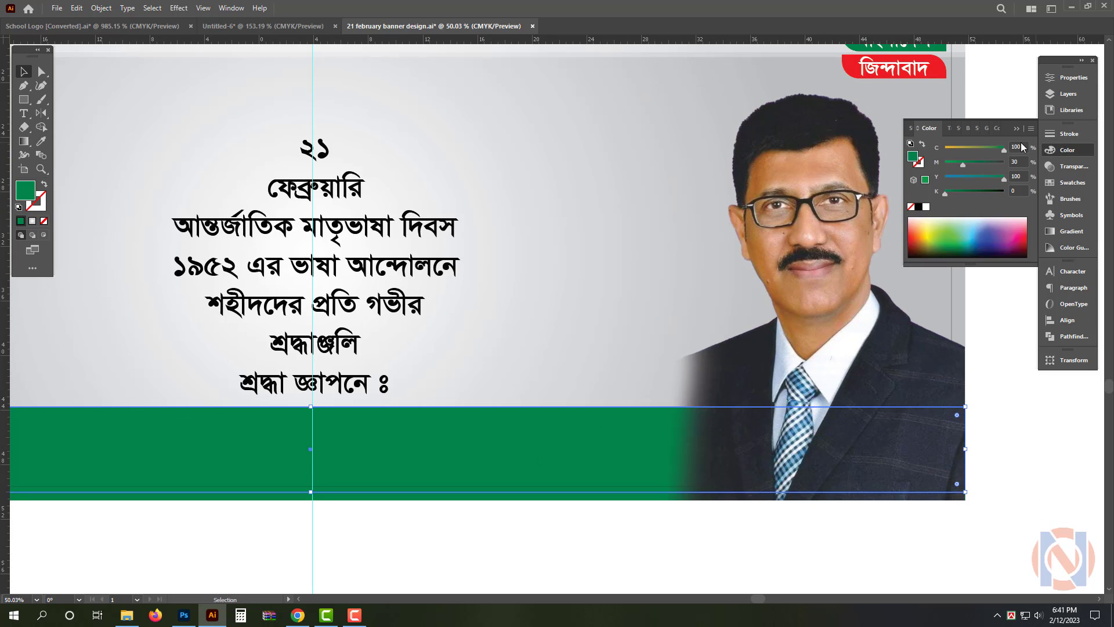
pyautogui.moveTo(1024, 149); pyautogui.dragTo(995, 155)
pyautogui.write('0')
pyautogui.press('Return')
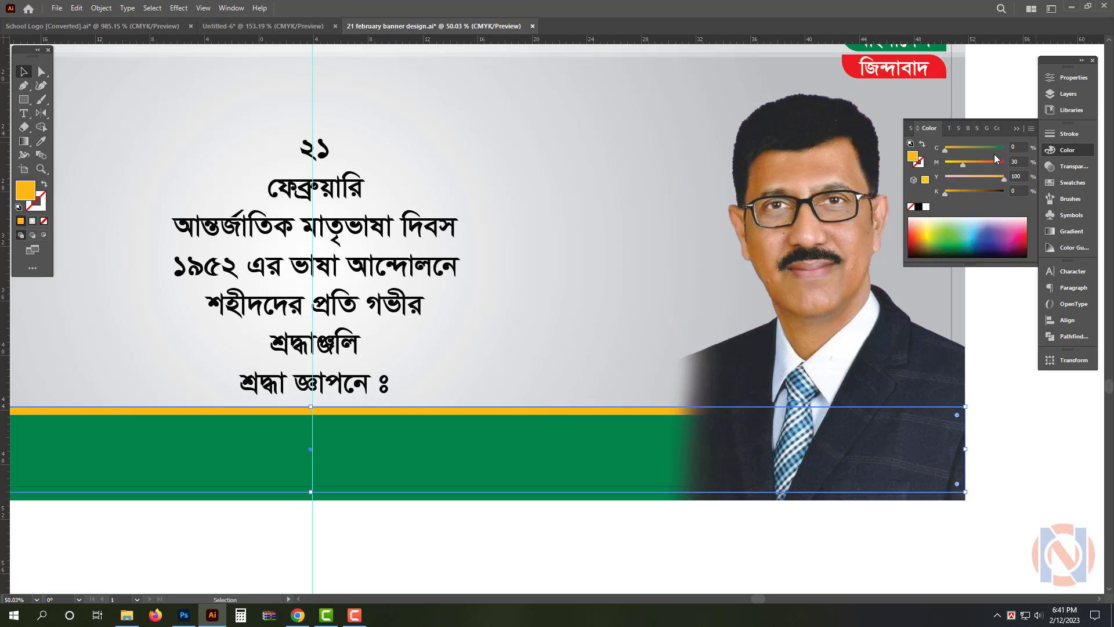
pyautogui.moveTo(568, 408); pyautogui.dragTo(464, 476)
pyautogui.click(464, 479)
pyautogui.scroll(1, 296, 227)
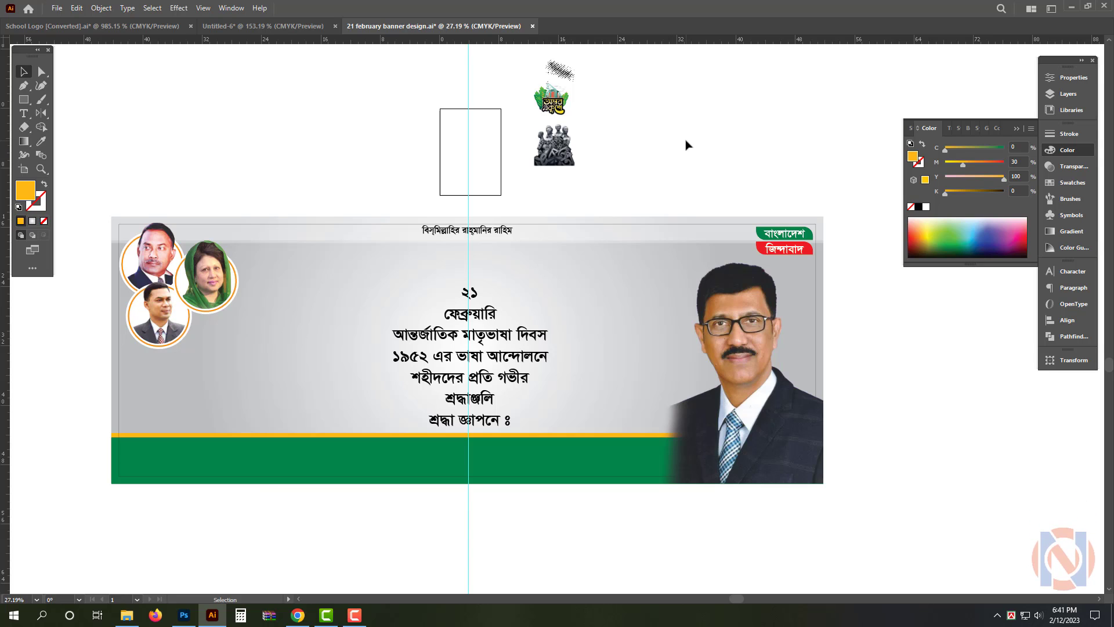
# Delete the first two lines, ২১ and ফেব্রুয়ারি, from the central text block
pyautogui.scroll(1, 211, 313)
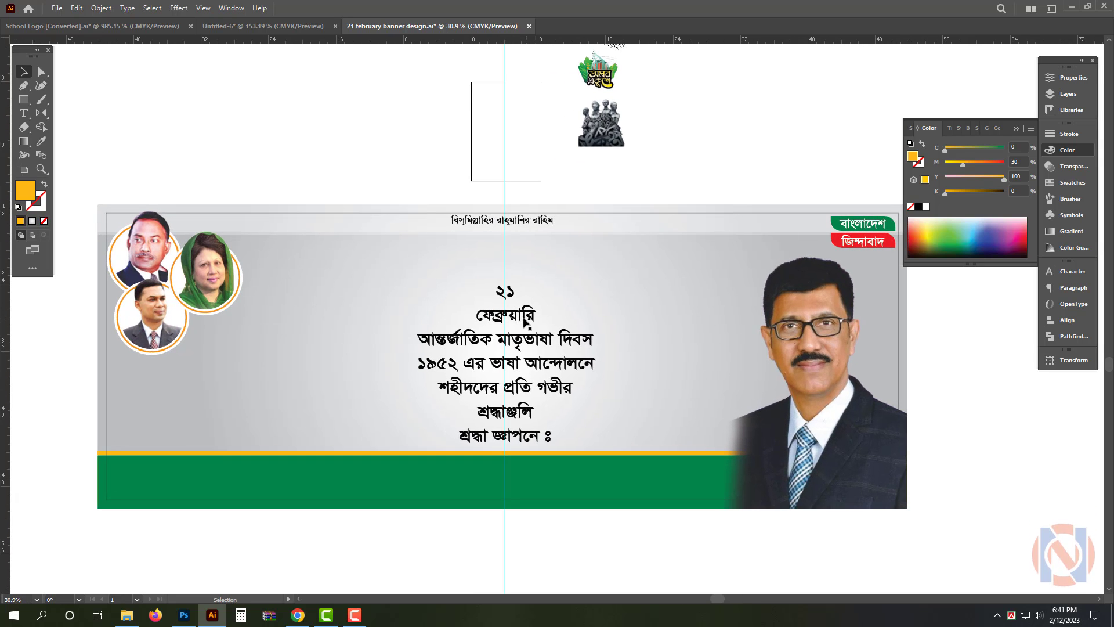
pyautogui.press('v')
pyautogui.click(485, 319)
pyautogui.doubleClick(505, 293)
pyautogui.moveTo(498, 294); pyautogui.dragTo(543, 314)
pyautogui.hotkey('ctrl', 'c')
pyautogui.press('BackSpace')
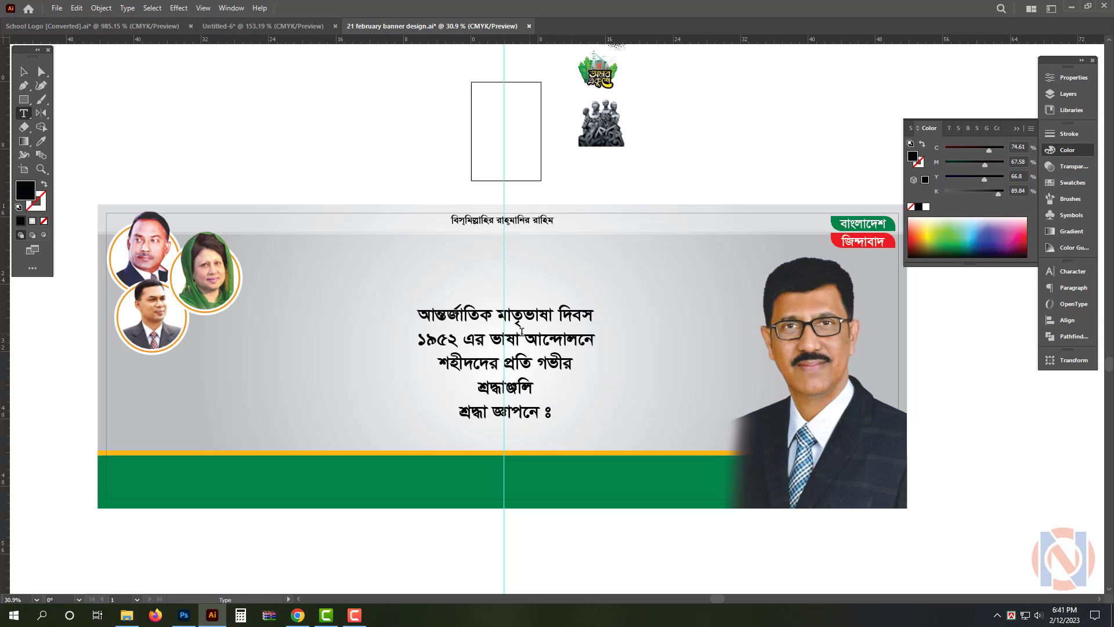
pyautogui.press('BackSpace')
pyautogui.press('Escape')
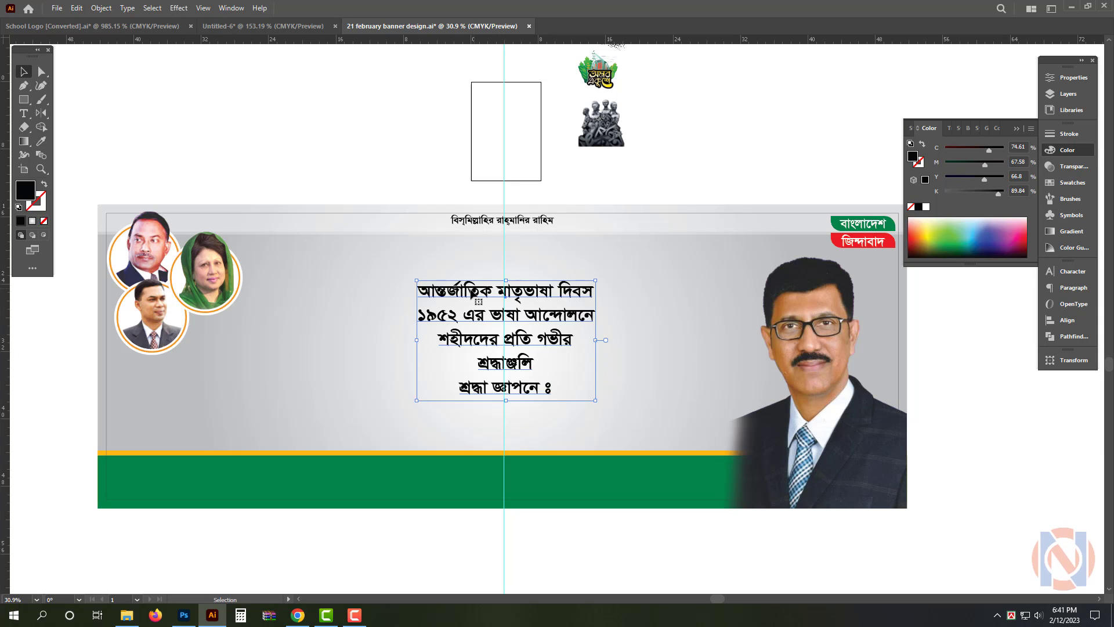
# Place a separate text block containing only ২১ ফেব্রুয়ারি between the circular portraits and the main text
pyautogui.moveTo(475, 293); pyautogui.dragTo(346, 263)
pyautogui.doubleClick(346, 263)
pyautogui.hotkey('ctrl', 'a')
pyautogui.hotkey('ctrl', 'v')
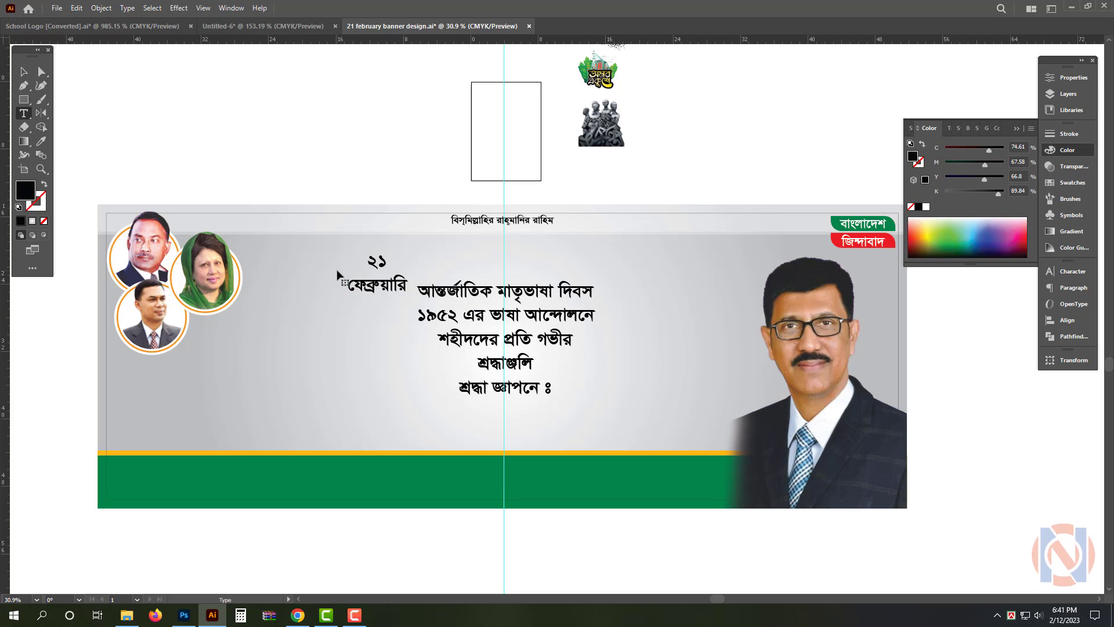
pyautogui.press('Escape')
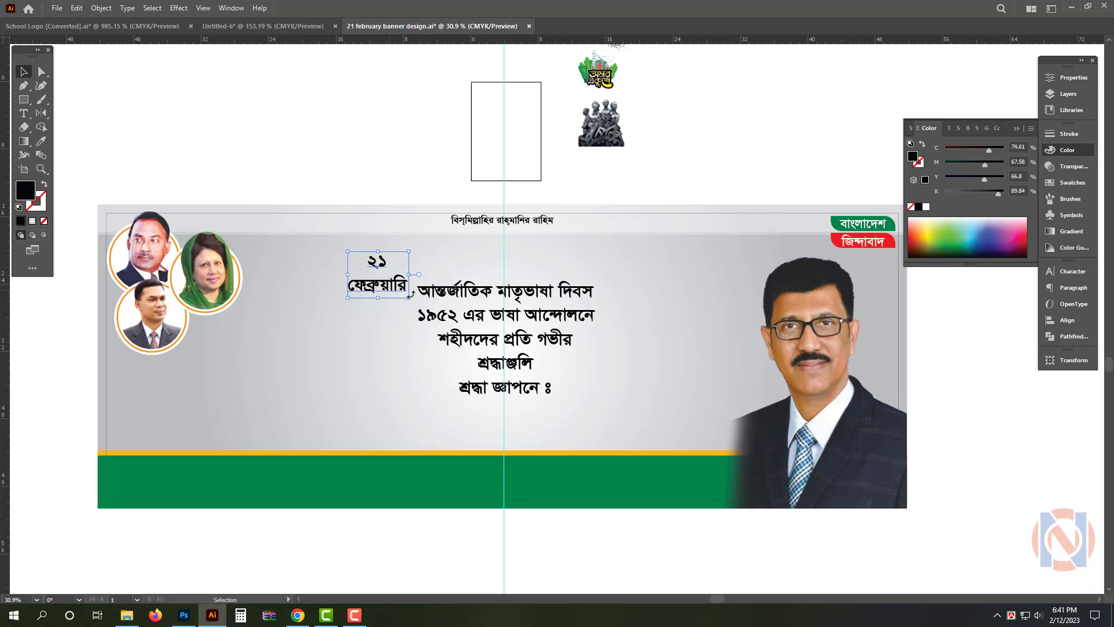
# Delete the separate ২১ ফেব্রুয়ারি text and shift the remaining text block to the right of the banner's centre line
pyautogui.click(538, 301)
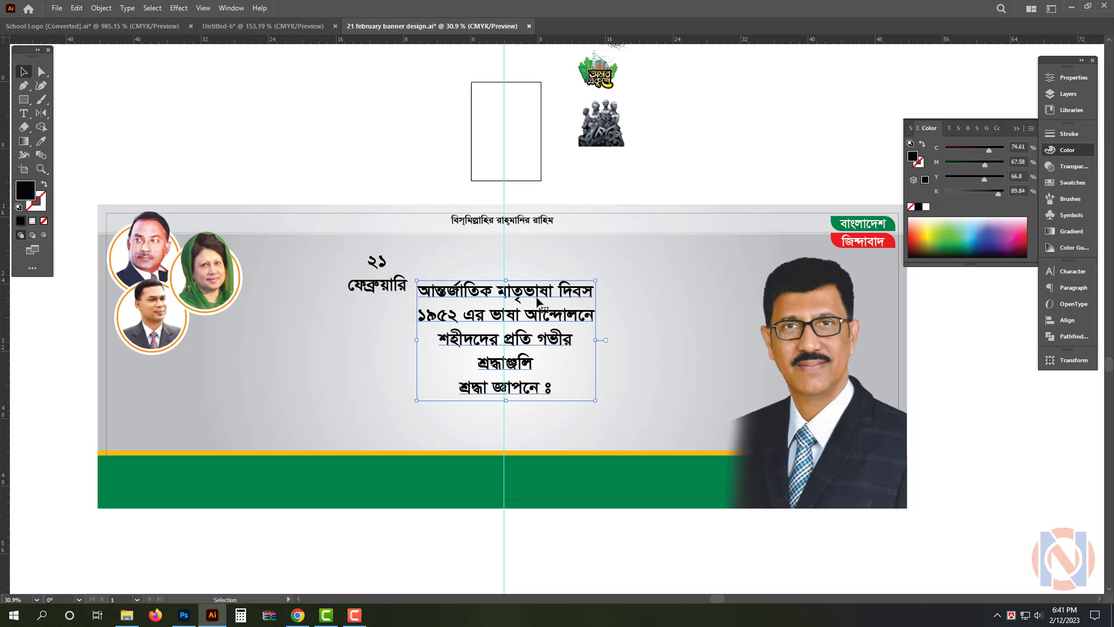
pyautogui.click(388, 287)
pyautogui.press('Delete')
pyautogui.scroll(1, 495, 293)
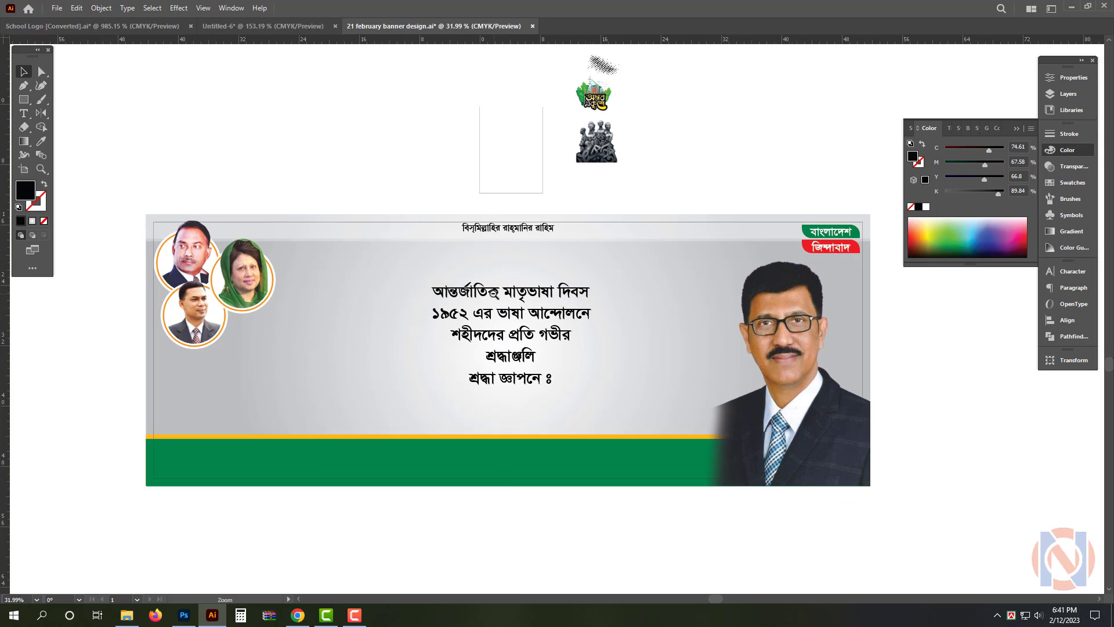
pyautogui.moveTo(494, 293); pyautogui.dragTo(550, 292)
# Move the অমর একুশে logo and its halftone pattern onto the banner beside the circular portraits, bring them to front and enlarge them
pyautogui.scroll(-2, 561, 263)
pyautogui.click(592, 138)
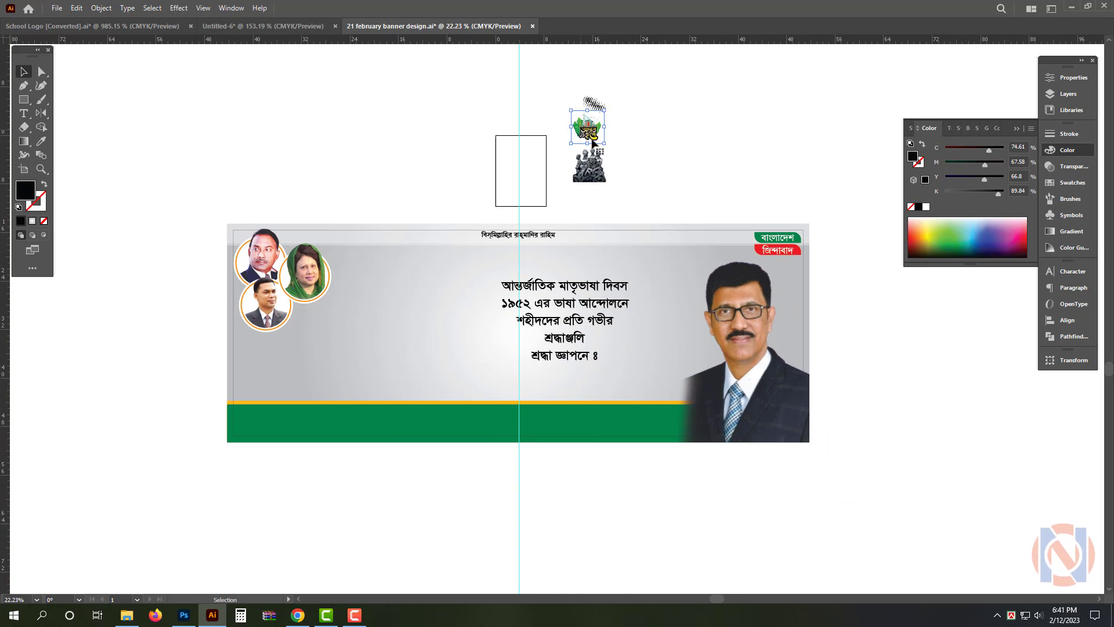
pyautogui.moveTo(587, 113); pyautogui.dragTo(367, 293)
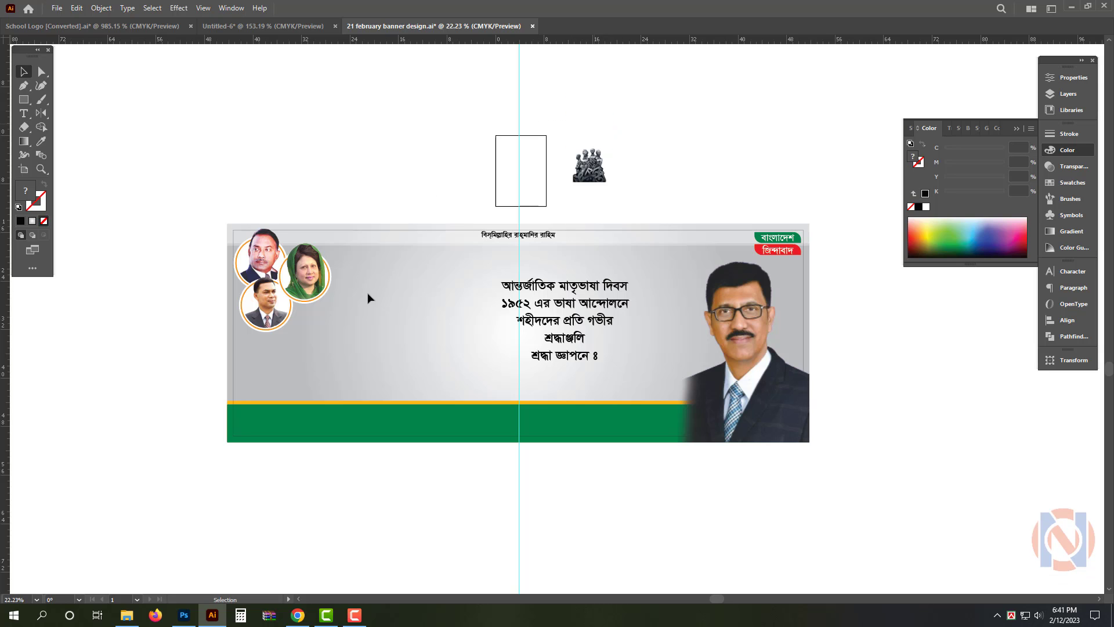
pyautogui.hotkey('ctrl', 'shift', ']')
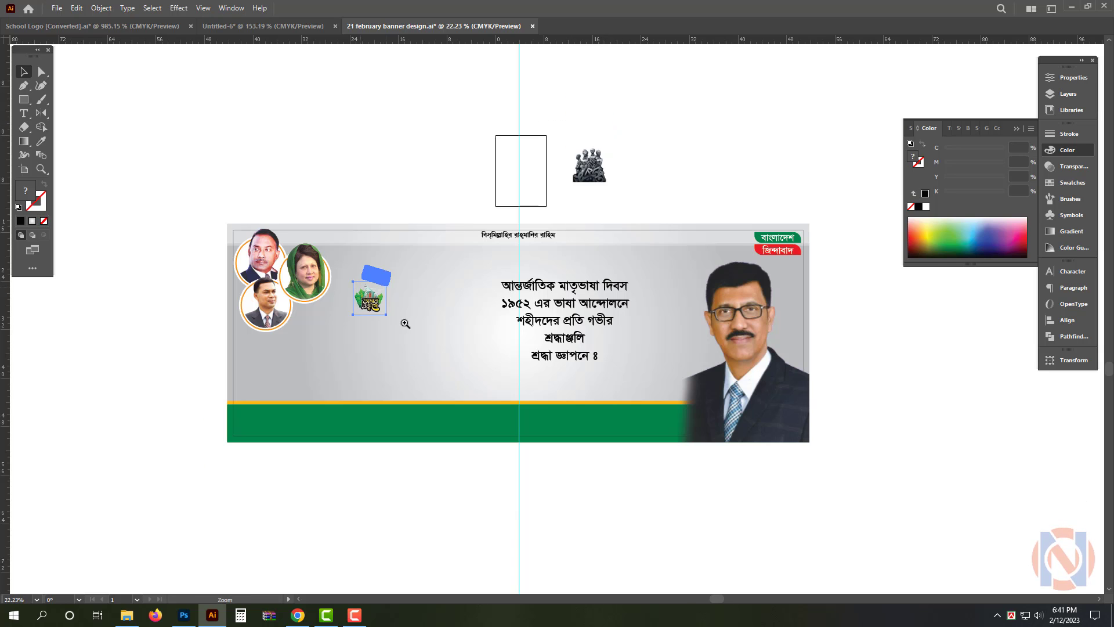
pyautogui.scroll(2, 383, 287)
pyautogui.moveTo(405, 256); pyautogui.dragTo(452, 203)
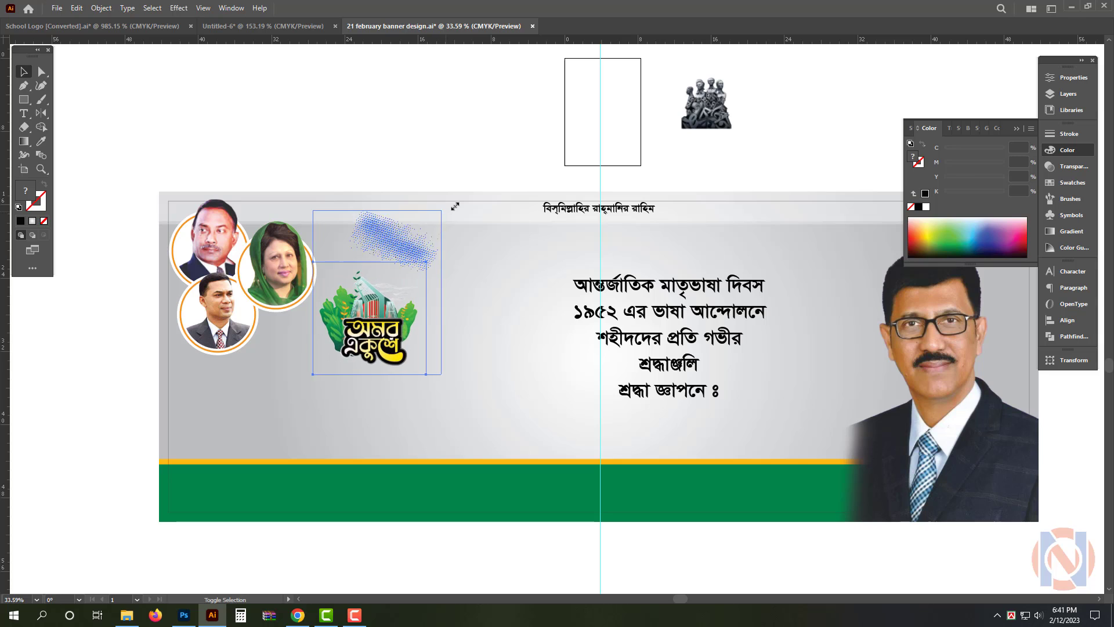
# Enlarge the অমর একুশে logo alone to about double its size and position it between the circular portraits and the text
pyautogui.click(381, 336)
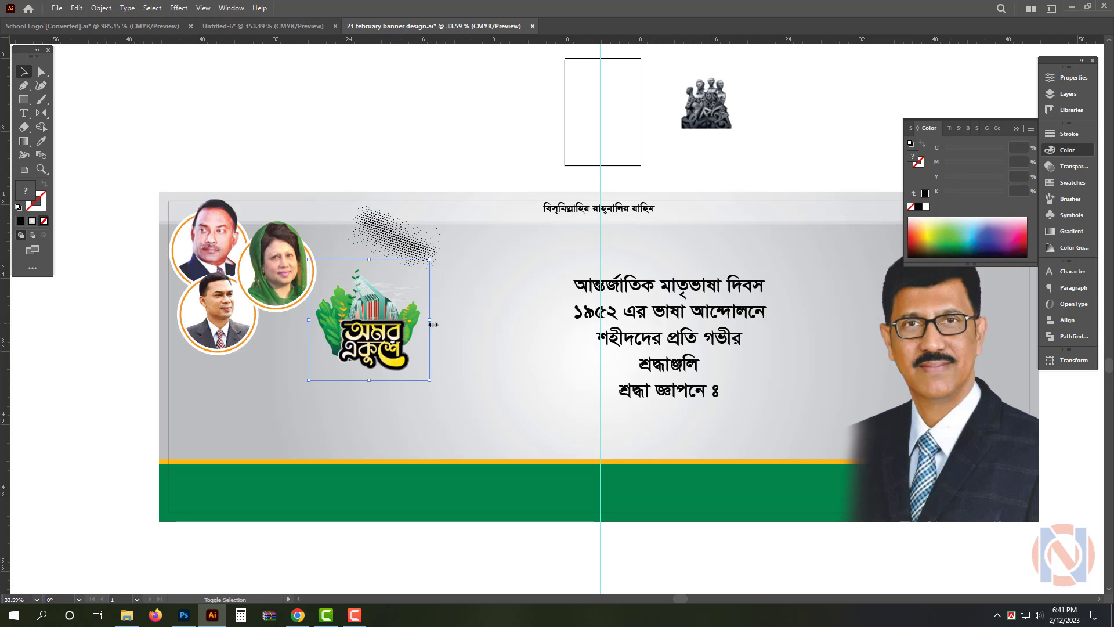
pyautogui.moveTo(431, 323); pyautogui.dragTo(552, 333)
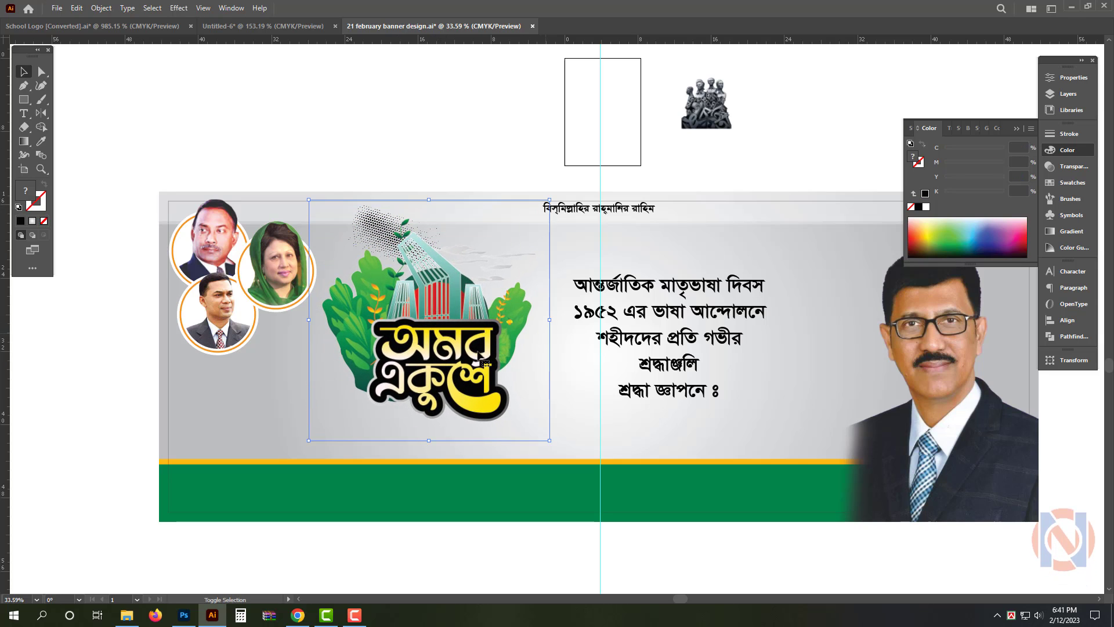
pyautogui.moveTo(465, 351); pyautogui.dragTo(463, 332)
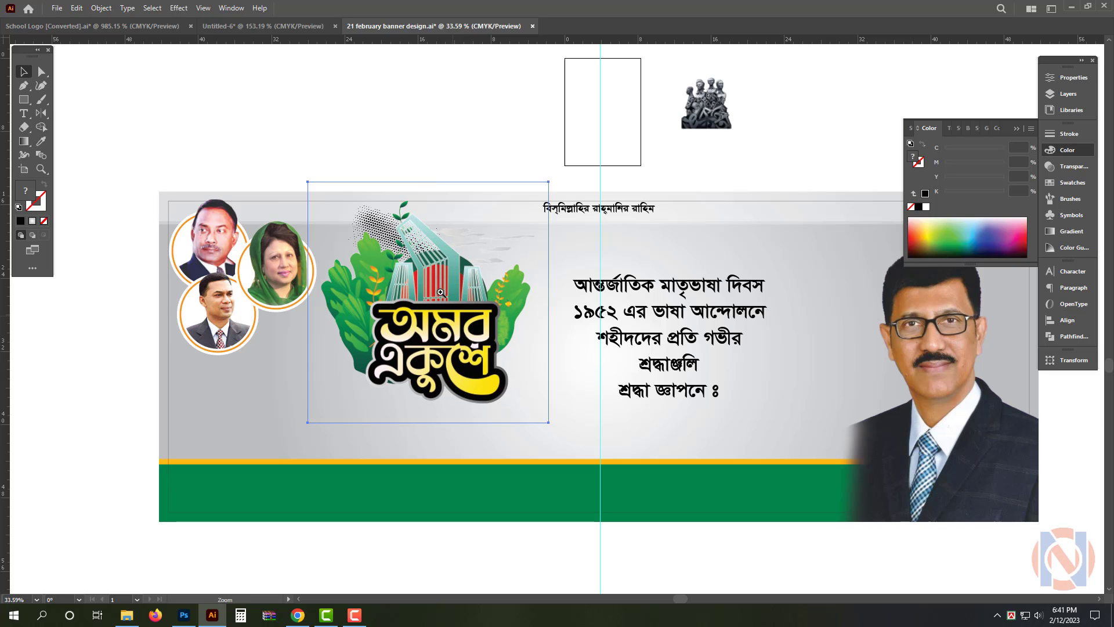
pyautogui.moveTo(441, 291); pyautogui.dragTo(453, 293)
pyautogui.moveTo(449, 336); pyautogui.dragTo(447, 334)
pyautogui.moveTo(478, 325); pyautogui.dragTo(467, 325)
pyautogui.moveTo(467, 325); pyautogui.dragTo(417, 314)
pyautogui.click(447, 199)
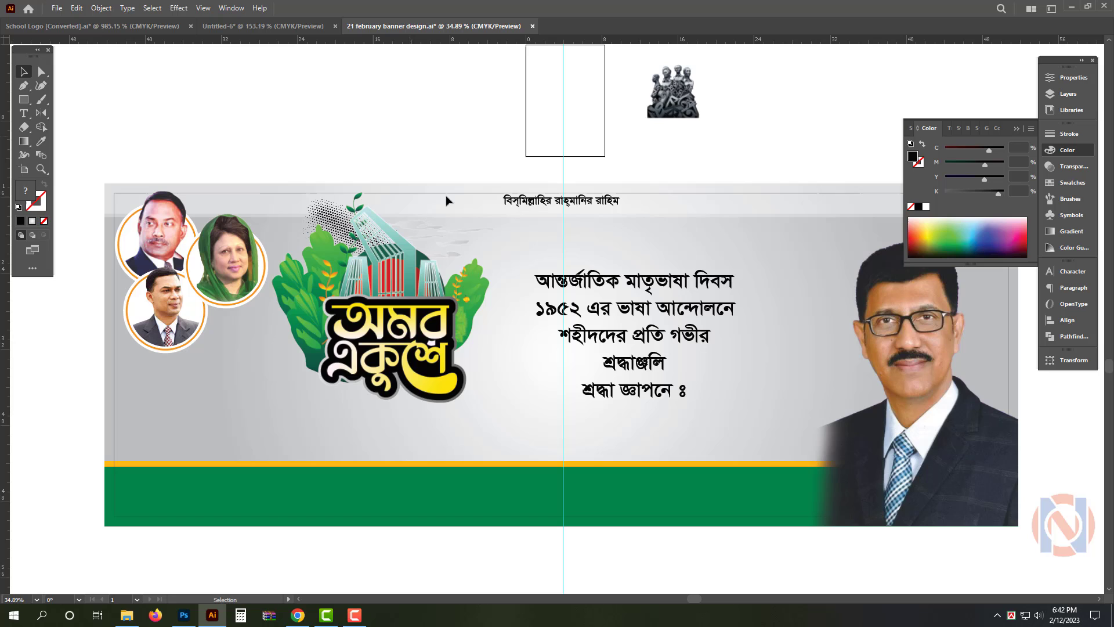
# Duplicate the banner's gradient background in place and reduce the copy to about 27 by 24 in behind the logo
pyautogui.click(520, 433)
pyautogui.hotkey('ctrl', 'c')
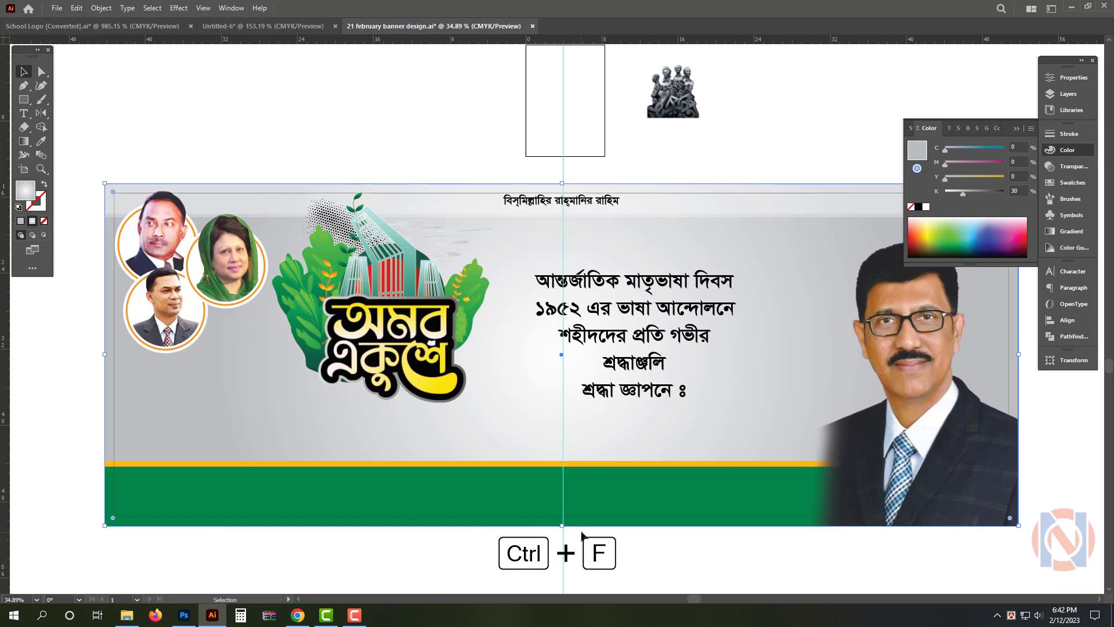
pyautogui.moveTo(561, 526); pyautogui.dragTo(569, 416)
pyautogui.moveTo(871, 300); pyautogui.dragTo(510, 302)
pyautogui.press('a')
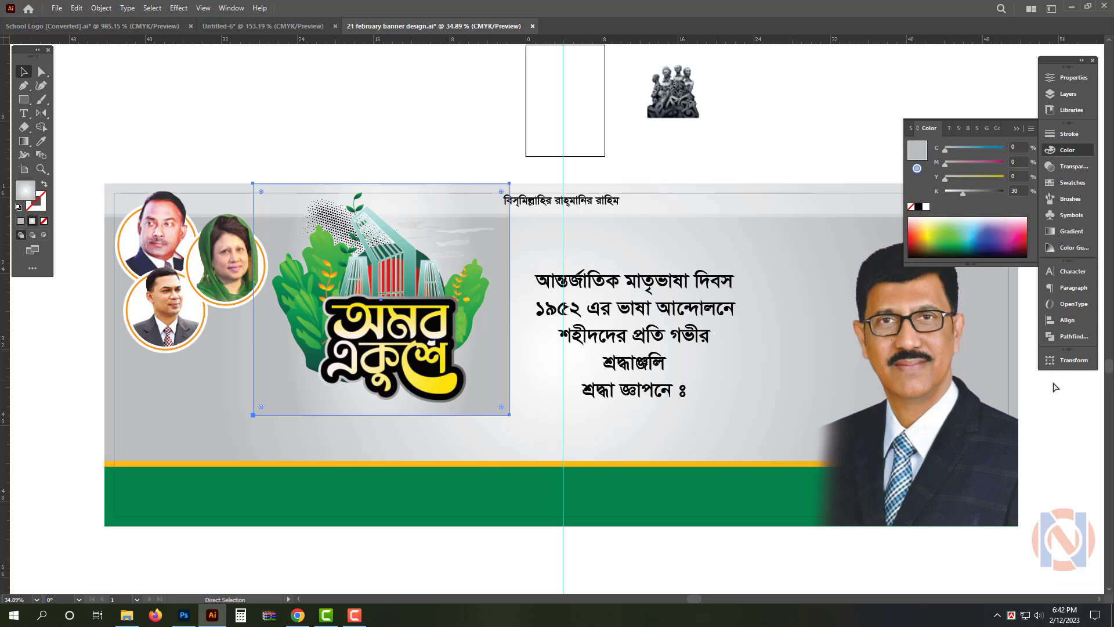
# Shear the reduced background copy into a parallelogram whose lower edge is shifted to the right
pyautogui.click(1067, 360)
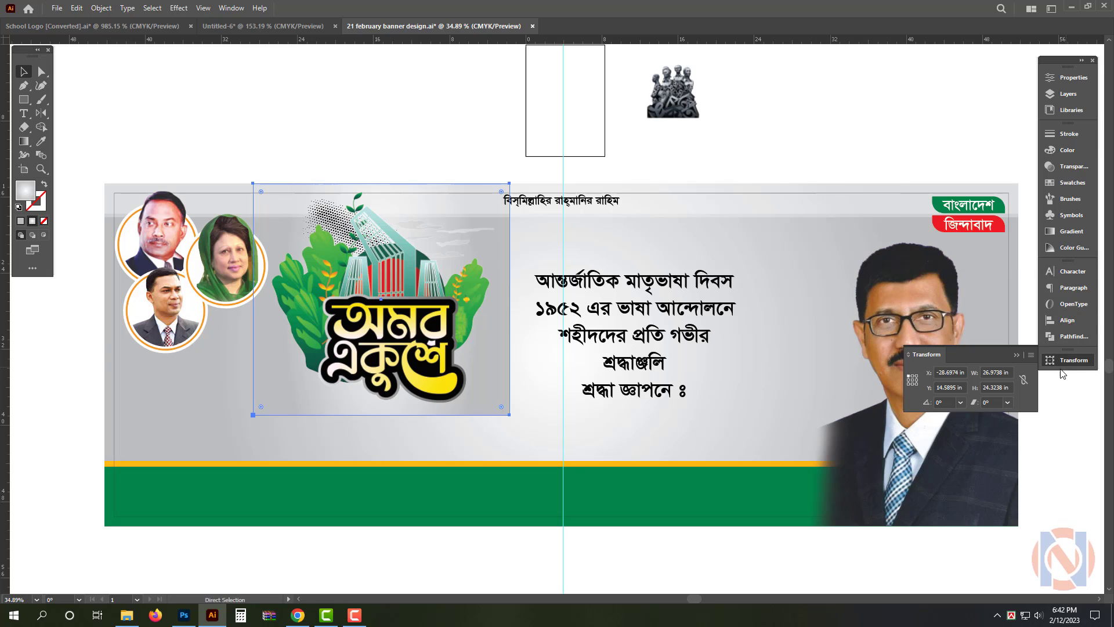
pyautogui.click(992, 402)
pyautogui.write('10')
pyautogui.press('Return')
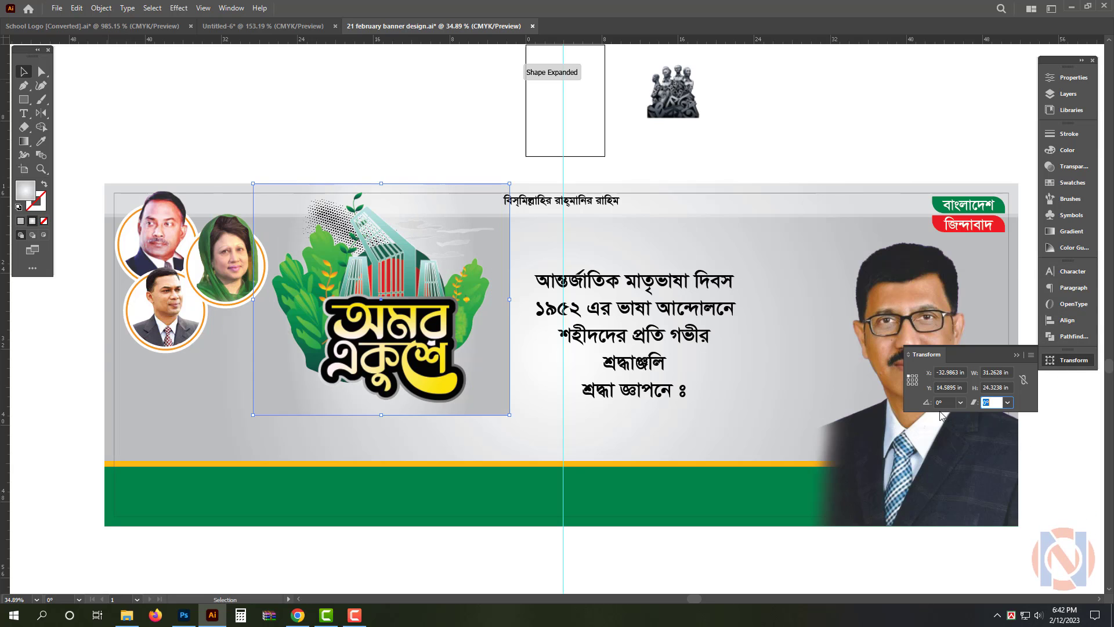
pyautogui.press('Return')
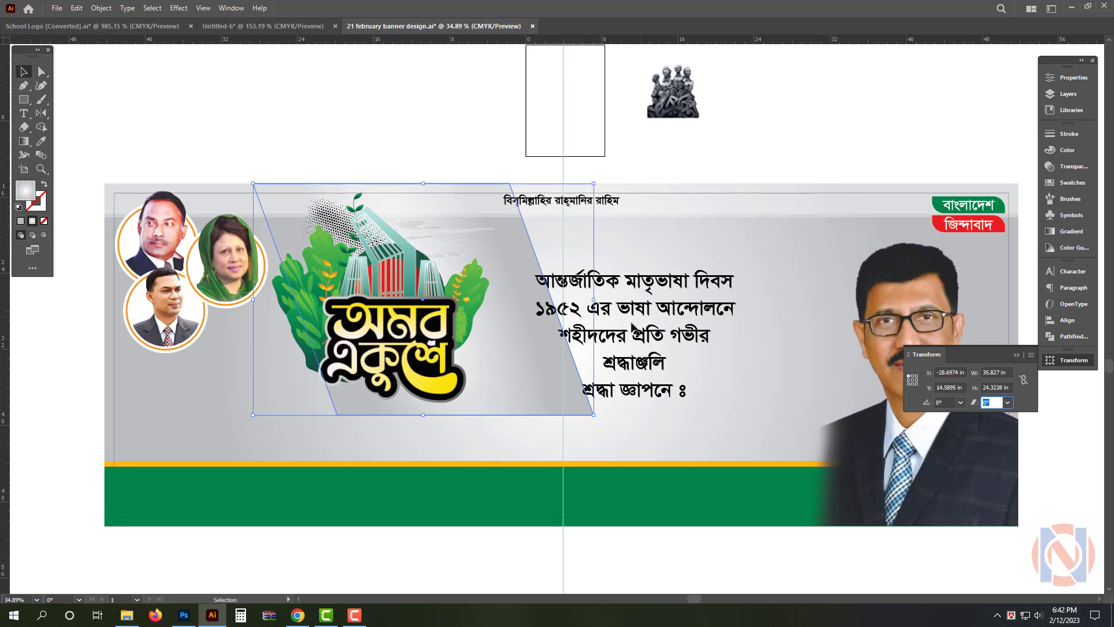
# Round the parallelogram's two lower corners into one large curve beneath the logo
pyautogui.click(409, 173)
pyautogui.click(545, 369)
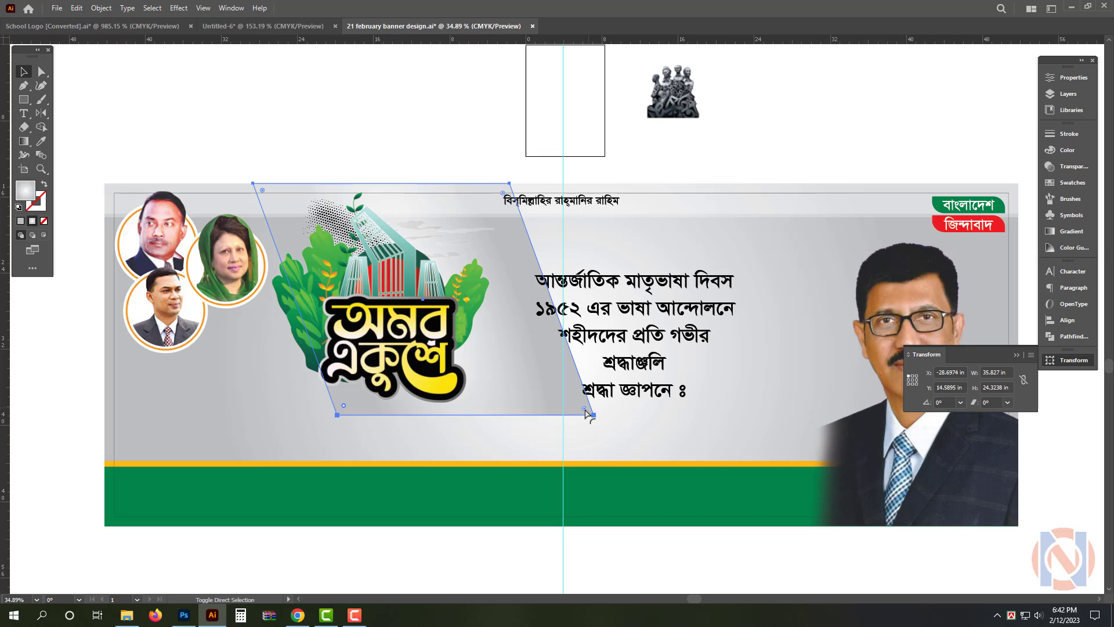
pyautogui.moveTo(585, 409); pyautogui.dragTo(473, 261)
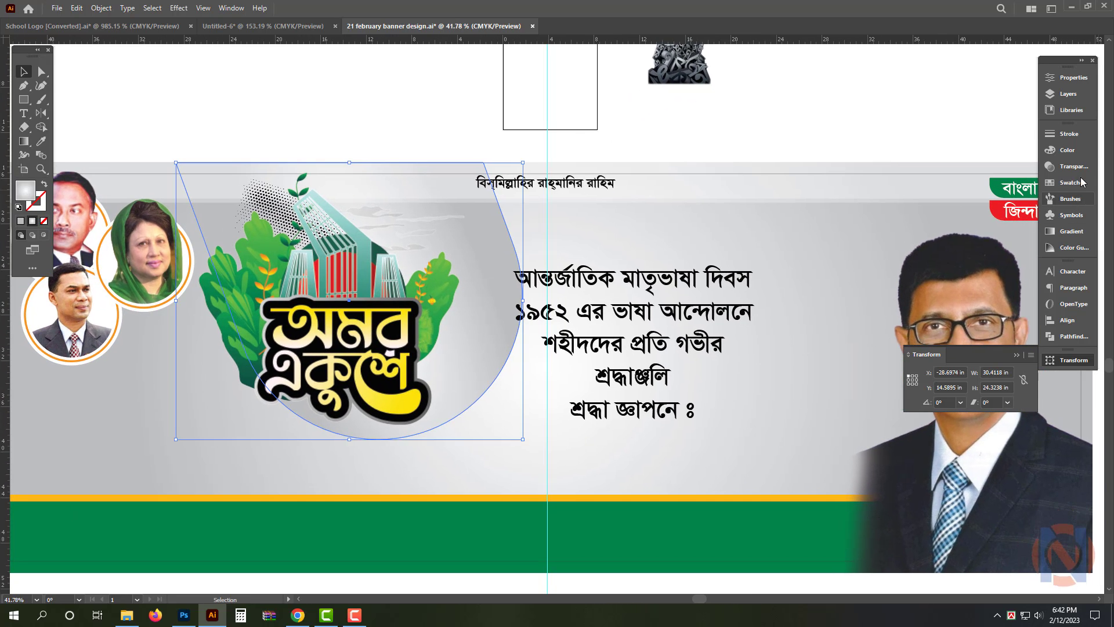
# Change the rounded shape's gradient to linear, try angles of 70° and 90°, and set the angle to 180°
pyautogui.click(1070, 232)
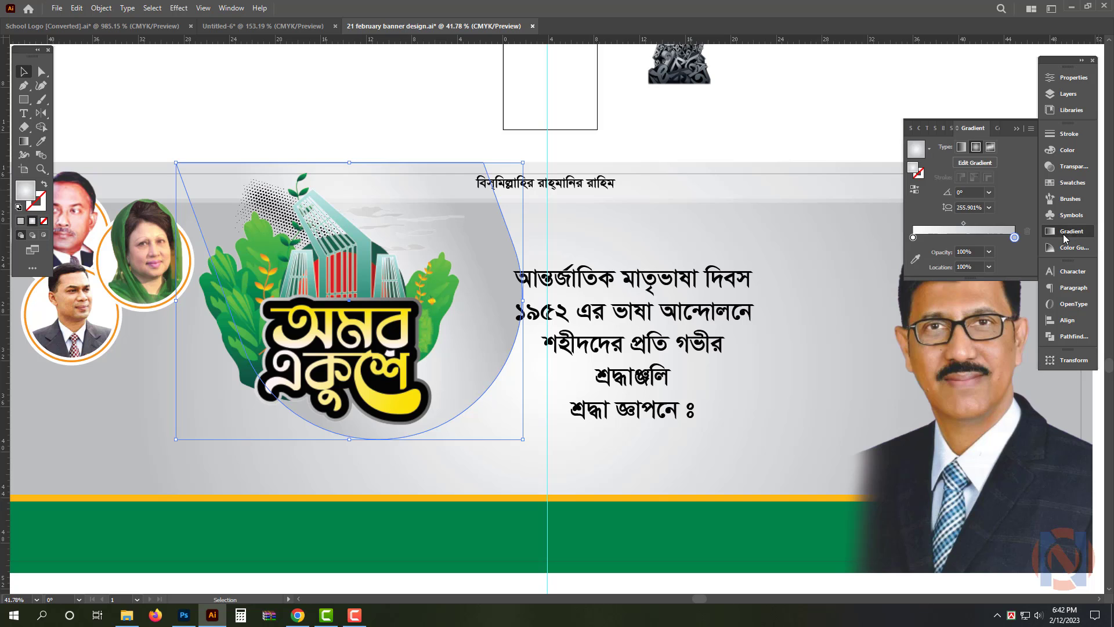
pyautogui.click(962, 149)
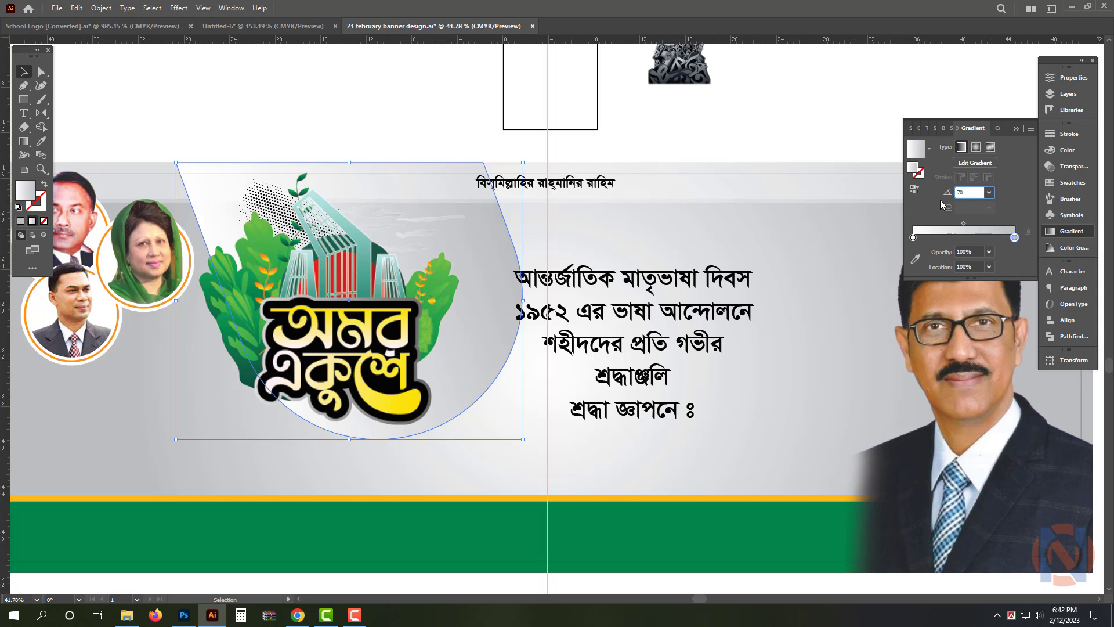
pyautogui.write('70')
pyautogui.press('Return')
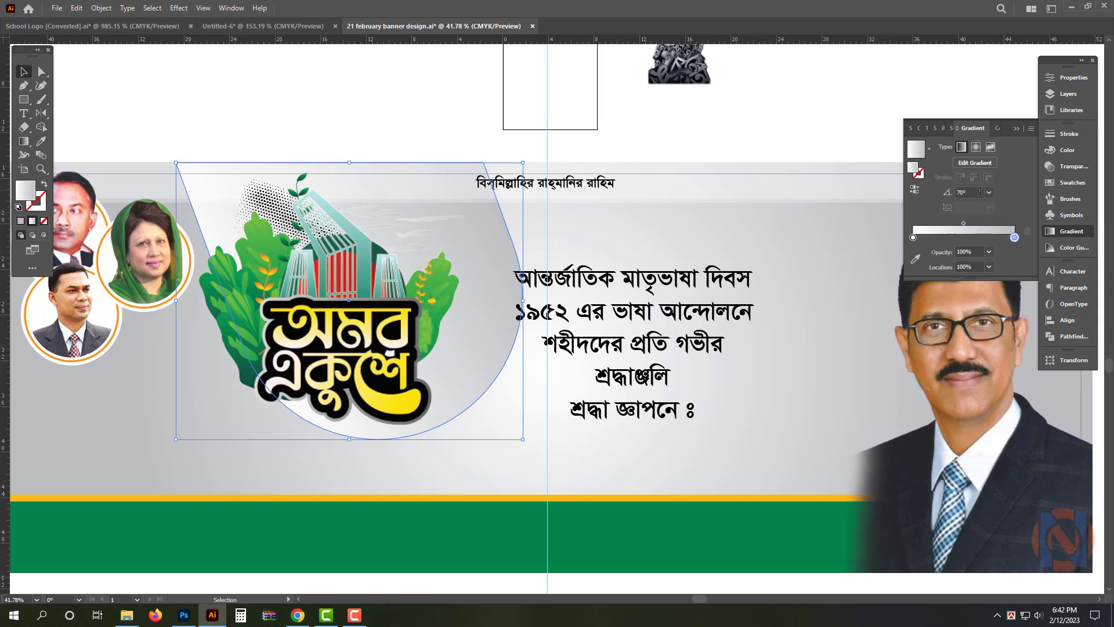
pyautogui.click(947, 195)
pyautogui.write('90')
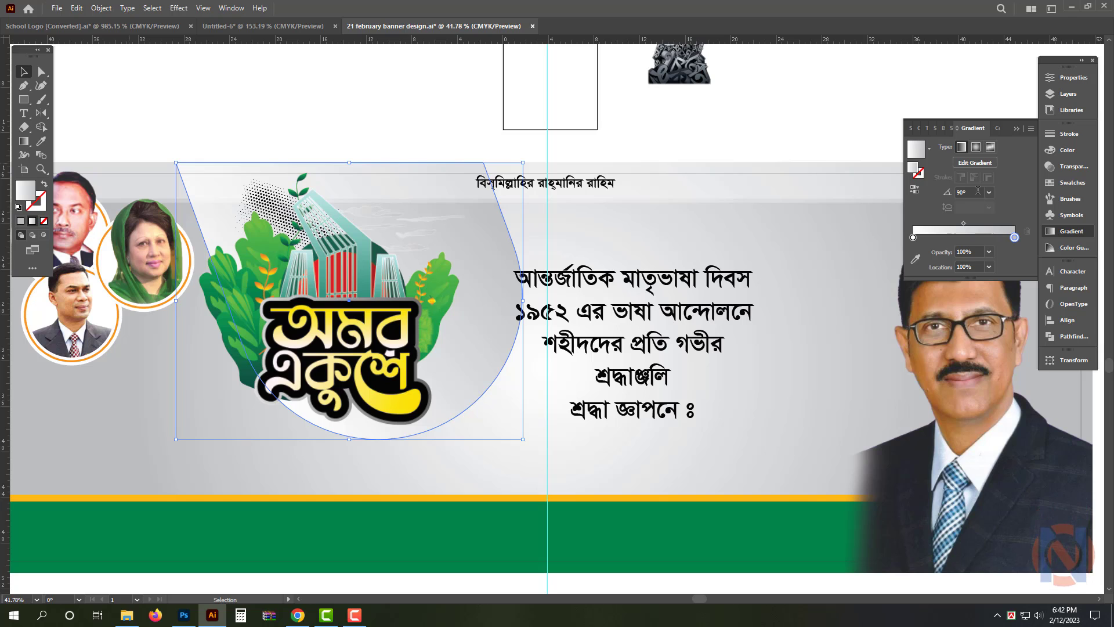
pyautogui.write('180')
pyautogui.press('Return')
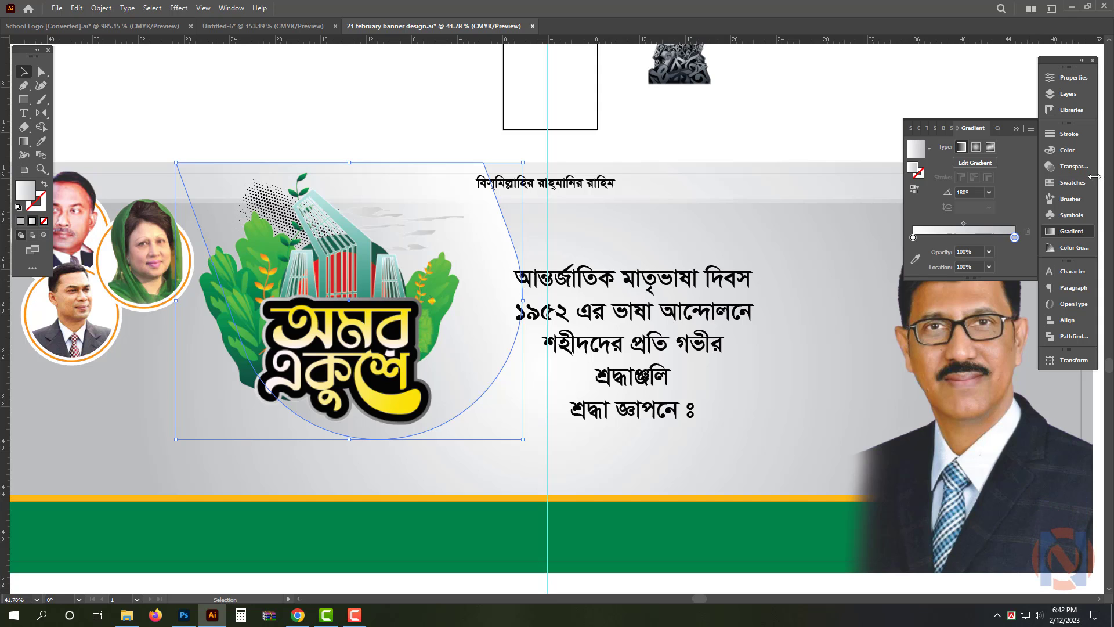
# Set the gradient's grey end stop to C 0, M 100, Y 100, K 50
pyautogui.click(1067, 152)
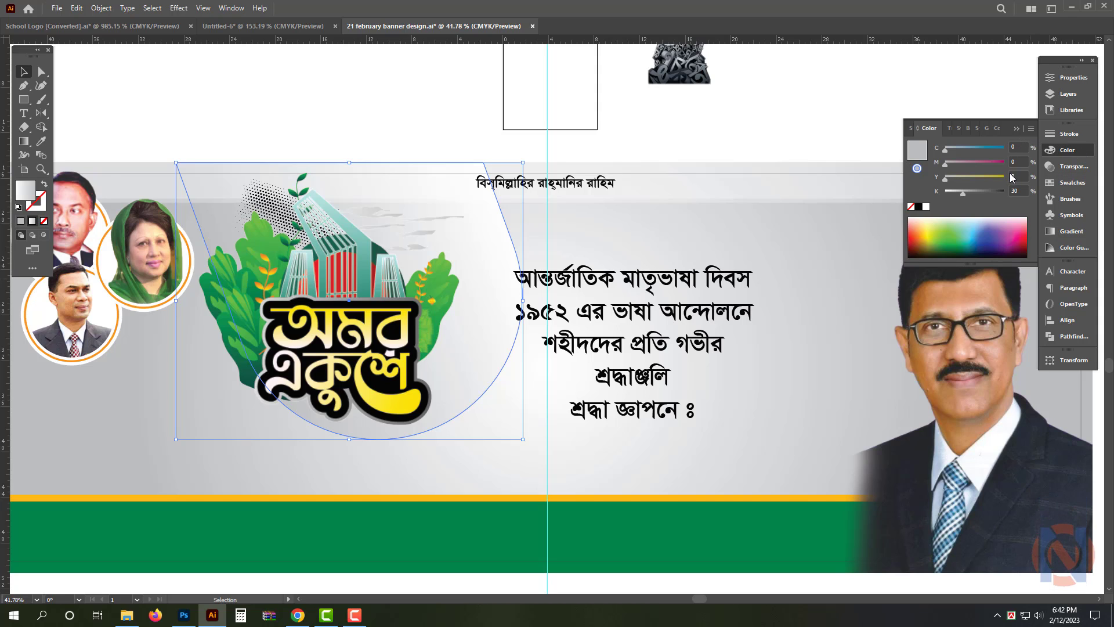
pyautogui.write('100')
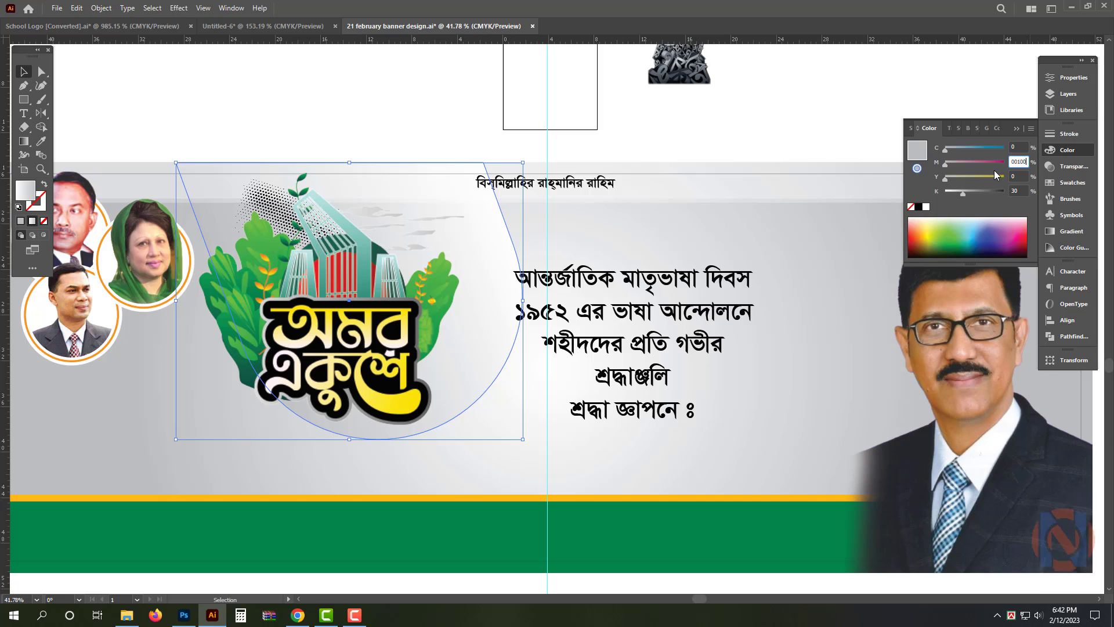
pyautogui.press('Tab')
pyautogui.write('100')
pyautogui.press('Tab')
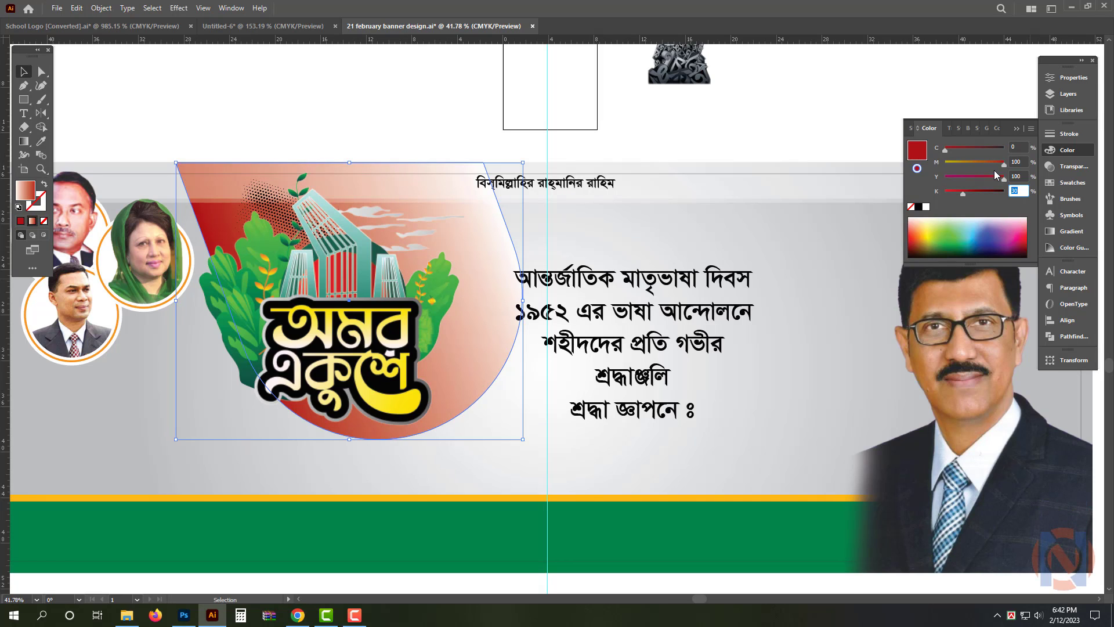
pyautogui.write('50')
pyautogui.press('Return')
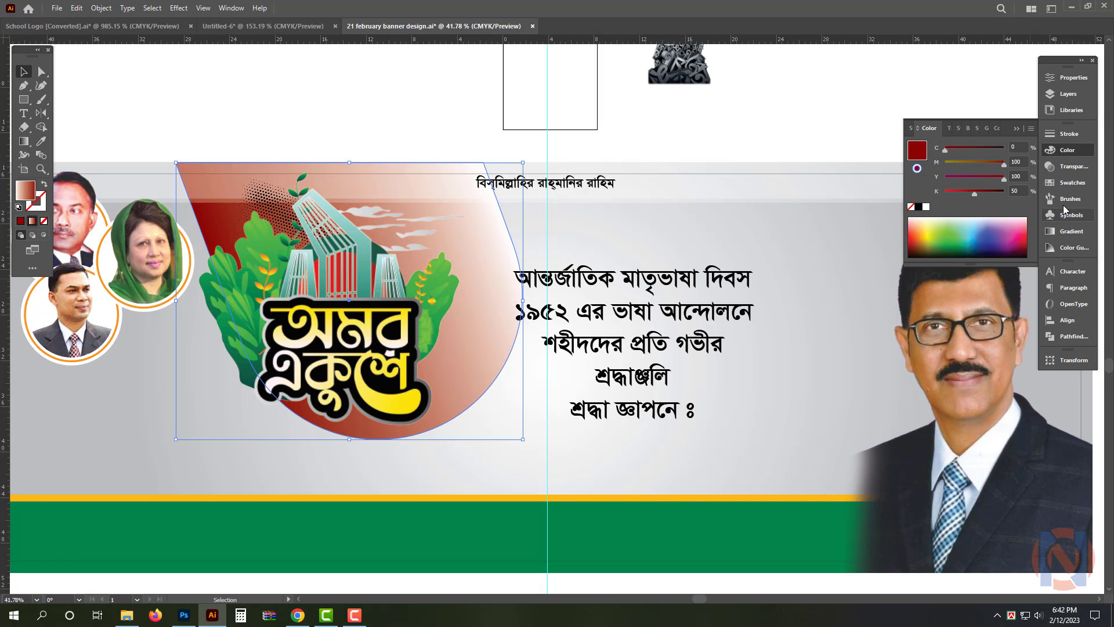
# Set the red shape's white gradient stop to C 0, M 100, Y 100, K 0 in CMYK mode
pyautogui.click(1071, 231)
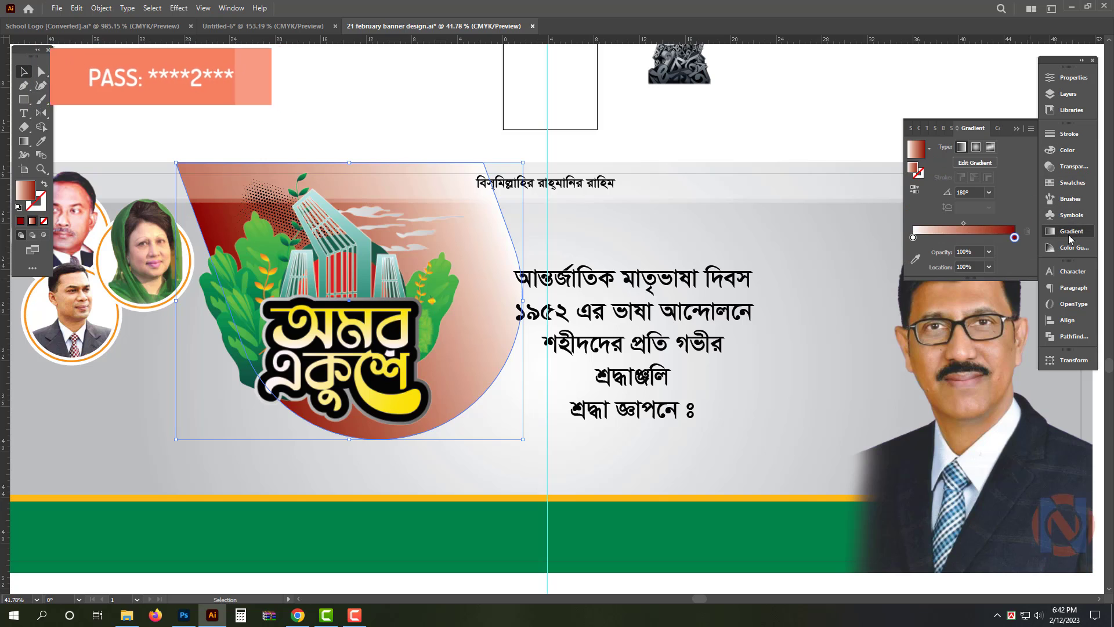
pyautogui.click(914, 238)
pyautogui.click(1067, 150)
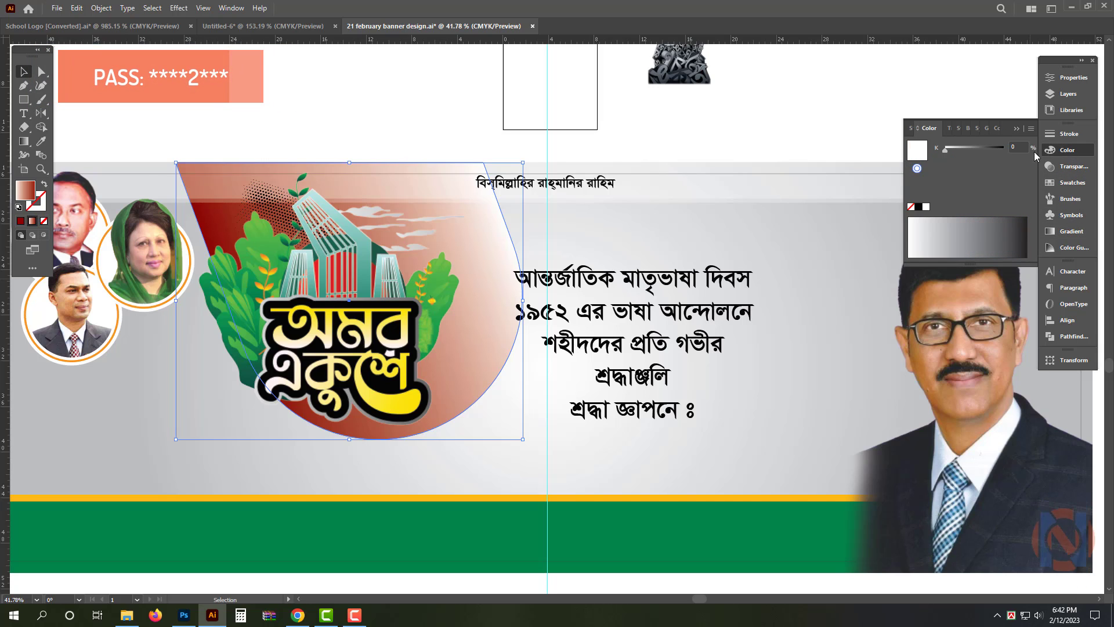
pyautogui.click(1031, 128)
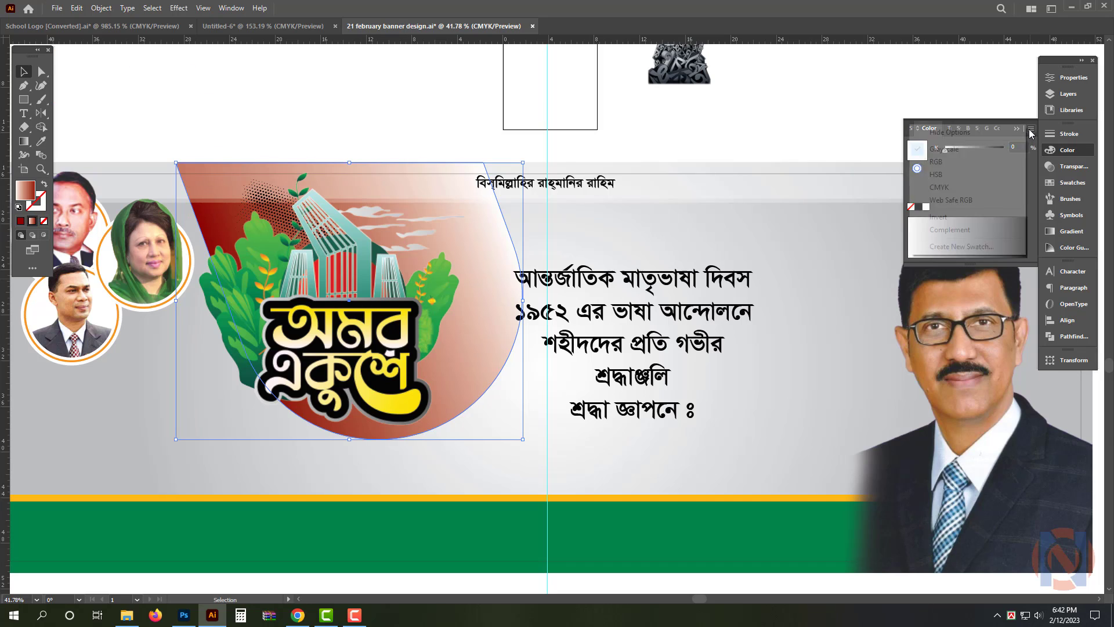
pyautogui.click(952, 186)
pyautogui.click(1004, 164)
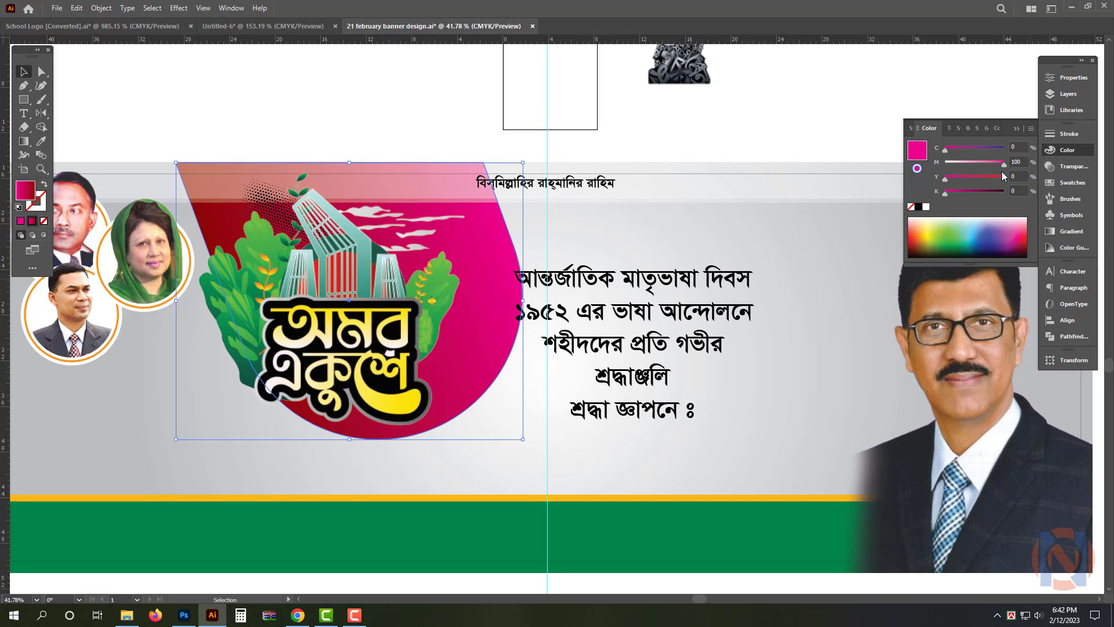
# Shift the অমর একুশে logo down to the right, and enlarge and tilt its halftone dot pattern across the red shape
pyautogui.moveTo(349, 347); pyautogui.dragTo(393, 381)
pyautogui.scroll(2, 379, 294)
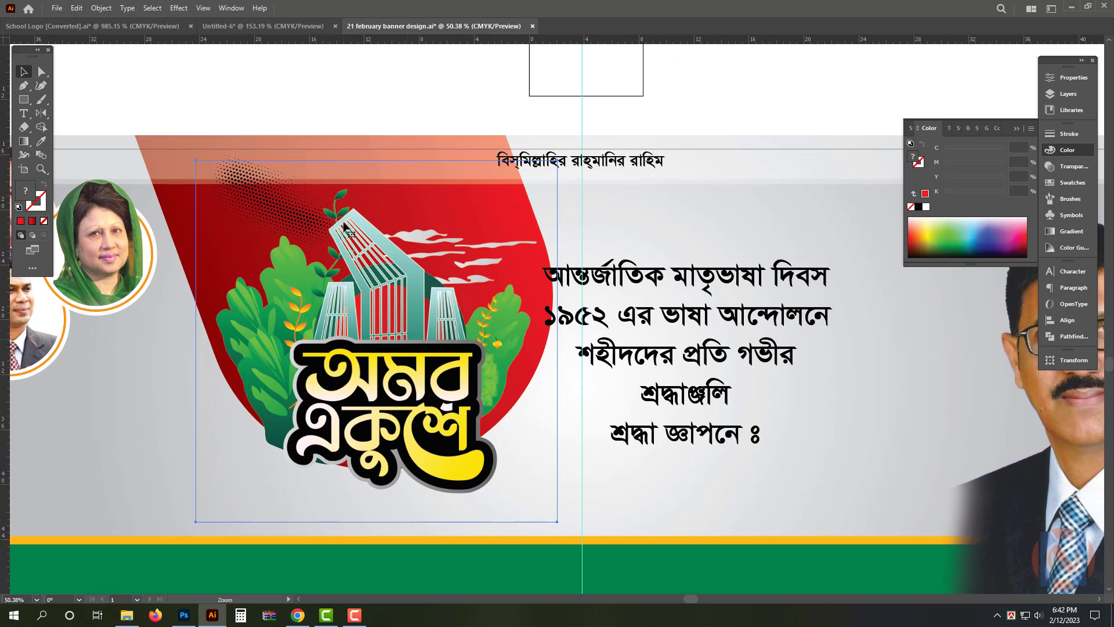
pyautogui.click(252, 163)
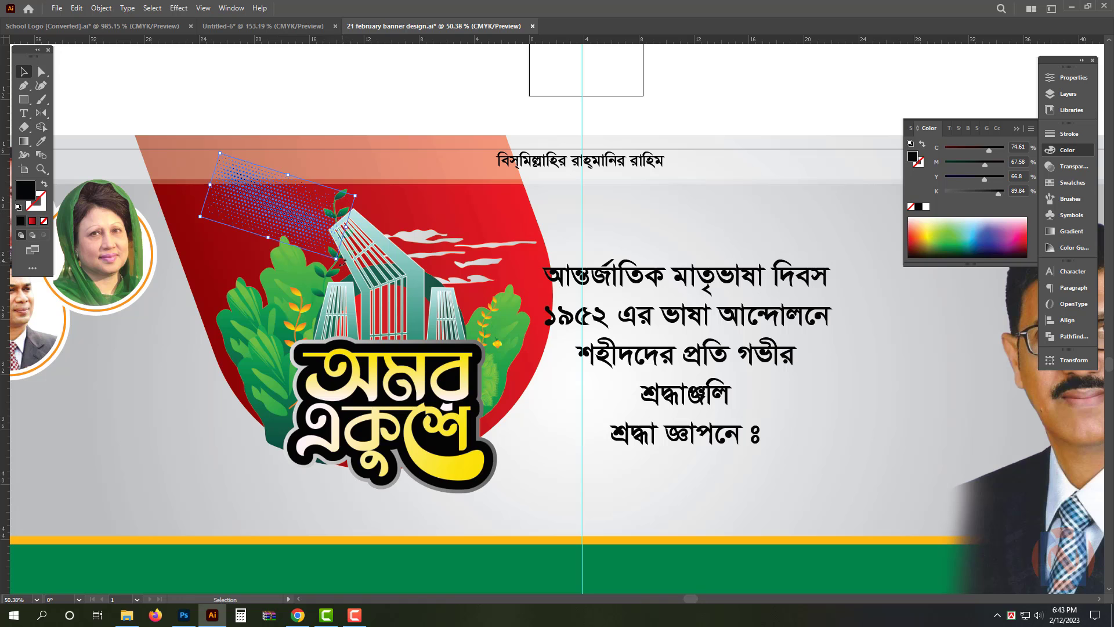
pyautogui.moveTo(438, 296); pyautogui.dragTo(509, 261)
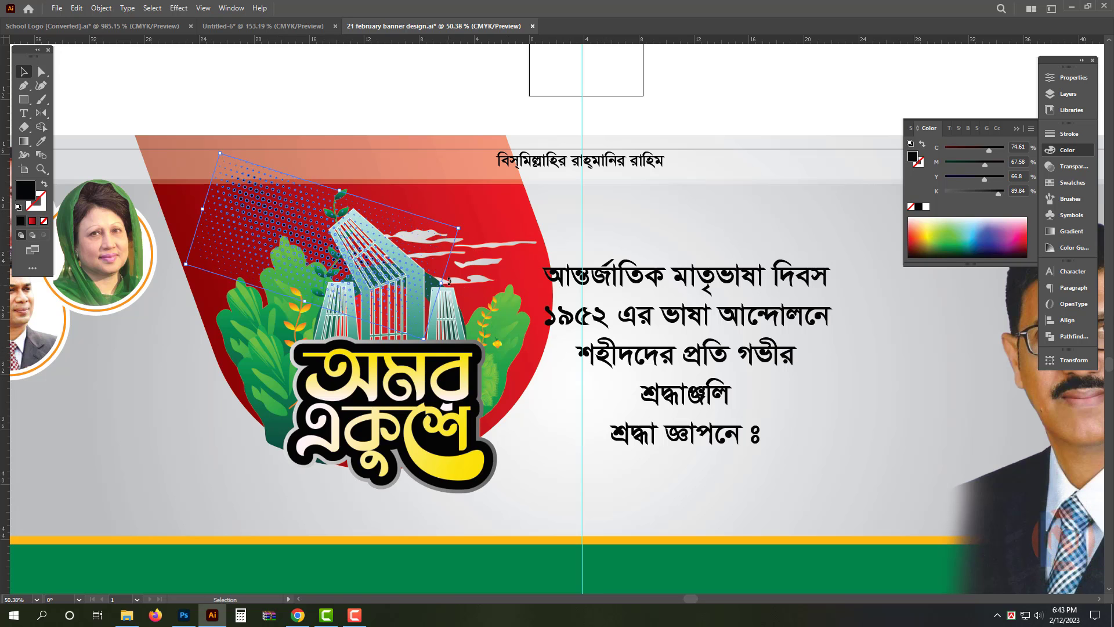
pyautogui.moveTo(448, 281); pyautogui.dragTo(466, 243)
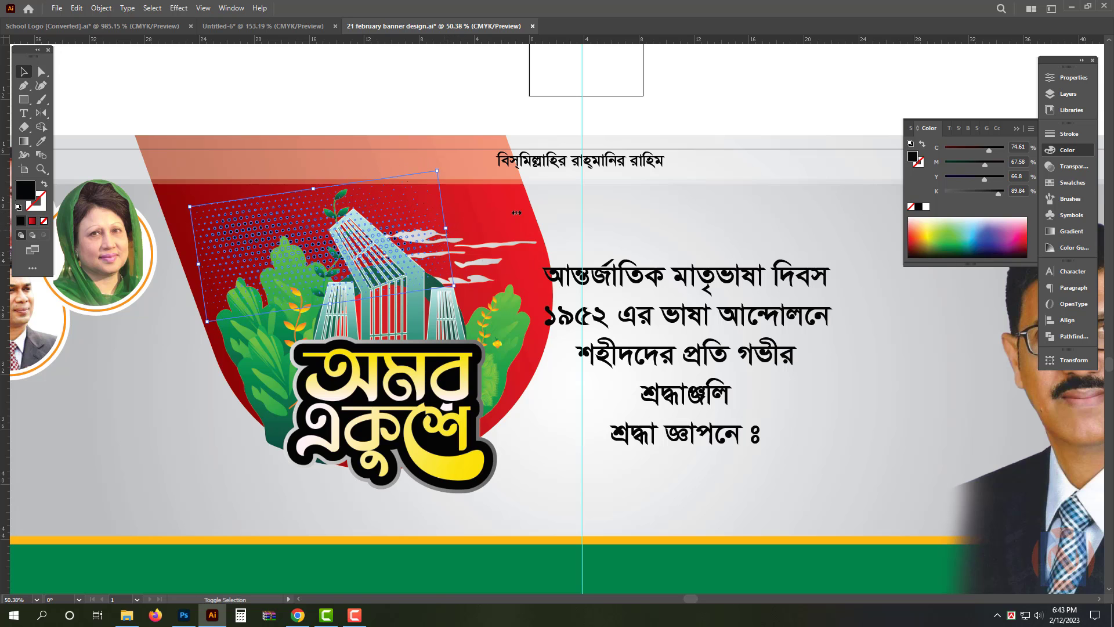
pyautogui.moveTo(517, 213); pyautogui.dragTo(539, 210)
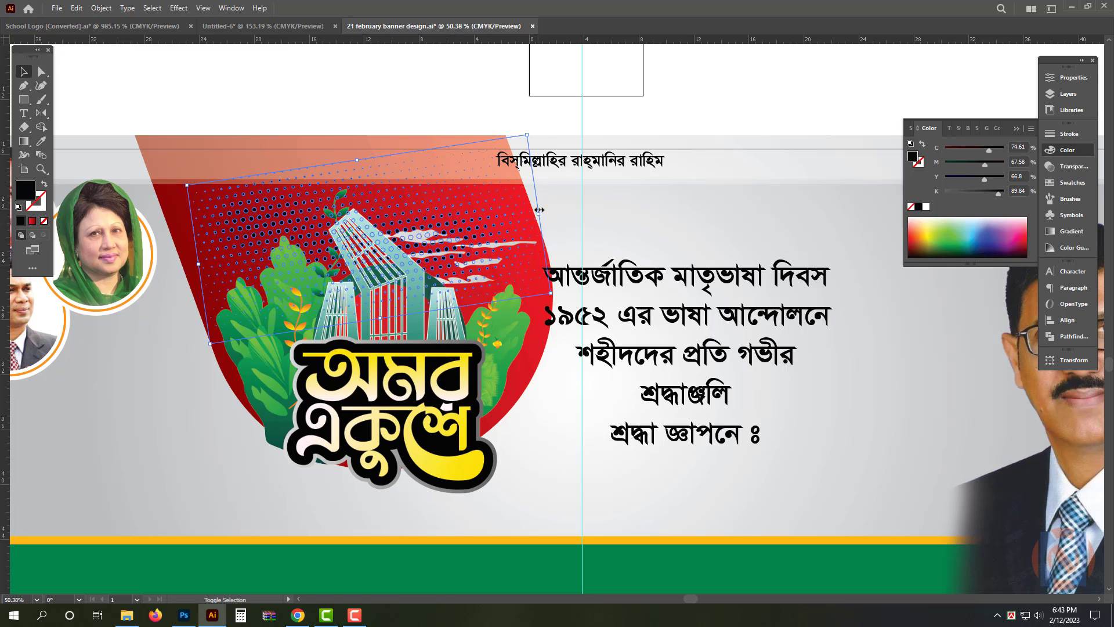
pyautogui.hotkey('shift', 'Right')
pyautogui.hotkey('shift', 'Right')
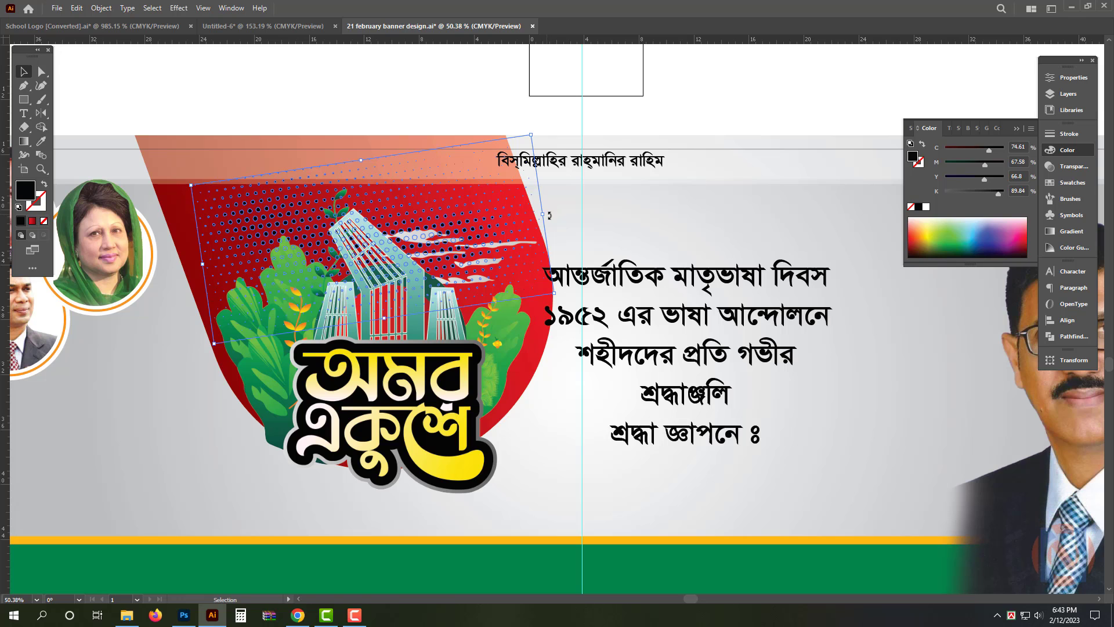
pyautogui.moveTo(582, 228)
pyautogui.mouseDown()
pyautogui.moveTo(572, 252)
pyautogui.moveTo(575, 238)
pyautogui.mouseUp()
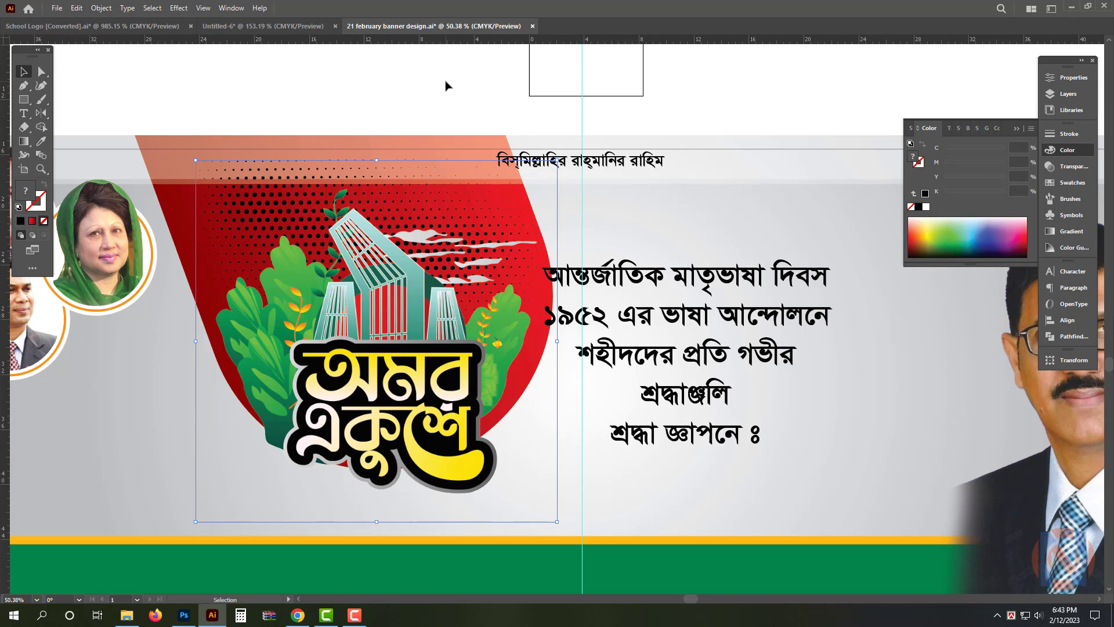
# Scale down the red shape behind the logo and reposition the logo group over it
pyautogui.moveTo(378, 373); pyautogui.dragTo(378, 349)
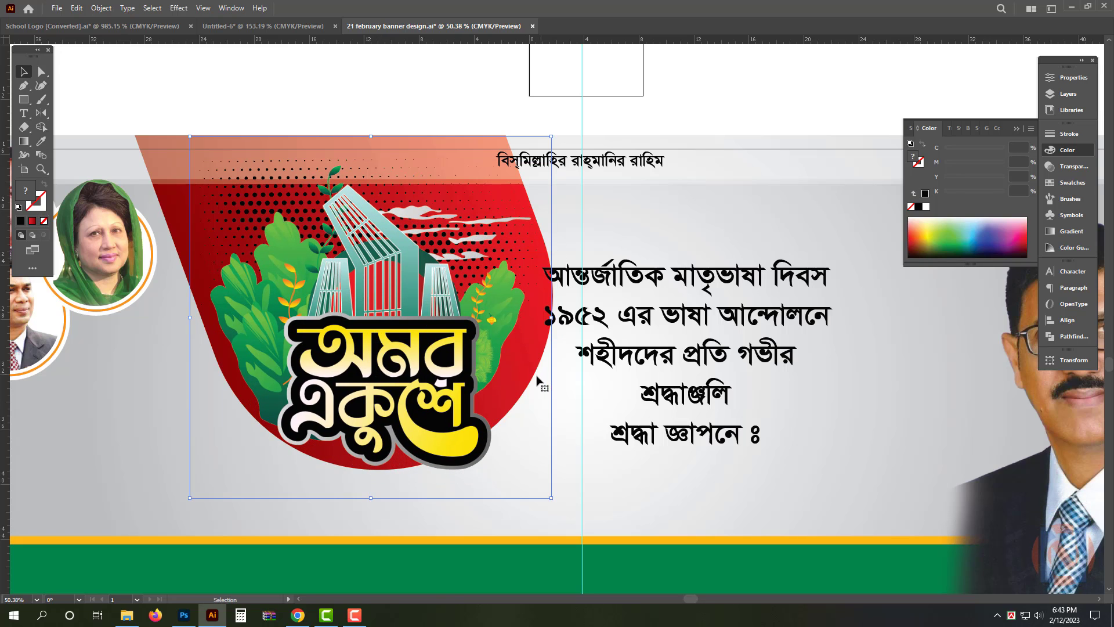
pyautogui.press('v')
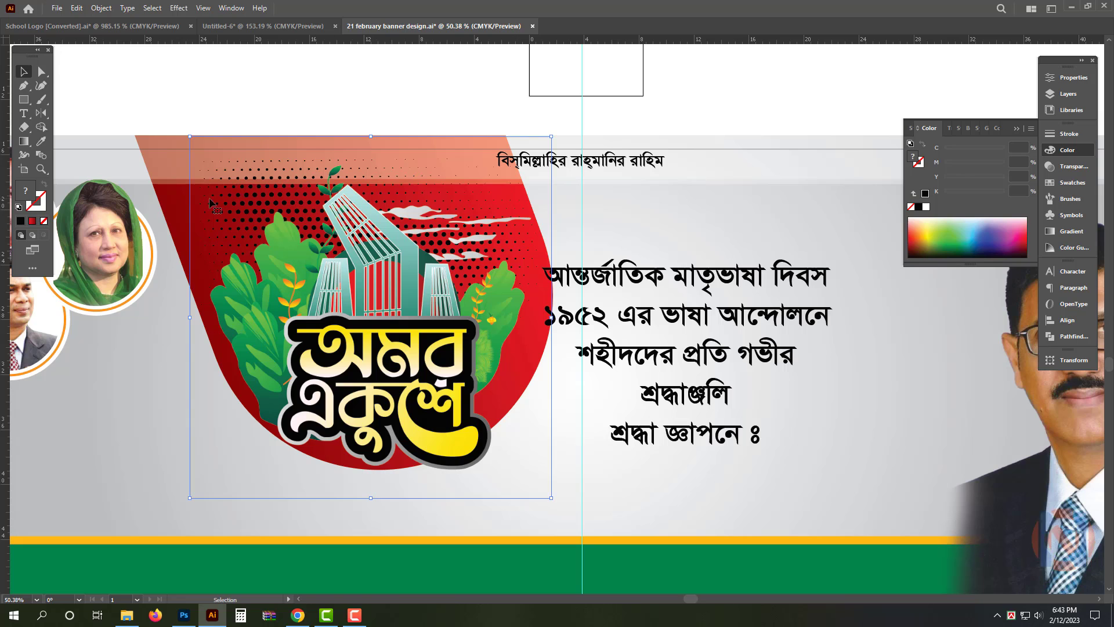
pyautogui.click(519, 375)
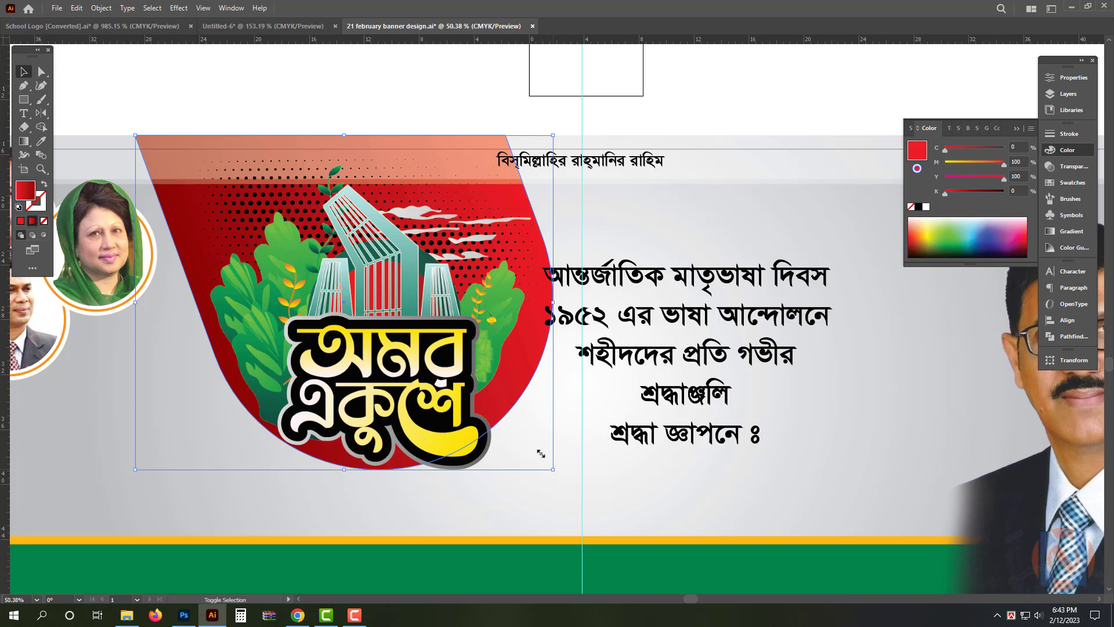
pyautogui.moveTo(541, 453); pyautogui.dragTo(524, 435)
pyautogui.moveTo(428, 375); pyautogui.dragTo(400, 378)
pyautogui.click(444, 207)
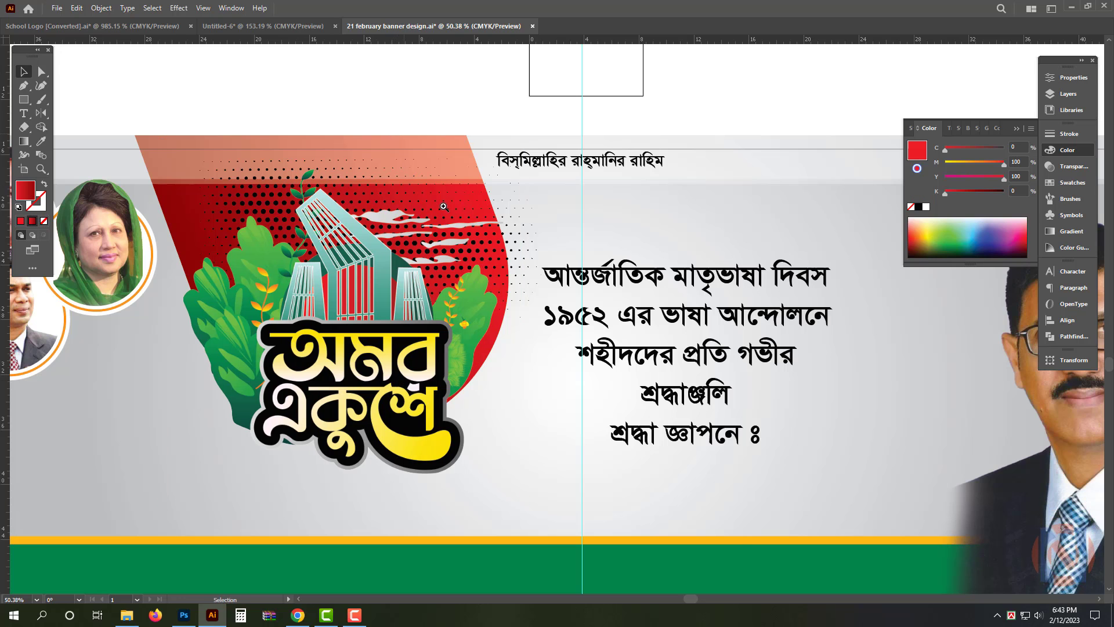
pyautogui.moveTo(443, 206); pyautogui.dragTo(374, 216)
pyautogui.moveTo(449, 270); pyautogui.dragTo(488, 272)
pyautogui.moveTo(366, 296); pyautogui.dragTo(368, 296)
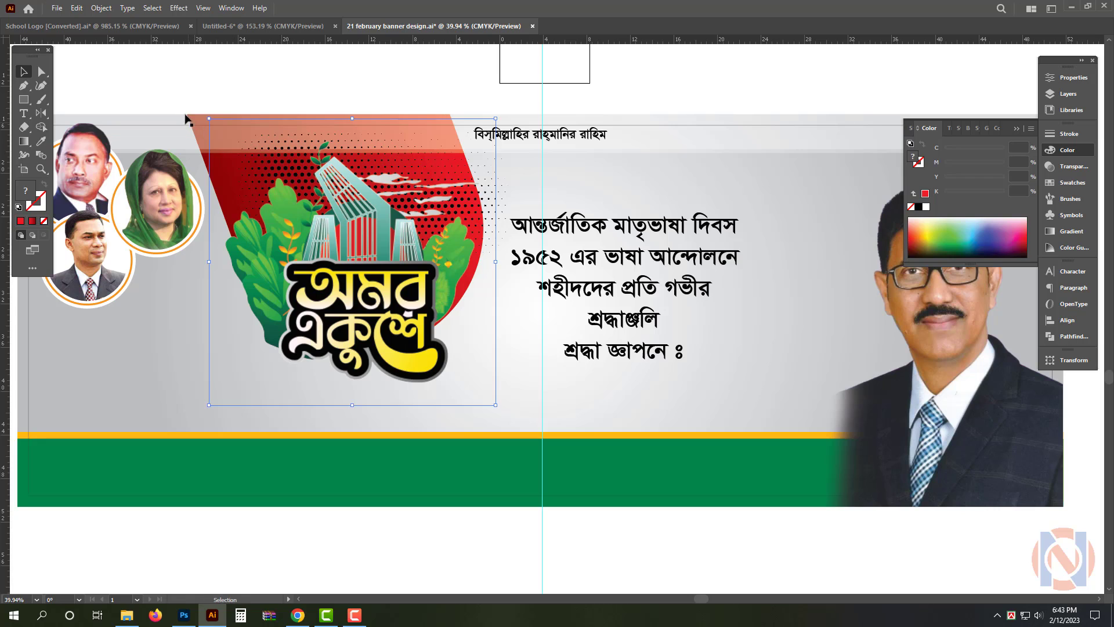
# Nudge the logo and the red shape together slightly to the left, towards the portraits
pyautogui.click(210, 87)
pyautogui.click(229, 200)
pyautogui.keyDown('shift'); pyautogui.click(203, 157); pyautogui.keyUp('shift')
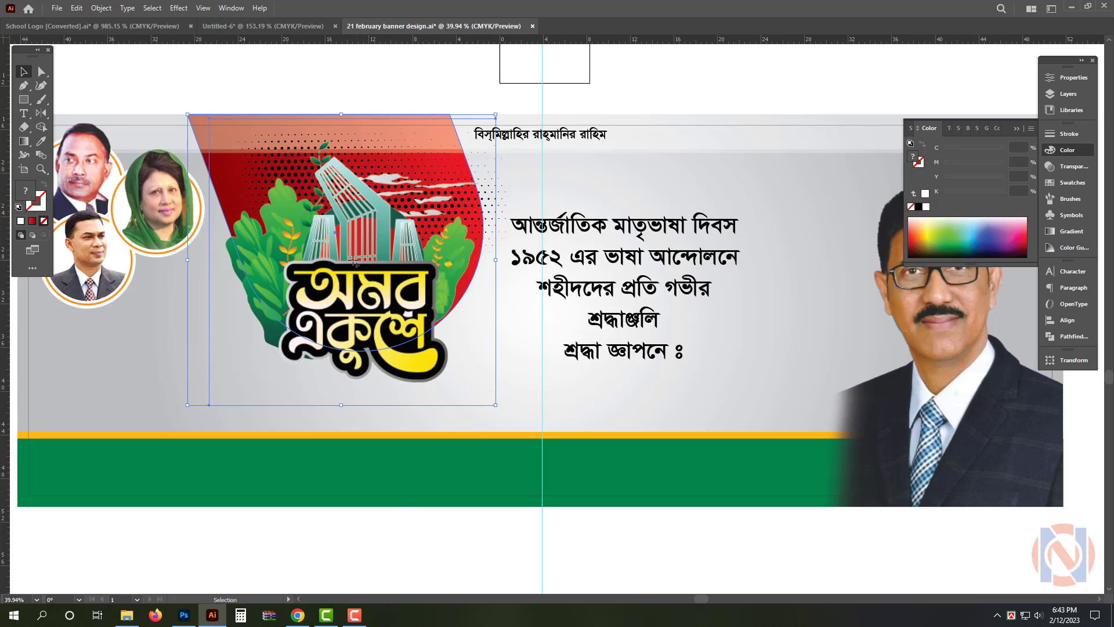
pyautogui.hotkey('shift', 'Left')
pyautogui.hotkey('shift', 'Left')
pyautogui.hotkey('shift', 'Left')
pyautogui.click(486, 91)
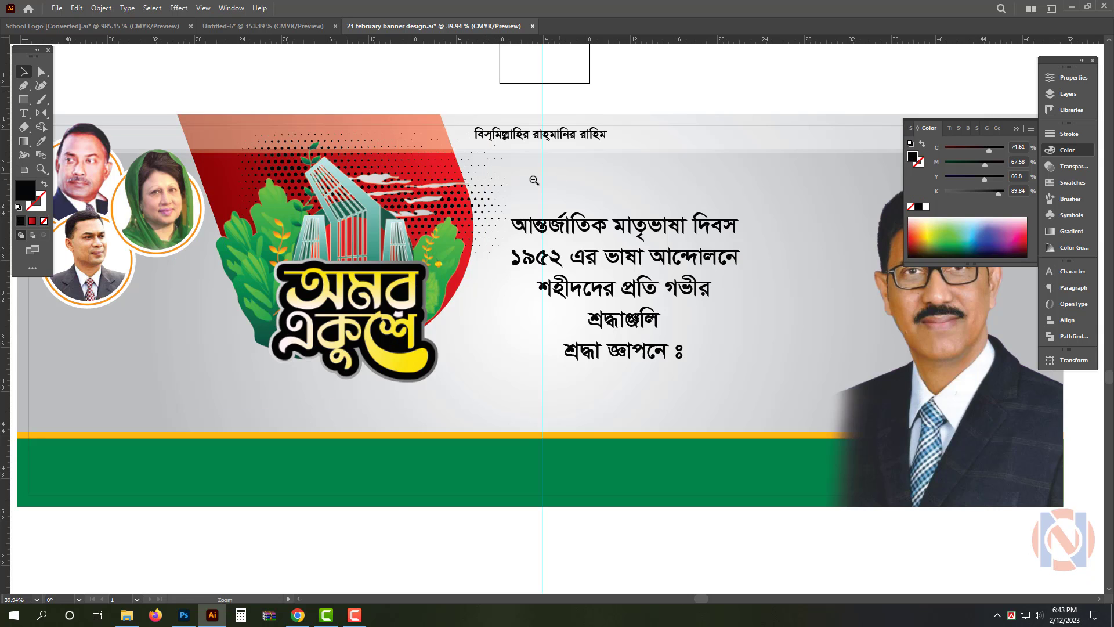
# Bring the sculpture image to the front, place it at the banner's lower-left edge below the portraits, and enlarge it
pyautogui.scroll(-4, 549, 181)
pyautogui.moveTo(636, 122); pyautogui.dragTo(603, 185)
pyautogui.moveTo(611, 140); pyautogui.dragTo(417, 333)
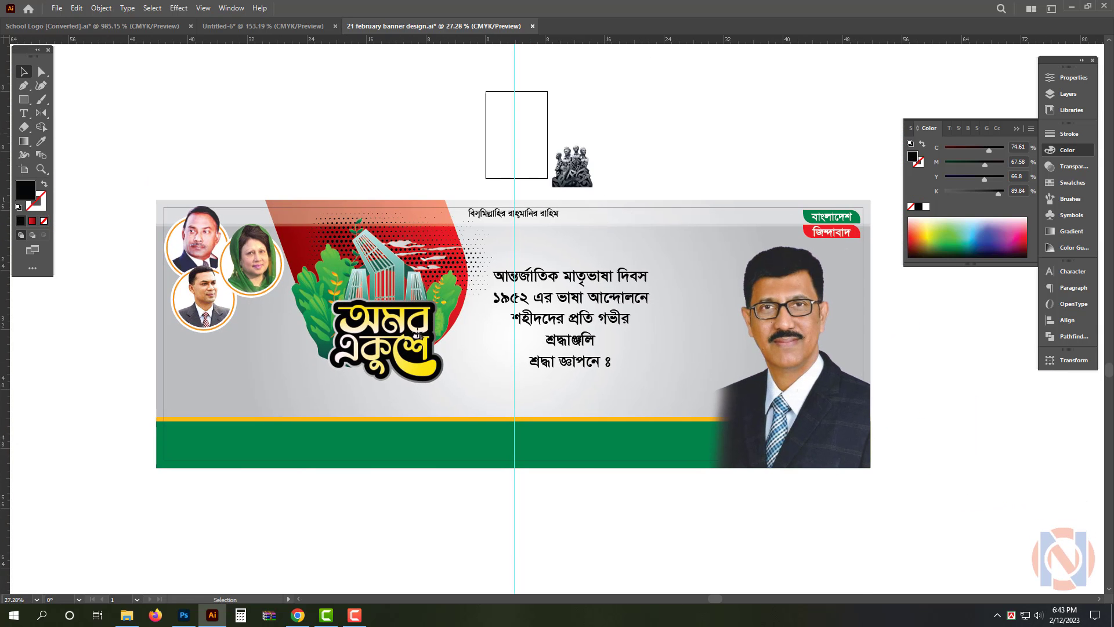
pyautogui.hotkey('ctrl', 'shift', ']')
pyautogui.moveTo(263, 367); pyautogui.dragTo(258, 468)
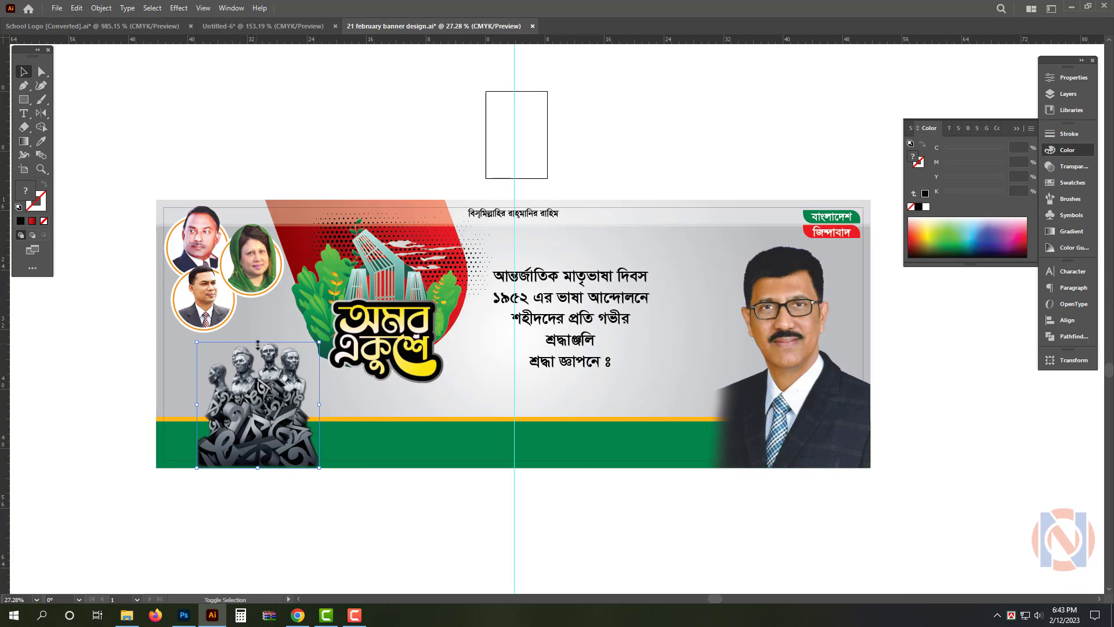
pyautogui.moveTo(258, 342); pyautogui.dragTo(258, 328)
pyautogui.moveTo(251, 395); pyautogui.dragTo(238, 395)
pyautogui.hotkey('ctrl', 'space')
pyautogui.moveTo(204, 441); pyautogui.dragTo(366, 441)
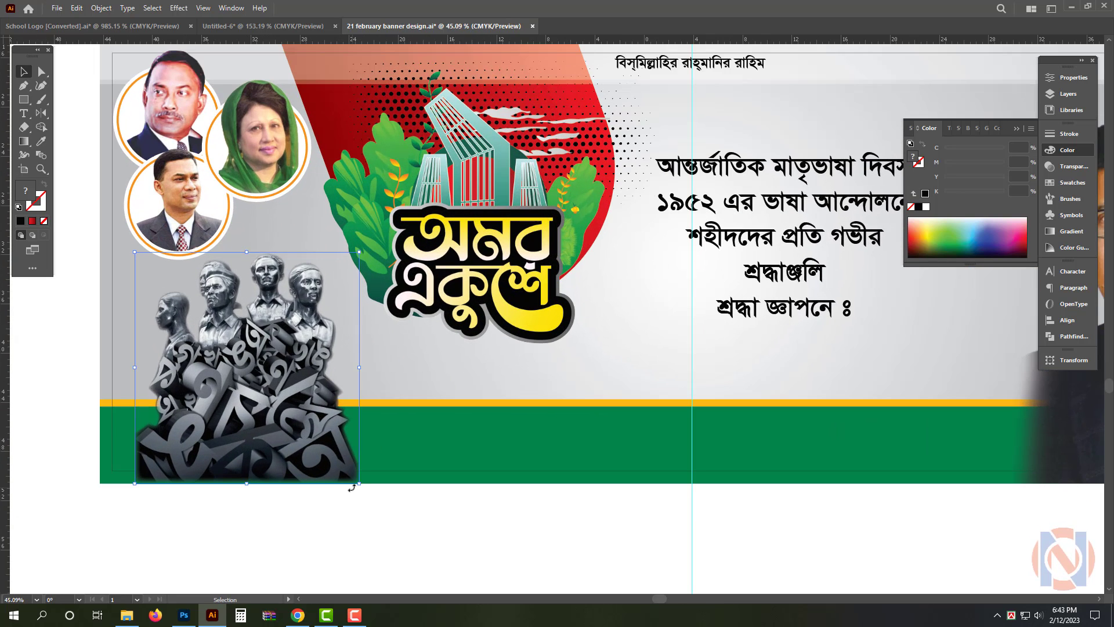
pyautogui.click(429, 512)
pyautogui.click(395, 449)
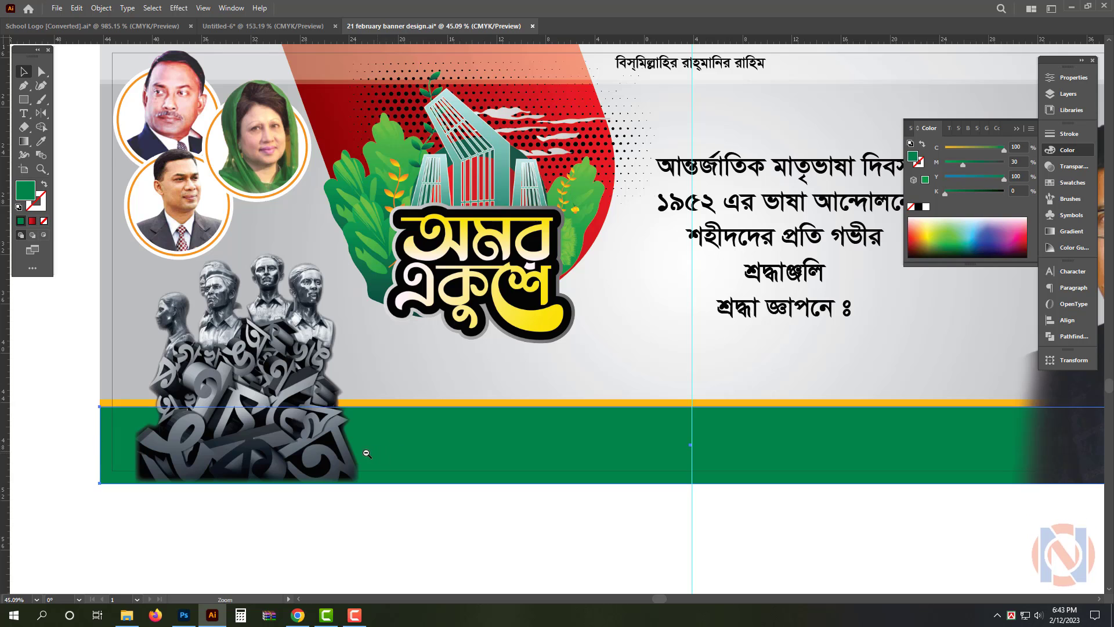
pyautogui.moveTo(366, 453); pyautogui.dragTo(319, 454)
pyautogui.moveTo(429, 455); pyautogui.dragTo(348, 455)
pyautogui.click(368, 491)
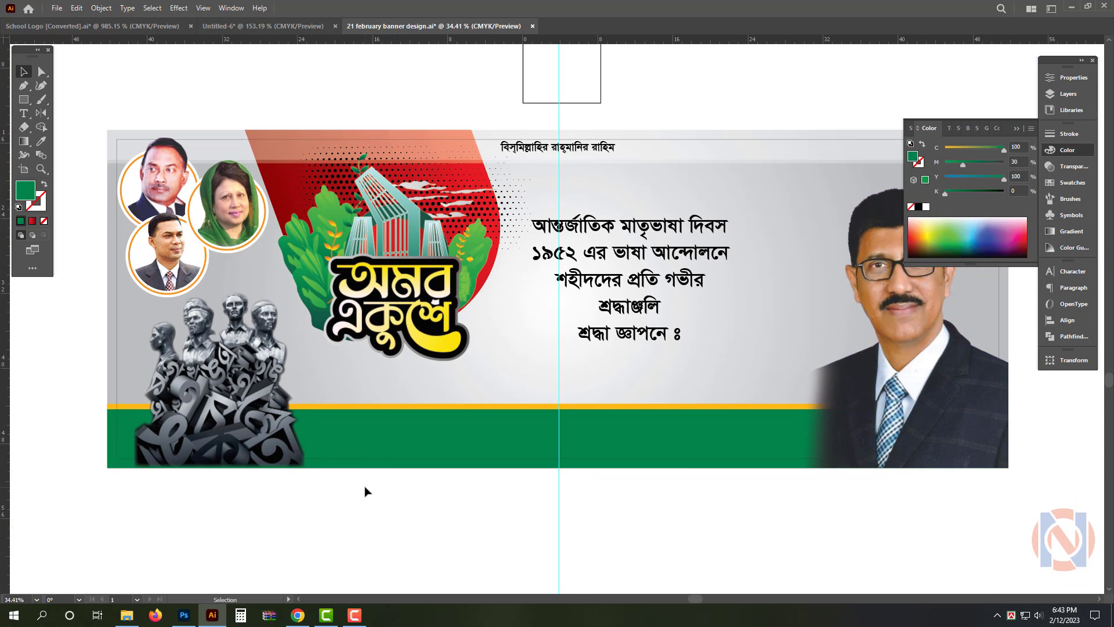
pyautogui.click(378, 348)
pyautogui.moveTo(395, 395); pyautogui.dragTo(387, 429)
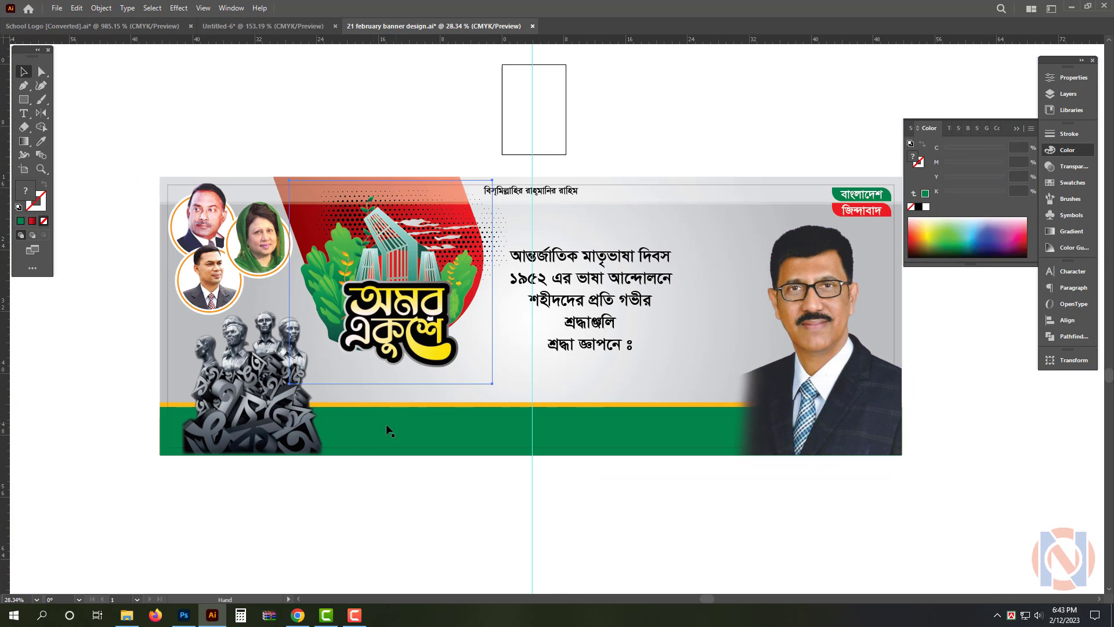
pyautogui.click(399, 515)
# Draw a straight diagonal line with the Pen tool from the banner's upper-left corner to below its green footer
pyautogui.press('p')
pyautogui.click(151, 174)
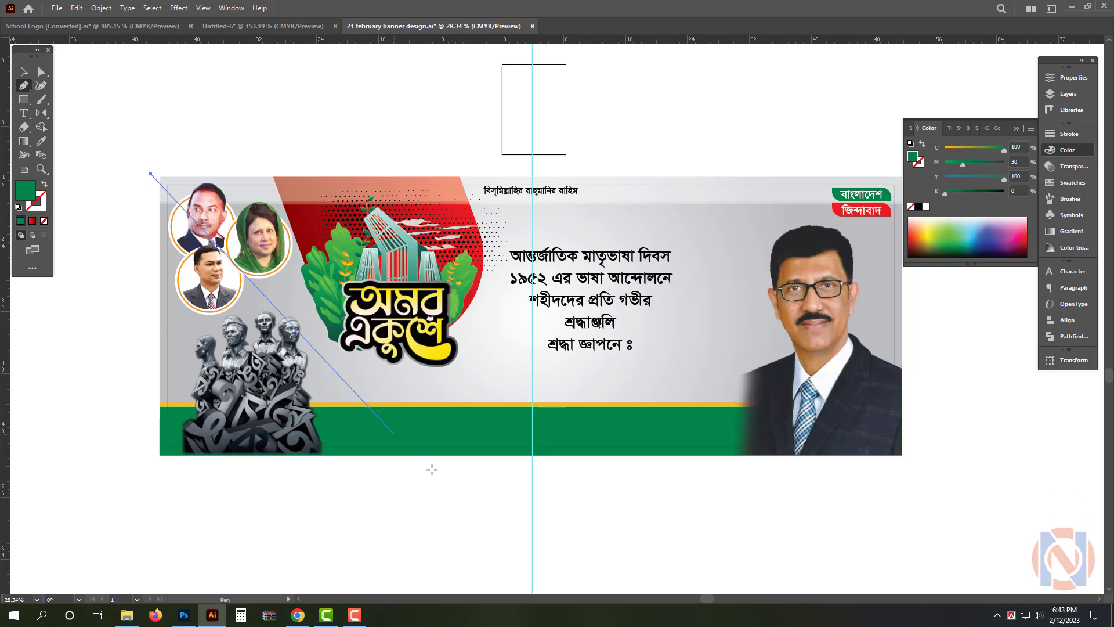
pyautogui.click(473, 494)
pyautogui.press('v')
pyautogui.click(440, 505)
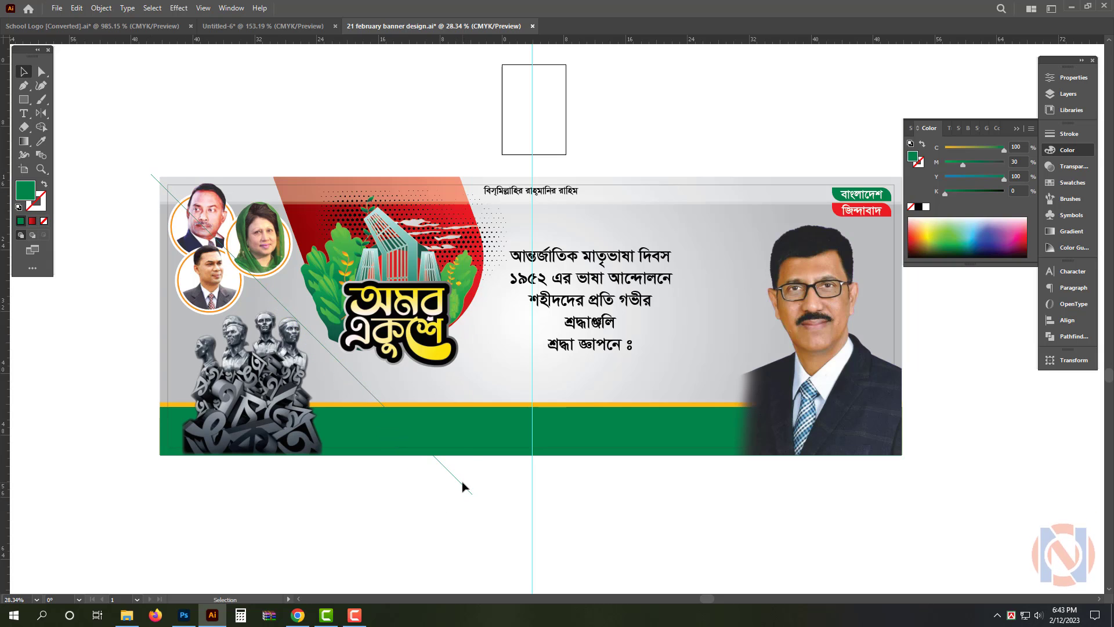
# Divide the grey background copy along the diagonal line, ungroup the pieces, and delete the large right-hand piece
pyautogui.click(680, 386)
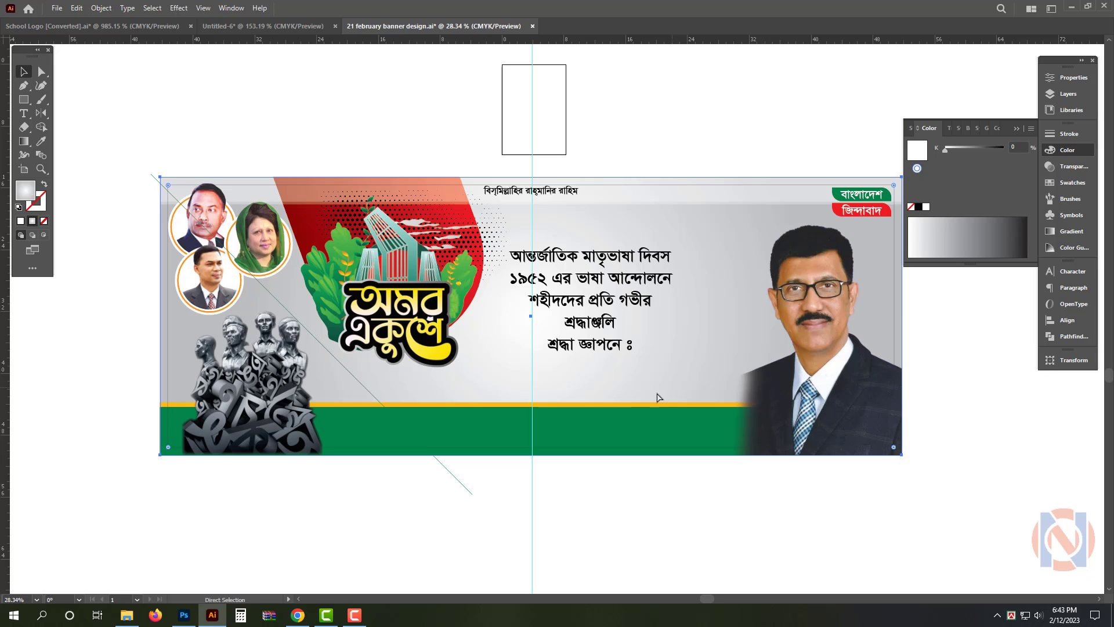
pyautogui.keyDown('shift'); pyautogui.click(464, 487); pyautogui.keyUp('shift')
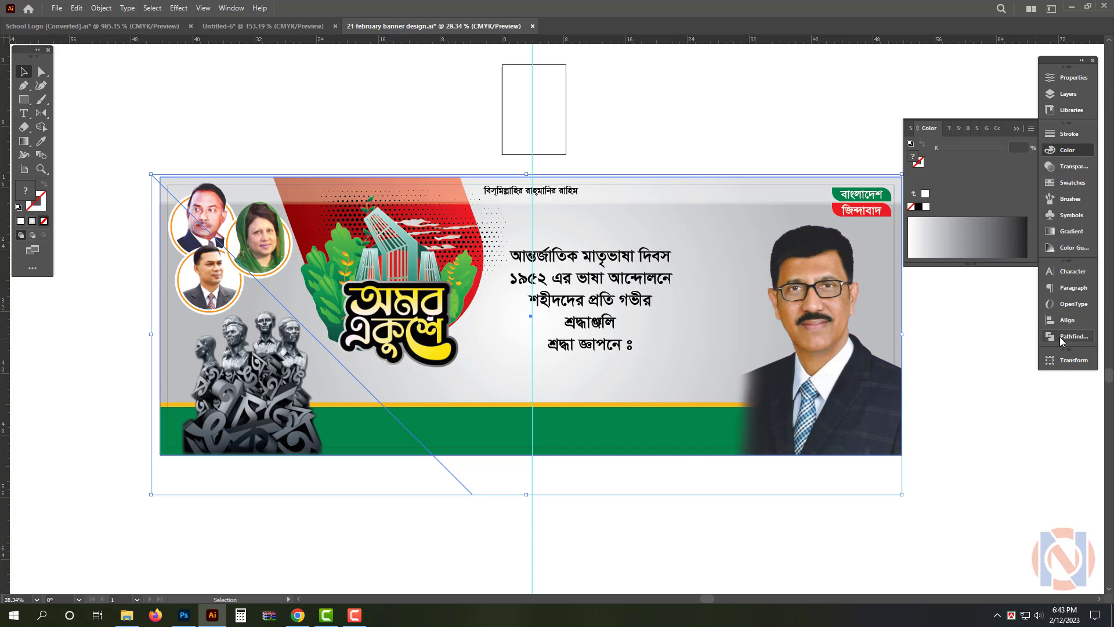
pyautogui.click(1061, 338)
pyautogui.click(917, 327)
pyautogui.rightClick(727, 266)
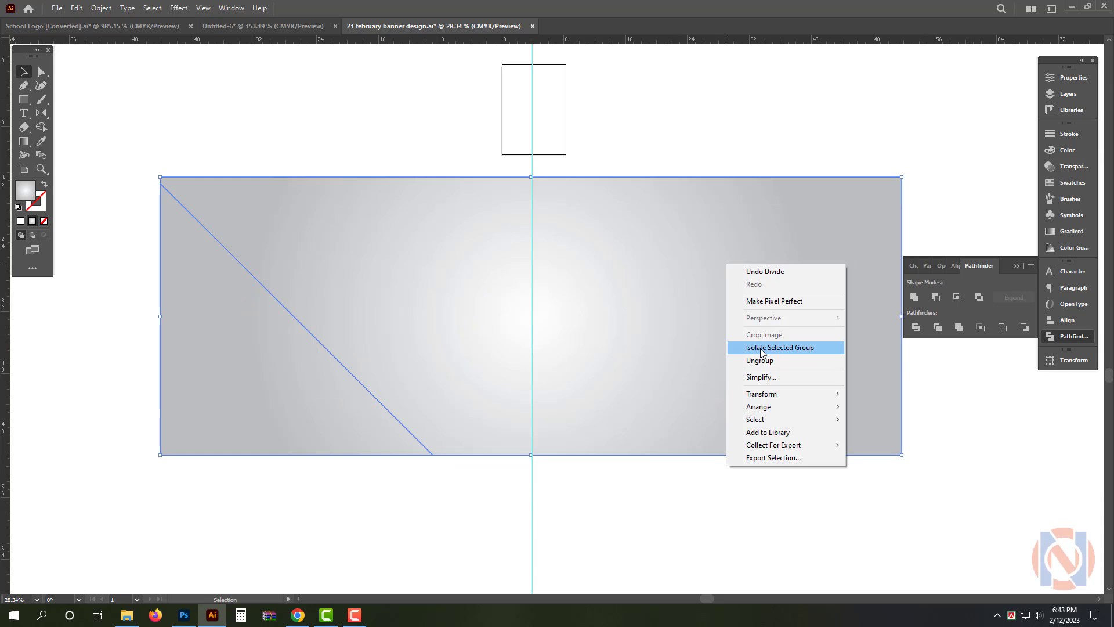
pyautogui.click(760, 360)
pyautogui.click(617, 336)
pyautogui.press('Delete')
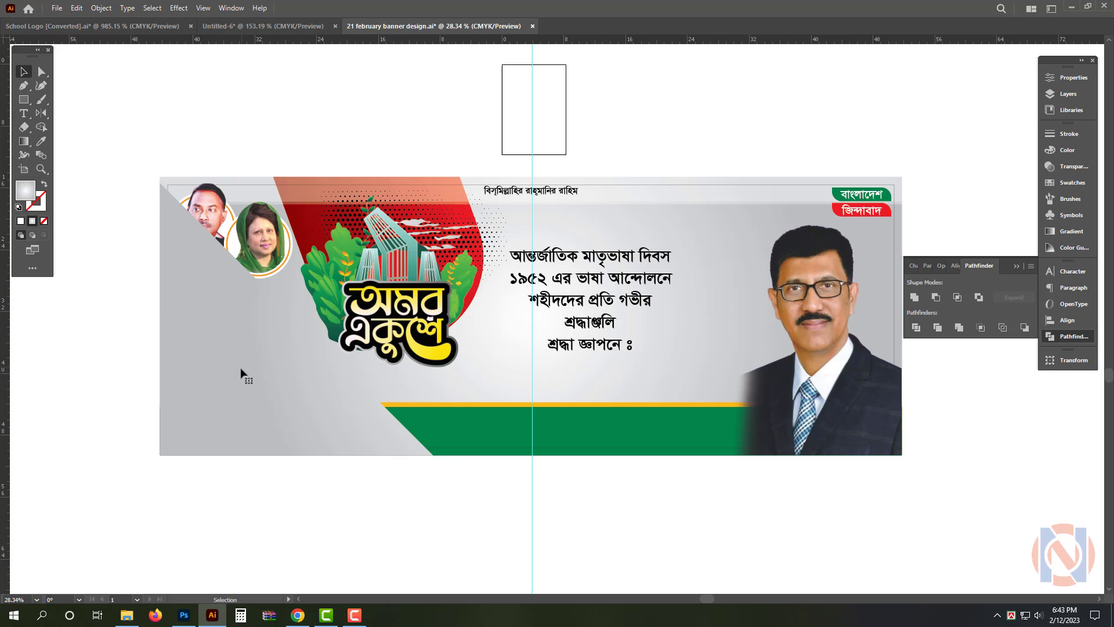
# Reposition the grey triangle's radial gradient so its light centre lies near the diagonal edge and it darkens towards the lower left
pyautogui.click(242, 374)
pyautogui.scroll(1, 253, 357)
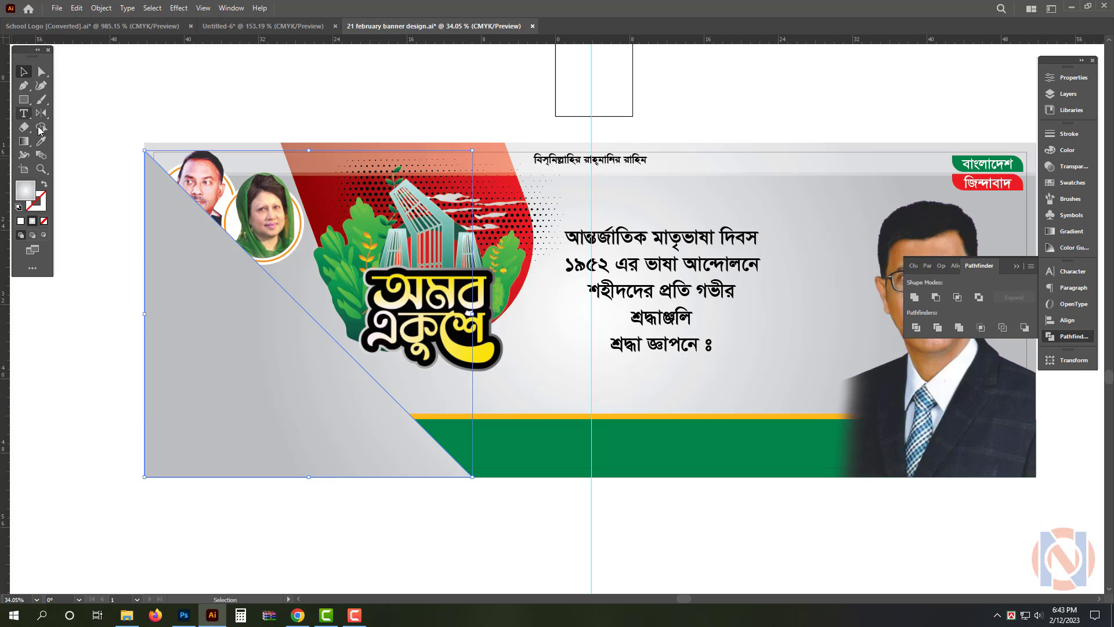
pyautogui.click(24, 141)
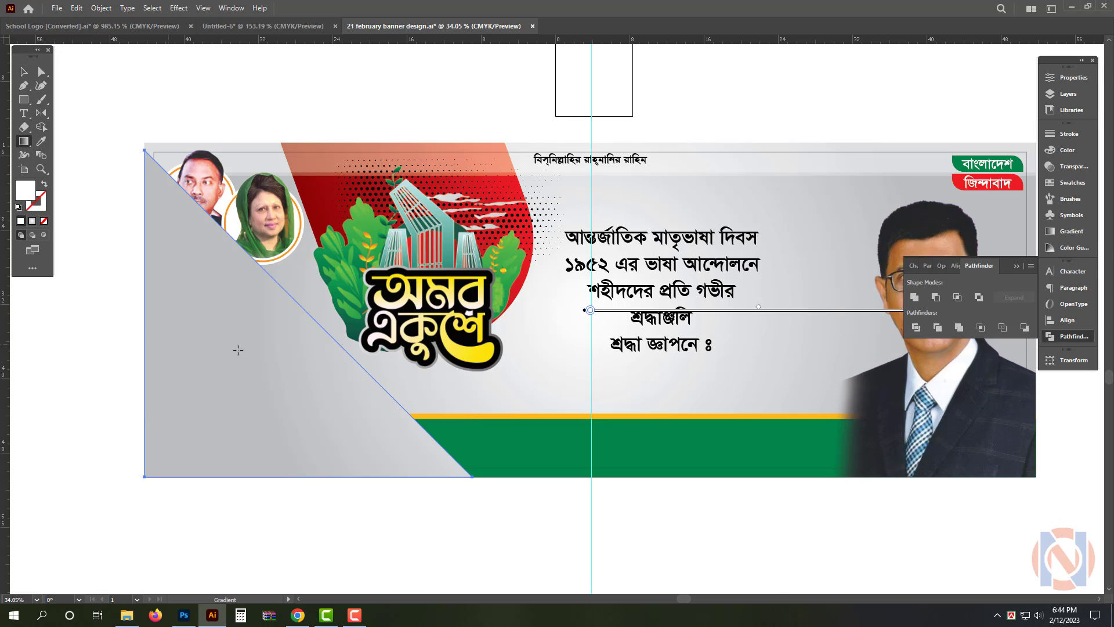
pyautogui.moveTo(265, 314); pyautogui.dragTo(186, 445)
pyautogui.press('v')
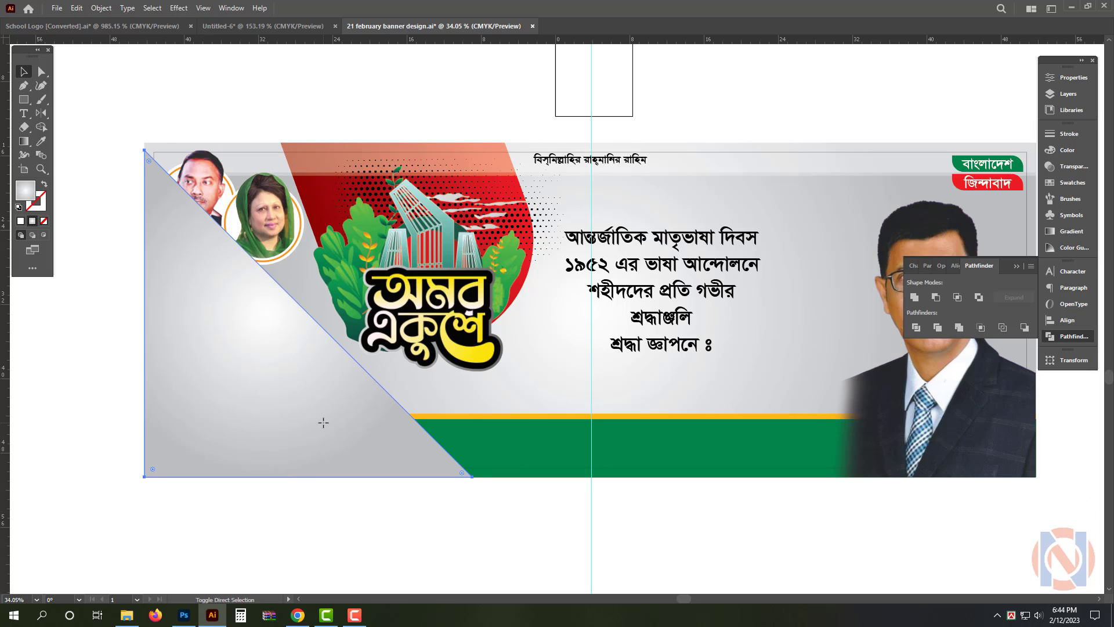
# Send the grey triangle behind the portraits, sculpture, logo and footer, and raise it just above the banner background
pyautogui.hotkey('ctrl', 'shift', '[')
pyautogui.keyDown('shift'); pyautogui.click(274, 411); pyautogui.keyUp('shift')
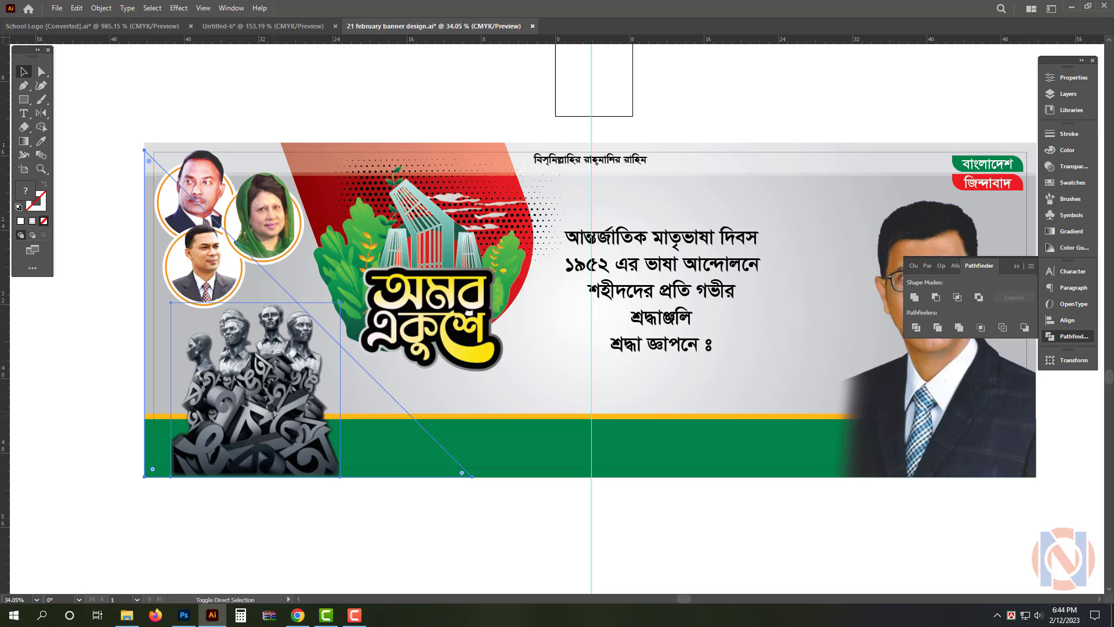
pyautogui.hotkey('ctrl', ']')
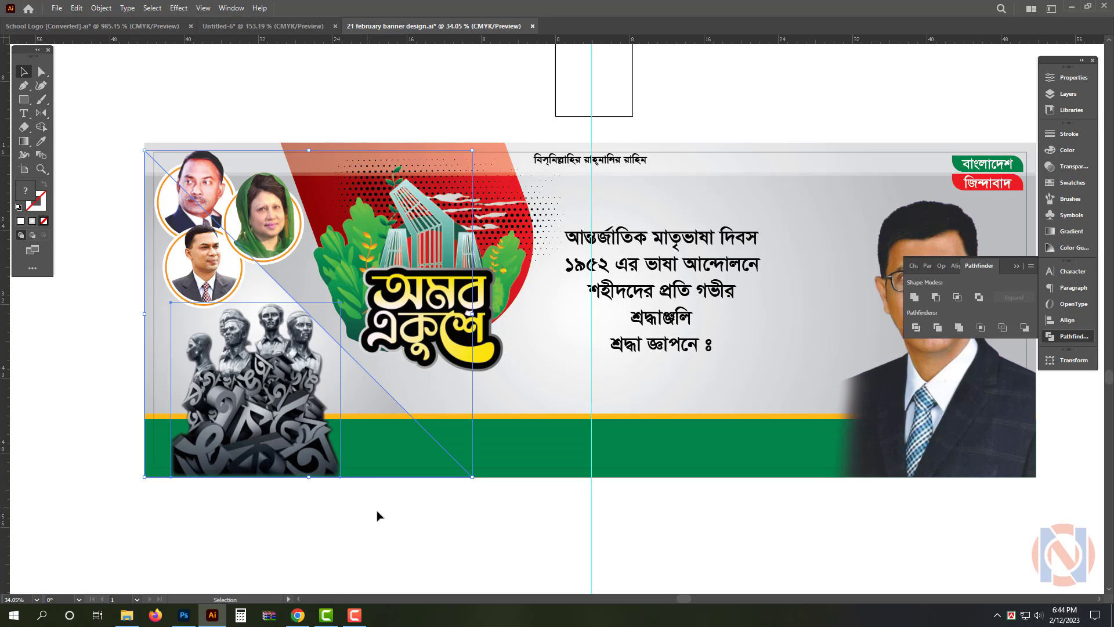
# Send the green footer bar and its yellow stripe behind the grey triangle, keeping them above the banner background
pyautogui.click(337, 533)
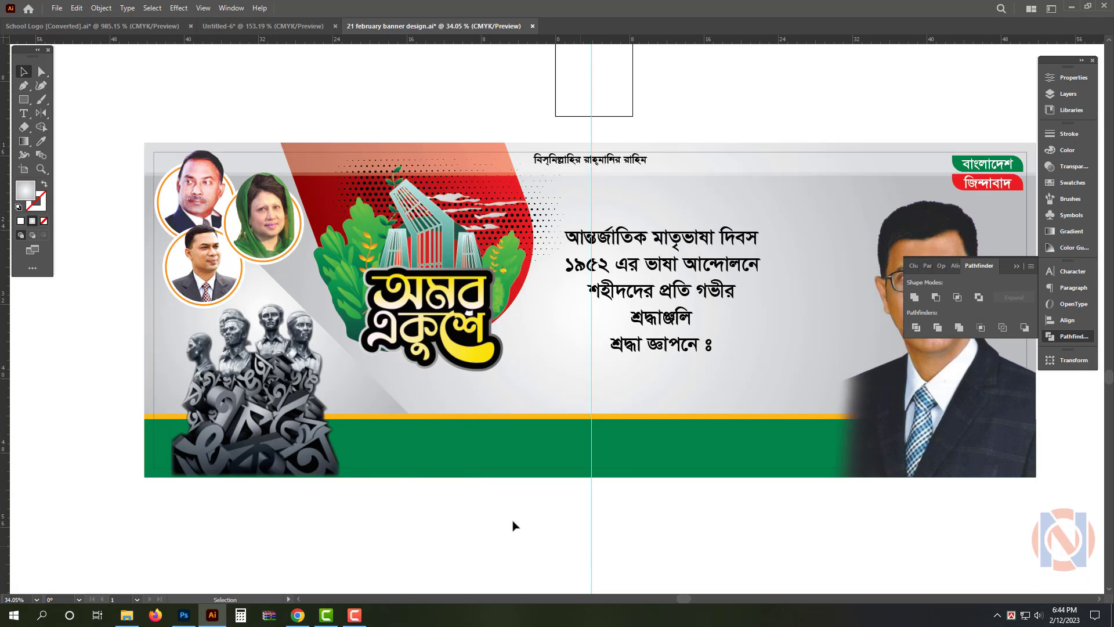
pyautogui.click(376, 400)
pyautogui.keyDown('shift'); pyautogui.click(308, 391); pyautogui.keyUp('shift')
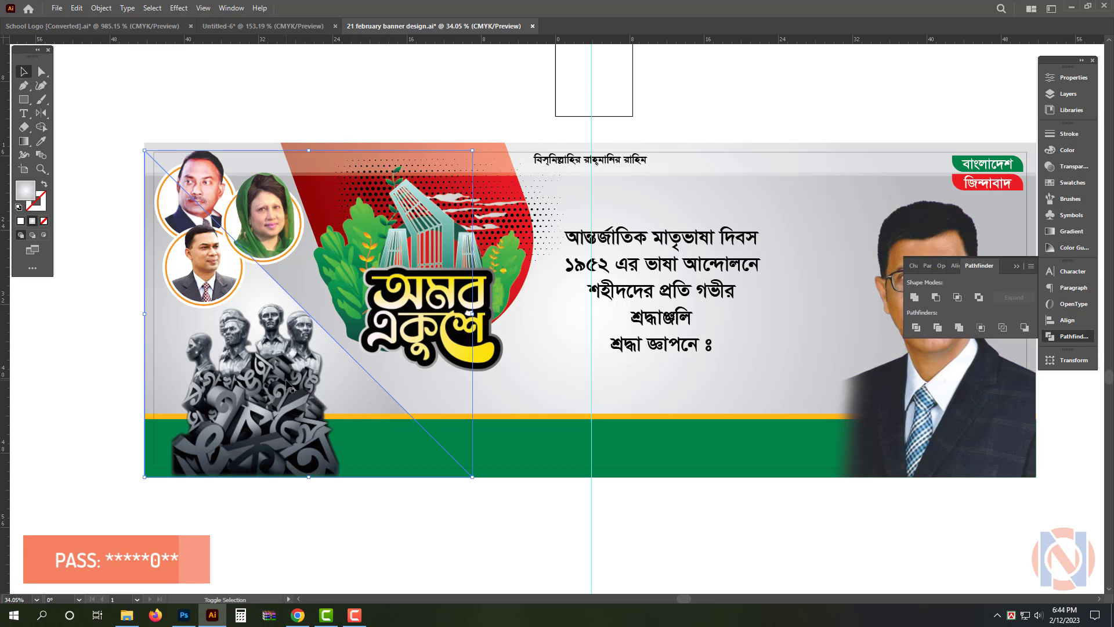
pyautogui.click(555, 434)
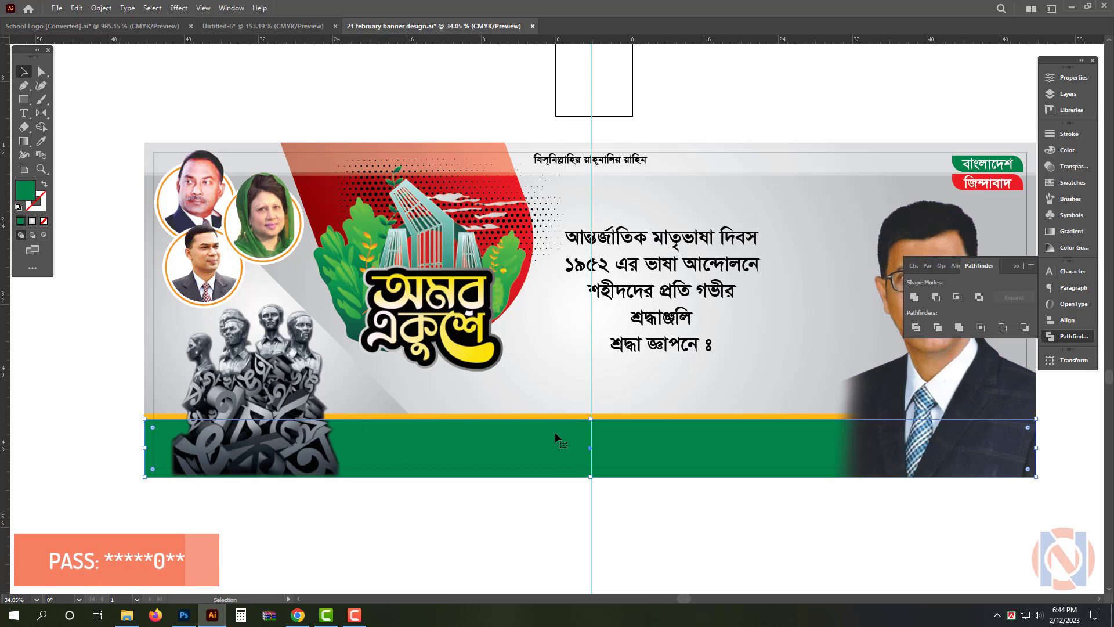
pyautogui.keyDown('shift'); pyautogui.click(553, 416); pyautogui.keyUp('shift')
pyautogui.hotkey('ctrl', 'shift', '[')
pyautogui.hotkey('ctrl', ']')
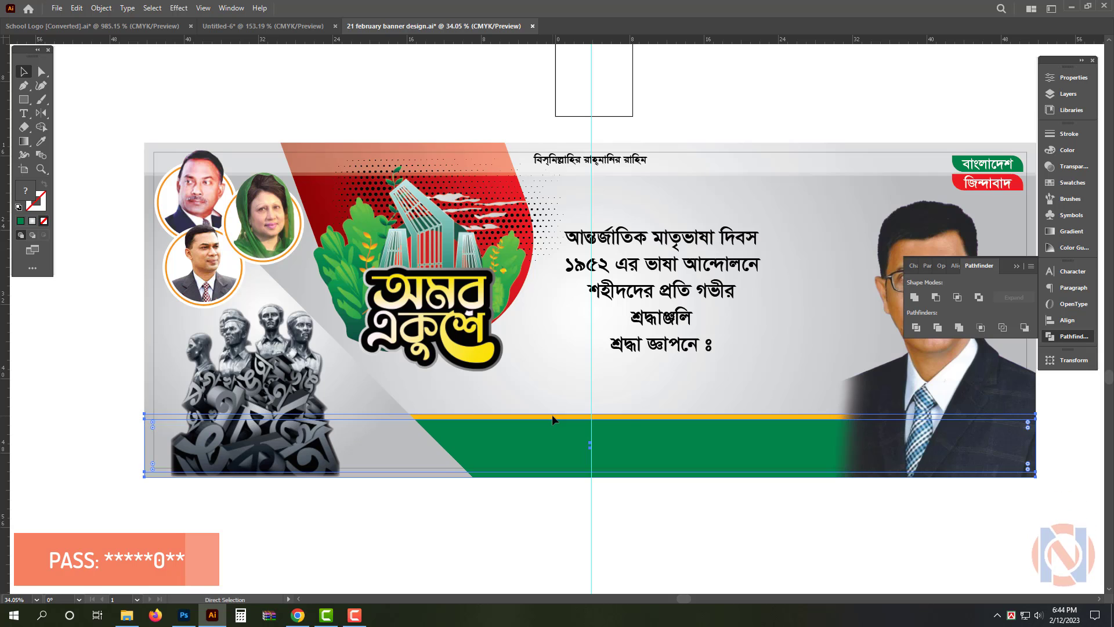
pyautogui.click(590, 540)
# Move the sculpture image towards the banner's lower-left corner and enlarge it slightly, letting its base extend below the banner
pyautogui.click(401, 468)
pyautogui.scroll(2, 320, 407)
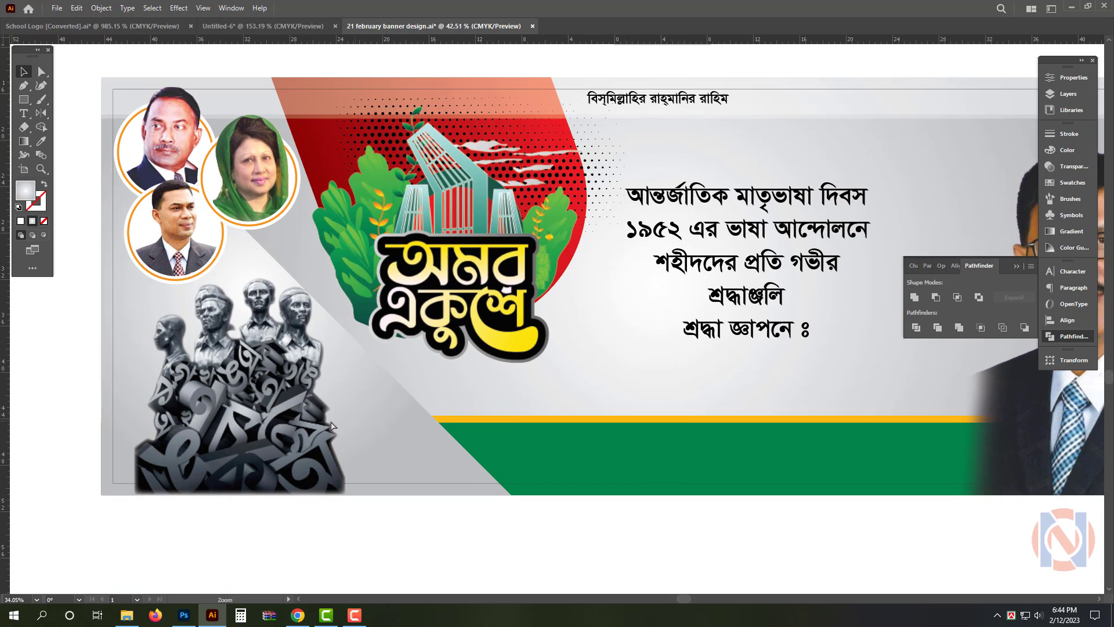
pyautogui.click(255, 423)
pyautogui.moveTo(255, 424); pyautogui.dragTo(217, 427)
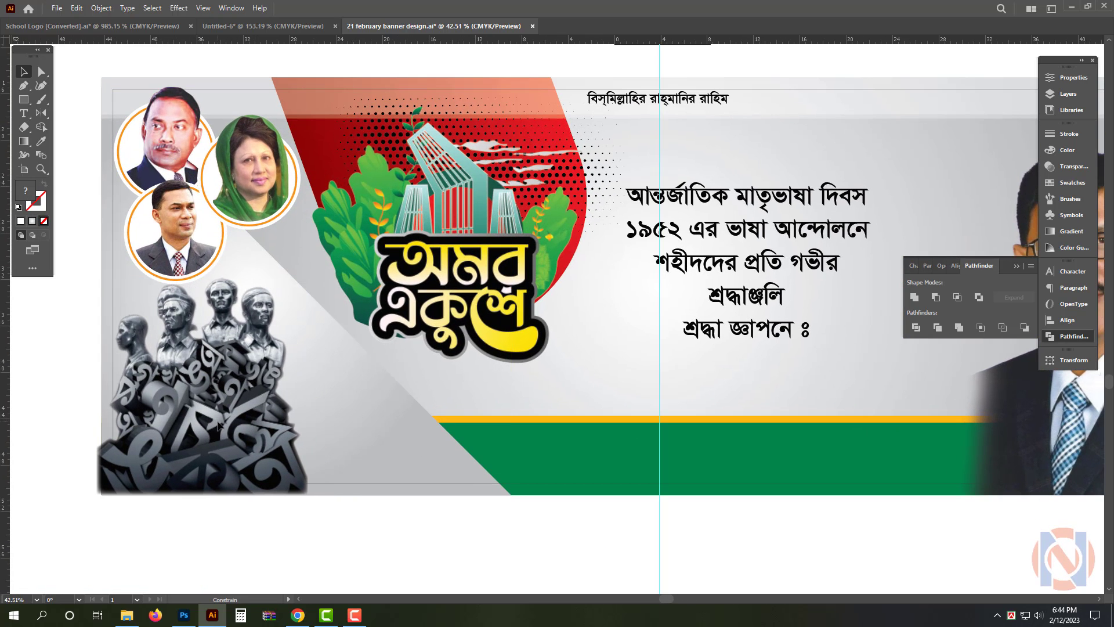
pyautogui.moveTo(309, 496); pyautogui.dragTo(331, 513)
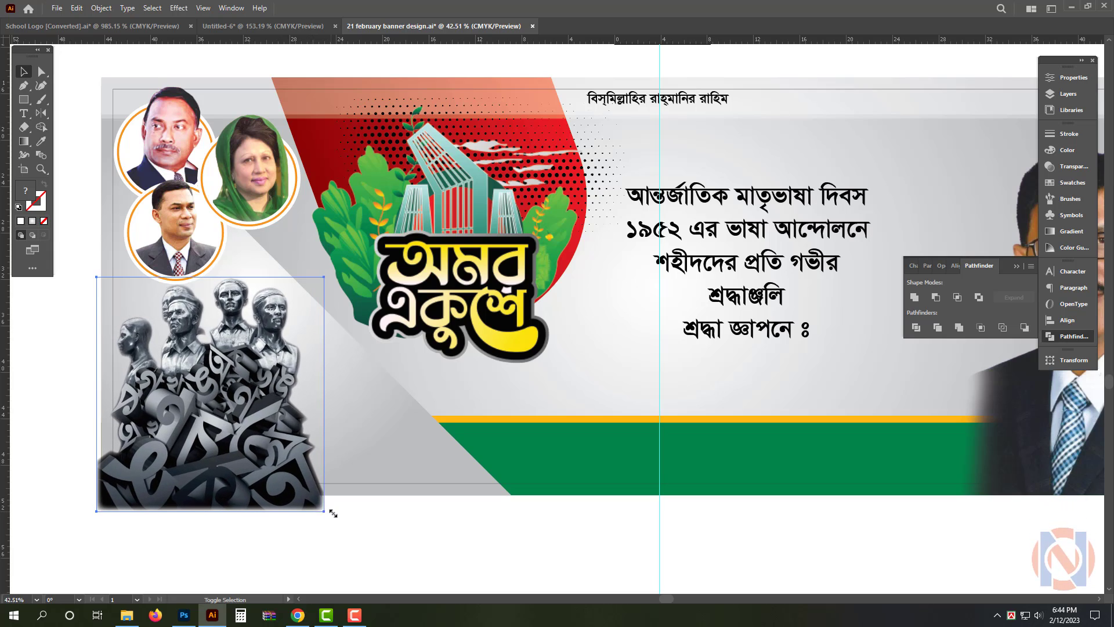
pyautogui.moveTo(286, 441); pyautogui.dragTo(299, 446)
# Try a yellow diagonal stripe along the grey triangle's edge, using a resized triangle copy and the footer stripe's colour
pyautogui.click(383, 455)
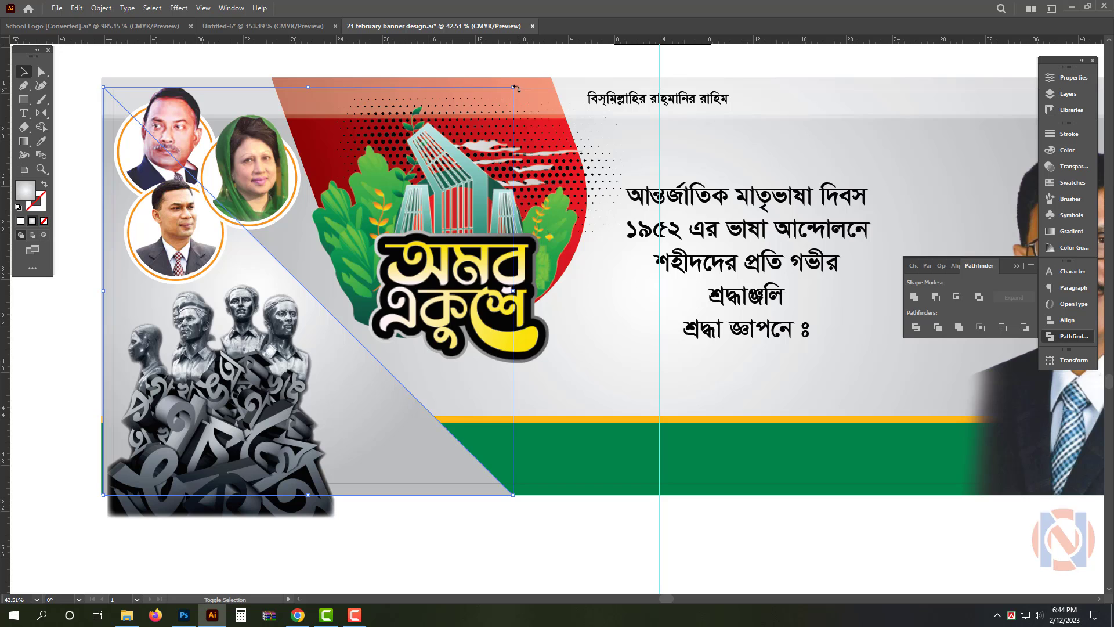
pyautogui.moveTo(514, 87)
pyautogui.mouseDown()
pyautogui.moveTo(500, 100)
pyautogui.moveTo(515, 91)
pyautogui.mouseUp()
pyautogui.press('i')
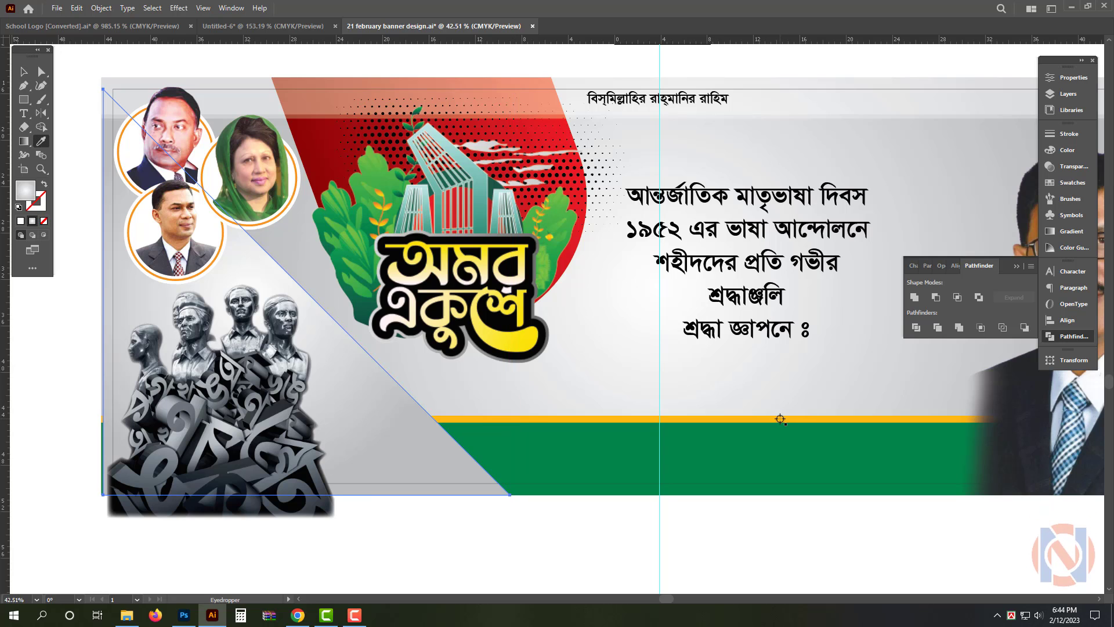
pyautogui.click(780, 418)
pyautogui.press('v')
pyautogui.click(435, 535)
pyautogui.scroll(-3, 428, 515)
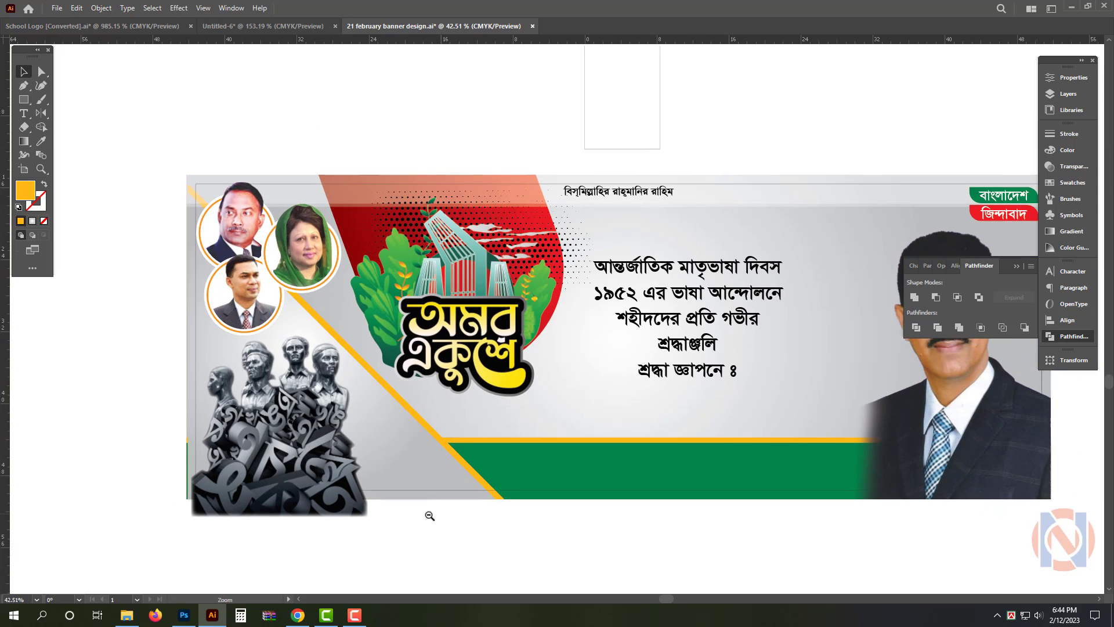
pyautogui.click(457, 462)
pyautogui.scroll(3, 459, 464)
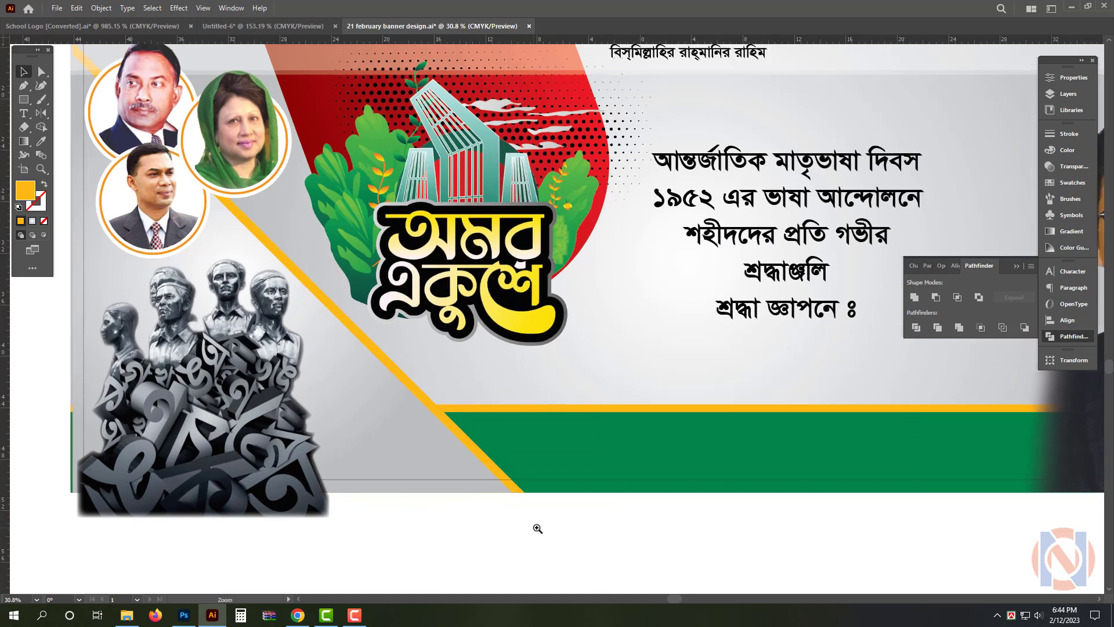
# Enlarge a copy of the grey triangle slightly past its diagonal edge and apply the top band's translucent white fill
pyautogui.click(486, 463)
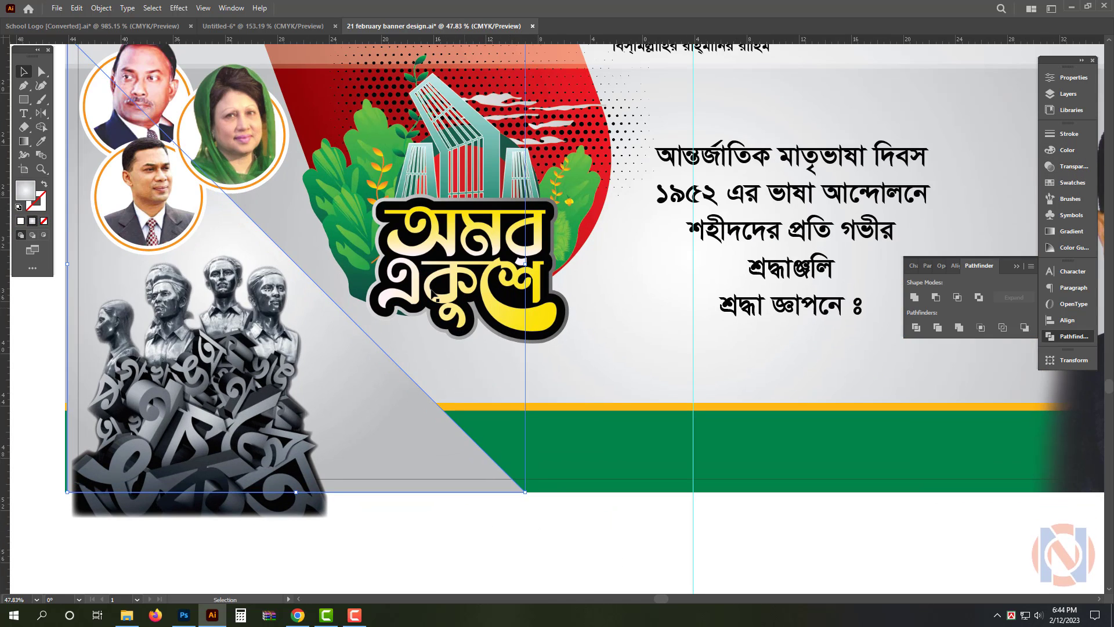
pyautogui.scroll(-2, 558, 351)
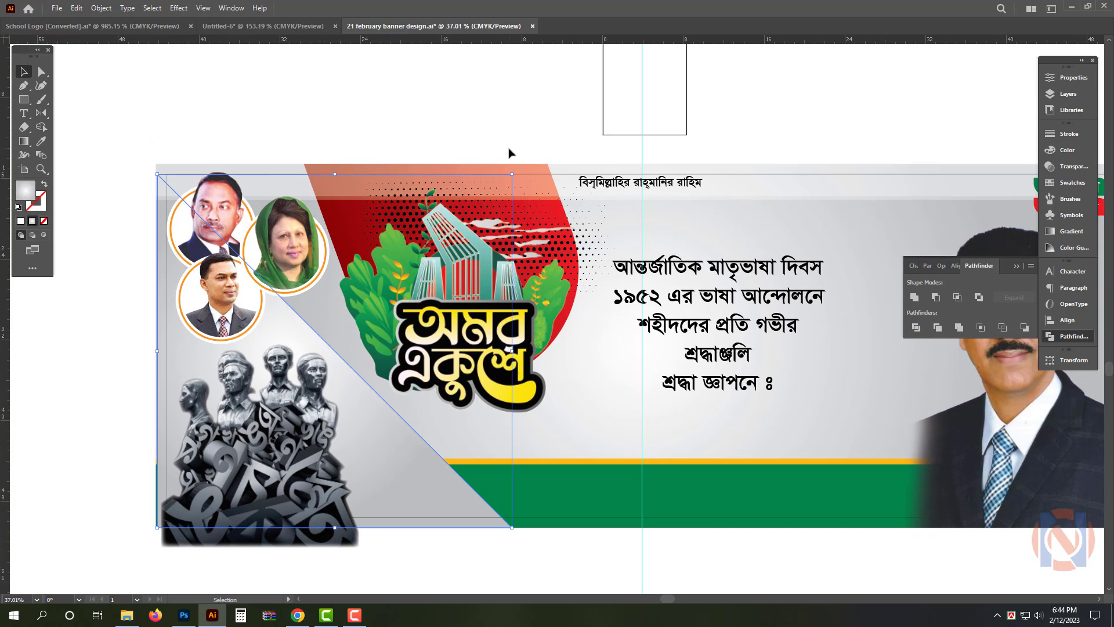
pyautogui.moveTo(518, 169); pyautogui.dragTo(522, 165)
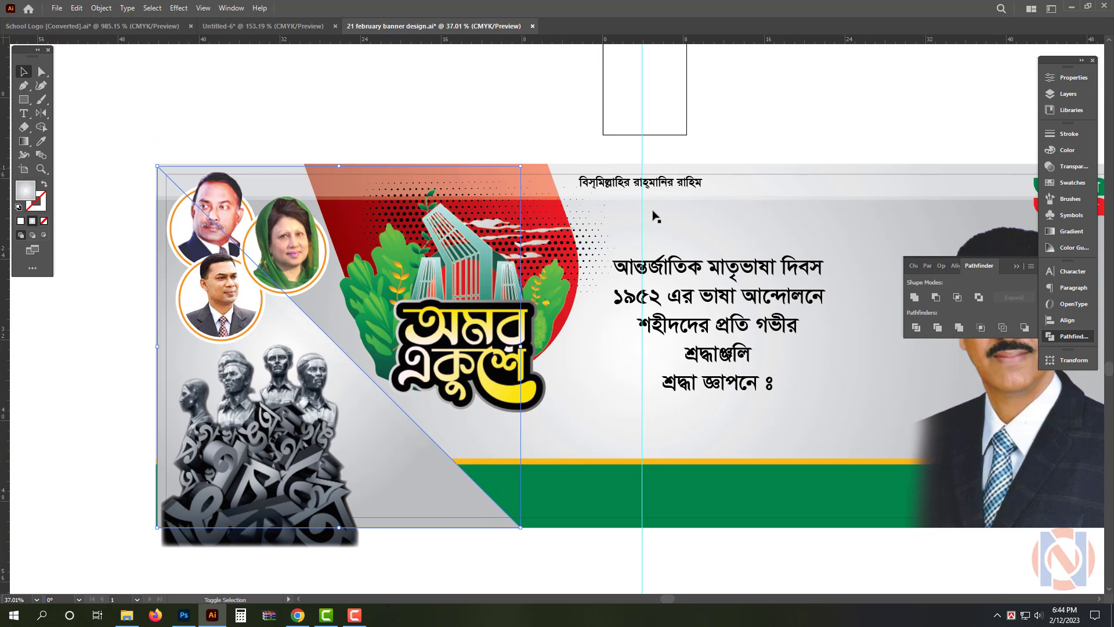
pyautogui.click(852, 183)
pyautogui.click(802, 90)
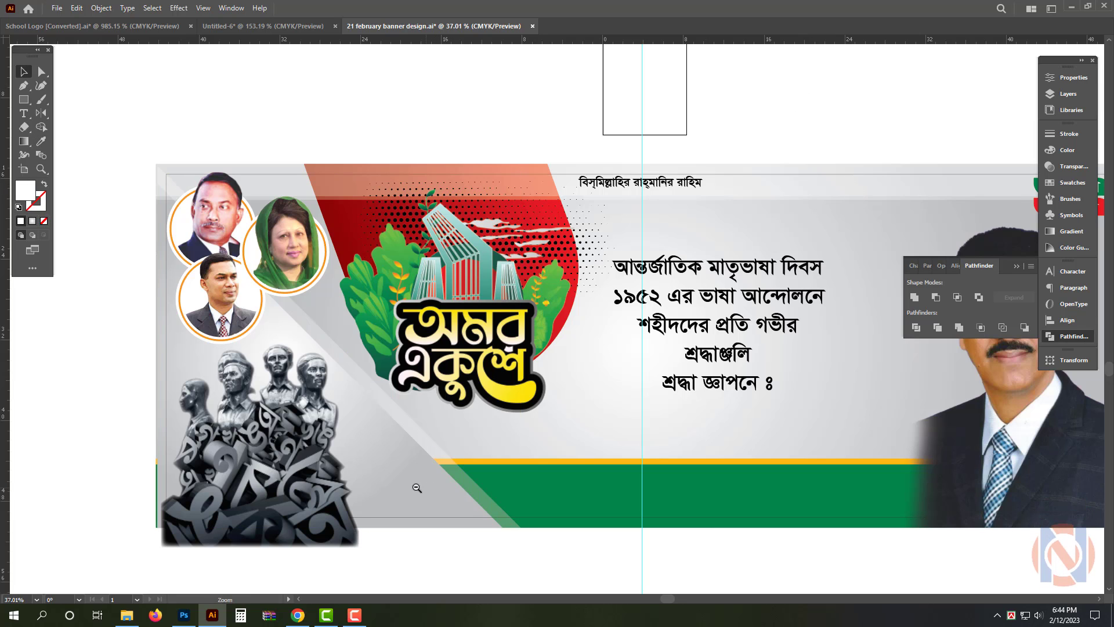
# Align the grey triangle, the sculpture image and the green footer bar along their left edges
pyautogui.scroll(-1, 414, 486)
pyautogui.moveTo(424, 475); pyautogui.dragTo(362, 459)
pyautogui.moveTo(589, 526); pyautogui.dragTo(555, 524)
pyautogui.moveTo(627, 486); pyautogui.dragTo(587, 461)
pyautogui.moveTo(254, 495); pyautogui.dragTo(348, 488)
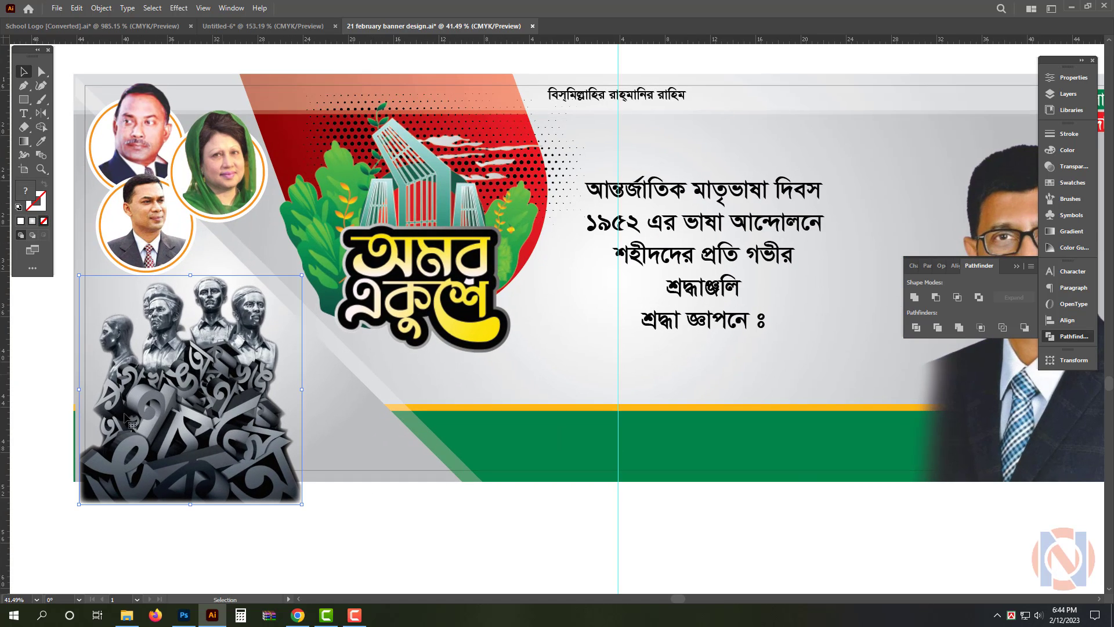
pyautogui.moveTo(24, 436); pyautogui.dragTo(119, 435)
pyautogui.click(507, 425)
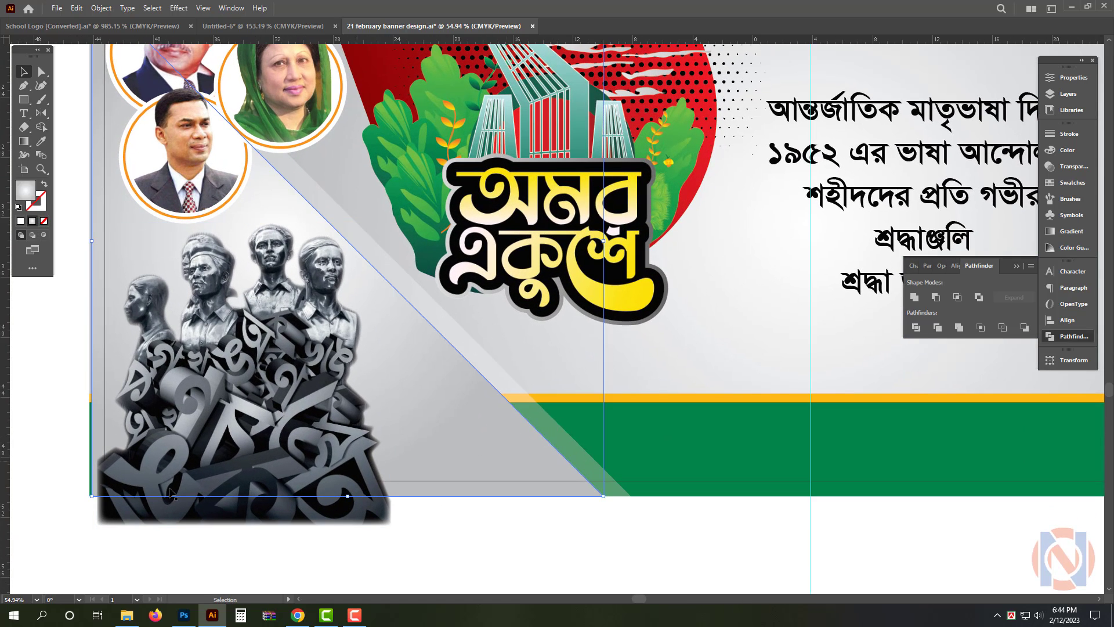
pyautogui.keyDown('shift'); pyautogui.click(135, 456); pyautogui.keyUp('shift')
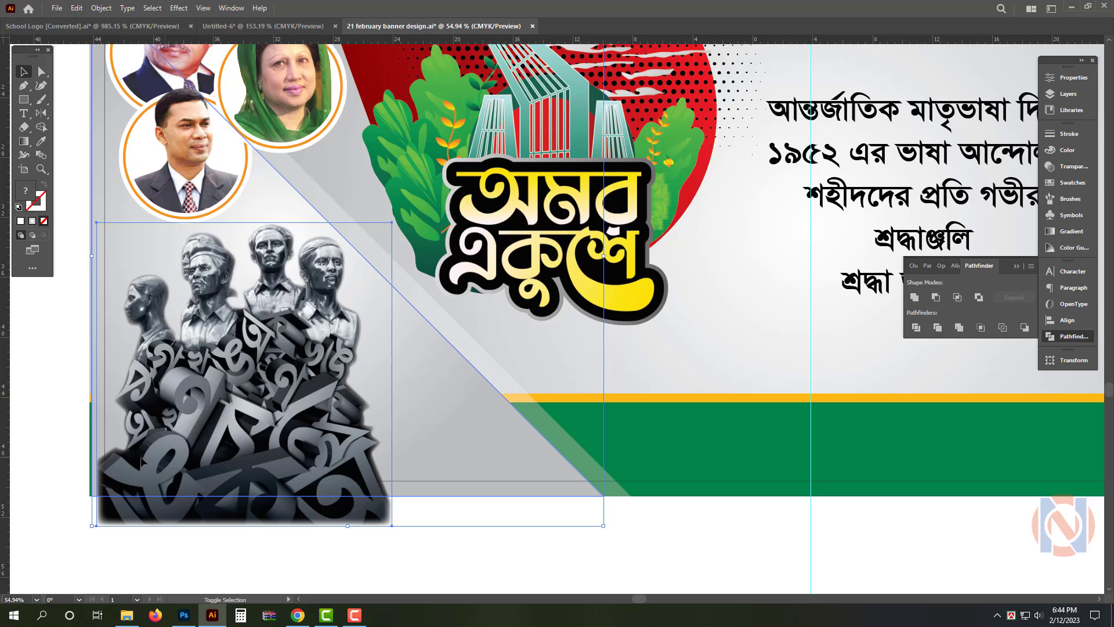
pyautogui.keyDown('shift'); pyautogui.click(691, 443); pyautogui.keyUp('shift')
pyautogui.click(1056, 321)
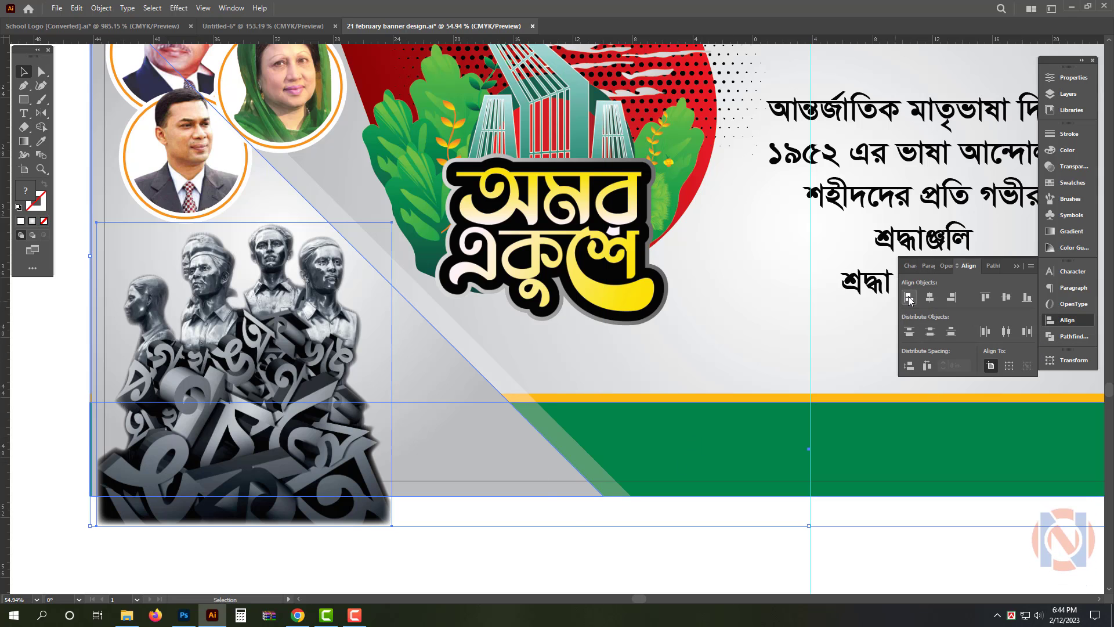
pyautogui.click(909, 297)
pyautogui.click(557, 523)
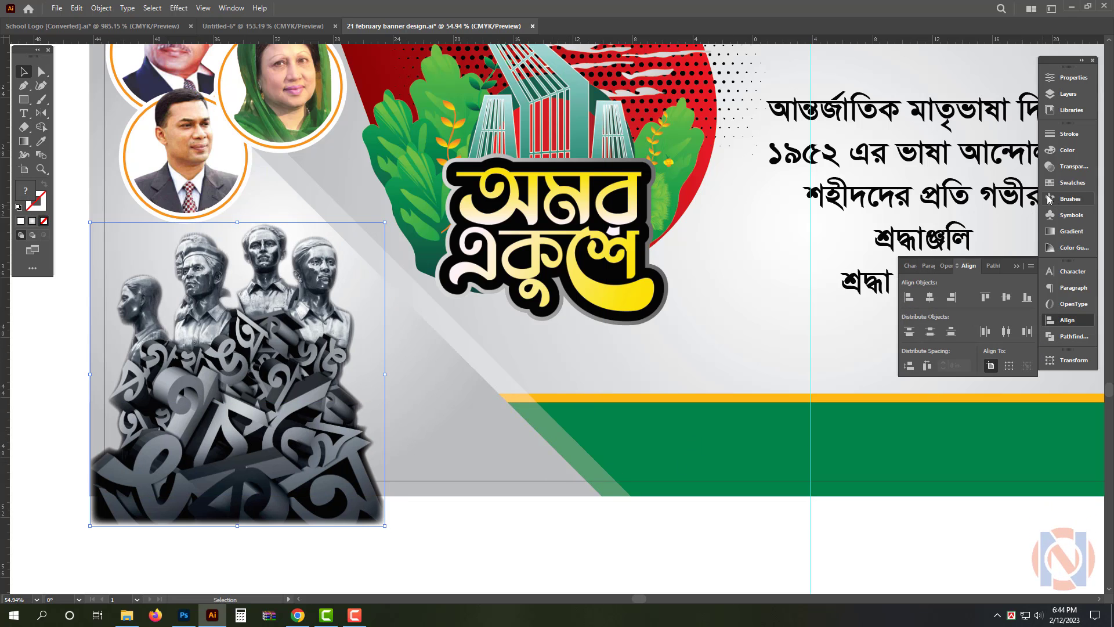
# Crop the part of the sculpture image that hangs below the banner so its base ends at the banner's lower edge
pyautogui.click(1072, 78)
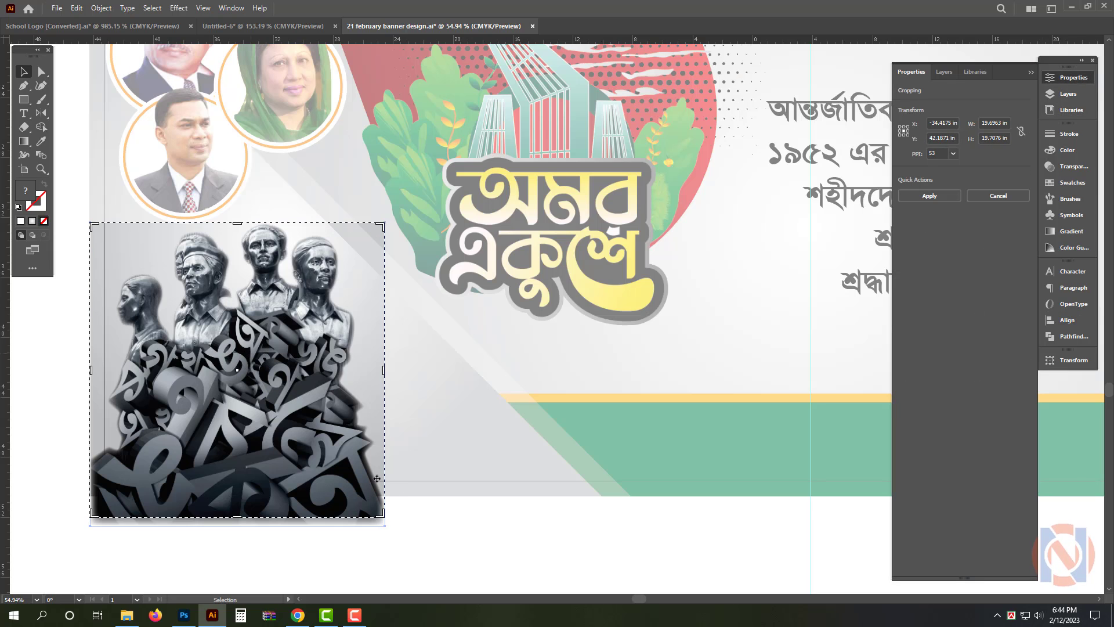
pyautogui.moveTo(239, 519); pyautogui.dragTo(244, 499)
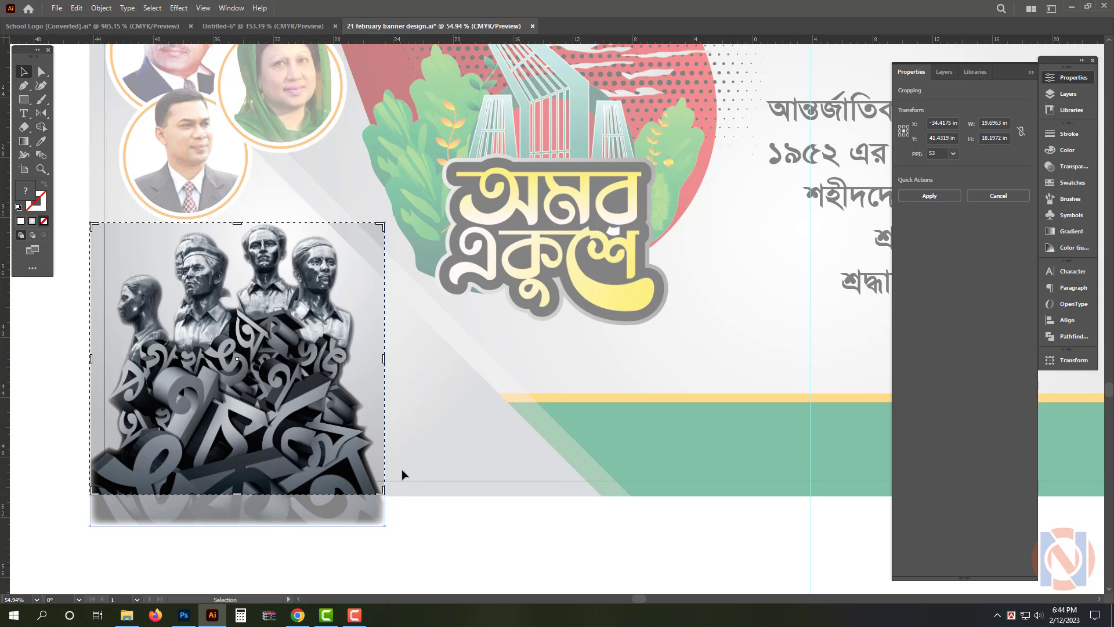
pyautogui.moveTo(239, 502)
pyautogui.mouseDown()
pyautogui.moveTo(255, 517)
pyautogui.moveTo(243, 495)
pyautogui.mouseUp()
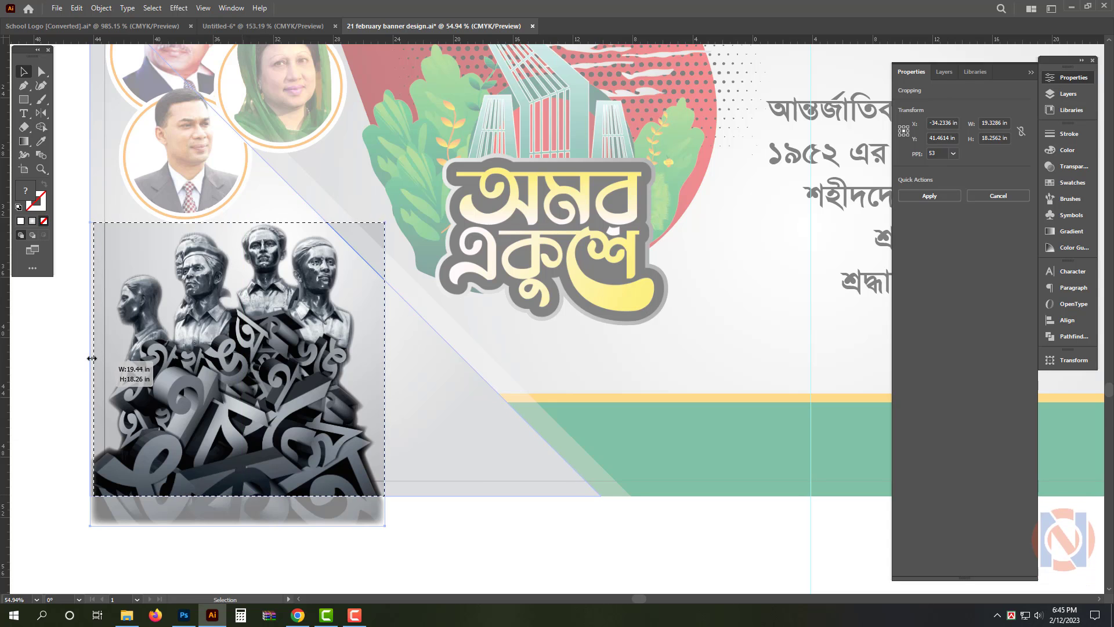
pyautogui.press('Return')
pyautogui.click(540, 495)
# Cut the last line, শ্রদ্ধা জ্ঞাপনে ঃ, out of the central Bengali text block
pyautogui.keyDown('alt'); pyautogui.scroll(-5, 581, 523); pyautogui.keyUp('alt')
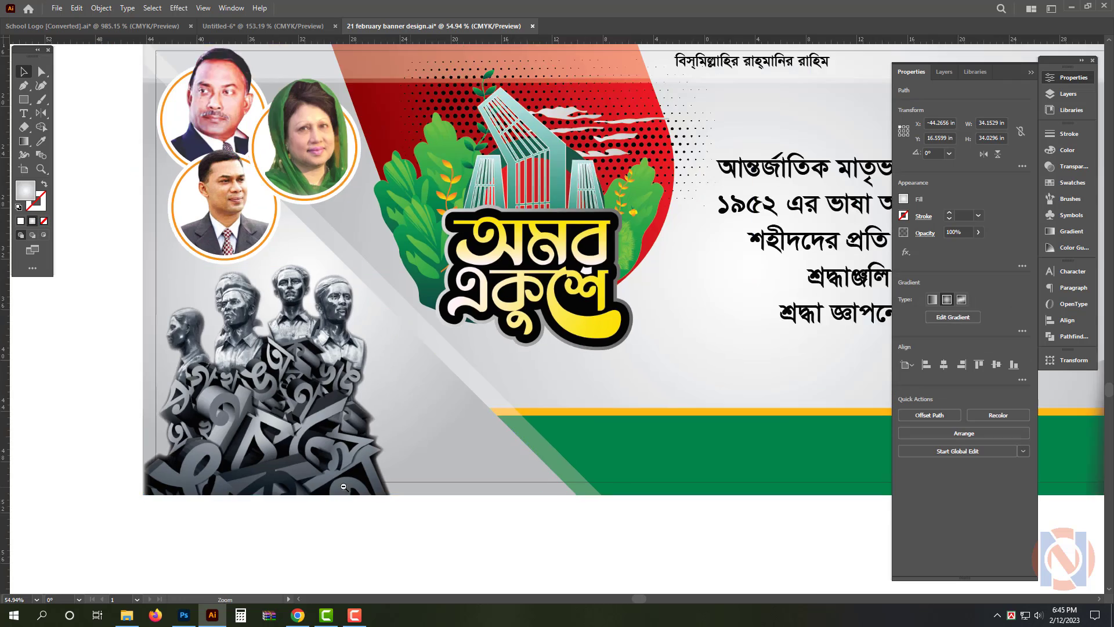
pyautogui.click(550, 526)
pyautogui.scroll(2, 652, 284)
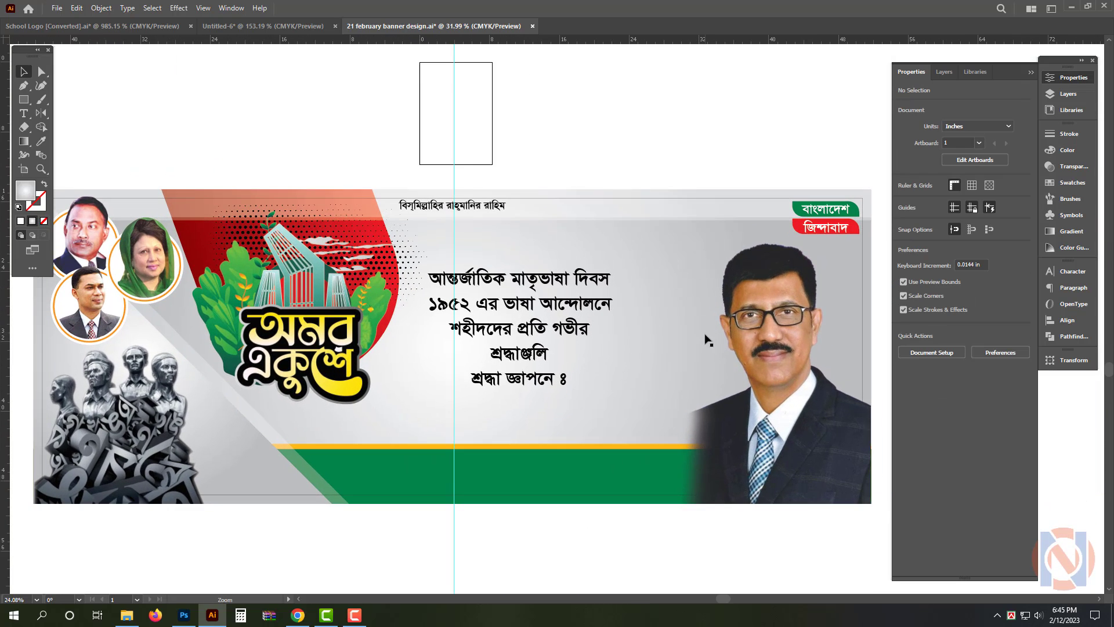
pyautogui.click(521, 385)
pyautogui.tripleClick(522, 385)
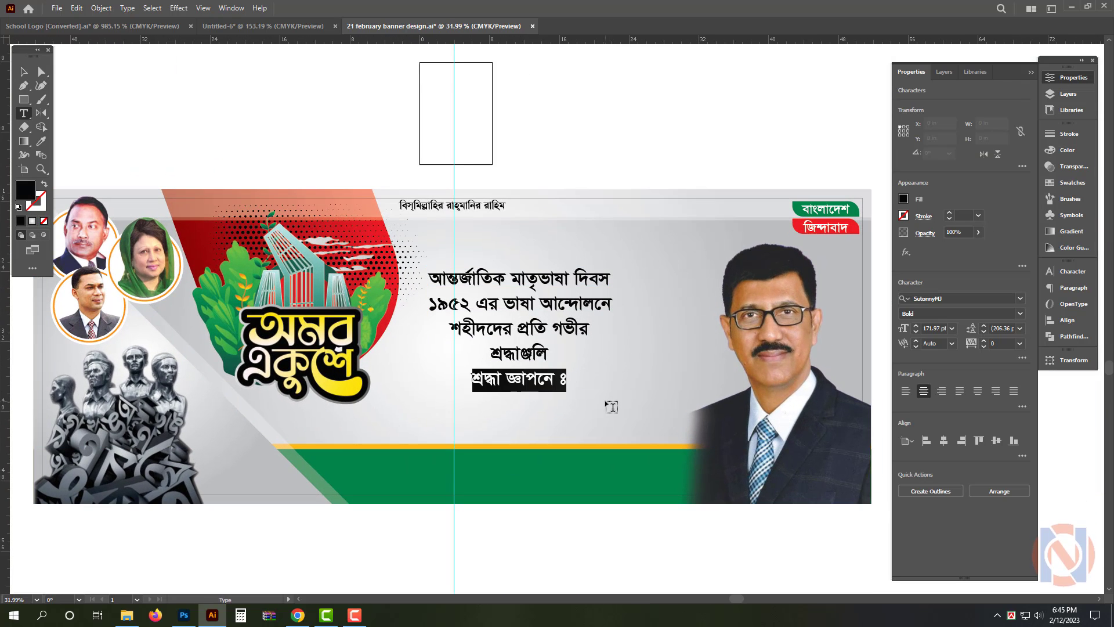
pyautogui.hotkey('ctrl', 'x')
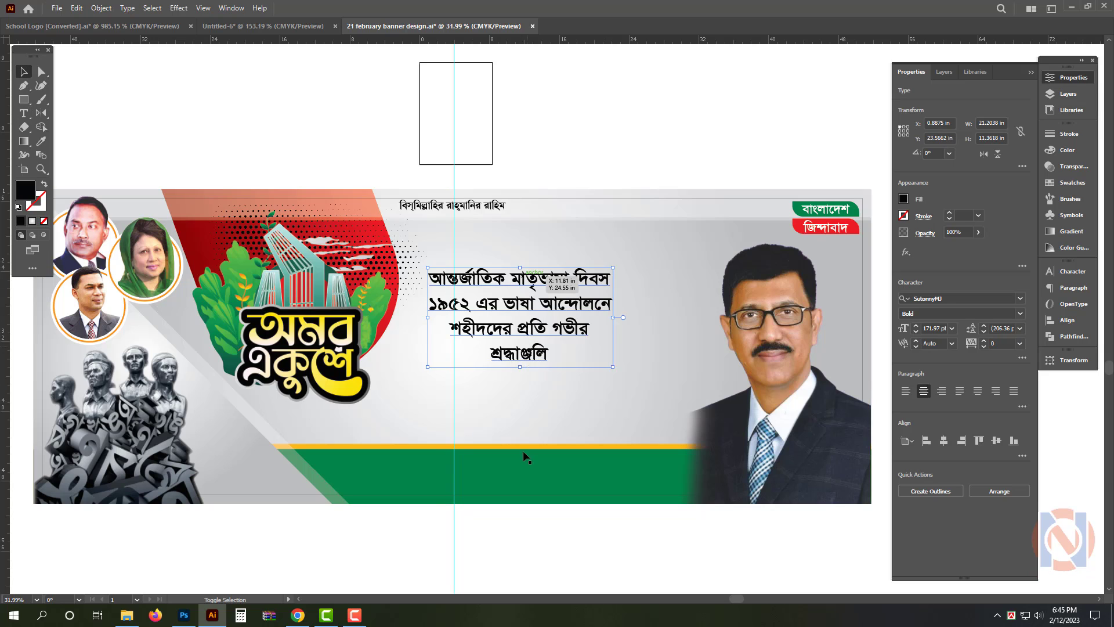
pyautogui.hotkey('ctrl', 'shift', 'a')
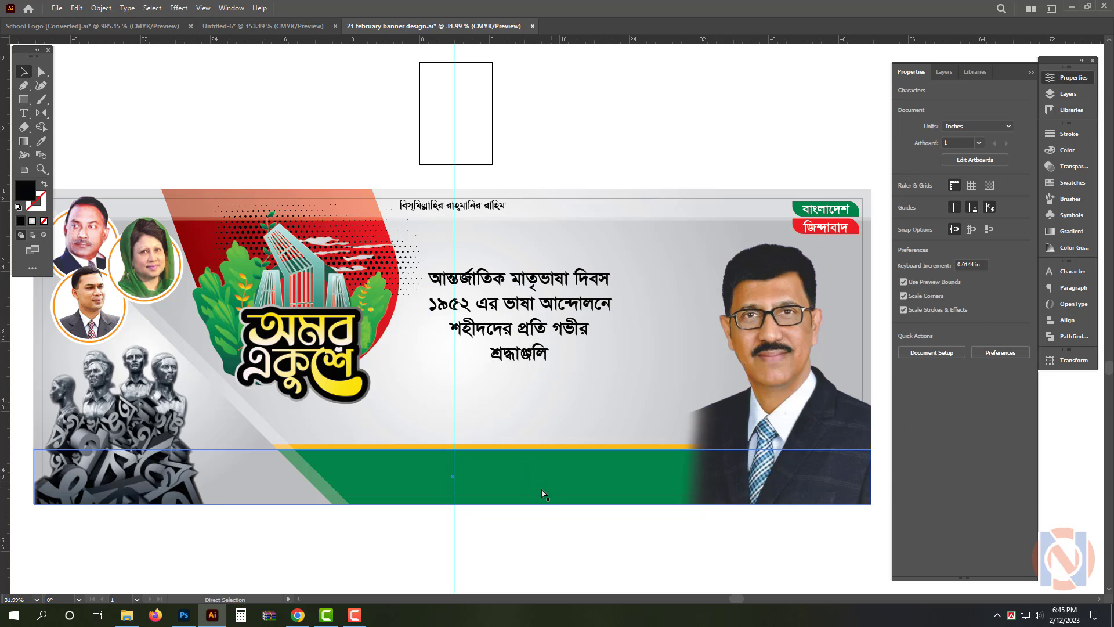
# Duplicate the text block, replace its content with শ্রদ্ধা জ্ঞাপনে ঃ, and place it at 144.37 pt on the grey triangle beside the sculpture
pyautogui.click(539, 348)
pyautogui.moveTo(540, 348); pyautogui.dragTo(539, 518)
pyautogui.doubleClick(539, 479)
pyautogui.hotkey('ctrl', 'a')
pyautogui.hotkey('ctrl', 'v')
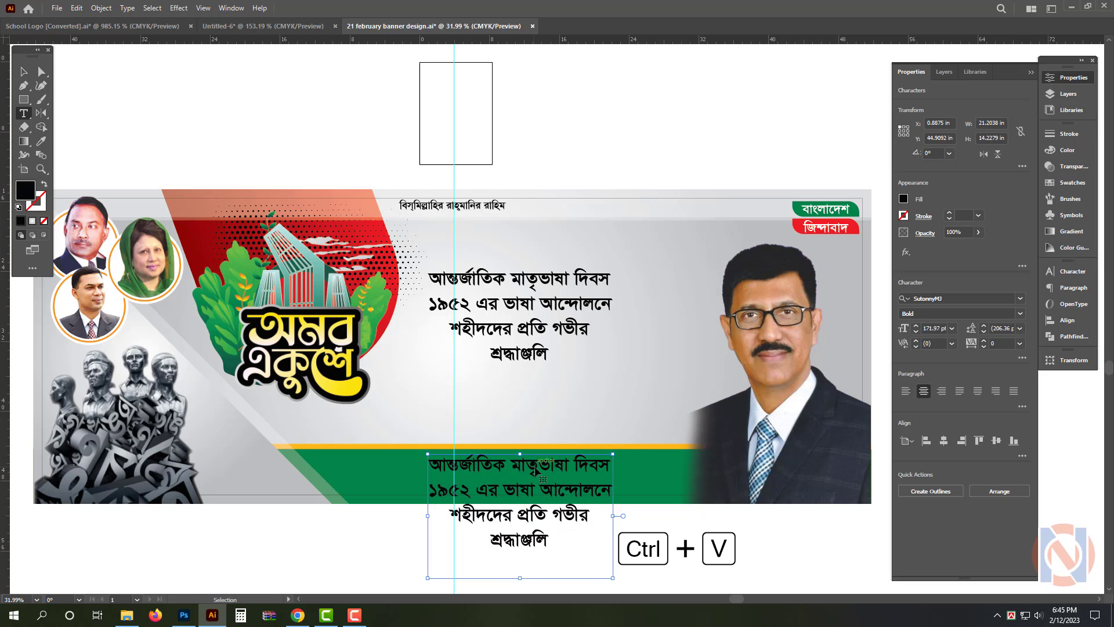
pyautogui.press('Escape')
pyautogui.moveTo(541, 473); pyautogui.dragTo(389, 424)
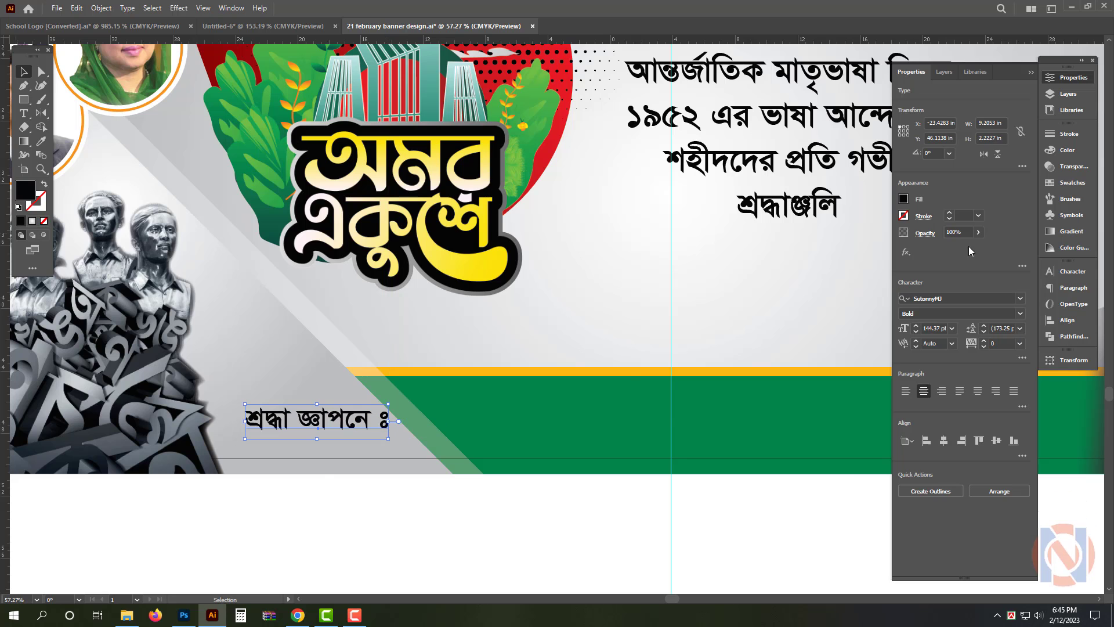
pyautogui.click(487, 533)
# Duplicate the শ্রদ্ধা জ্ঞাপনে ঃ line onto the middle of the green footer, enlarge it to 224.83 pt and fill it white
pyautogui.scroll(-1, 482, 517)
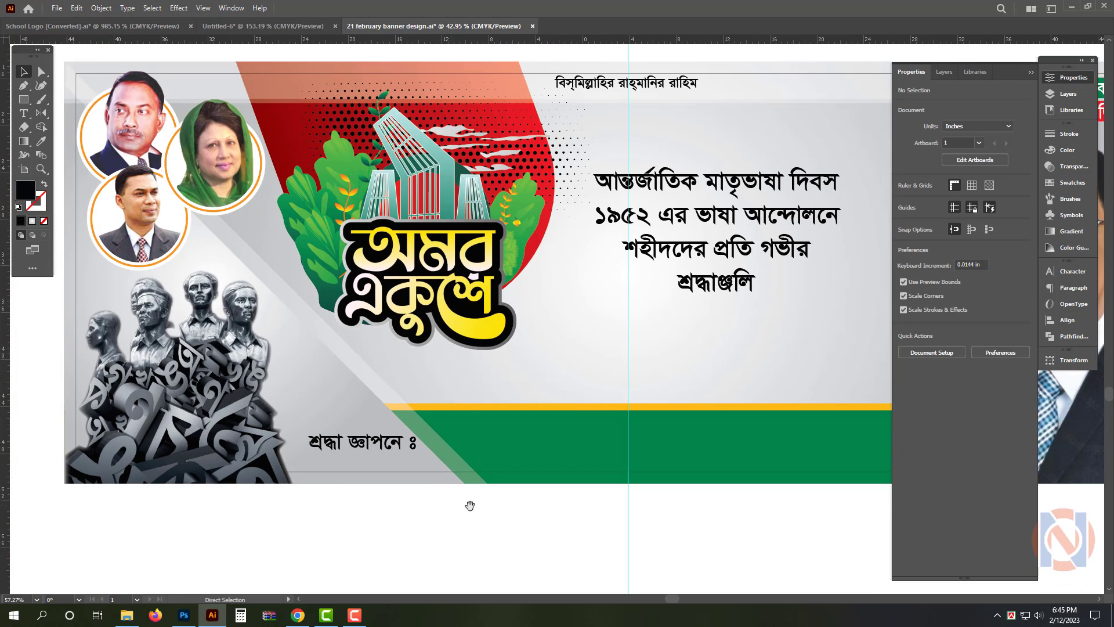
pyautogui.moveTo(470, 504); pyautogui.dragTo(329, 474)
pyautogui.moveTo(258, 427); pyautogui.dragTo(591, 414)
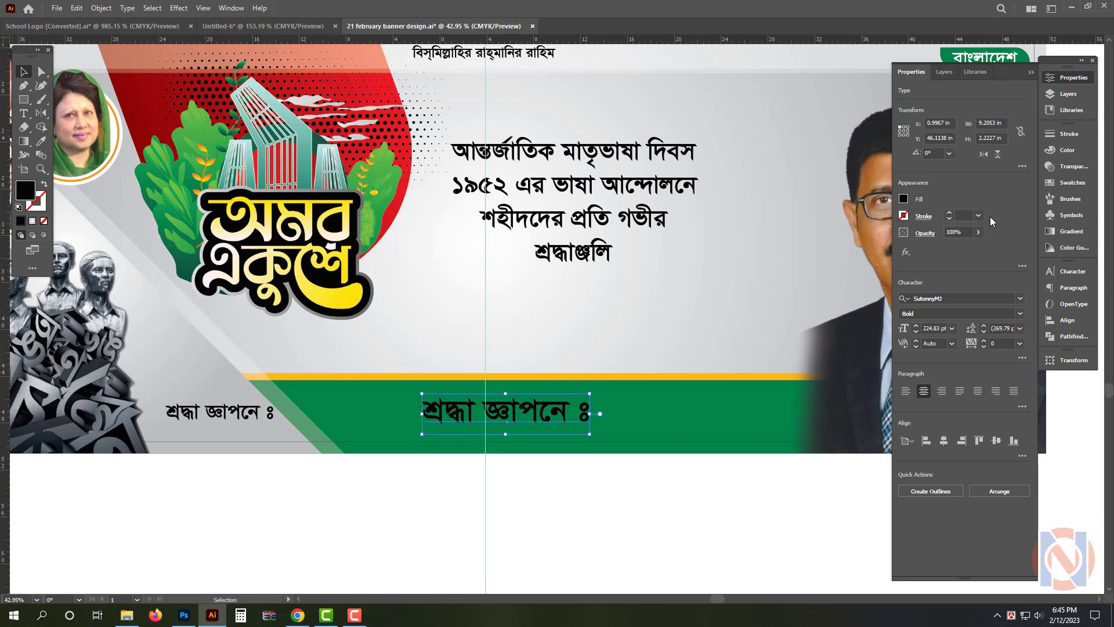
pyautogui.click(1068, 151)
pyautogui.click(926, 206)
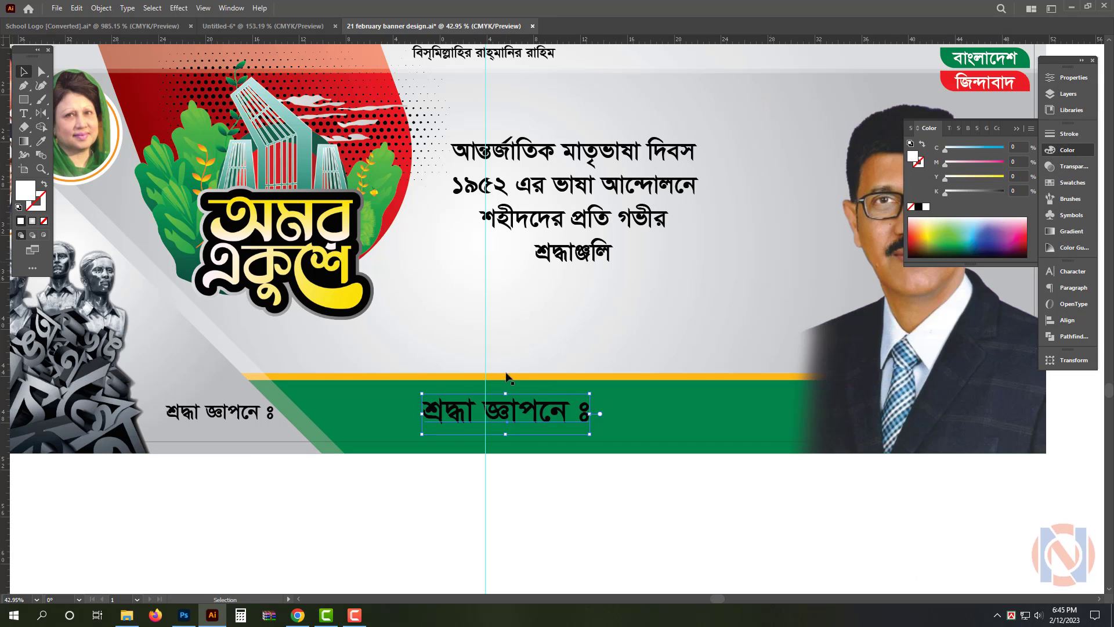
# Replace the white footer text with নাম
pyautogui.doubleClick(510, 424)
pyautogui.hotkey('ctrl', 'a')
pyautogui.write('নাম')
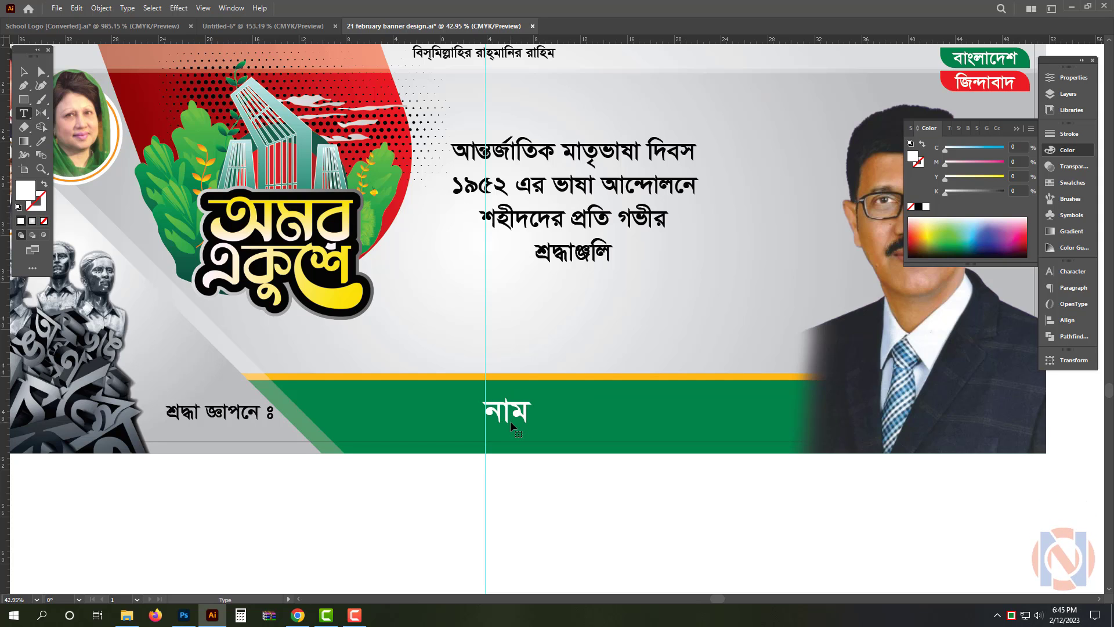
pyautogui.doubleClick(489, 428)
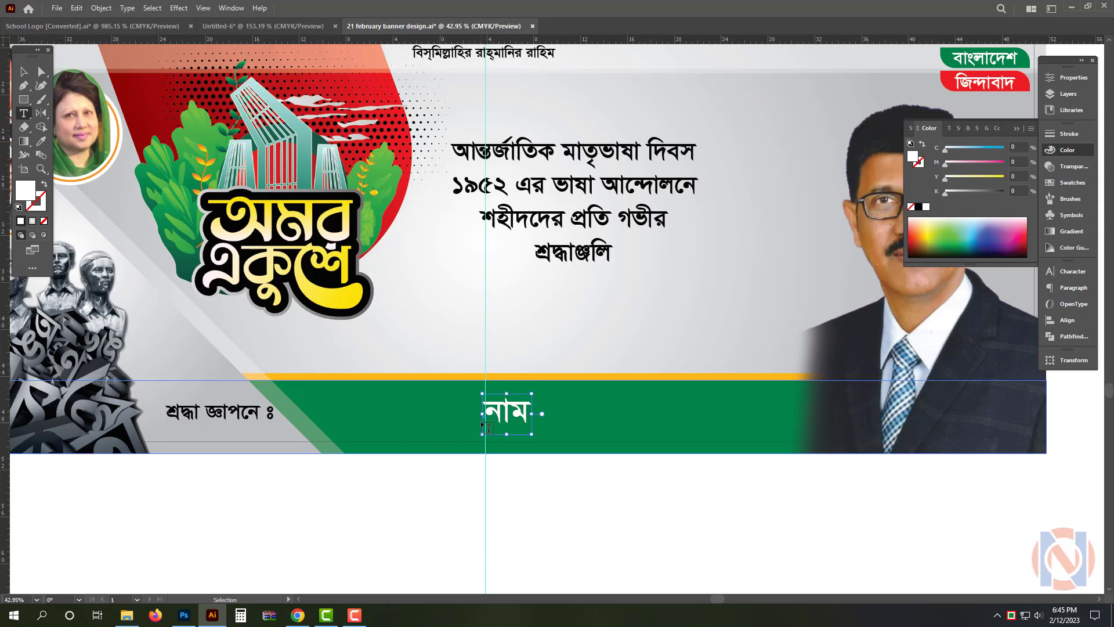
# Complete the white text on the green footer so it reads আপনার নাম ও পদবী
pyautogui.write('আপনার ')
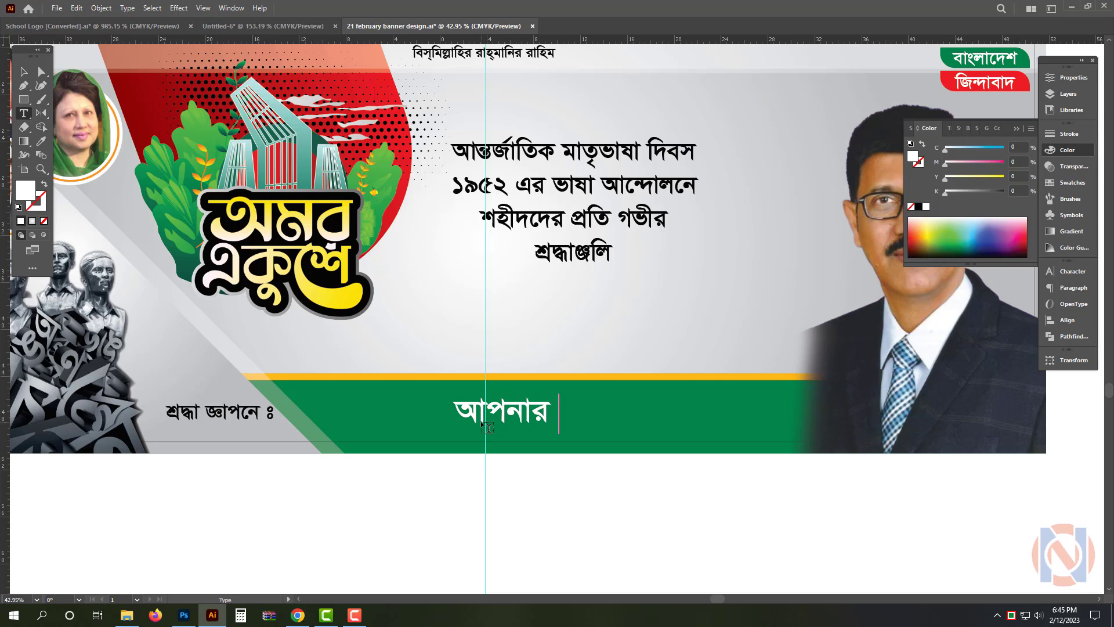
pyautogui.write('নাম ও পদবী')
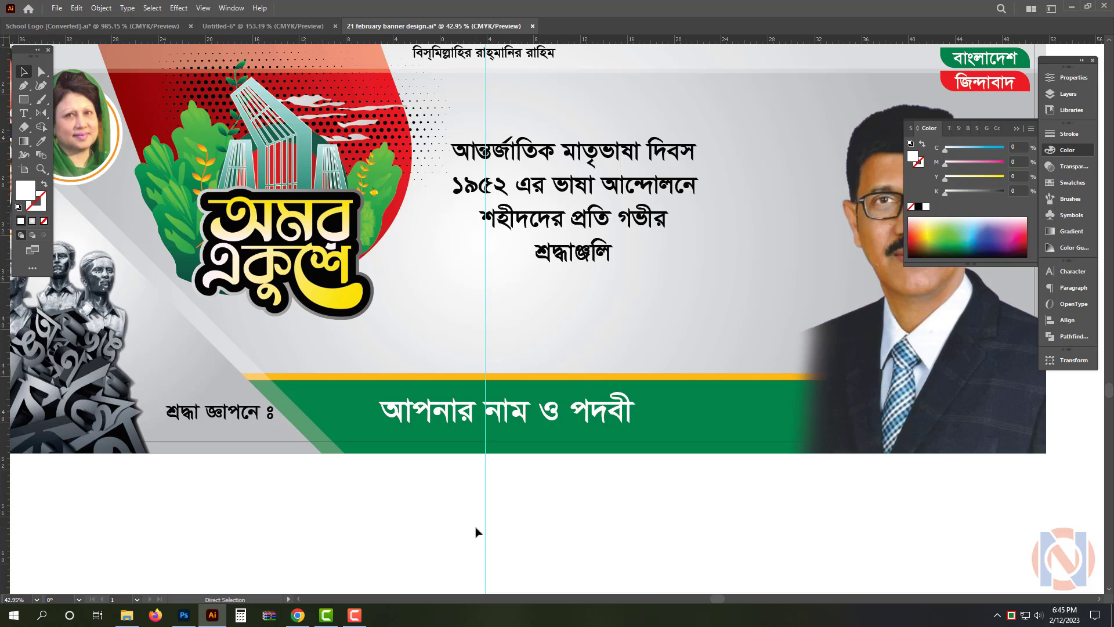
pyautogui.scroll(-3, 589, 488)
pyautogui.press('Tab')
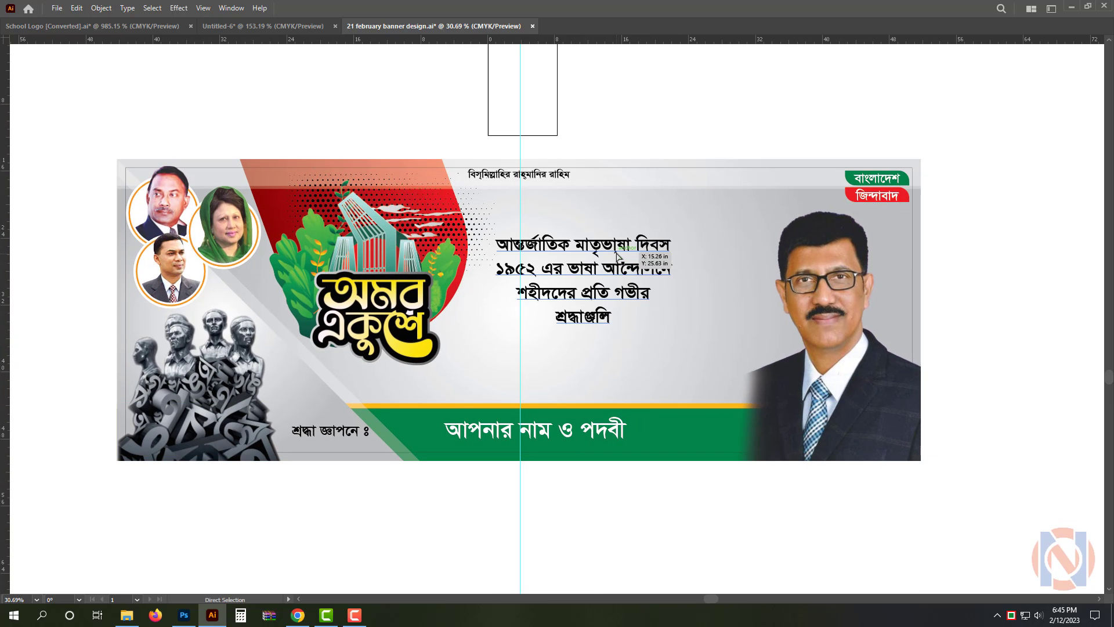
# Move the central black Bengali text block upward and enlarge it to fill the space between the logo and the man's portrait
pyautogui.scroll(2, 632, 268)
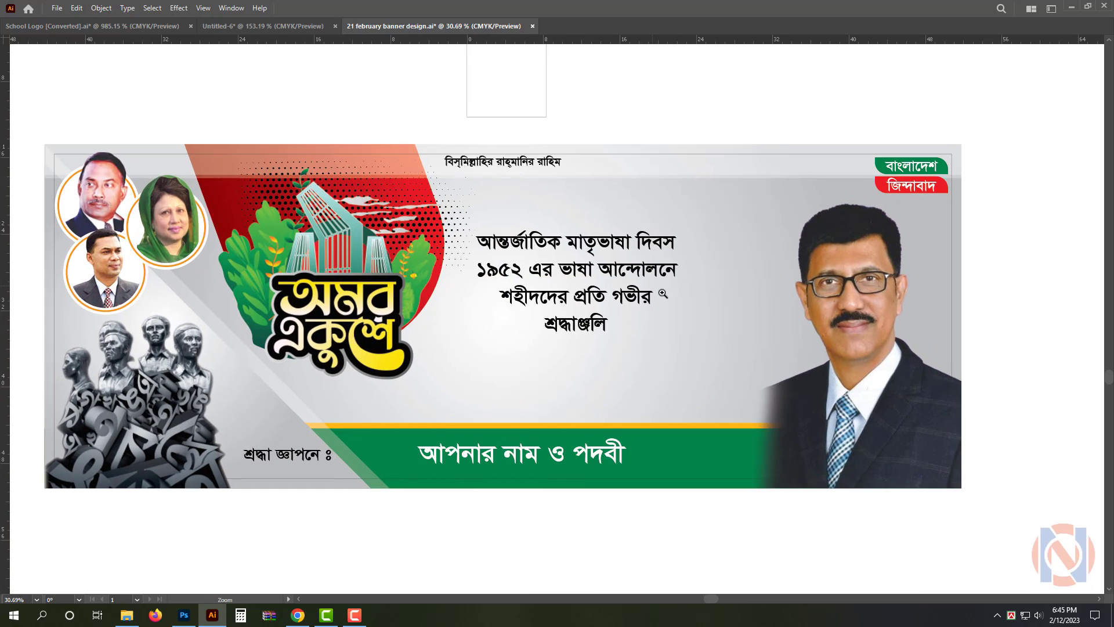
pyautogui.moveTo(580, 254); pyautogui.dragTo(565, 217)
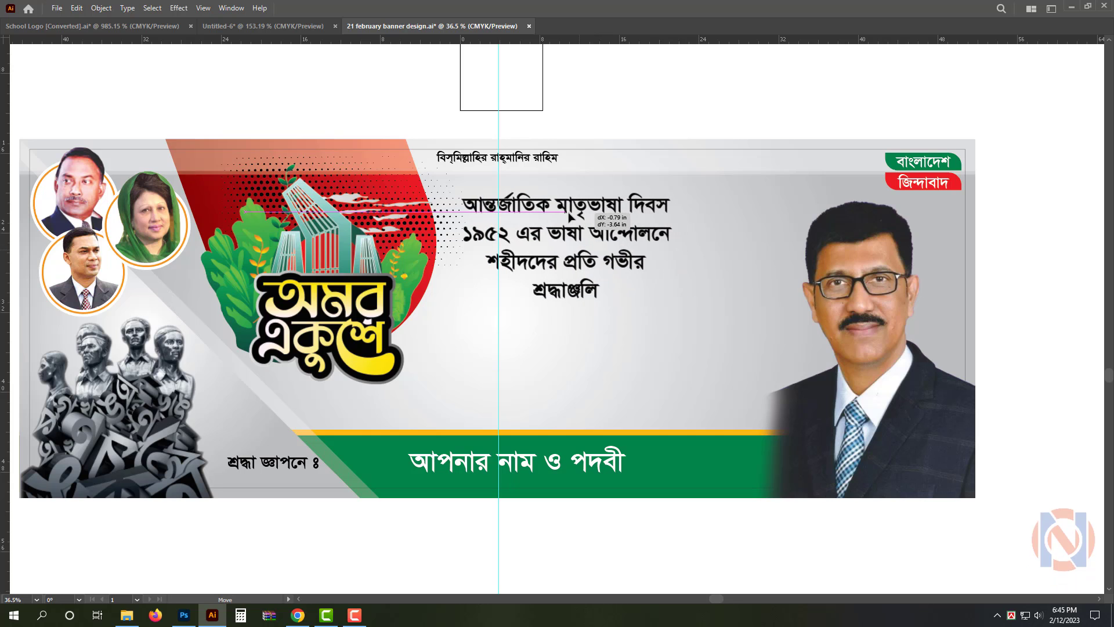
pyautogui.moveTo(670, 333); pyautogui.dragTo(791, 405)
# Cut the last line, শ্রদ্ধাঞ্জলি, out of the central Bengali text block
pyautogui.doubleClick(605, 343)
pyautogui.hotkey('ctrl', 'x')
pyautogui.doubleClick(605, 342)
pyautogui.hotkey('ctrl', 'x')
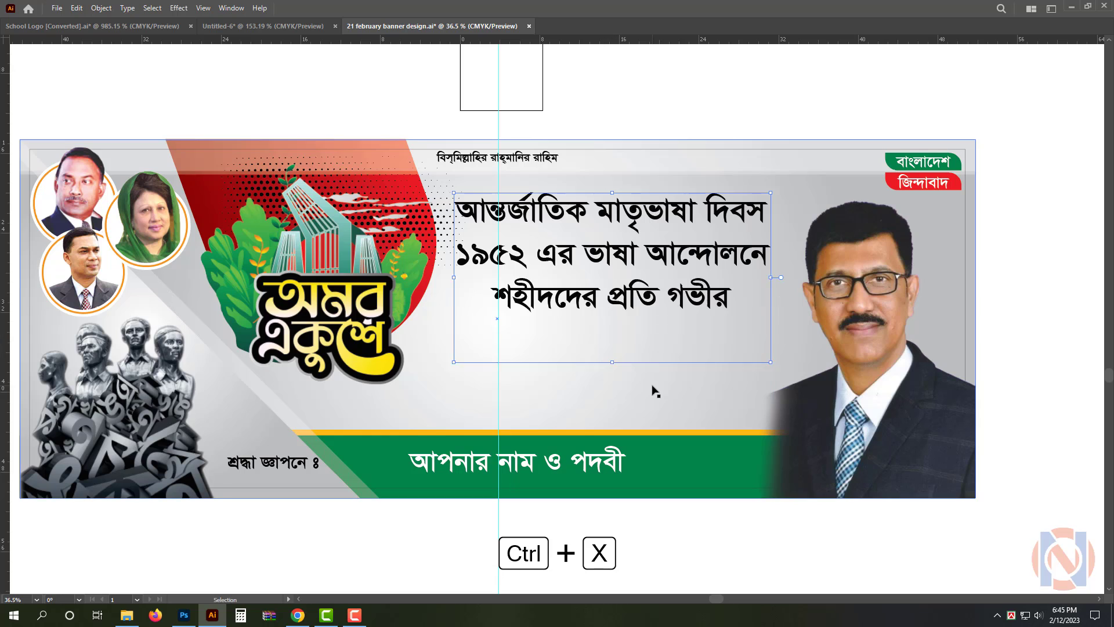
pyautogui.press('BackSpace')
pyautogui.press('Escape')
# Duplicate the text block below itself, replace the copy's content with শ্রদ্ধাঞ্জলি, and enlarge it to 671.54 pt above the green footer
pyautogui.moveTo(612, 247); pyautogui.dragTo(624, 403)
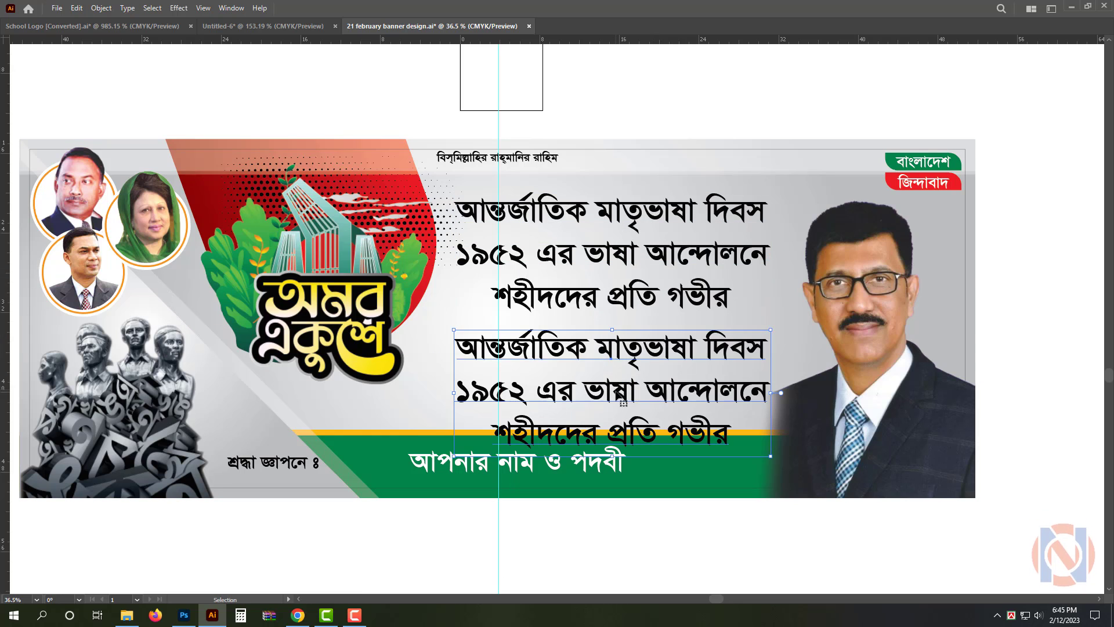
pyautogui.tripleClick(623, 402)
pyautogui.hotkey('ctrl', 'v')
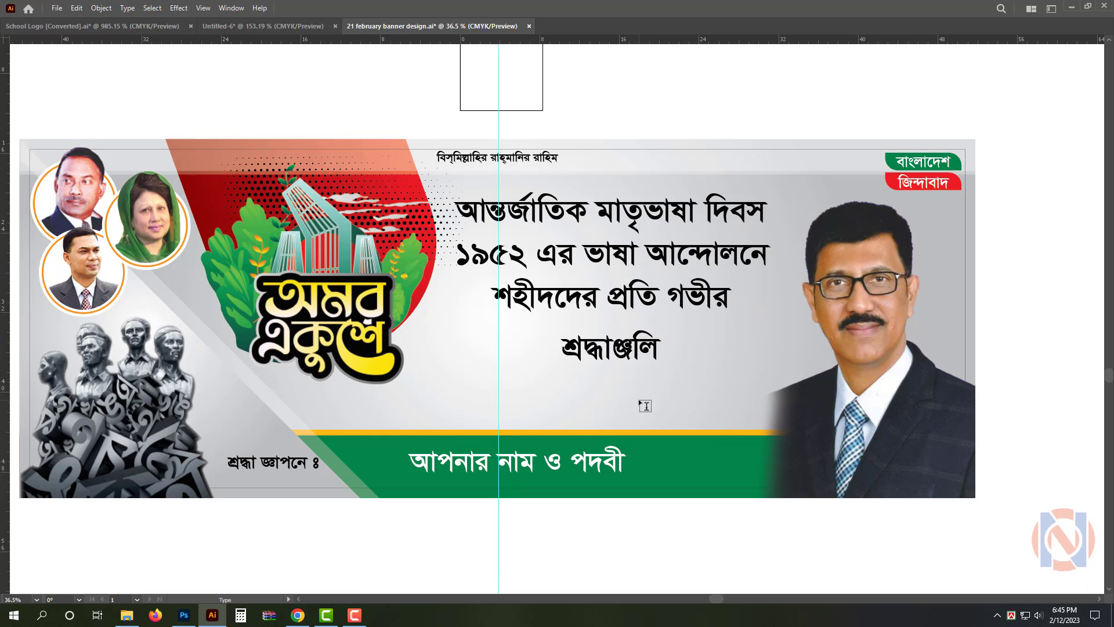
pyautogui.press('Escape')
pyautogui.moveTo(615, 383); pyautogui.dragTo(626, 435)
pyautogui.moveTo(644, 383); pyautogui.dragTo(621, 389)
# Set the font of শ্রদ্ধাঞ্জলি to Shobuj Nolua ANSI V1 and enlarge the word to 917.13 pt
pyautogui.hotkey('ctrl', 't')
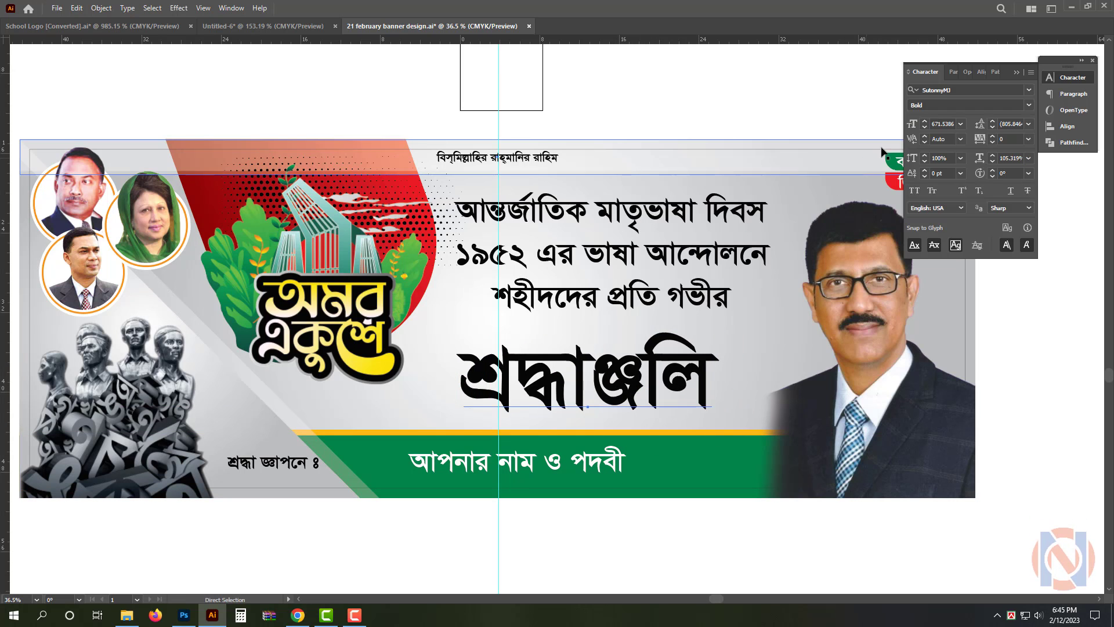
pyautogui.click(977, 91)
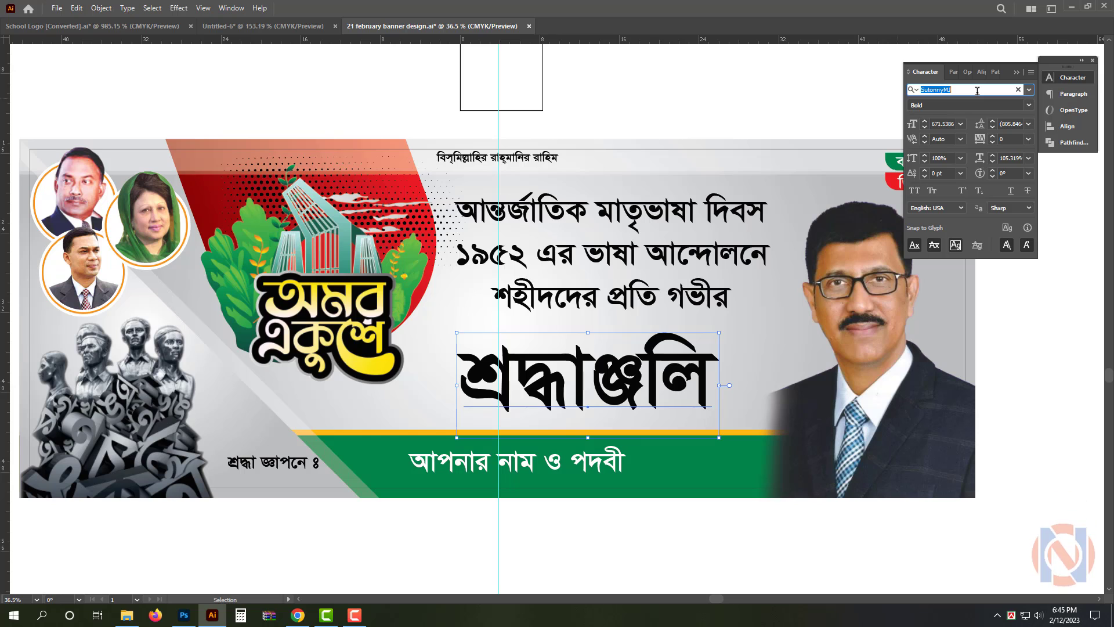
pyautogui.write('li')
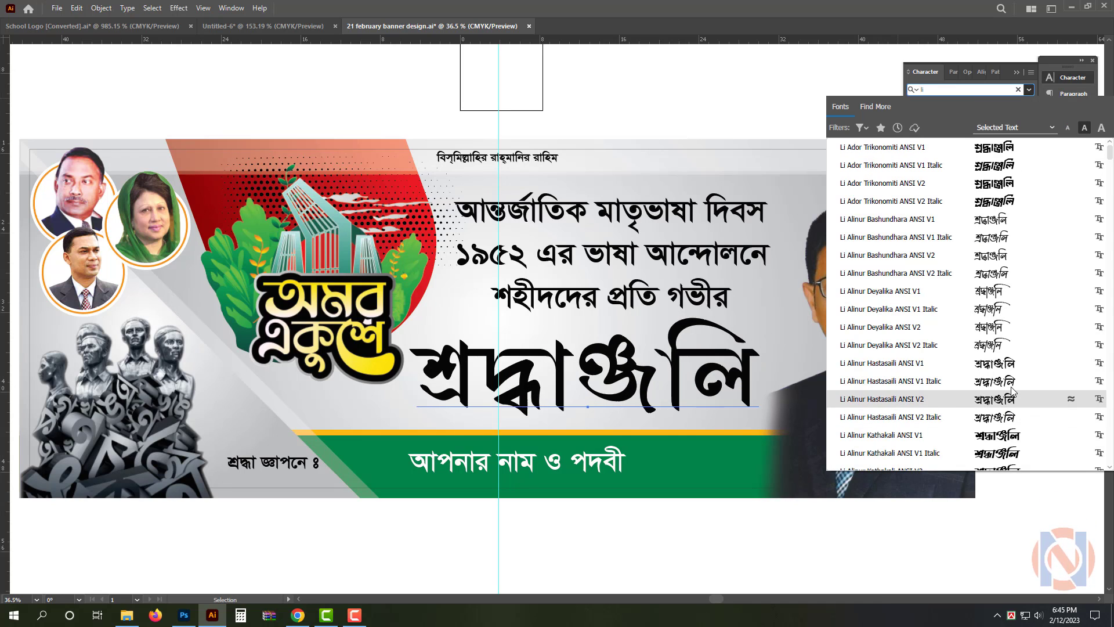
pyautogui.scroll(-3, 1013, 395)
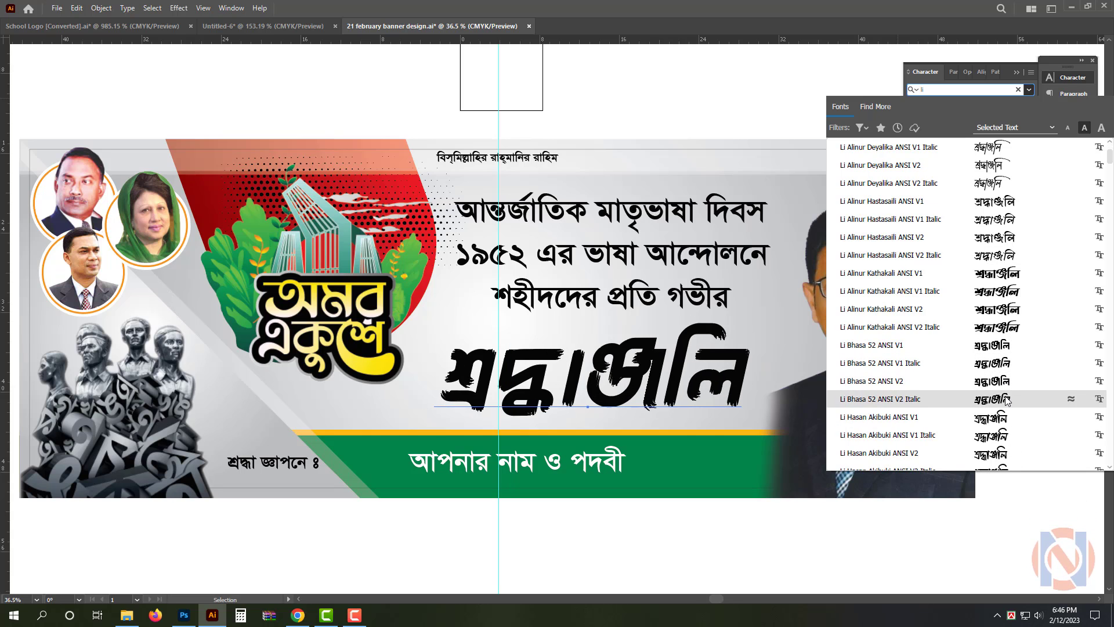
pyautogui.scroll(-3, 1007, 400)
pyautogui.scroll(-3, 1008, 382)
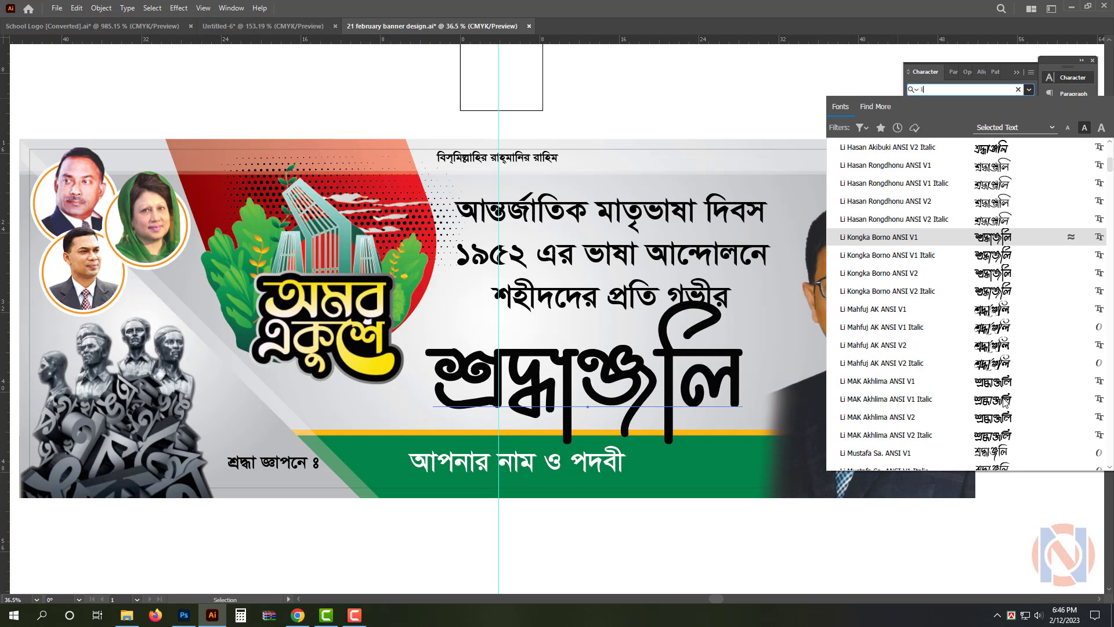
pyautogui.scroll(-3, 987, 383)
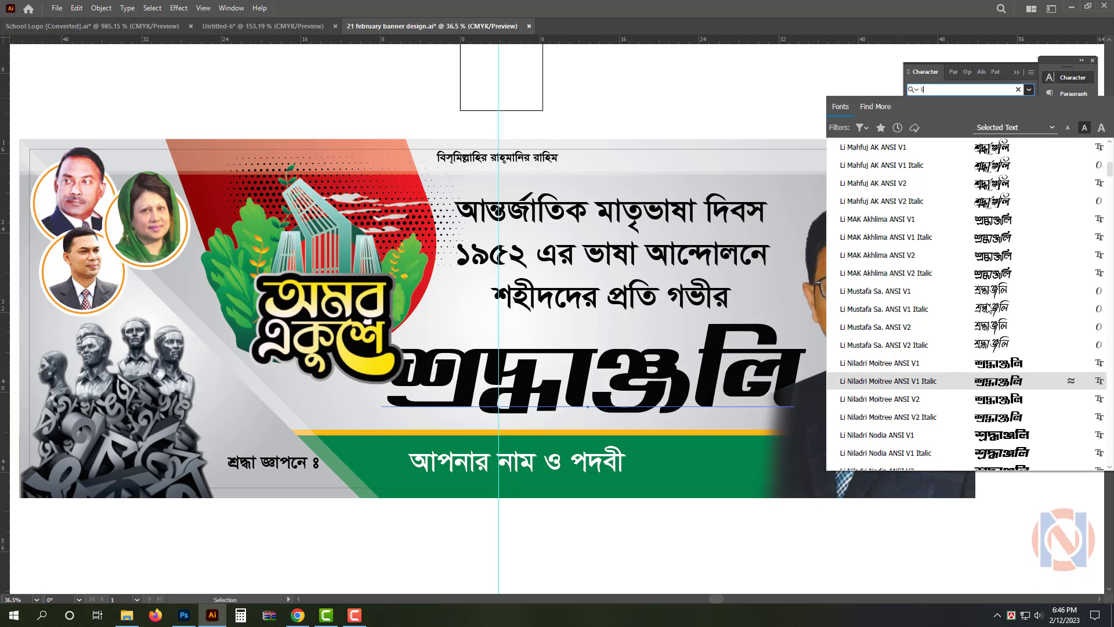
pyautogui.write('sho')
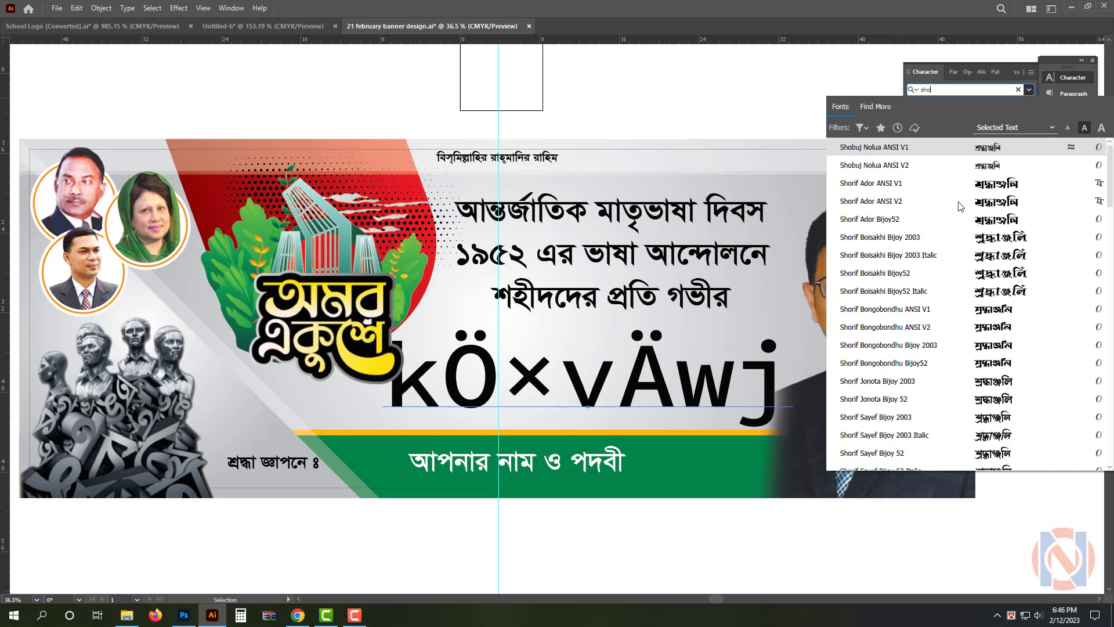
pyautogui.click(989, 148)
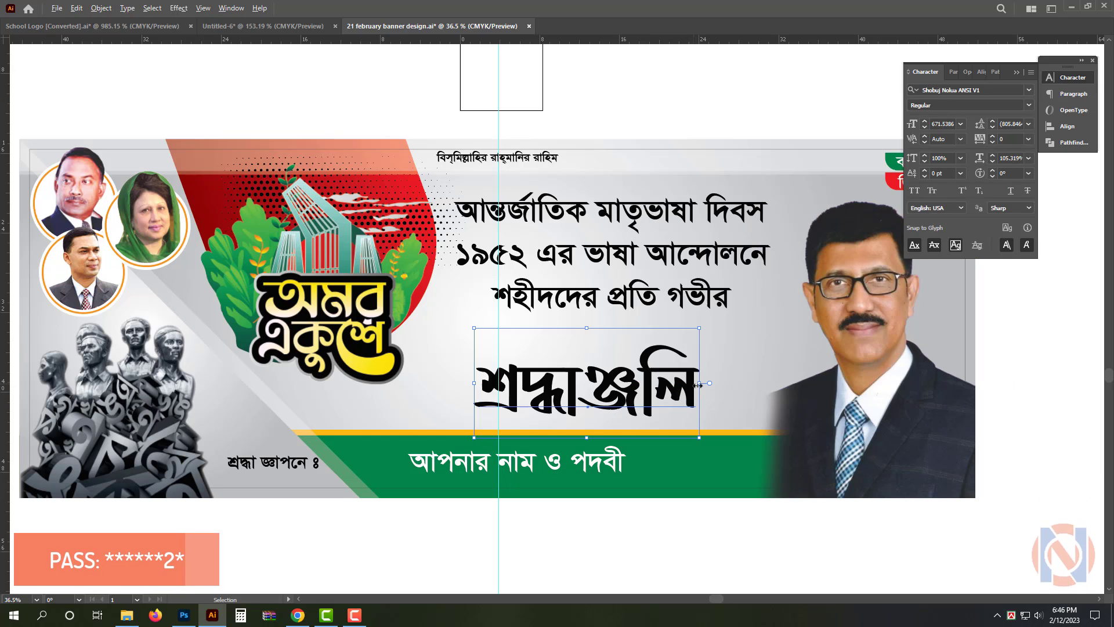
pyautogui.moveTo(717, 384); pyautogui.dragTo(741, 370)
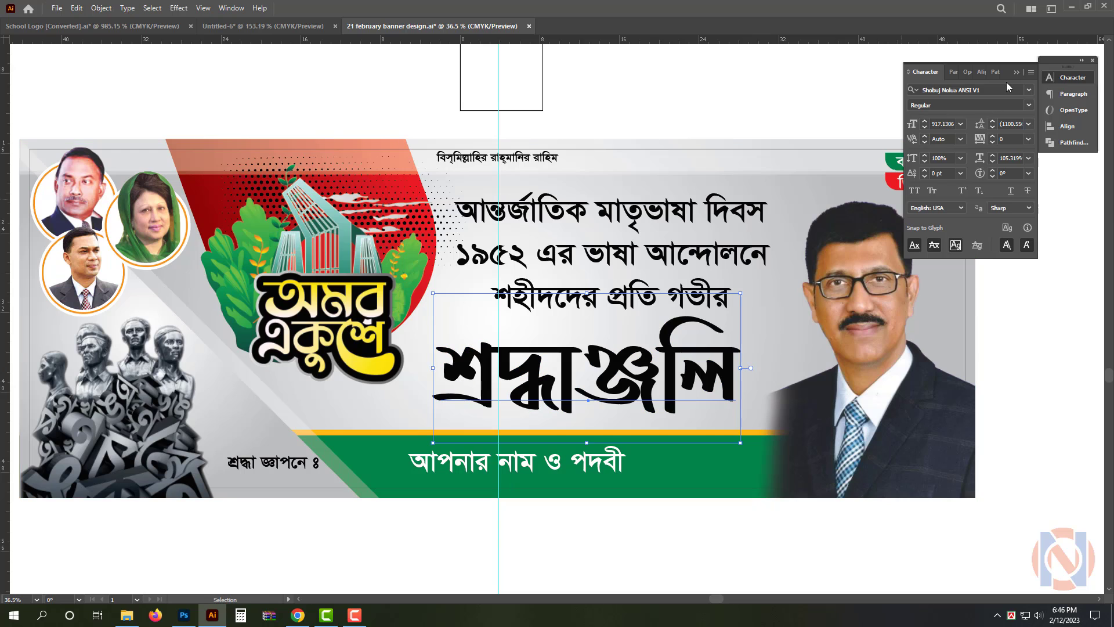
# Fill শ্রদ্ধাঞ্জলি with red, using C 0, M 100, Y 100, K 0
pyautogui.press('Tab')
pyautogui.click(1067, 150)
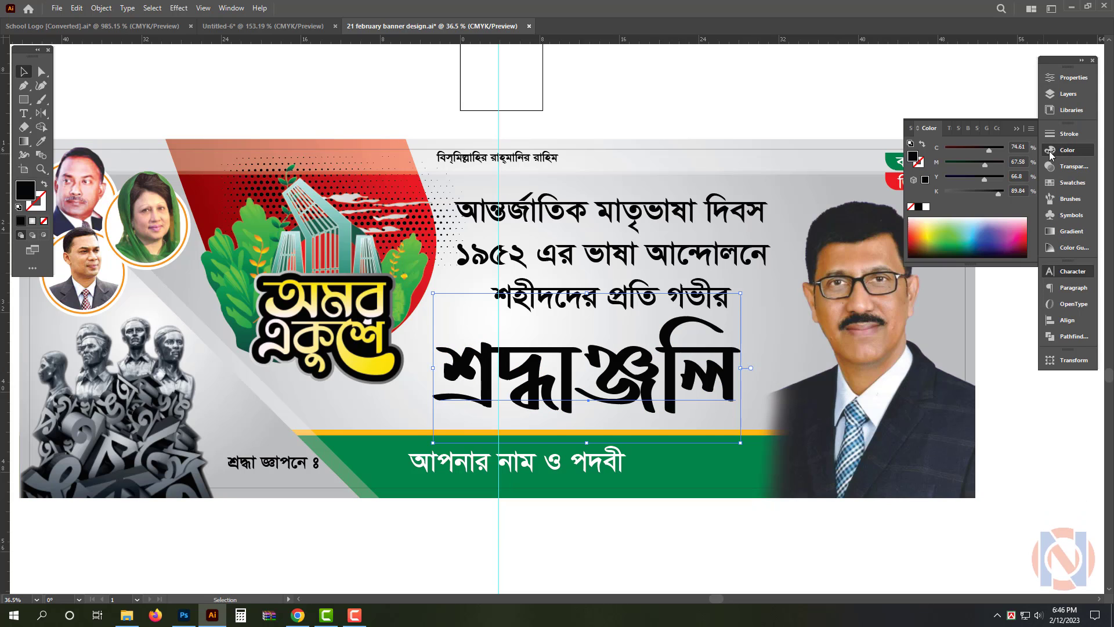
pyautogui.click(926, 207)
pyautogui.click(1004, 162)
pyautogui.click(1003, 177)
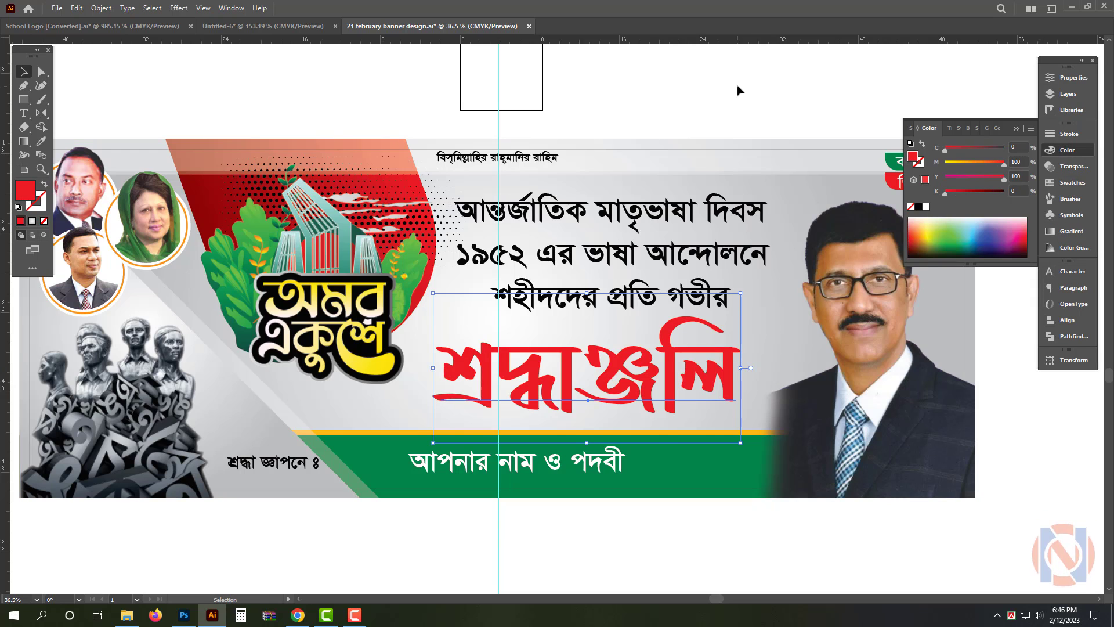
pyautogui.click(738, 90)
# Redraw the banner background's radial gradient from the end of the second text line out to the lower edge of the অমর একুশে logo
pyautogui.scroll(-1, 657, 222)
pyautogui.moveTo(647, 249); pyautogui.dragTo(483, 274)
pyautogui.scroll(1, 479, 277)
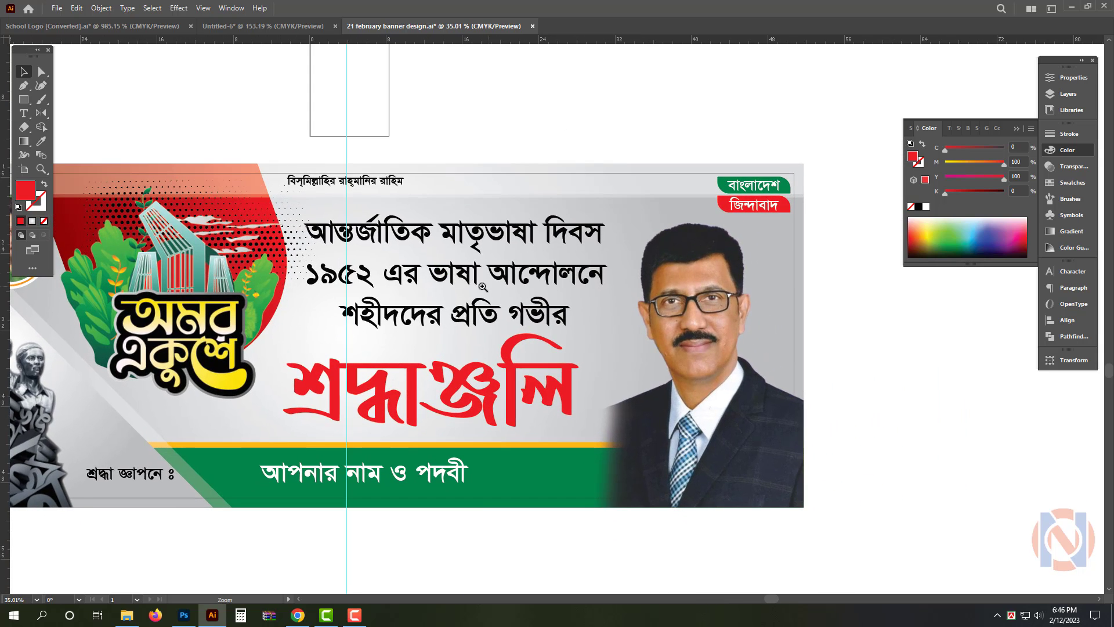
pyautogui.scroll(-1, 482, 280)
pyautogui.click(263, 367)
pyautogui.click(302, 409)
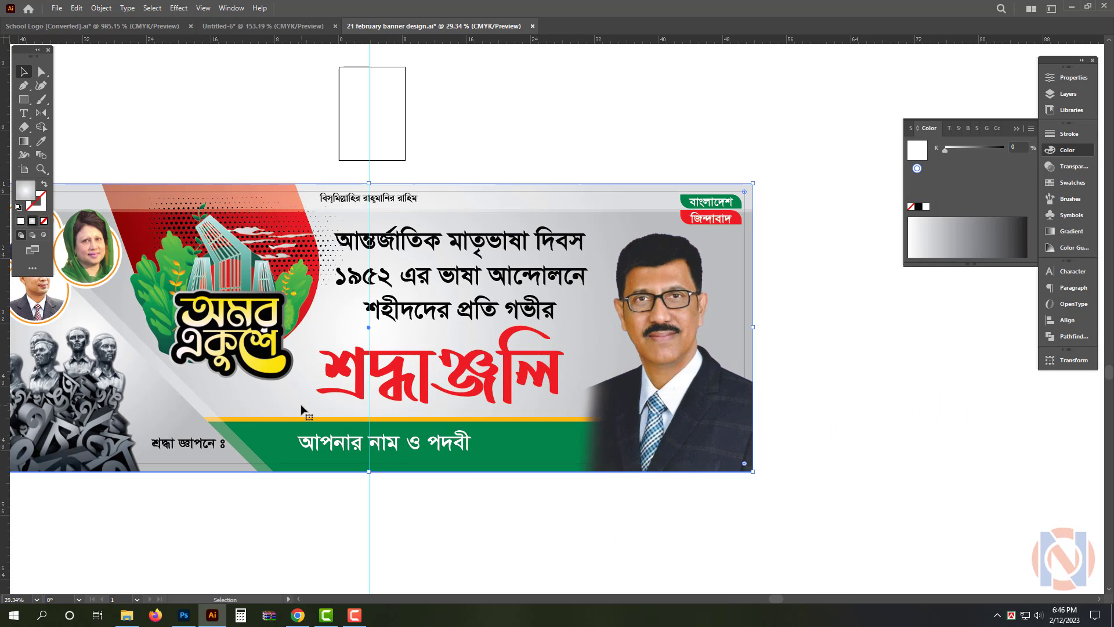
pyautogui.click(24, 141)
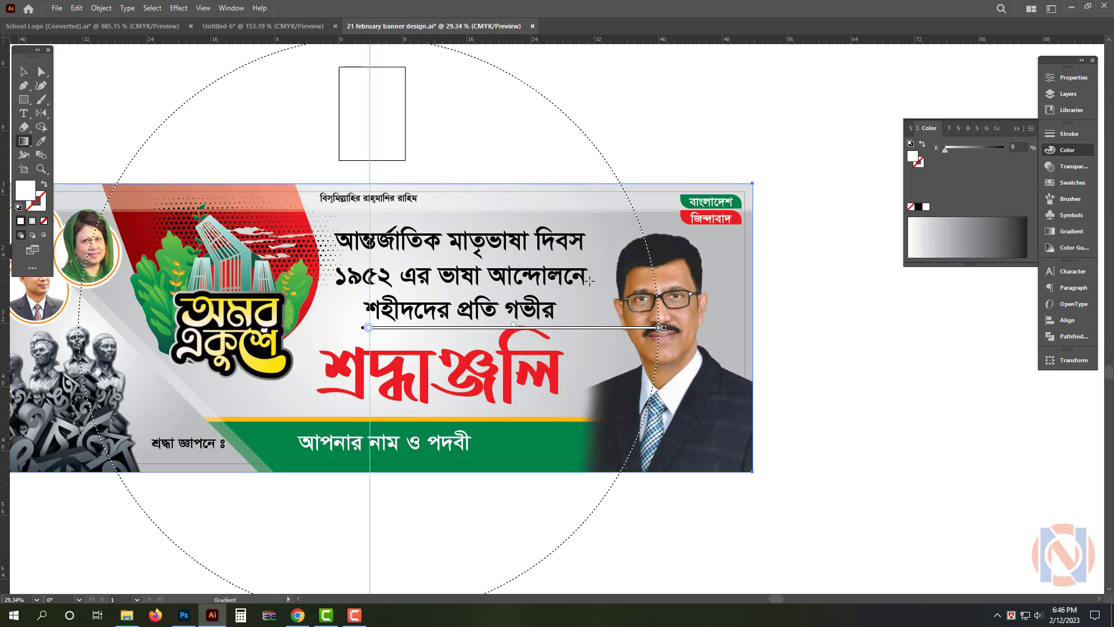
pyautogui.moveTo(590, 280)
pyautogui.mouseDown()
pyautogui.moveTo(293, 342)
pyautogui.moveTo(261, 379)
pyautogui.mouseUp()
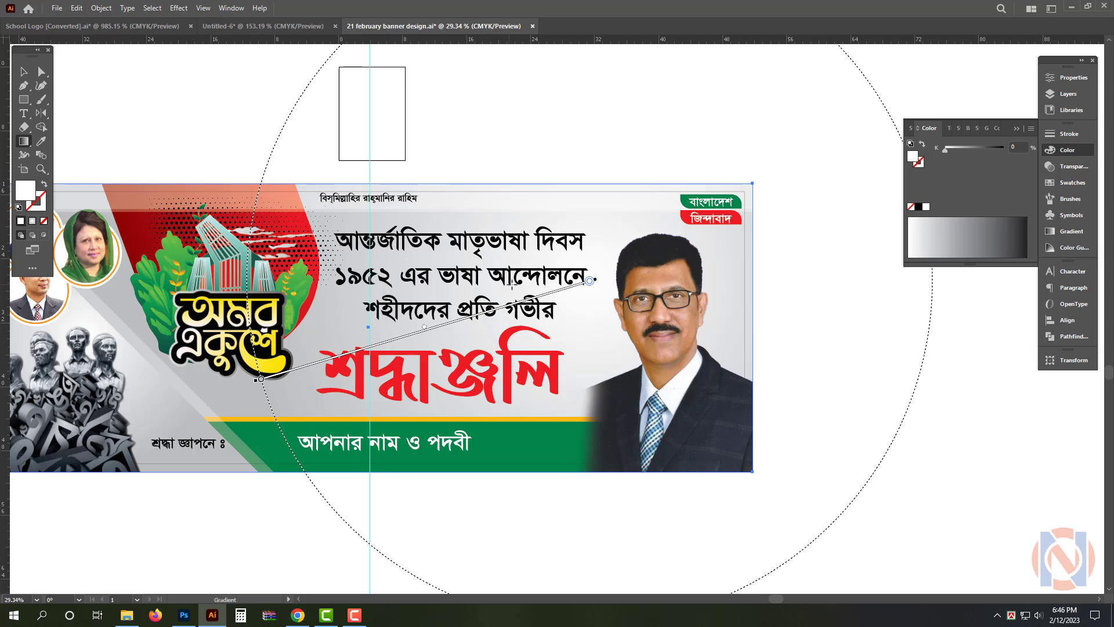
pyautogui.moveTo(519, 286); pyautogui.dragTo(204, 376)
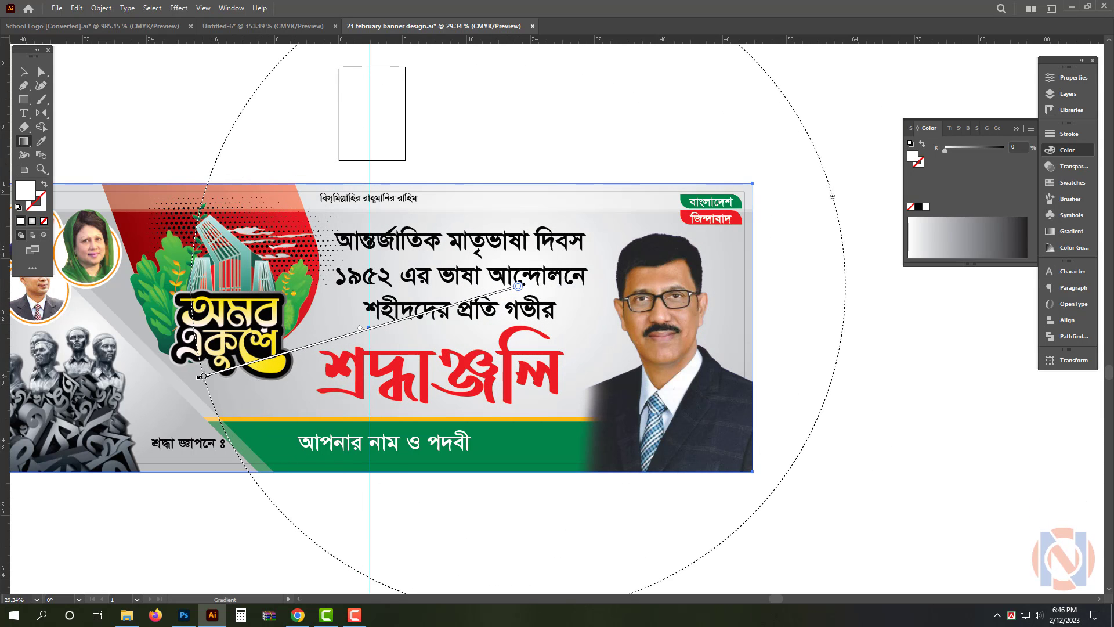
pyautogui.press('v')
pyautogui.click(895, 389)
# Cut the first line, আন্তর্জাতিক মাতৃভাষা দিবস, out of the black Bengali text block
pyautogui.moveTo(355, 289); pyautogui.dragTo(603, 250)
pyautogui.tripleClick(598, 241)
pyautogui.hotkey('ctrl', 'x')
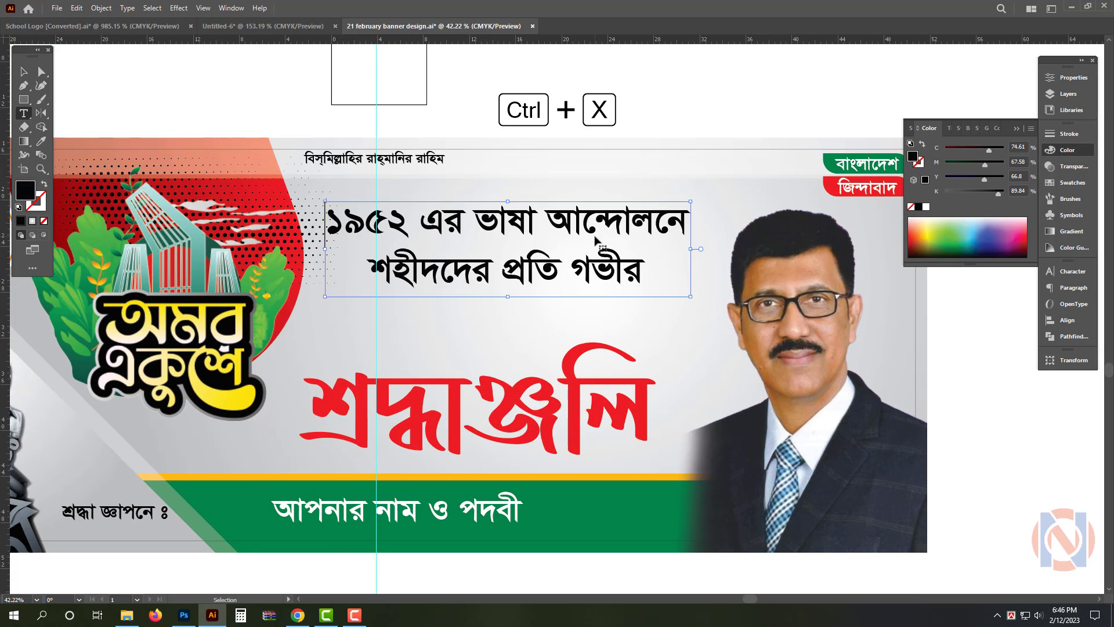
pyautogui.press('BackSpace')
pyautogui.hotkey('ctrl', 'z')
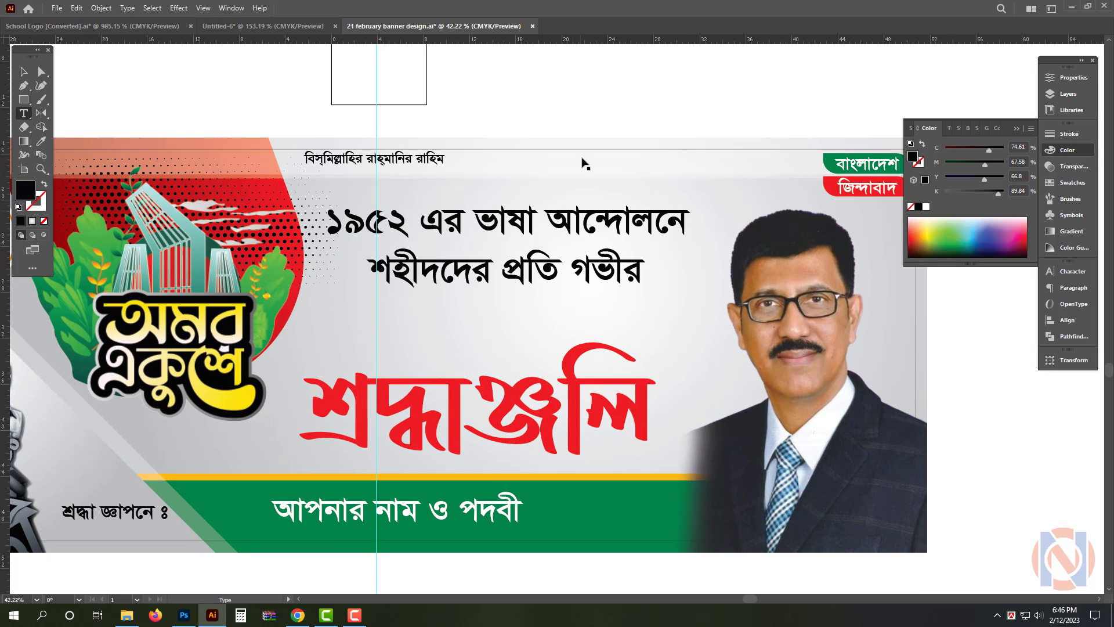
pyautogui.press('Escape')
# Duplicate the reduced two-line text block above itself and replace the copy's content with আন্তর্জাতিক মাতৃভাষা দিবস
pyautogui.moveTo(555, 236); pyautogui.dragTo(557, 211)
pyautogui.doubleClick(560, 216)
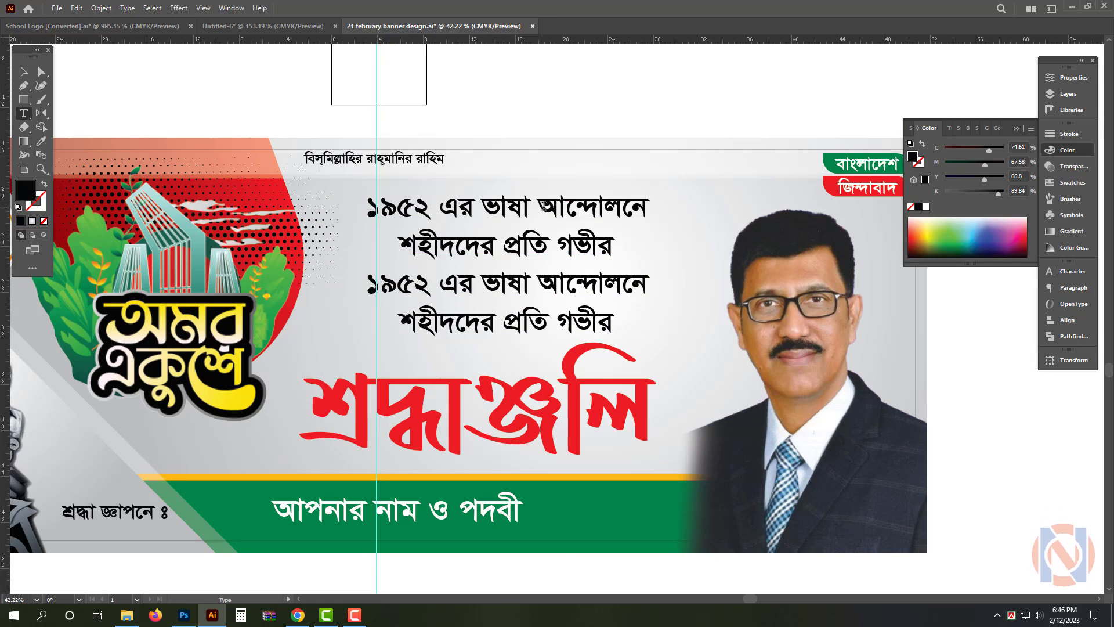
pyautogui.hotkey('ctrl', 'a')
pyautogui.hotkey('ctrl', 'v')
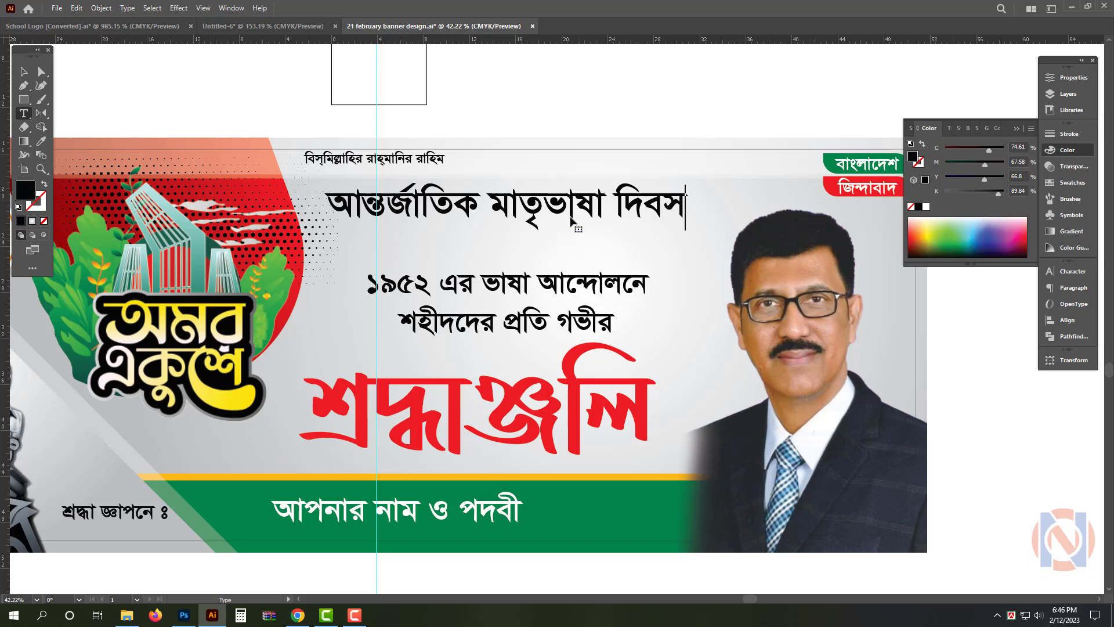
pyautogui.press('Escape')
# Move the আন্তর্জাতিক মাতৃভাষা দিবস heading slightly down and set its font to Li Alinur Kathakali ANSI V2
pyautogui.moveTo(573, 220); pyautogui.dragTo(571, 239)
pyautogui.hotkey('ctrl', 't')
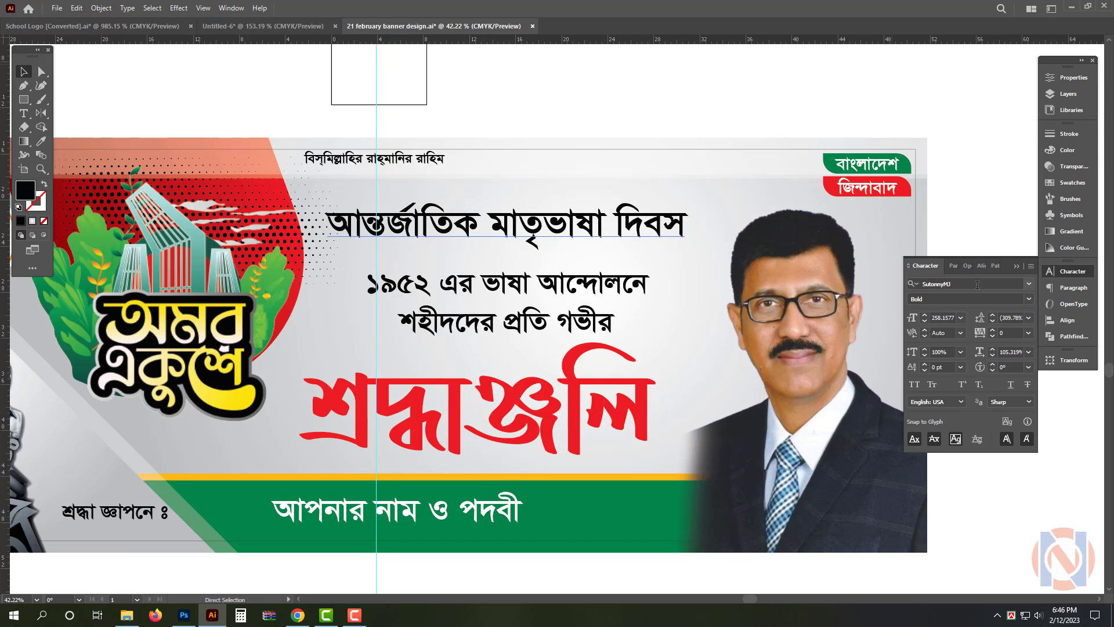
pyautogui.write('li')
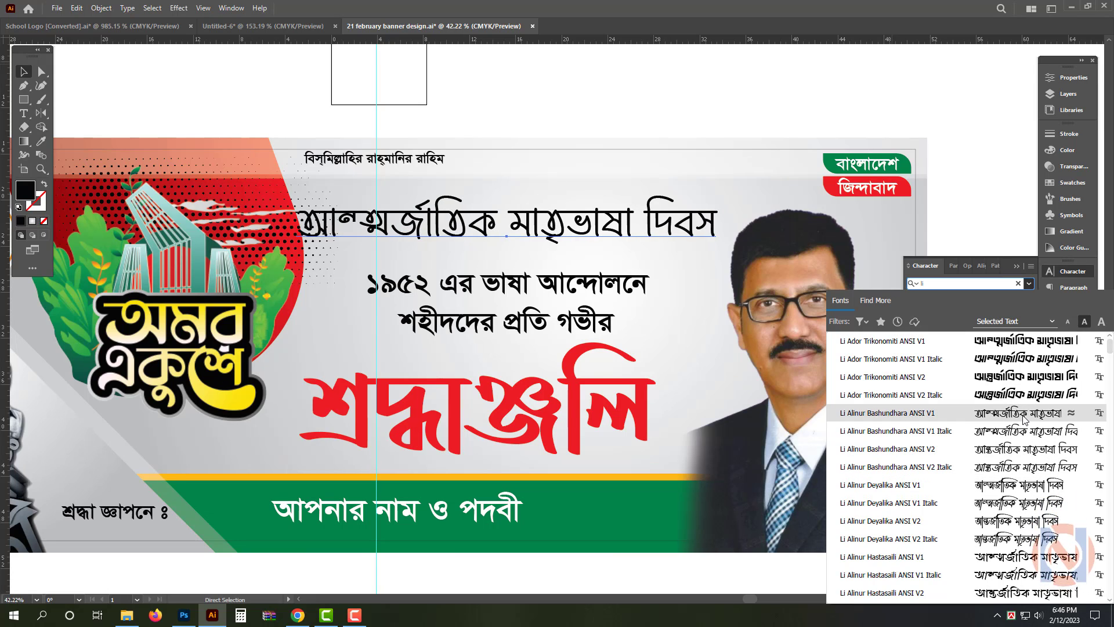
pyautogui.scroll(-4, 1022, 430)
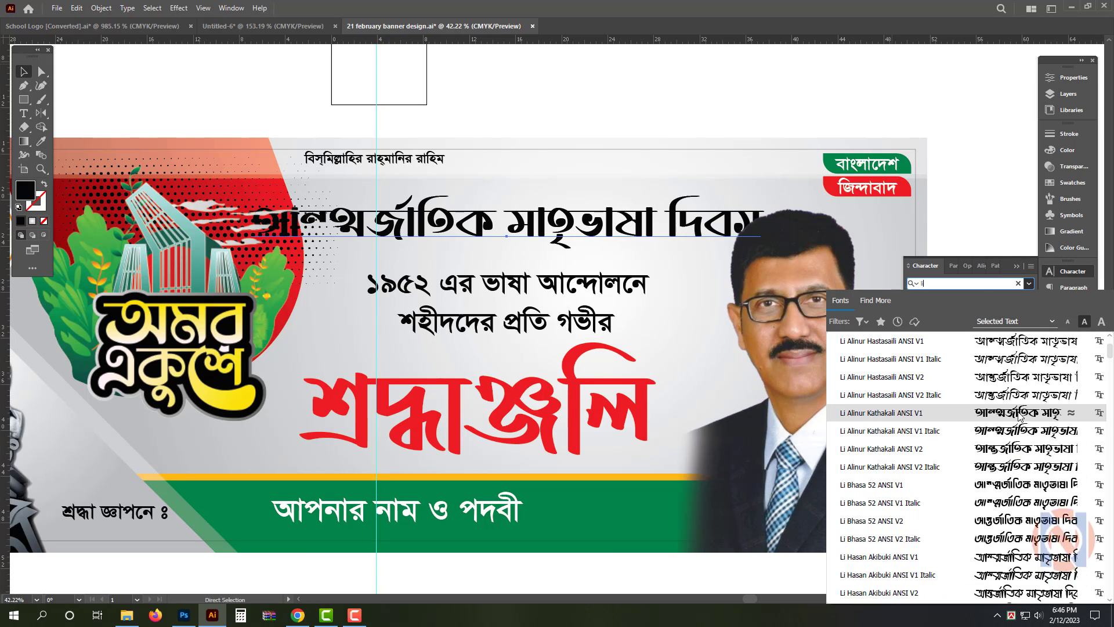
pyautogui.click(1024, 449)
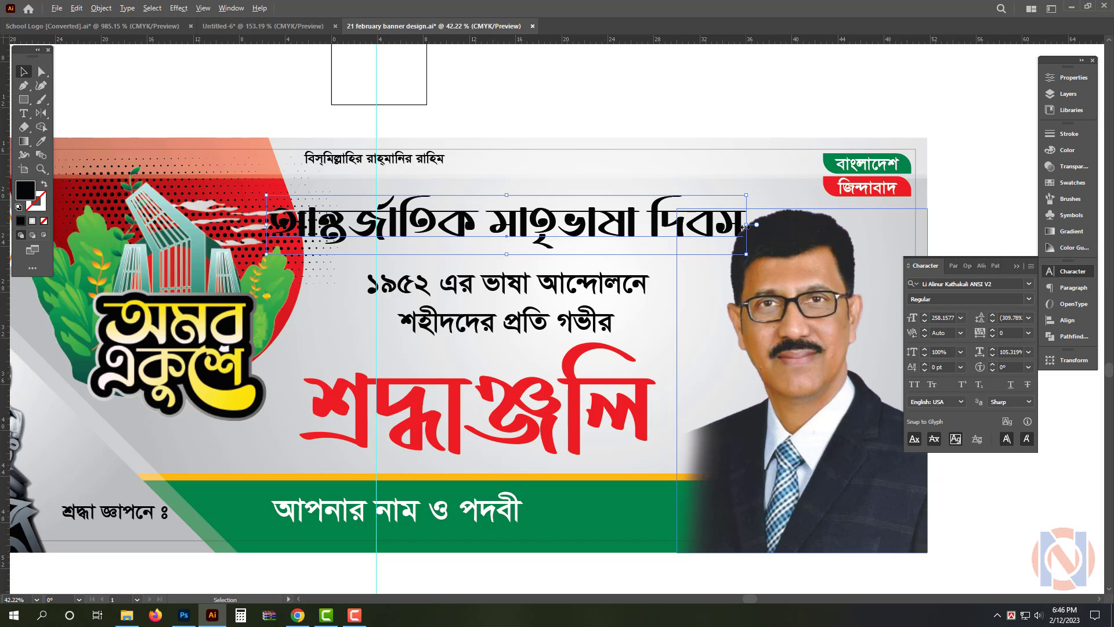
# Resize the heading to 299.56 pt with 77.39% horizontal scale so it fits between the logo and the man's portrait
pyautogui.moveTo(747, 227); pyautogui.dragTo(674, 227)
pyautogui.scroll(1, 530, 250)
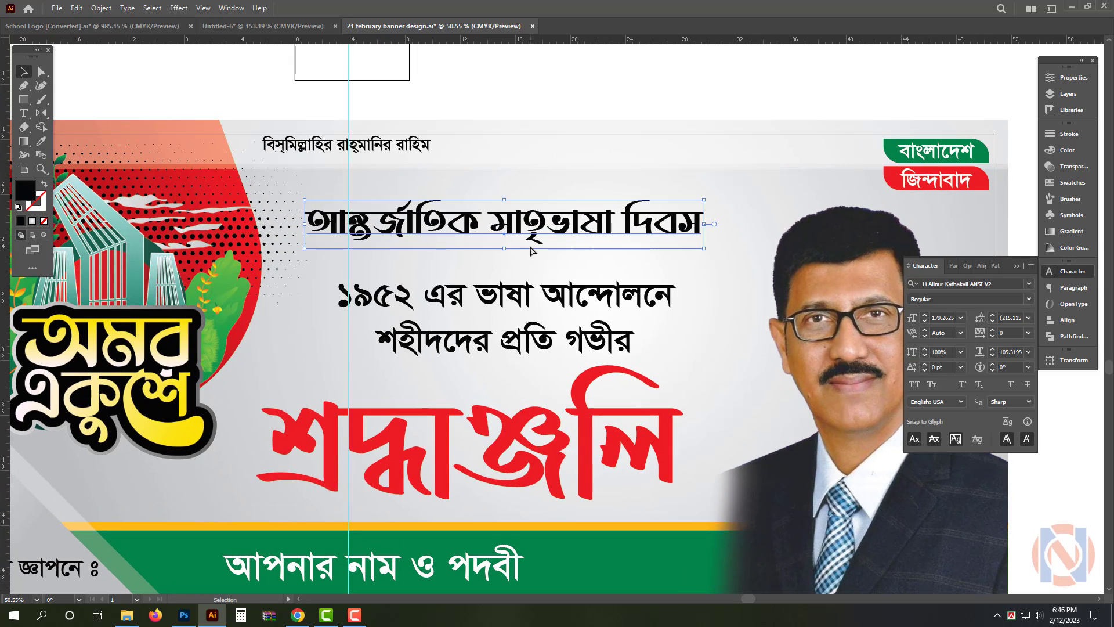
pyautogui.moveTo(505, 199); pyautogui.dragTo(481, 215)
pyautogui.moveTo(652, 249); pyautogui.dragTo(745, 274)
pyautogui.moveTo(619, 230); pyautogui.dragTo(619, 233)
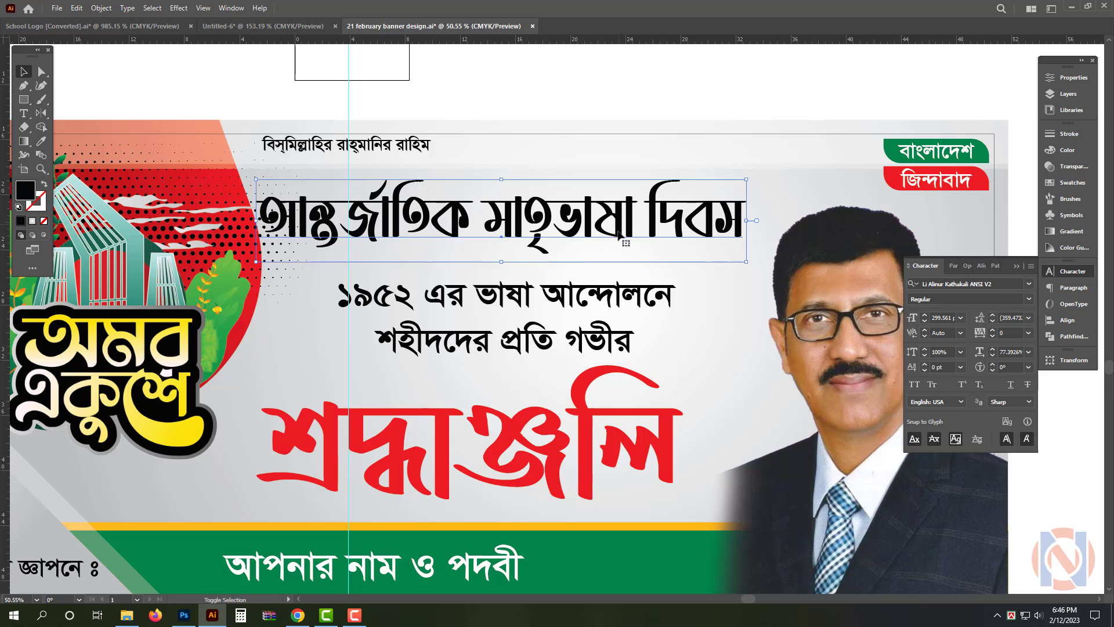
# Colour the heading green by sampling the বাংলাদেশ badge, and select the two-line text block below it
pyautogui.press('i')
pyautogui.click(891, 150)
pyautogui.click(570, 309)
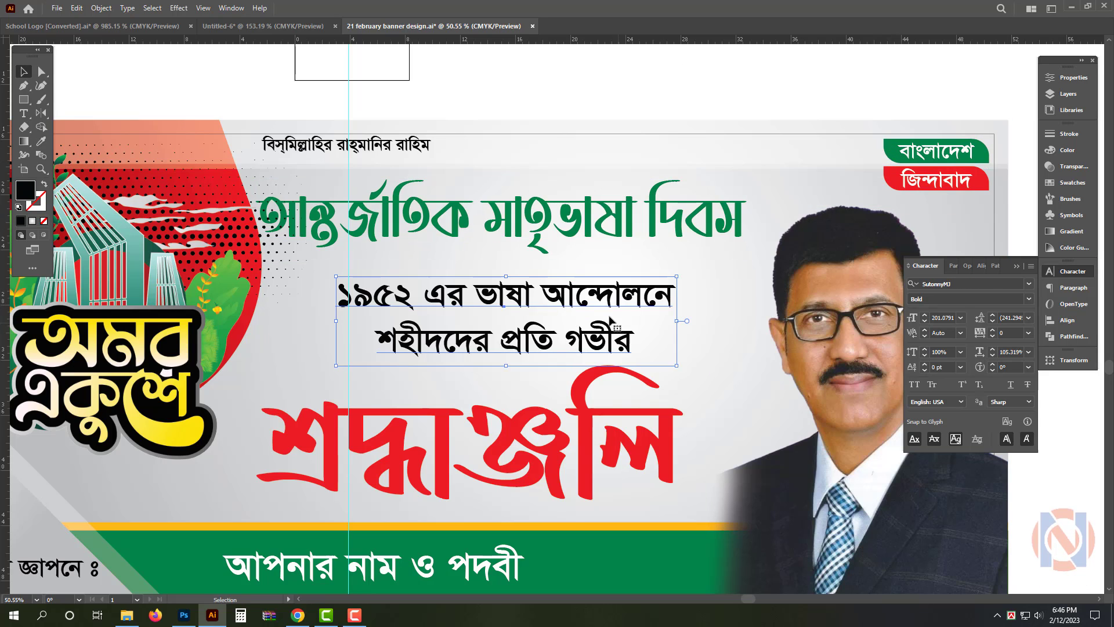
# Set the two-line text block's font to Li Alinur Bashundhara ANSI V1 and adjust its position between the green heading and শ্রদ্ধাঞ্জলি
pyautogui.moveTo(603, 306)
pyautogui.mouseDown()
pyautogui.moveTo(613, 303)
pyautogui.moveTo(596, 295)
pyautogui.mouseUp()
pyautogui.hotkey('ctrl', 't')
pyautogui.hotkey('ctrl', 't')
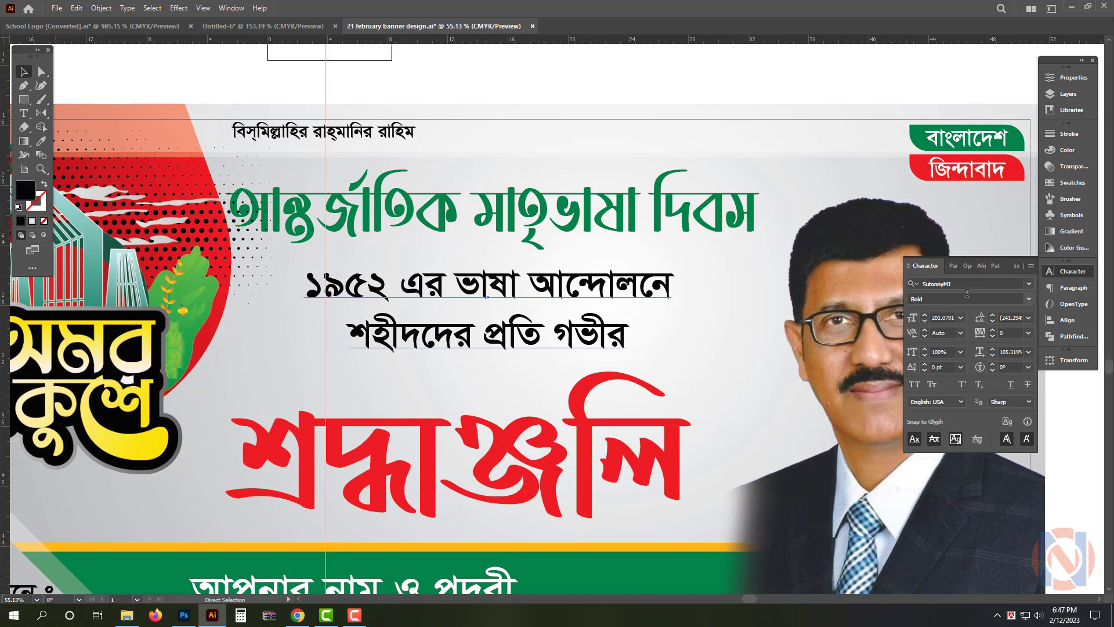
pyautogui.write('li')
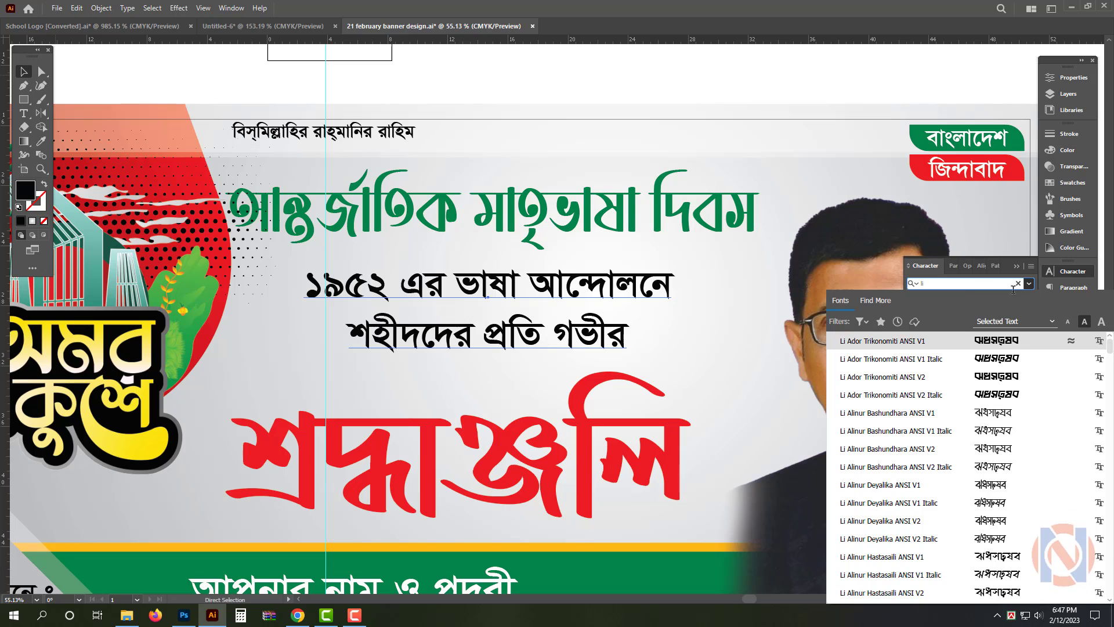
pyautogui.click(1009, 416)
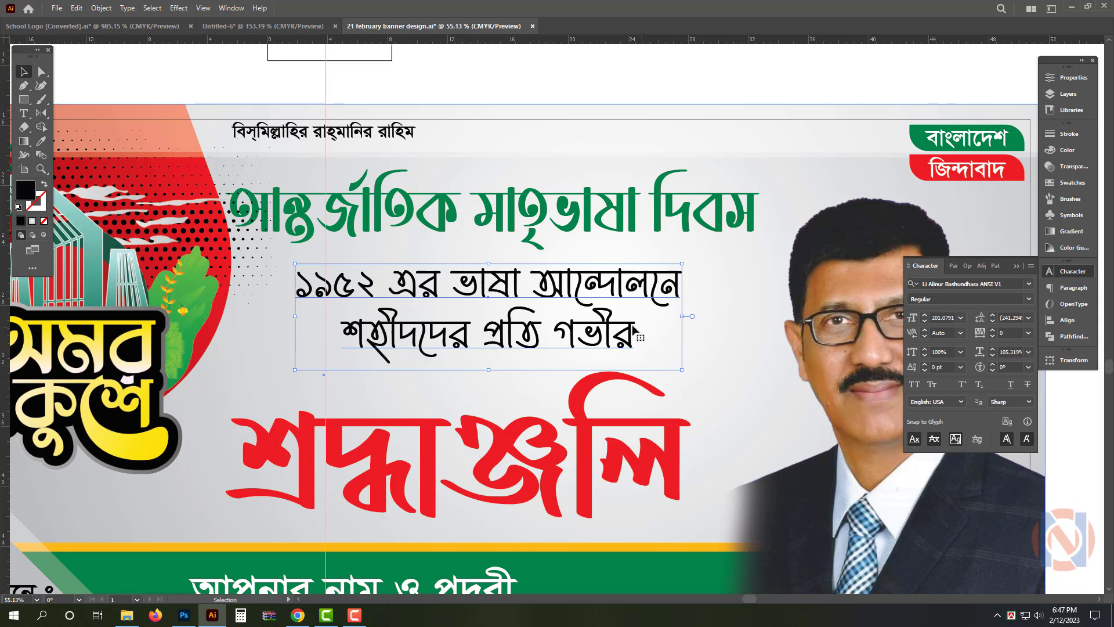
pyautogui.moveTo(622, 292); pyautogui.dragTo(622, 301)
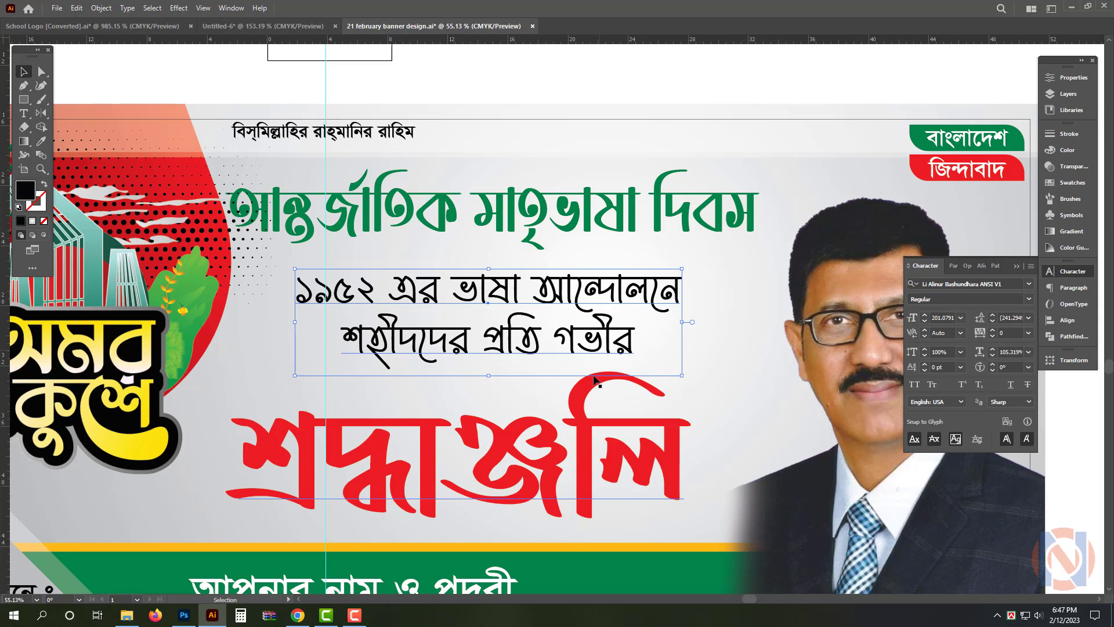
# Copy the green আন্তর্জাতিক মাতৃভাষা দিবস heading together with the two-line text block below it
pyautogui.keyDown('shift'); pyautogui.click(529, 242); pyautogui.keyUp('shift')
pyautogui.hotkey('ctrl', 'c')
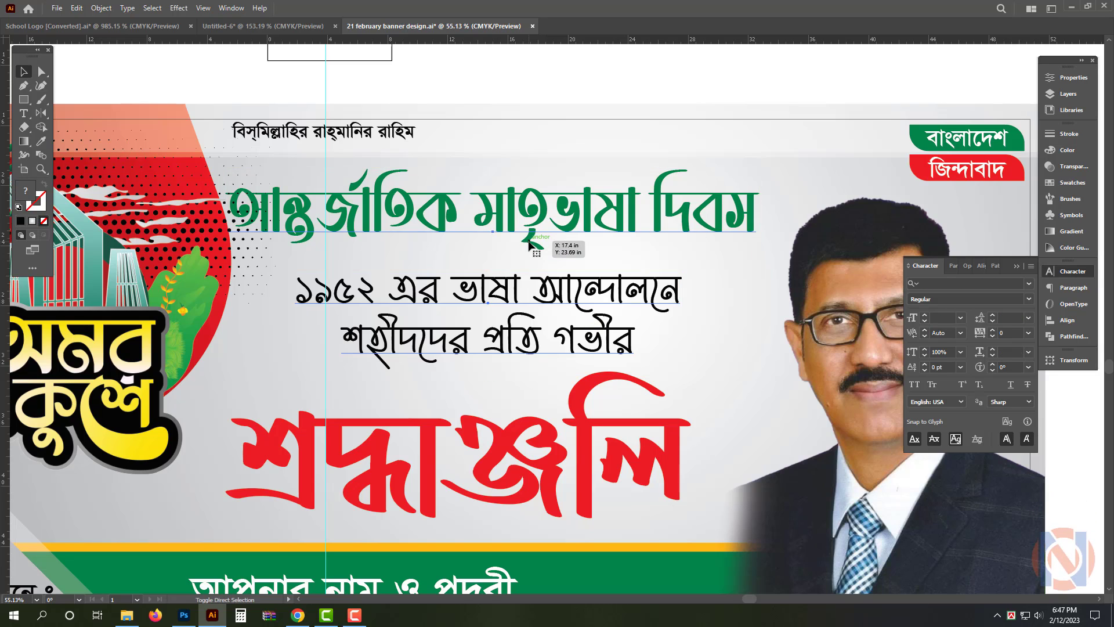
pyautogui.hotkey('ctrl', 'c')
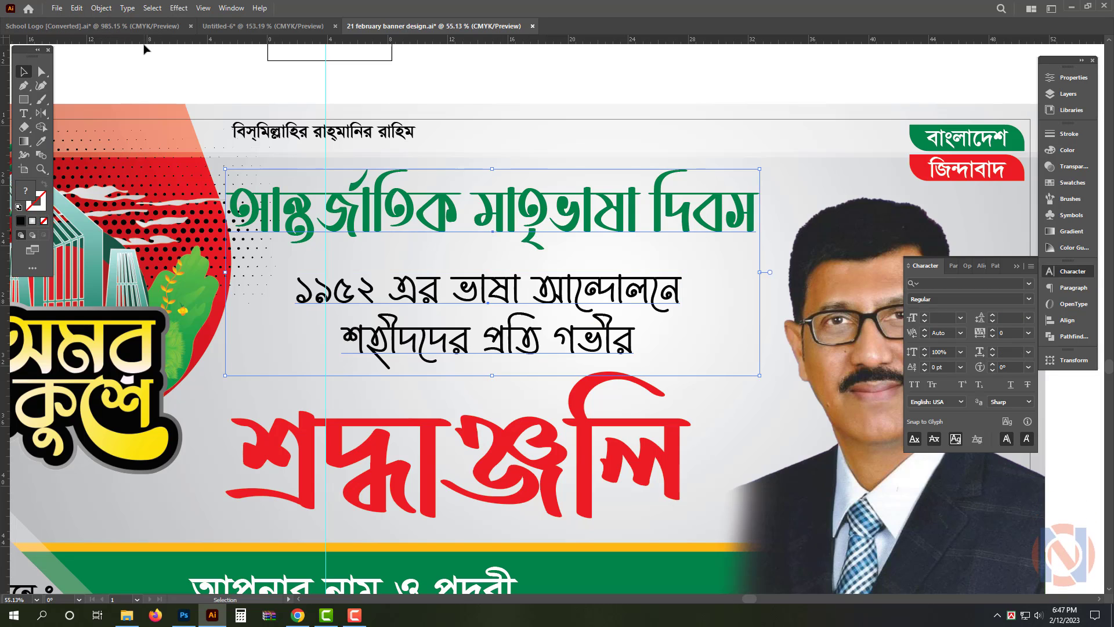
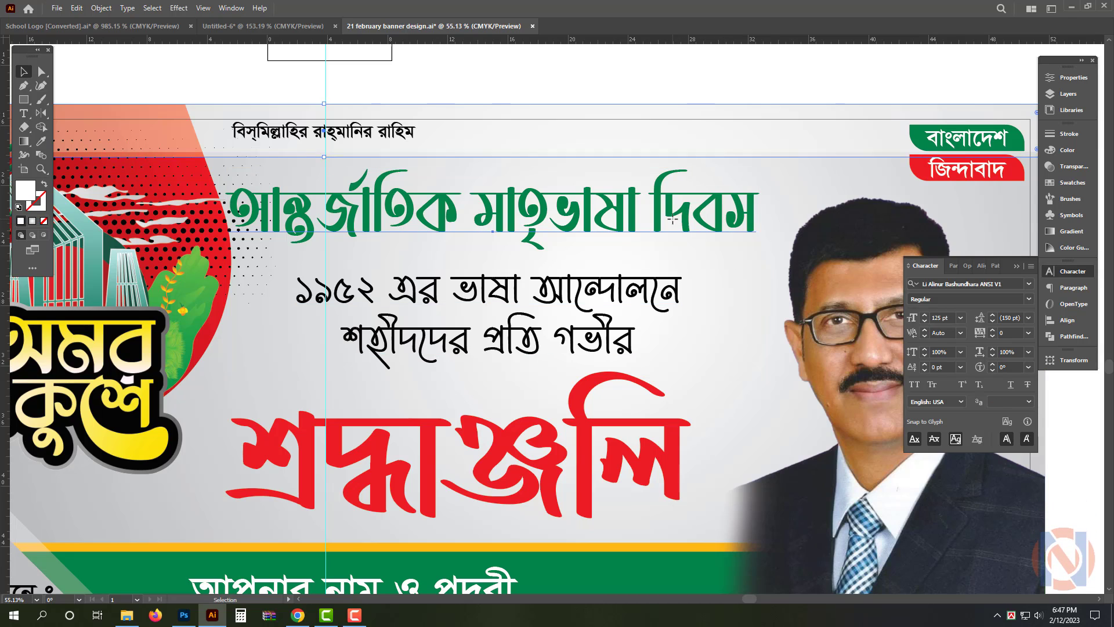
# Copy the green আন্তর্জাতিক মাতৃভাষা দিবস heading and set up a Multiply drop shadow with 45% opacity, 0.2 in X and Y offsets and 0.1 in blur
pyautogui.click(690, 212)
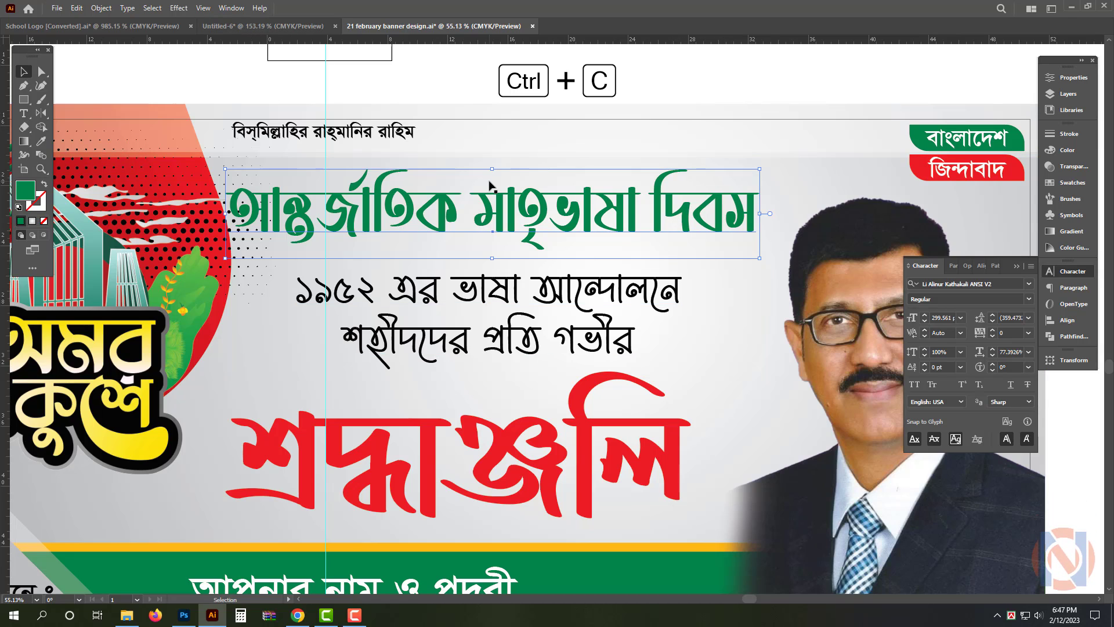
pyautogui.click(179, 8)
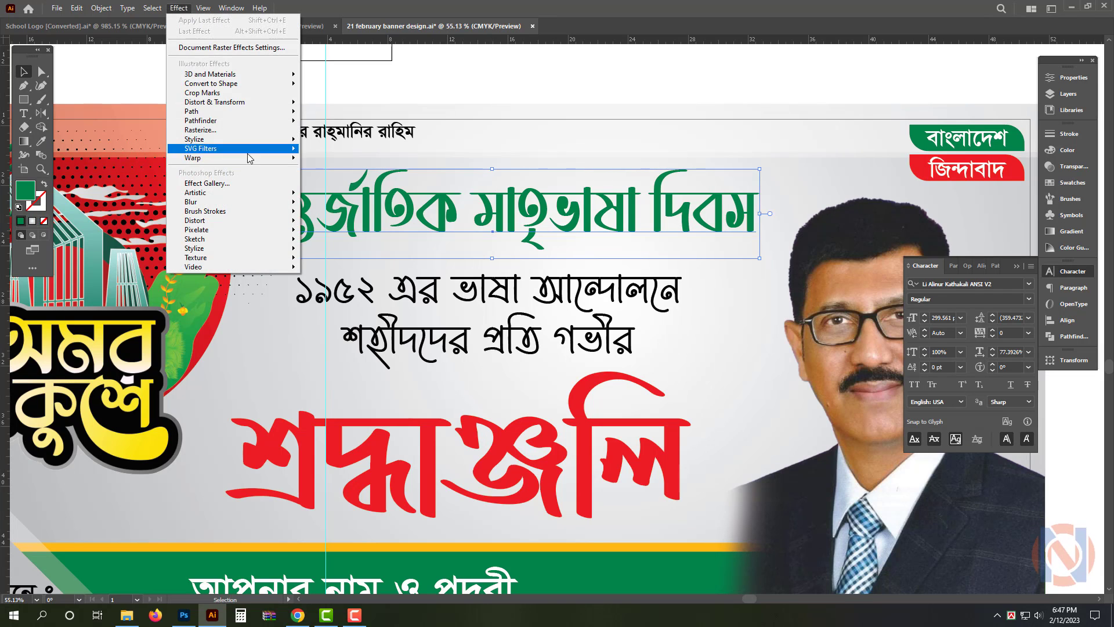
pyautogui.moveTo(245, 140)
pyautogui.click(317, 140)
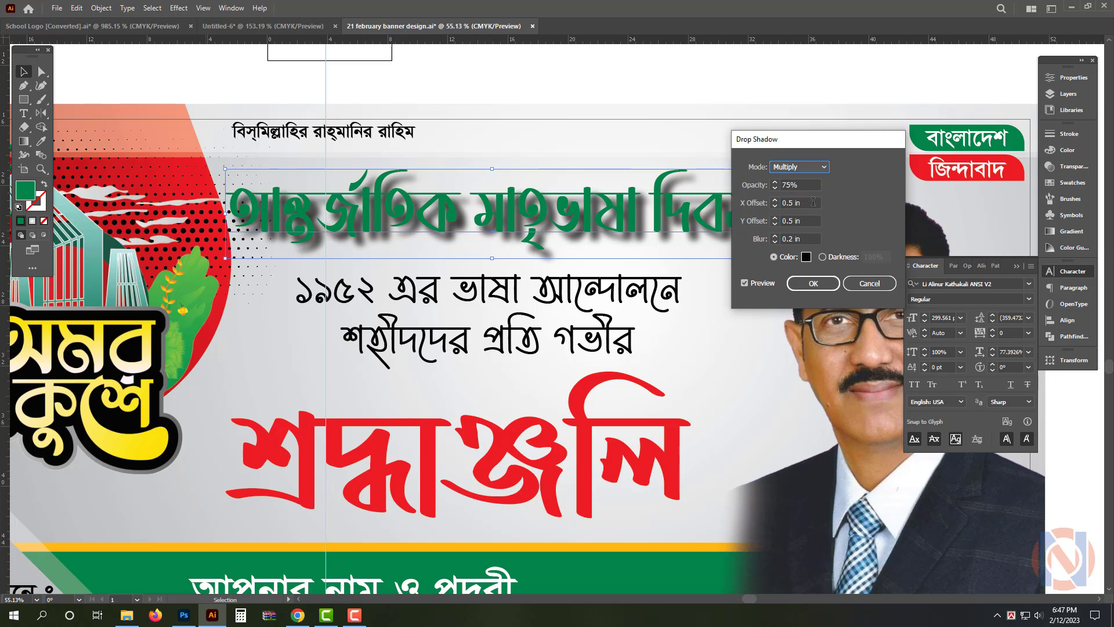
pyautogui.press('Tab')
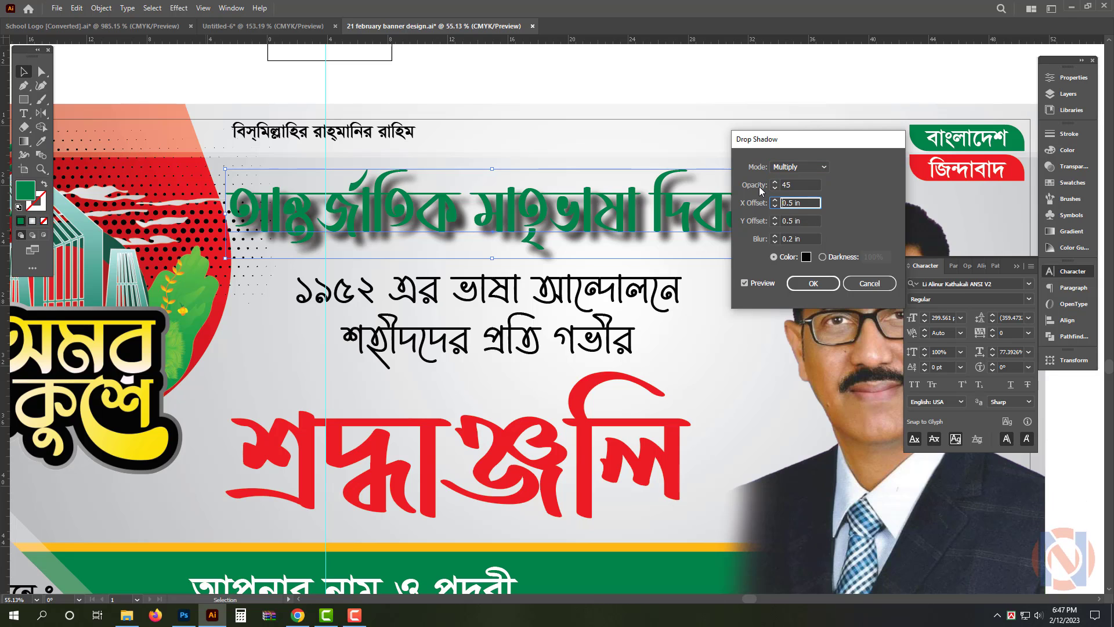
pyautogui.write('.')
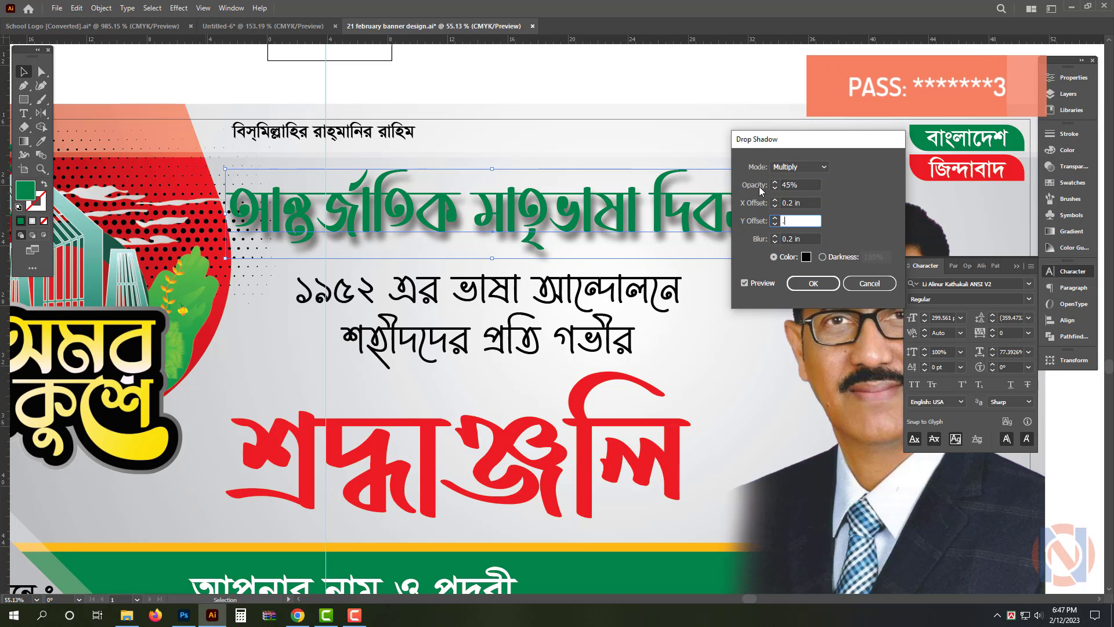
pyautogui.write('.2')
pyautogui.press('Tab')
pyautogui.write('.1')
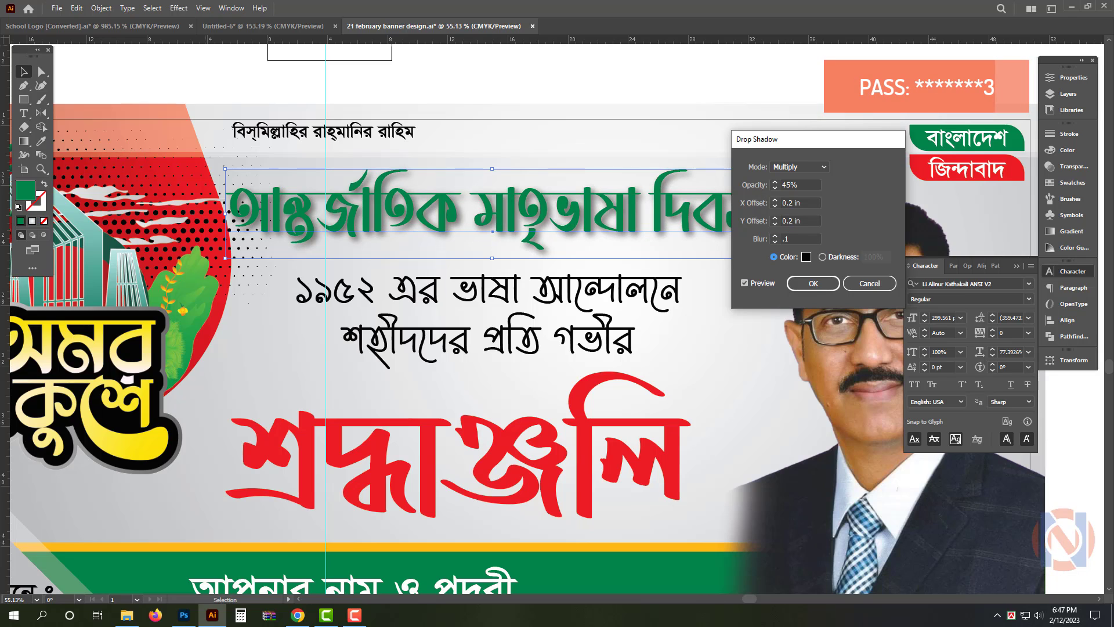
pyautogui.press('Tab')
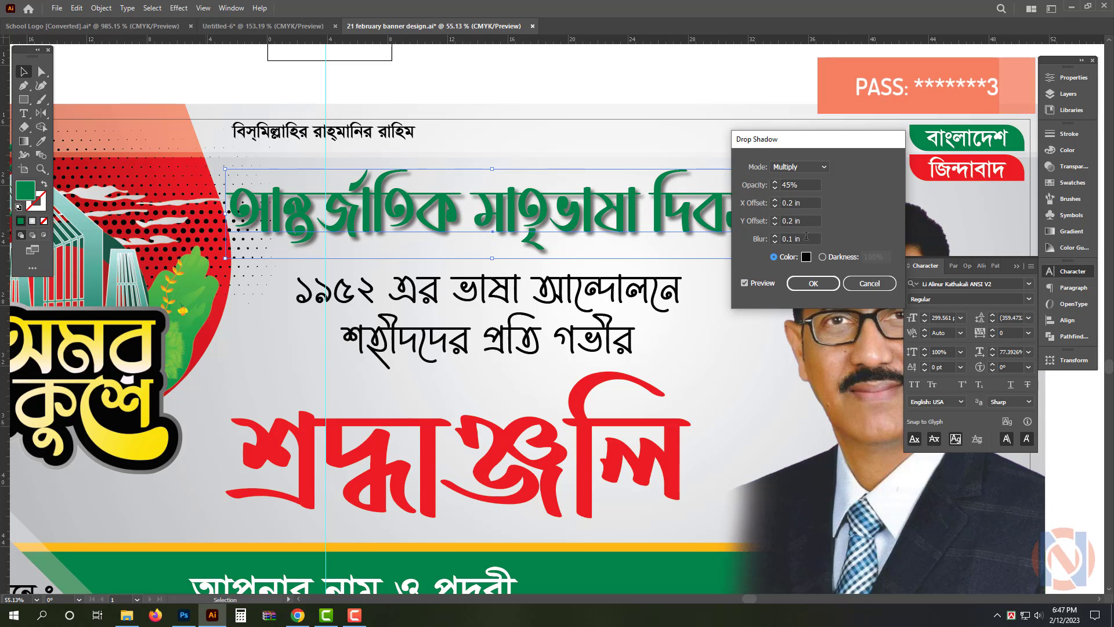
# Set the heading shadow's blur to 0.2 in and apply the drop shadow
pyautogui.moveTo(807, 239); pyautogui.dragTo(730, 243)
pyautogui.write('.2')
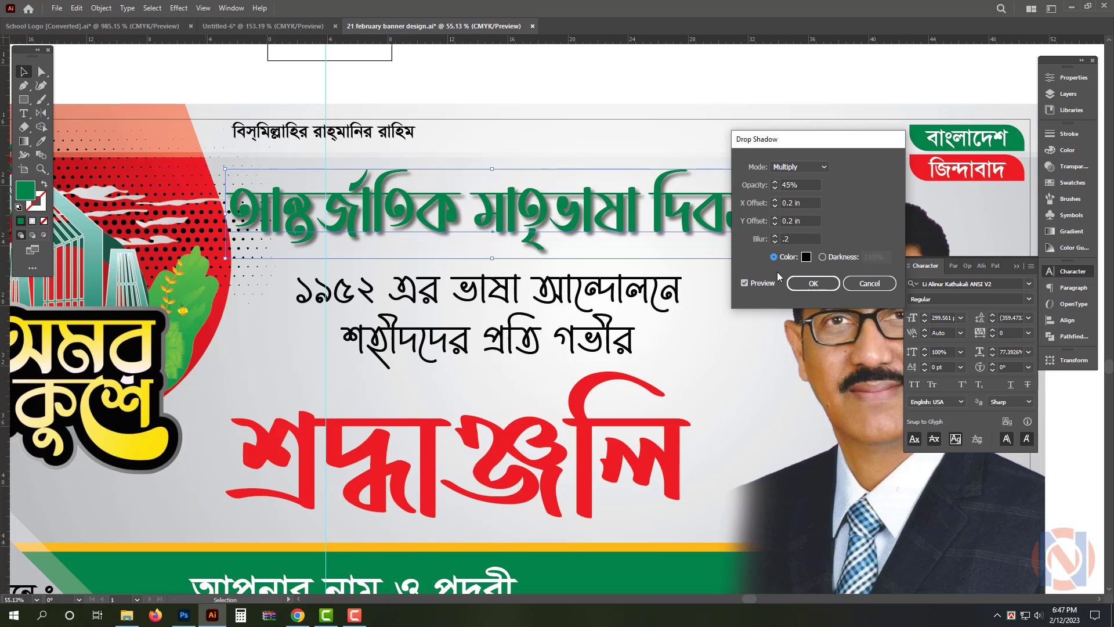
pyautogui.press('Tab')
pyautogui.click(812, 283)
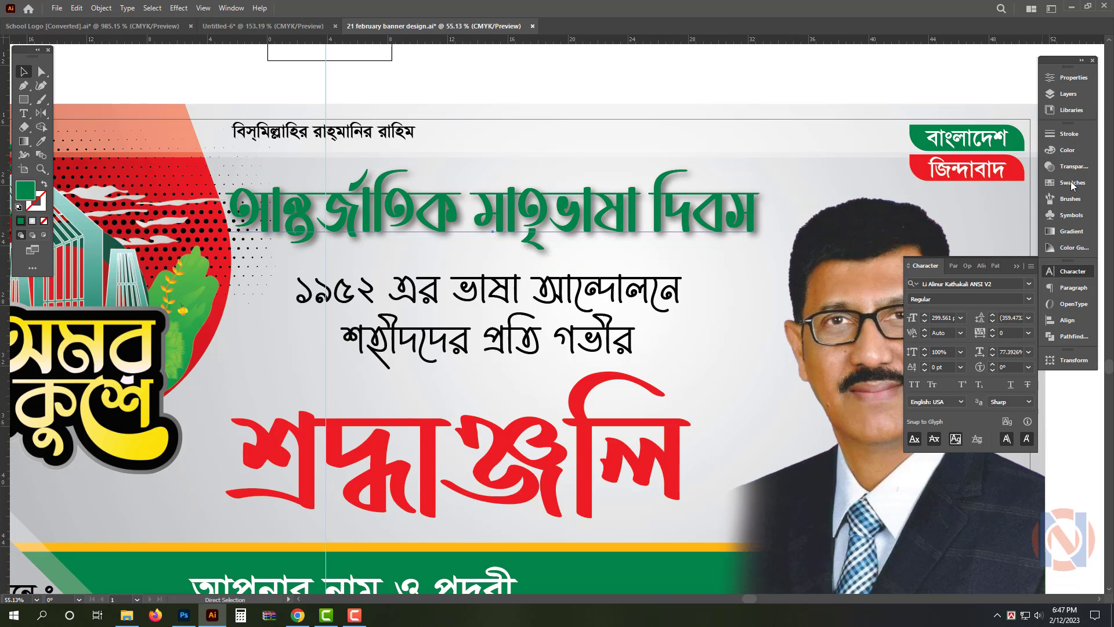
# Give the green heading a 12 pt stroke and colour the stroke white
pyautogui.click(1067, 134)
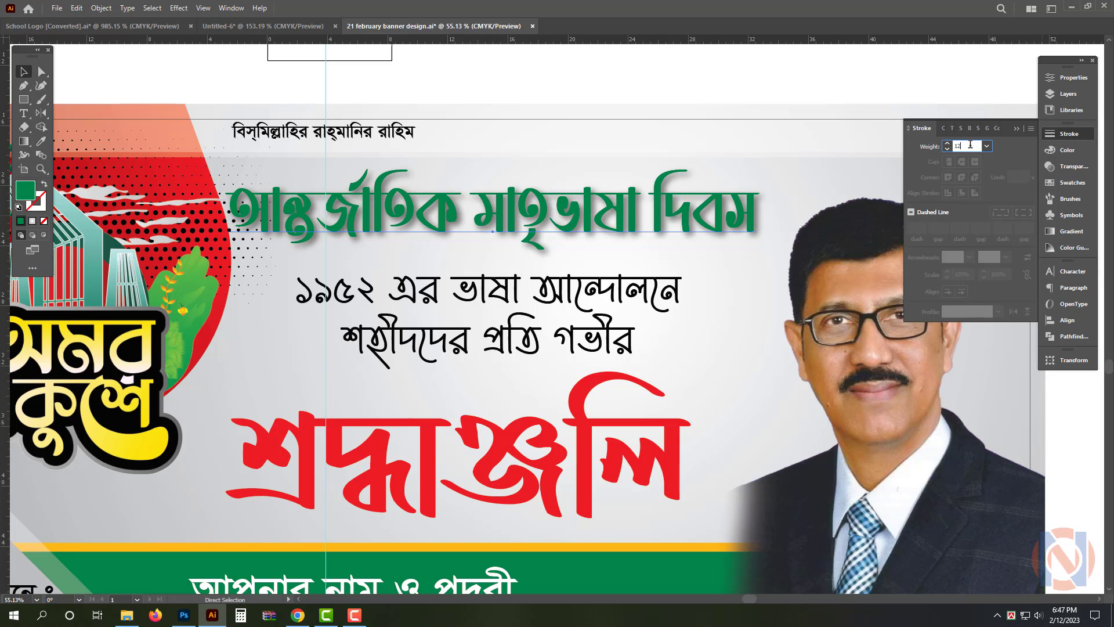
pyautogui.click(971, 145)
pyautogui.write('12')
pyautogui.press('Return')
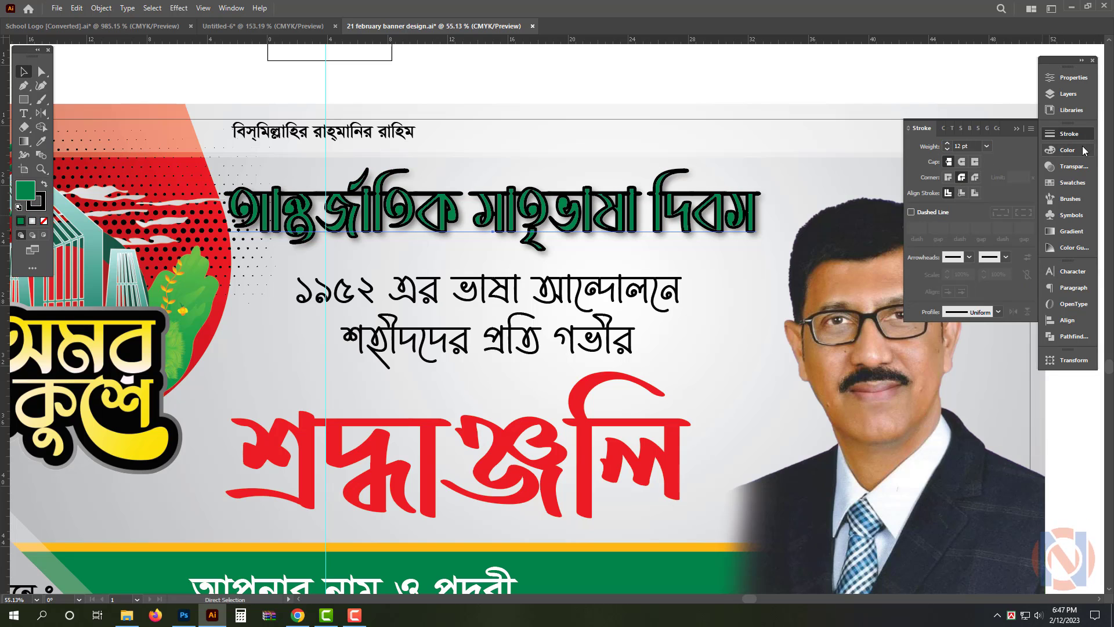
pyautogui.click(1084, 151)
pyautogui.click(919, 162)
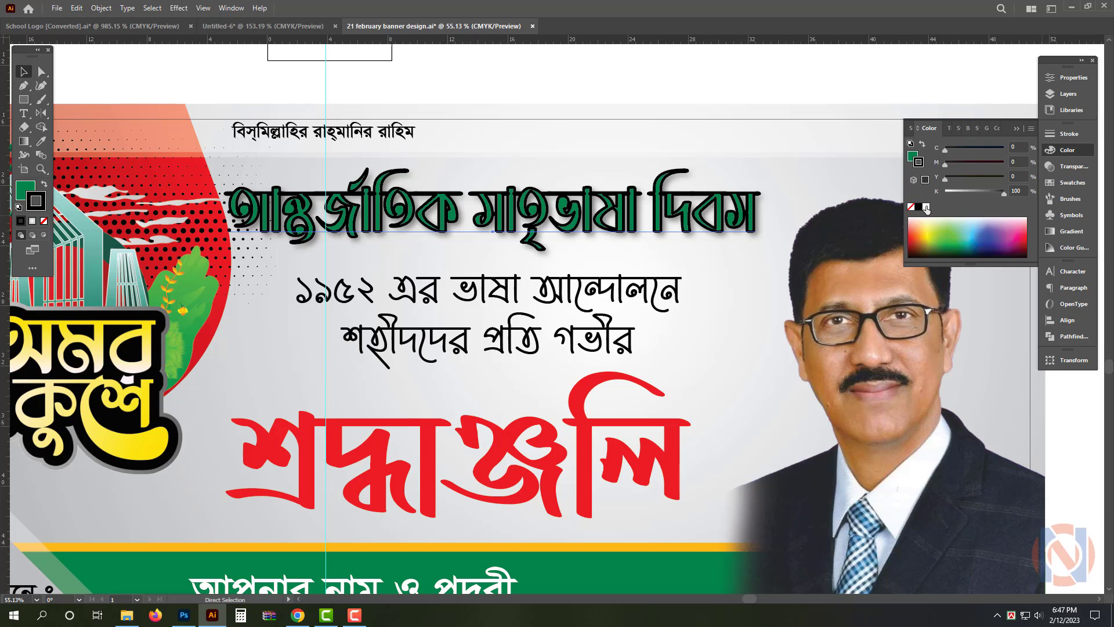
pyautogui.click(926, 208)
# Set the green heading's white stroke to 16 pt and paste the copied heading in front of it
pyautogui.click(1069, 134)
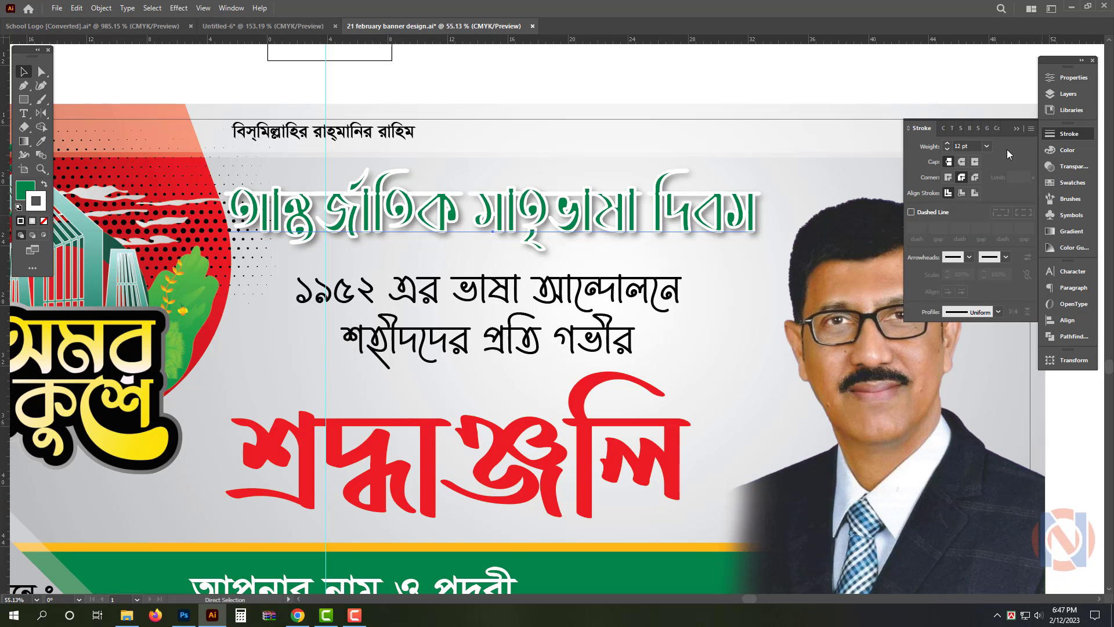
pyautogui.click(968, 145)
pyautogui.write('16')
pyautogui.press('Return')
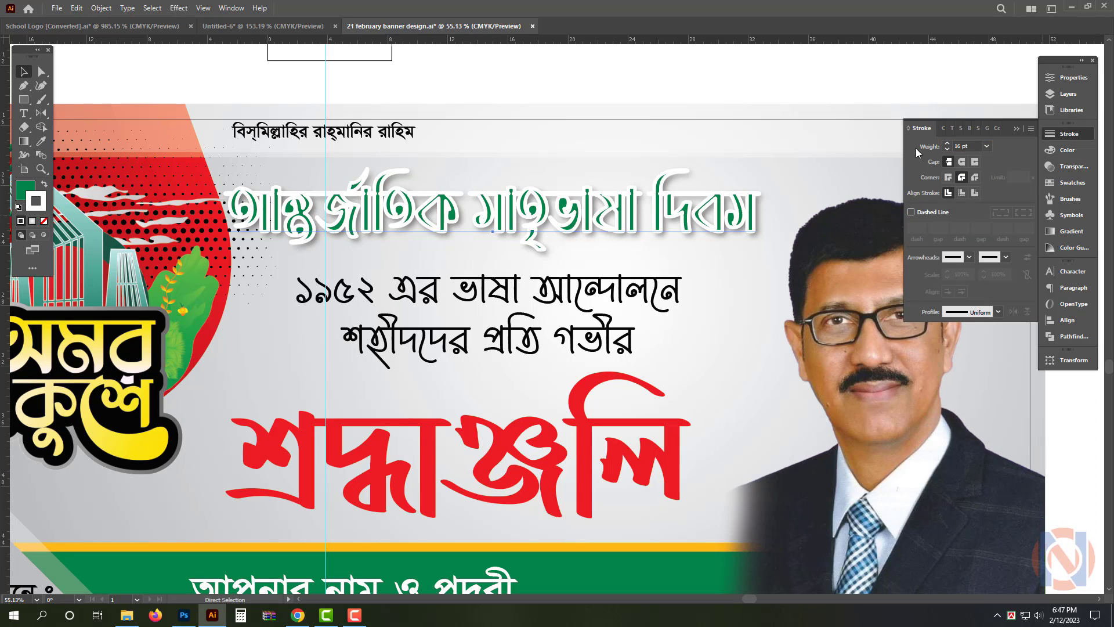
pyautogui.hotkey('ctrl', 'v')
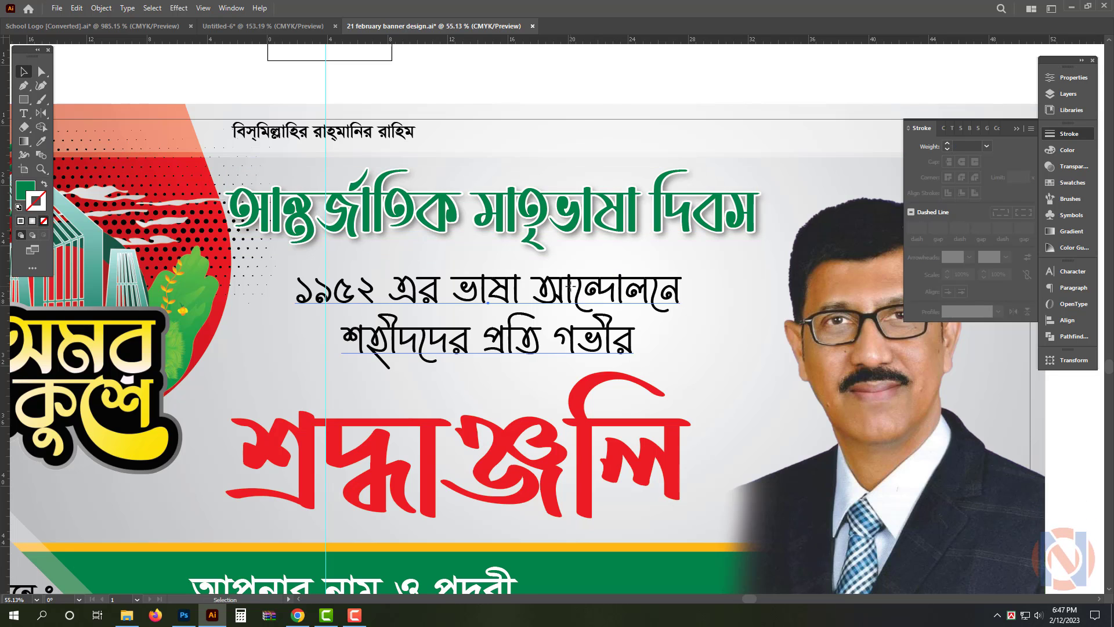
# Copy the red শ্রদ্ধাঞ্জলি heading
pyautogui.click(583, 333)
pyautogui.moveTo(577, 471); pyautogui.dragTo(574, 384)
pyautogui.click(574, 384)
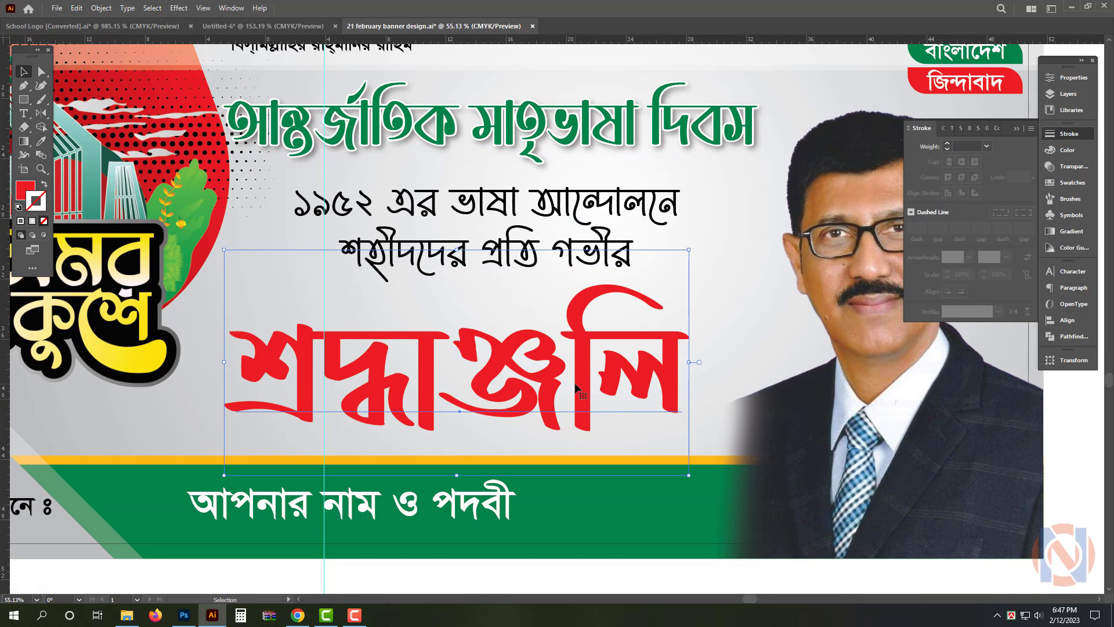
pyautogui.hotkey('ctrl', 'c')
# Apply a Multiply drop shadow to শ্রদ্ধাঞ্জলি with 45% opacity, 0.3 in X and Y offsets and 0.3 in blur
pyautogui.click(179, 8)
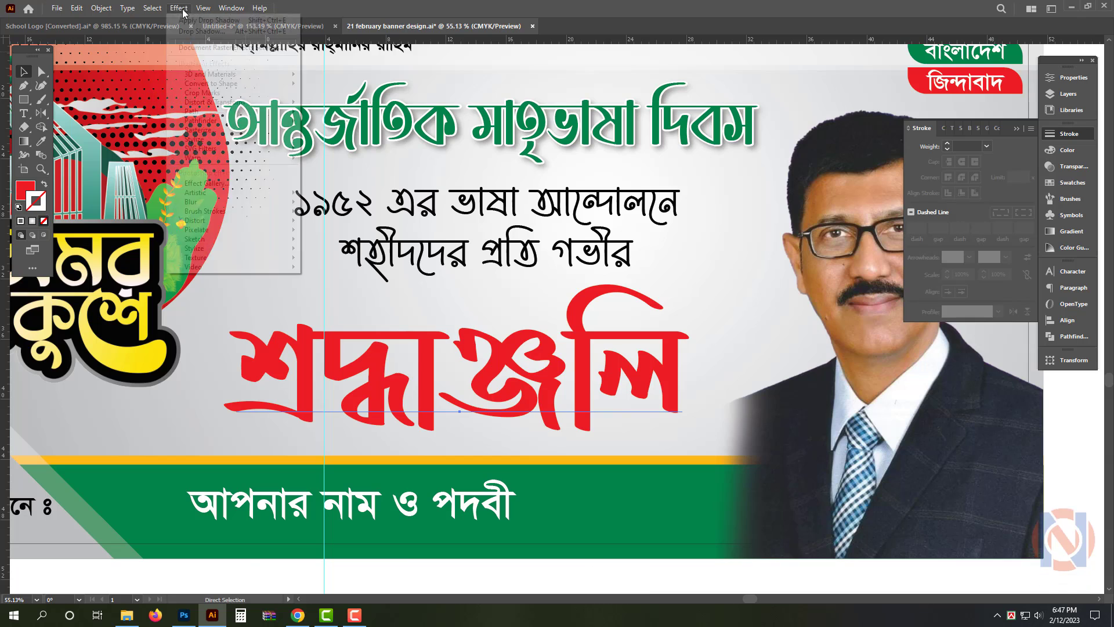
pyautogui.moveTo(271, 148)
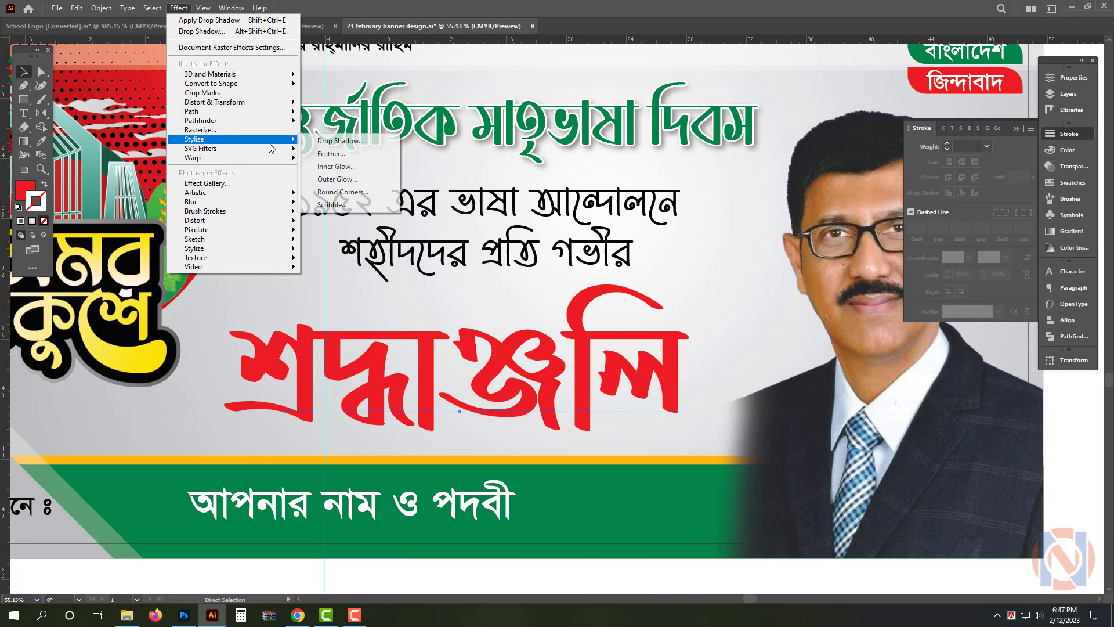
pyautogui.click(321, 142)
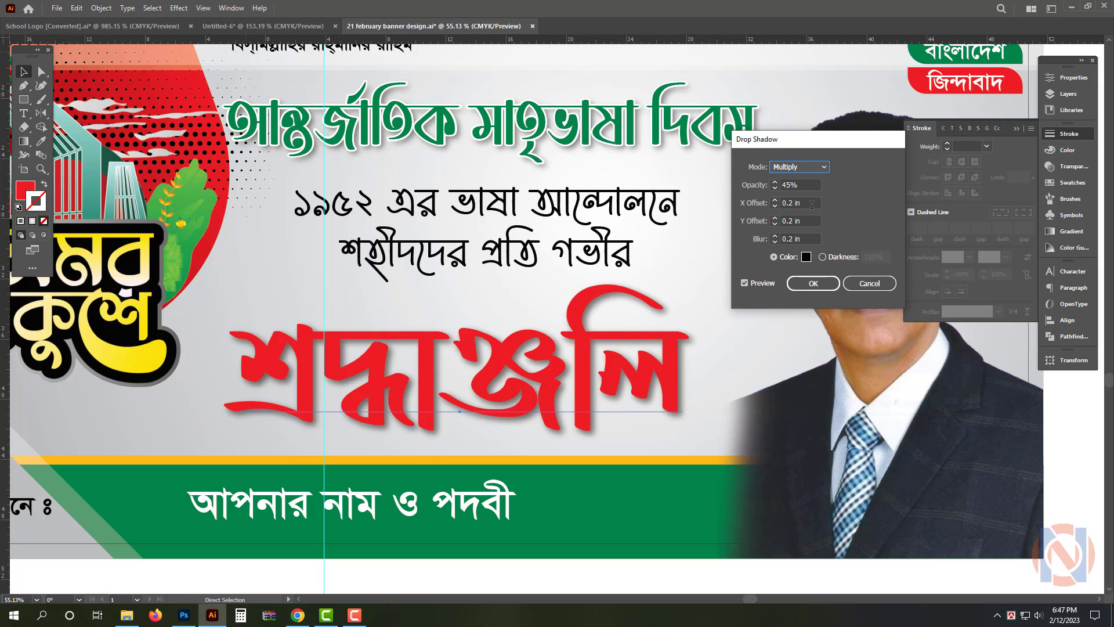
pyautogui.click(760, 205)
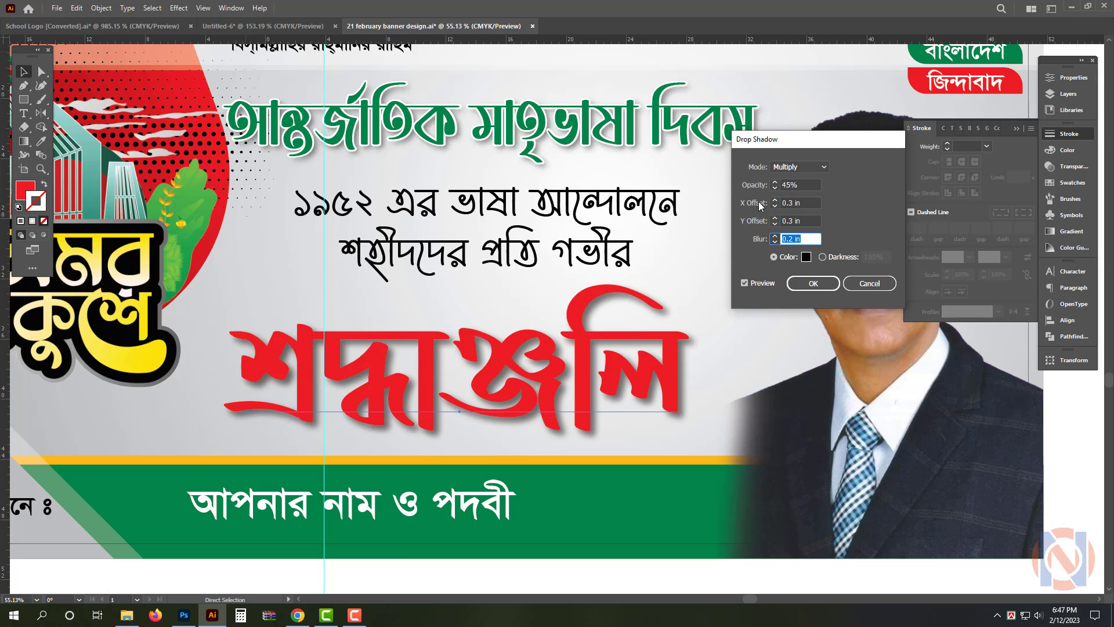
pyautogui.write('.3')
pyautogui.press('Tab')
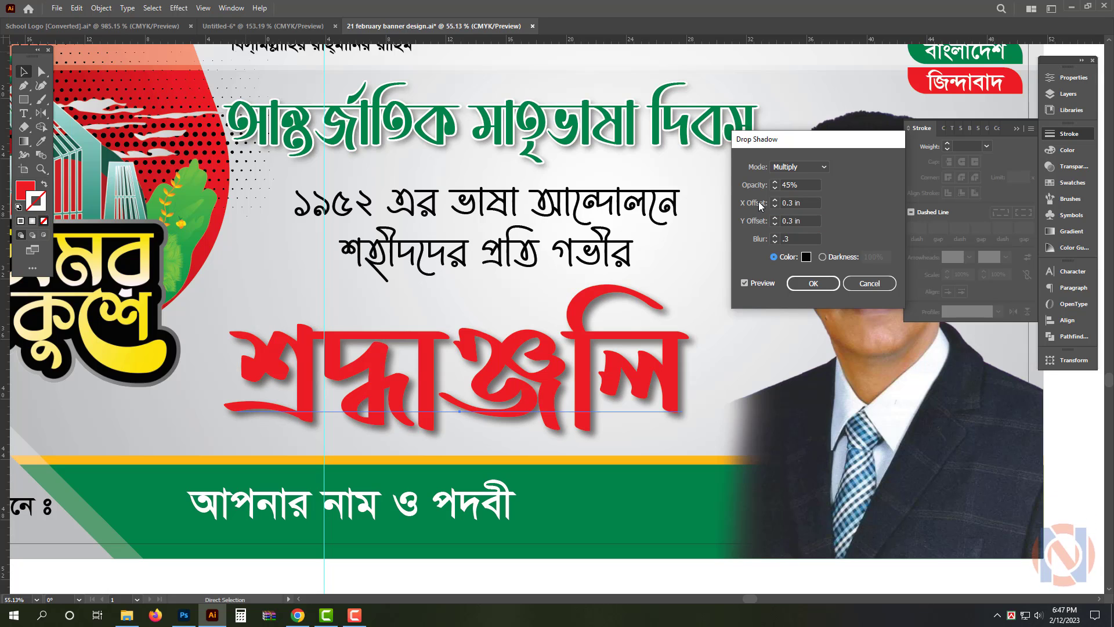
pyautogui.click(820, 285)
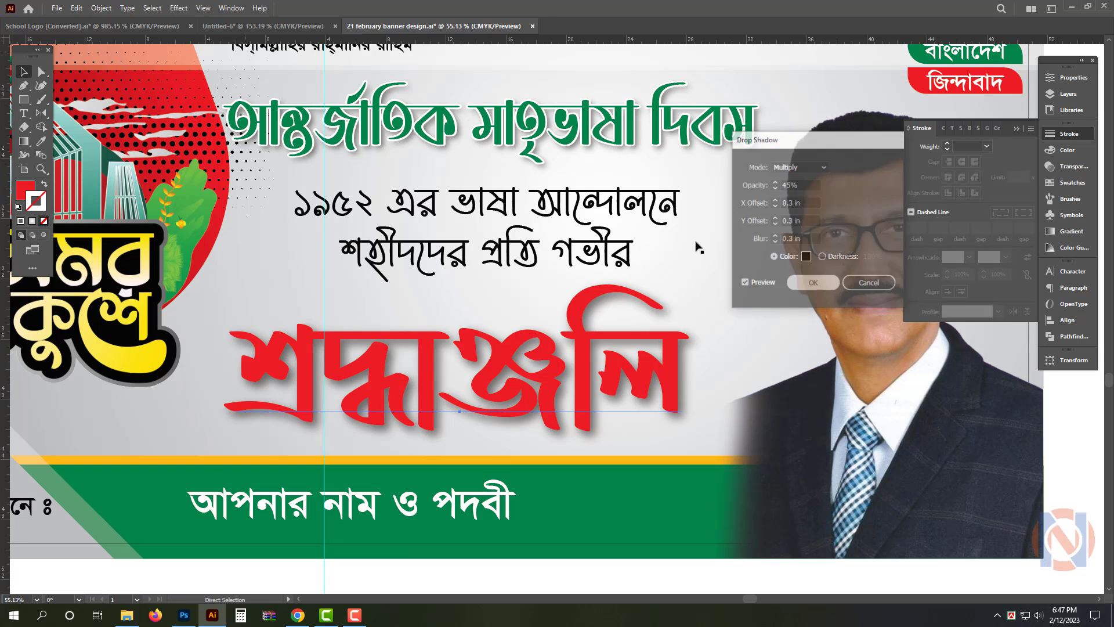
# Give শ্রদ্ধাঞ্জলি a 25 pt white stroke and paste its copied version in front
pyautogui.hotkey('ctrl', 'shift', 'o')
pyautogui.hotkey('ctrl', 'z')
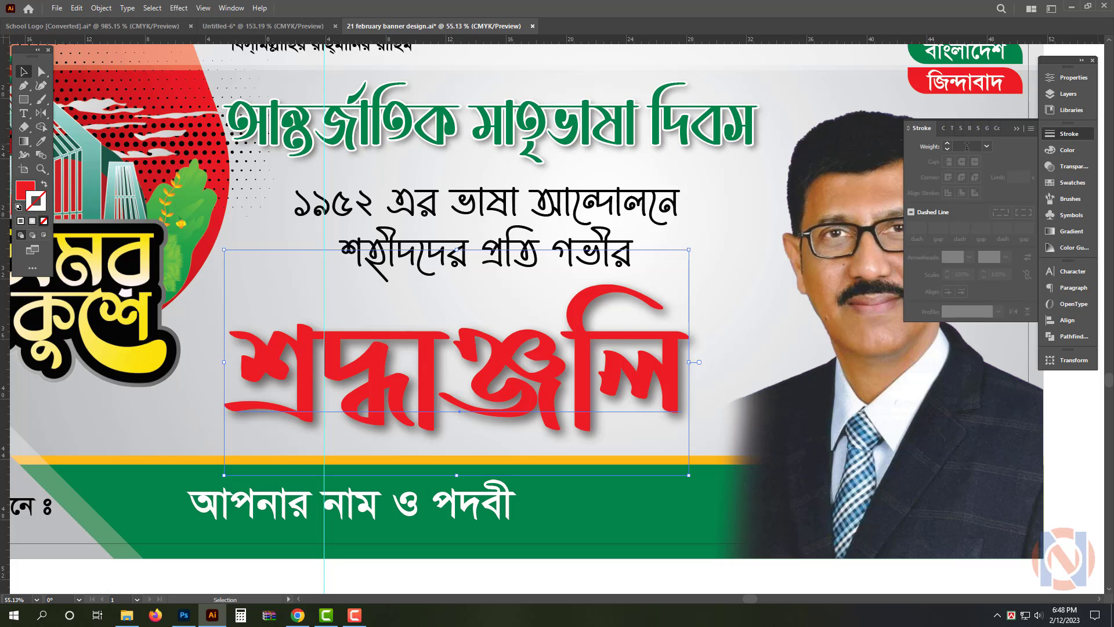
pyautogui.write('1')
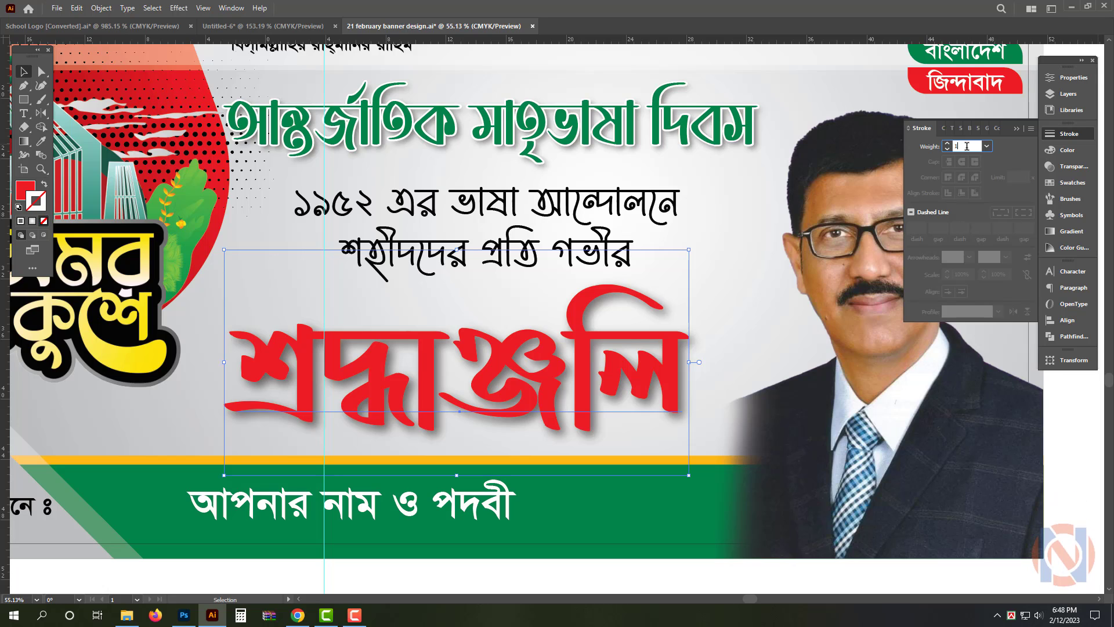
pyautogui.write('65')
pyautogui.press('Return')
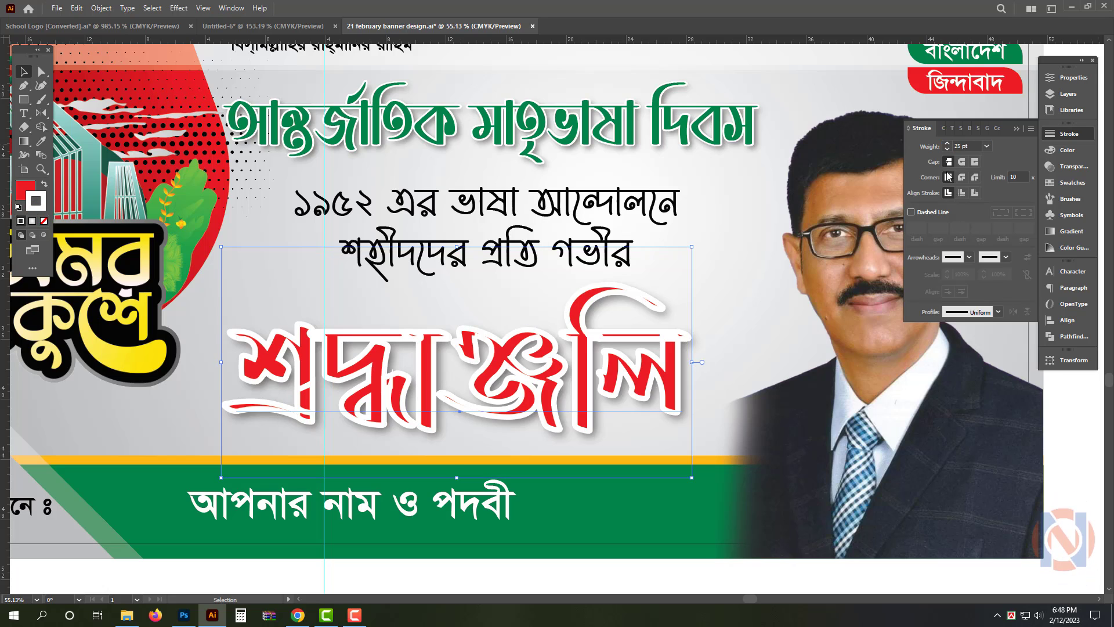
pyautogui.hotkey('ctrl', 'f')
pyautogui.scroll(-1, 556, 404)
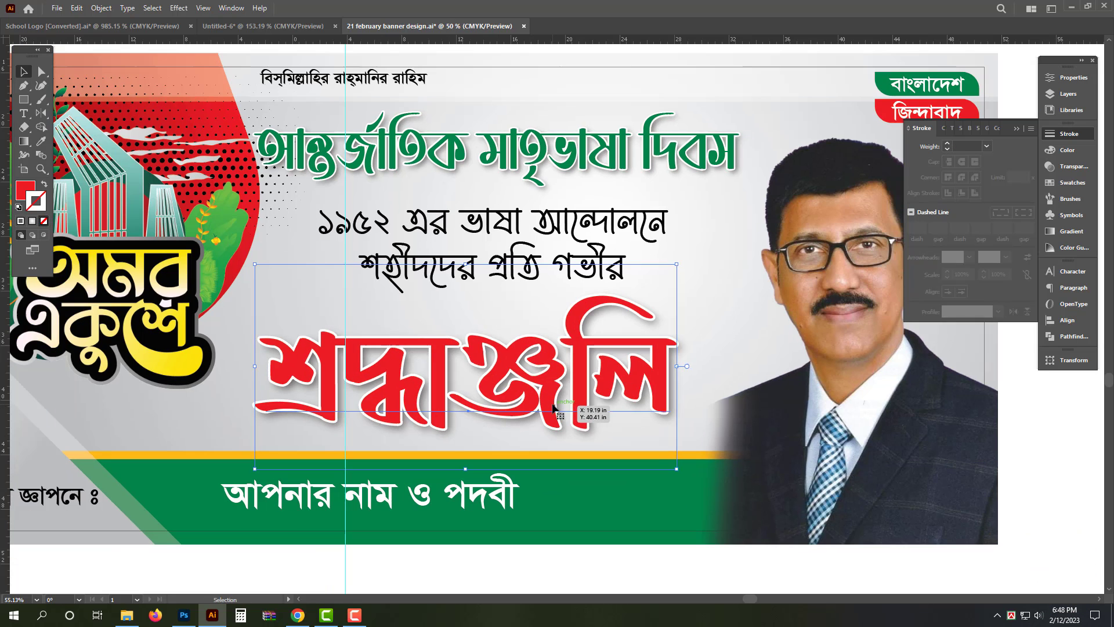
# Hide the panels and nudge the halftone dot pattern up and left so it sits within the red shape behind the logo
pyautogui.press('Tab')
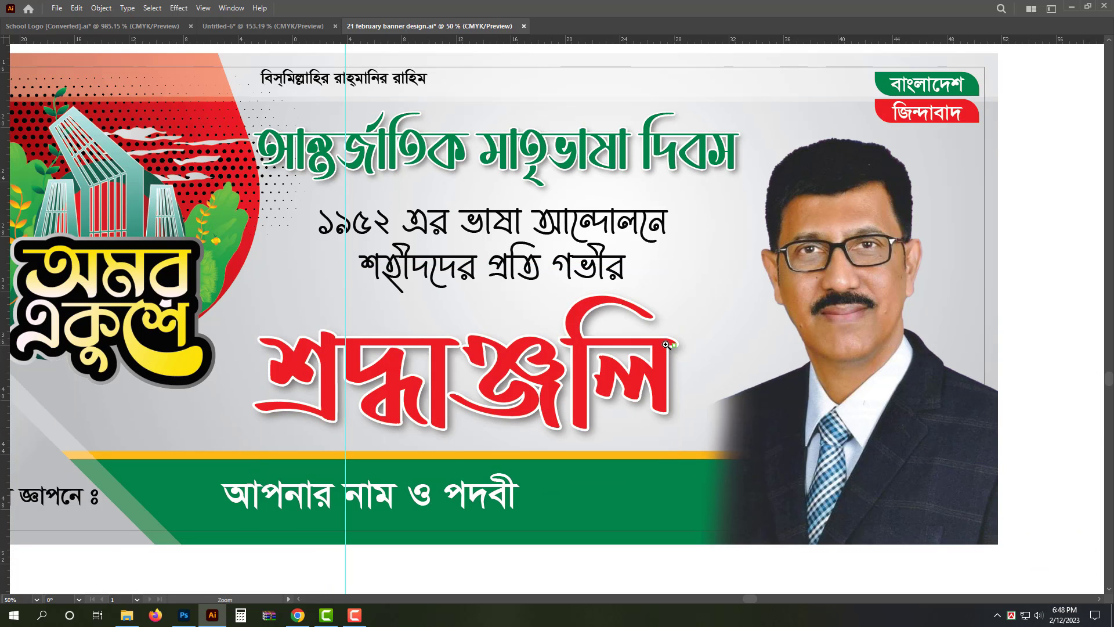
pyautogui.scroll(-3, 689, 367)
pyautogui.moveTo(580, 381); pyautogui.dragTo(662, 361)
pyautogui.moveTo(505, 297); pyautogui.dragTo(525, 293)
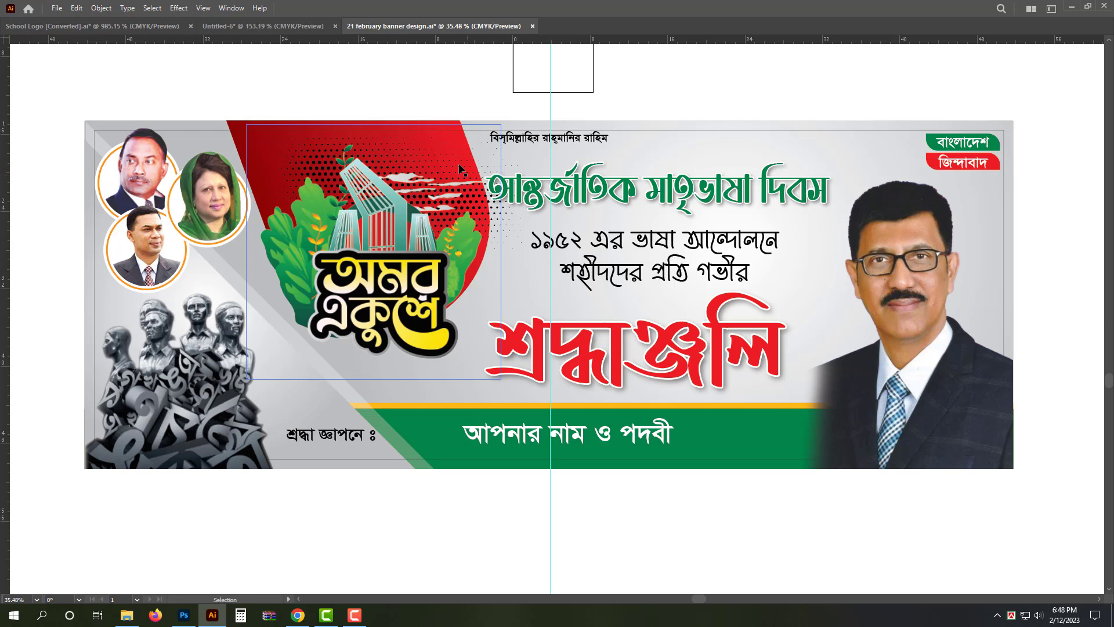
pyautogui.moveTo(412, 124); pyautogui.dragTo(431, 129)
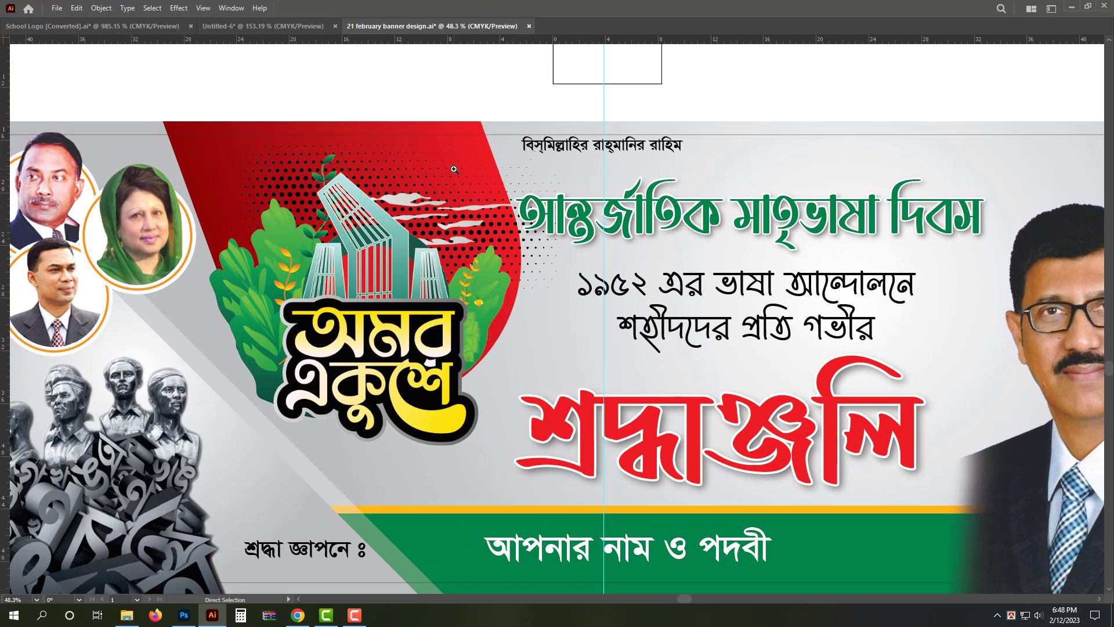
pyautogui.click(427, 169)
pyautogui.hotkey('shift', 'Up')
pyautogui.hotkey('shift', 'Up')
pyautogui.hotkey('shift', 'Up')
pyautogui.hotkey('shift', 'Up')
pyautogui.hotkey('shift', 'Up')
pyautogui.hotkey('shift', 'Up')
pyautogui.hotkey('shift', 'Up')
pyautogui.hotkey('shift', 'Up')
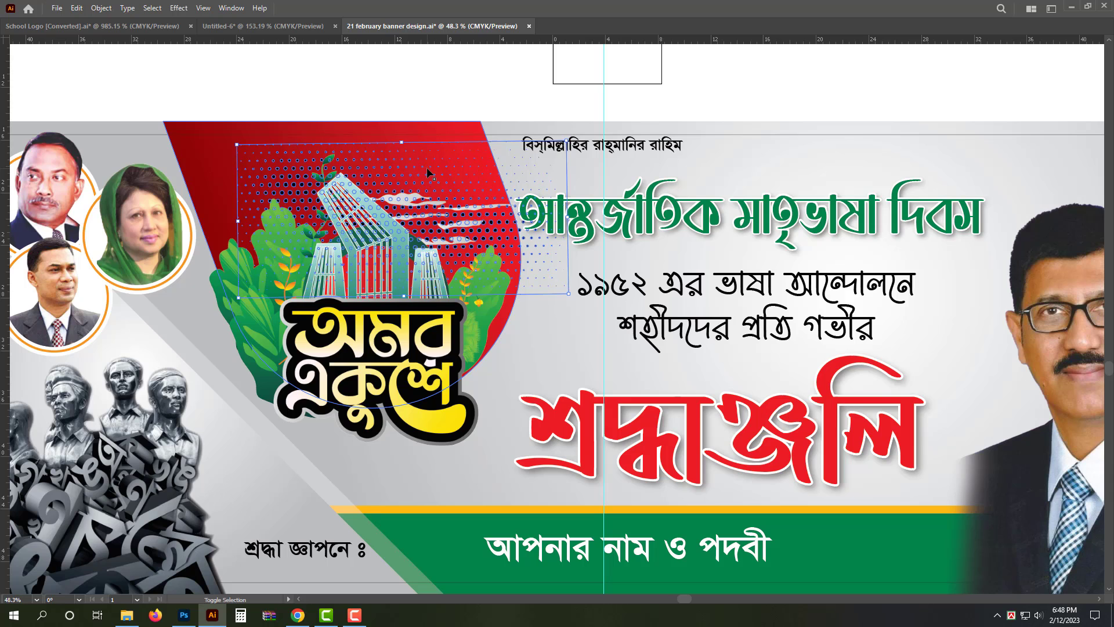
pyautogui.hotkey('shift', 'Left')
pyautogui.hotkey('shift', 'Left')
pyautogui.hotkey('shift', 'Left')
pyautogui.hotkey('shift', 'Left')
pyautogui.hotkey('shift', 'Left')
pyautogui.hotkey('shift', 'Left')
pyautogui.hotkey('shift', 'Left')
pyautogui.hotkey('shift', 'Left')
pyautogui.hotkey('shift', 'Left')
pyautogui.hotkey('shift', 'Left')
pyautogui.hotkey('shift', 'Left')
pyautogui.hotkey('shift', 'Left')
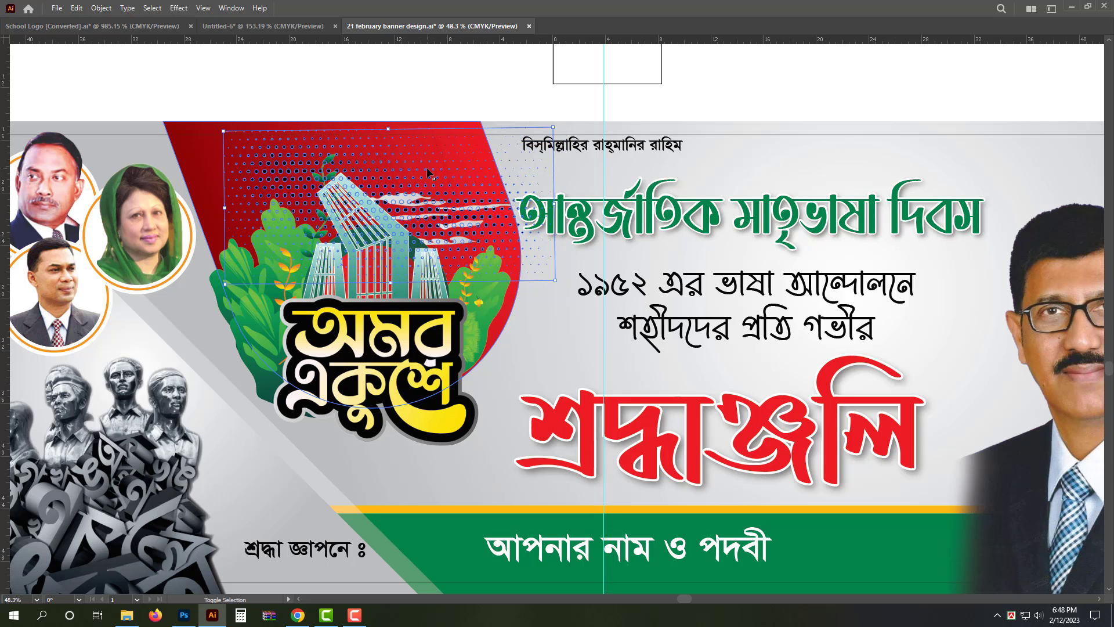
pyautogui.hotkey('shift', 'Left')
pyautogui.hotkey('shift', 'Left')
pyautogui.hotkey('shift', 'Left')
pyautogui.hotkey('shift', 'Left')
pyautogui.hotkey('shift', 'Left')
pyautogui.hotkey('shift', 'Up')
pyautogui.hotkey('shift', 'Up')
pyautogui.hotkey('shift', 'Up')
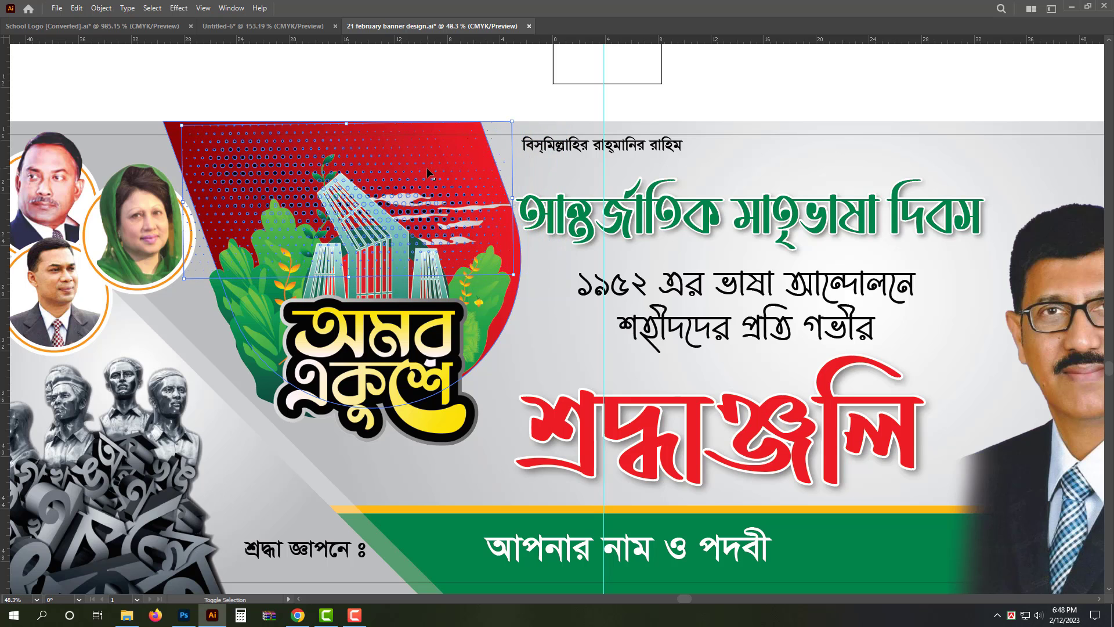
pyautogui.hotkey('shift', 'Right')
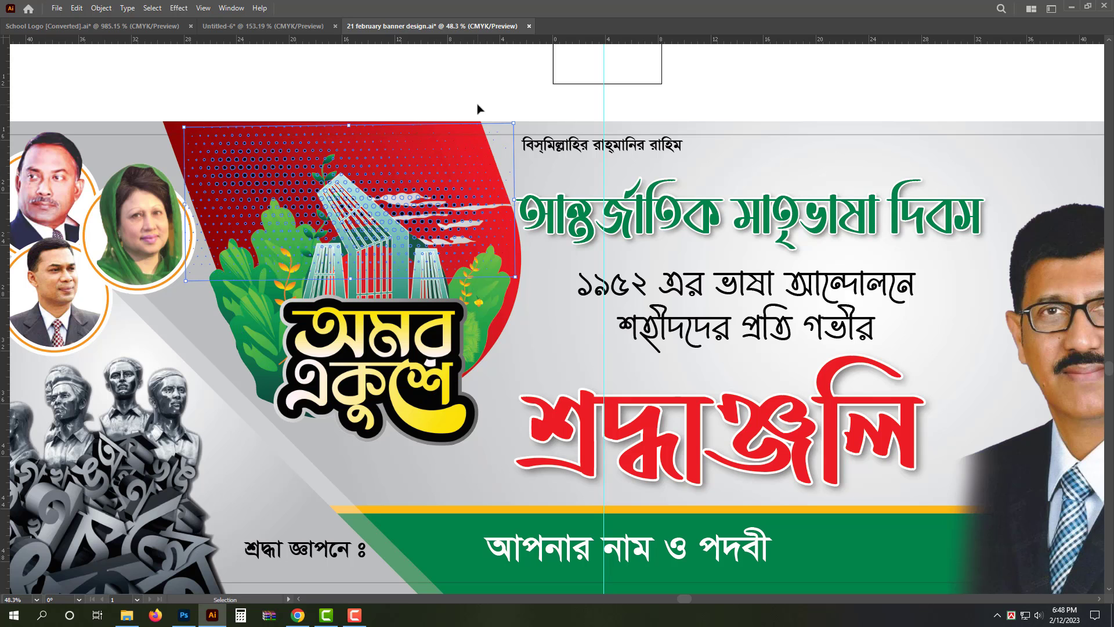
pyautogui.click(484, 95)
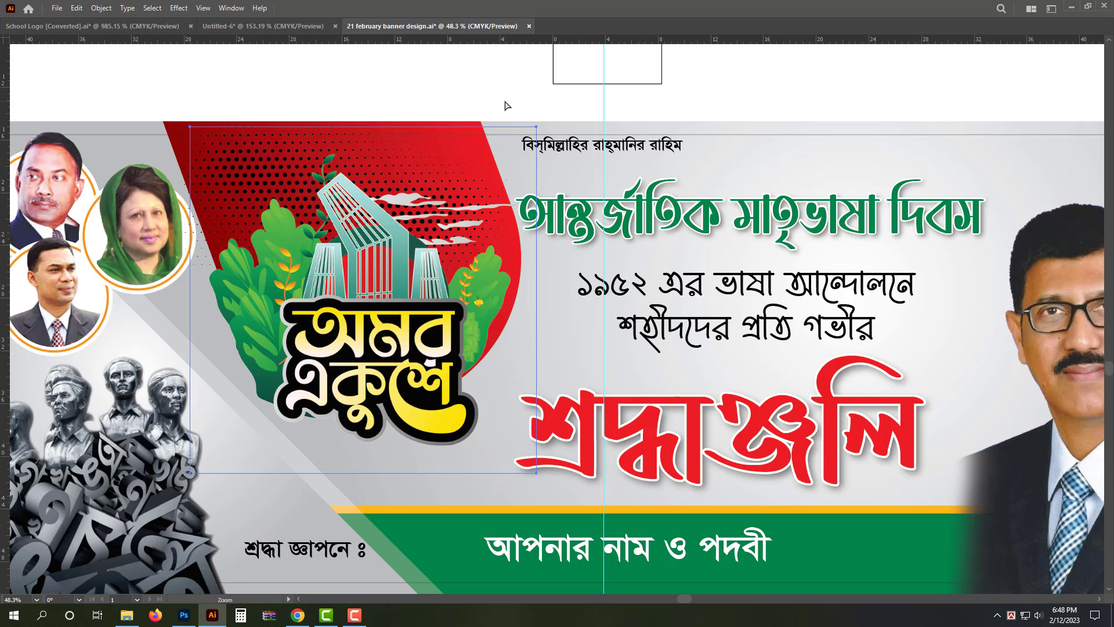
# Deselect the banner artwork and hide the vertical guide running through the middle
pyautogui.moveTo(505, 106); pyautogui.dragTo(342, 107)
pyautogui.moveTo(575, 121); pyautogui.dragTo(562, 247)
pyautogui.hotkey('ctrl', 'a')
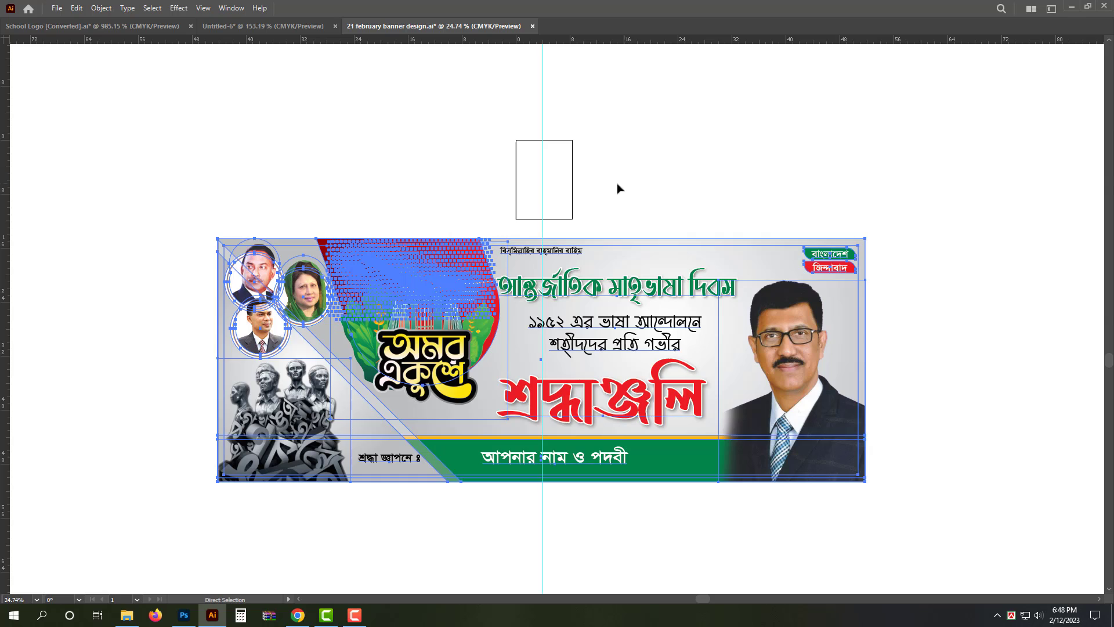
pyautogui.hotkey('ctrl', '-')
pyautogui.hotkey('ctrl', '-')
pyautogui.click(772, 162)
pyautogui.moveTo(614, 294); pyautogui.dragTo(862, 314)
pyautogui.moveTo(422, 317); pyautogui.dragTo(464, 273)
pyautogui.moveTo(574, 319); pyautogui.dragTo(541, 318)
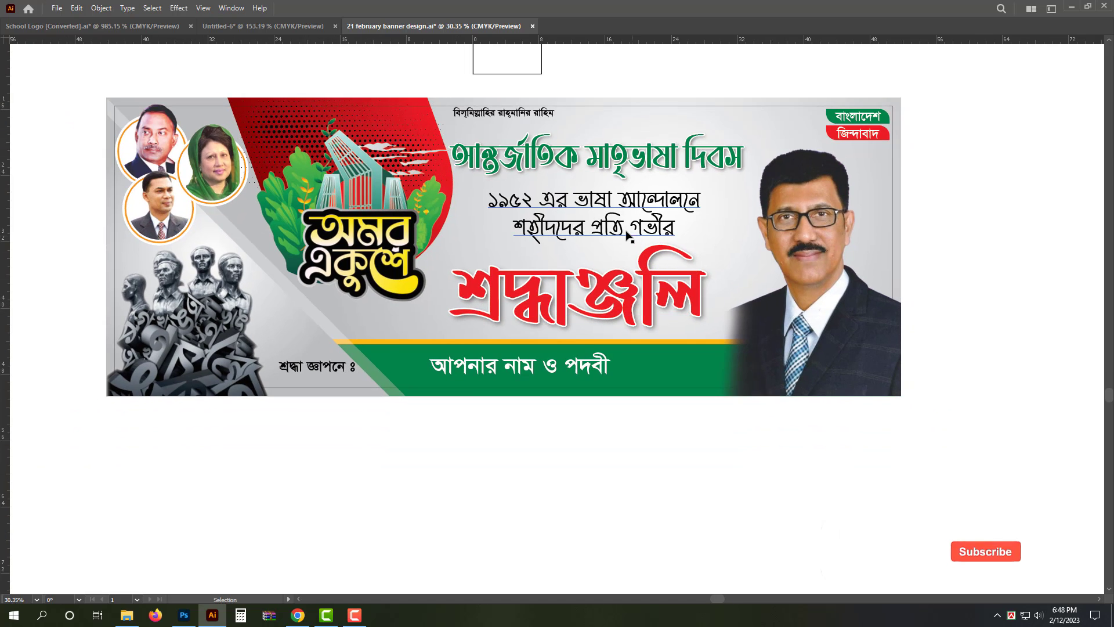
# Duplicate the শ্রদ্ধা জ্ঞাপনে ঃ label below the banner and change the copy's text to ফাইল ভিডিও ডেস্কে
pyautogui.moveTo(330, 366); pyautogui.dragTo(617, 472)
pyautogui.tripleClick(567, 459)
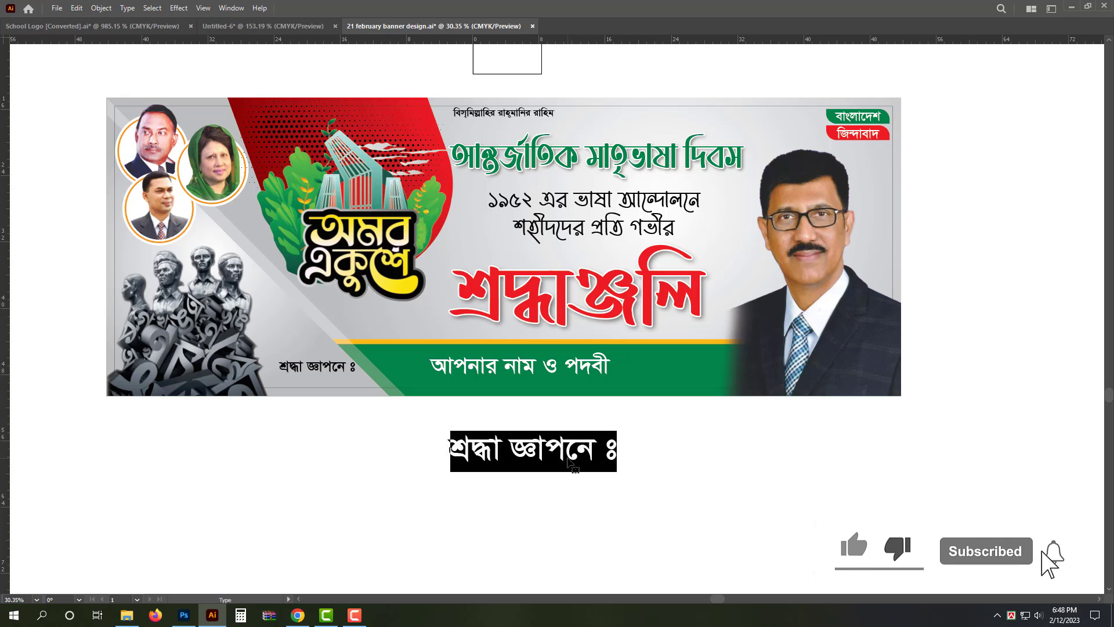
pyautogui.write('ফাইল ভি')
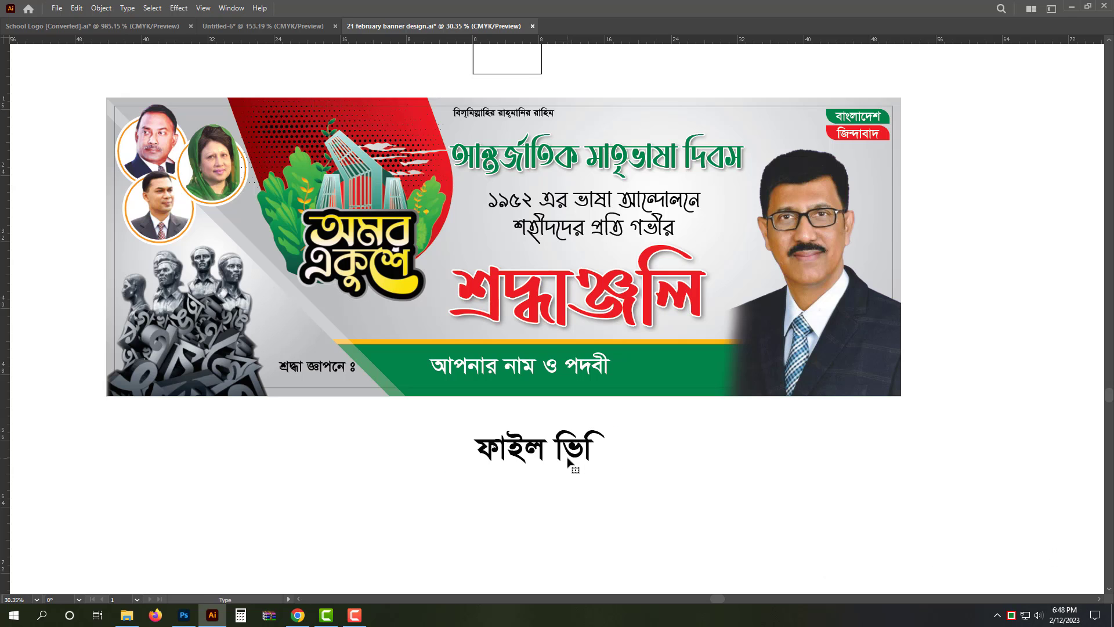
pyautogui.write('ডিও ডে')
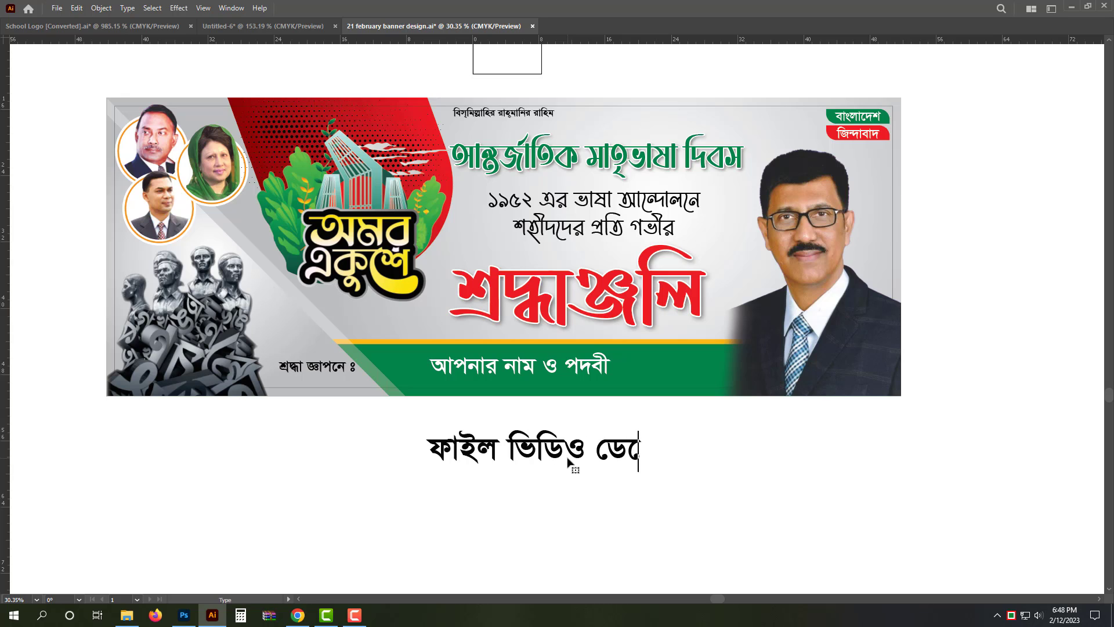
pyautogui.write('স্কে')
pyautogui.press('Escape')
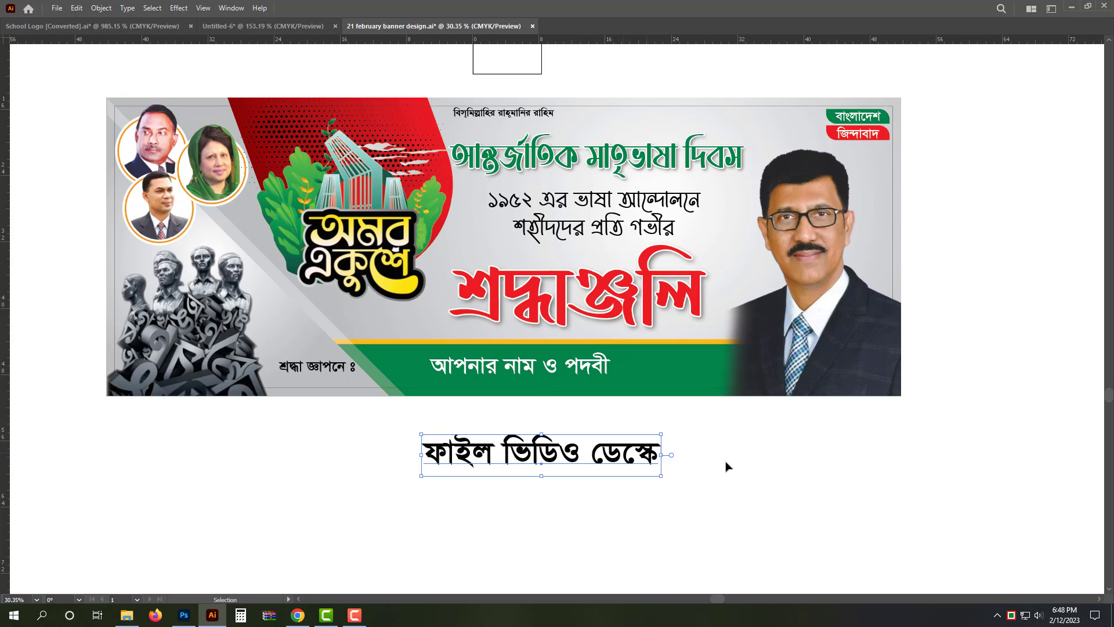
# Delete the ফাইল ভিডিও ডেস্কে text from below the banner
pyautogui.click(645, 512)
pyautogui.click(626, 469)
pyautogui.press('Delete')
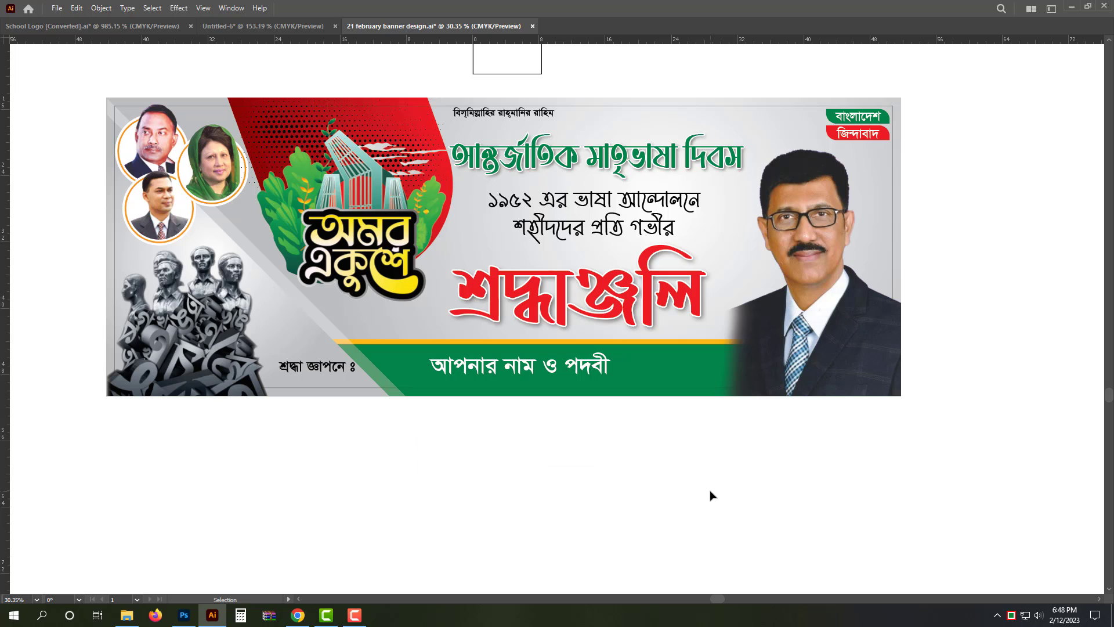
# Place the large man's portrait behind the green and yellow footer bands and scale it down to about 19 × 26 in, keeping its upper-right corner fixed
pyautogui.moveTo(585, 404); pyautogui.dragTo(605, 459)
pyautogui.moveTo(527, 363); pyautogui.dragTo(552, 381)
pyautogui.moveTo(579, 418); pyautogui.dragTo(584, 391)
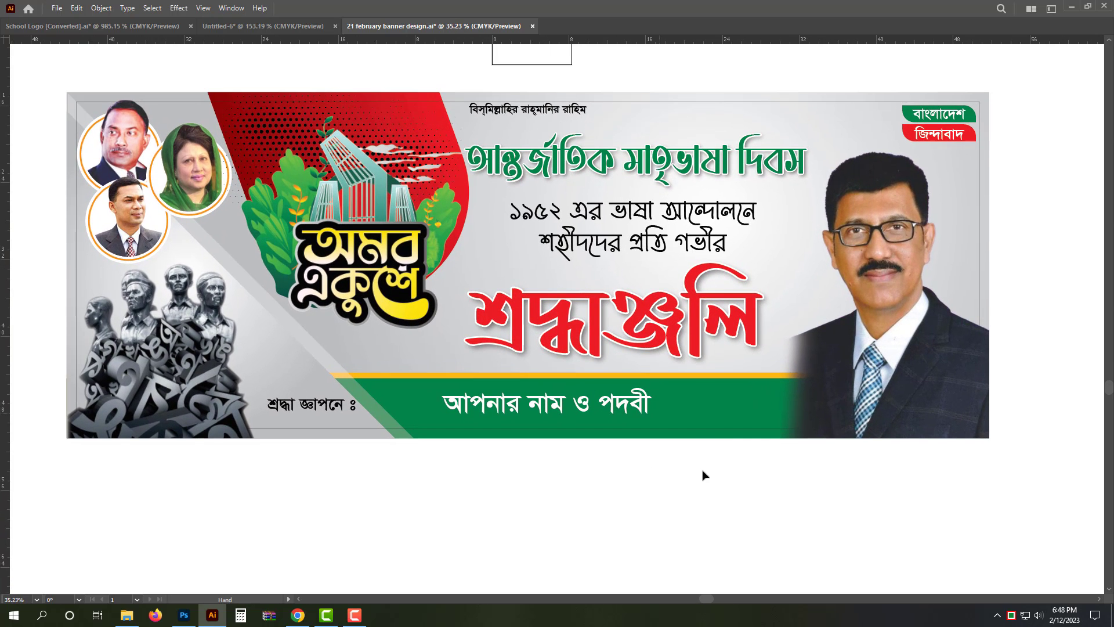
pyautogui.click(857, 297)
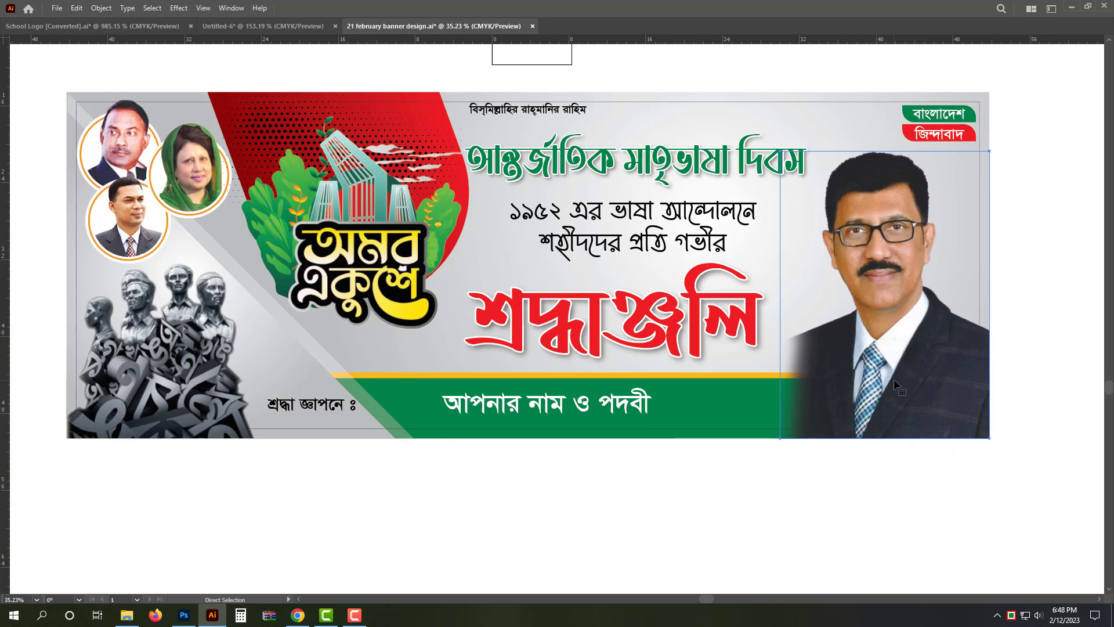
pyautogui.hotkey('ctrl', 'shift', '[')
pyautogui.hotkey('ctrl', ']')
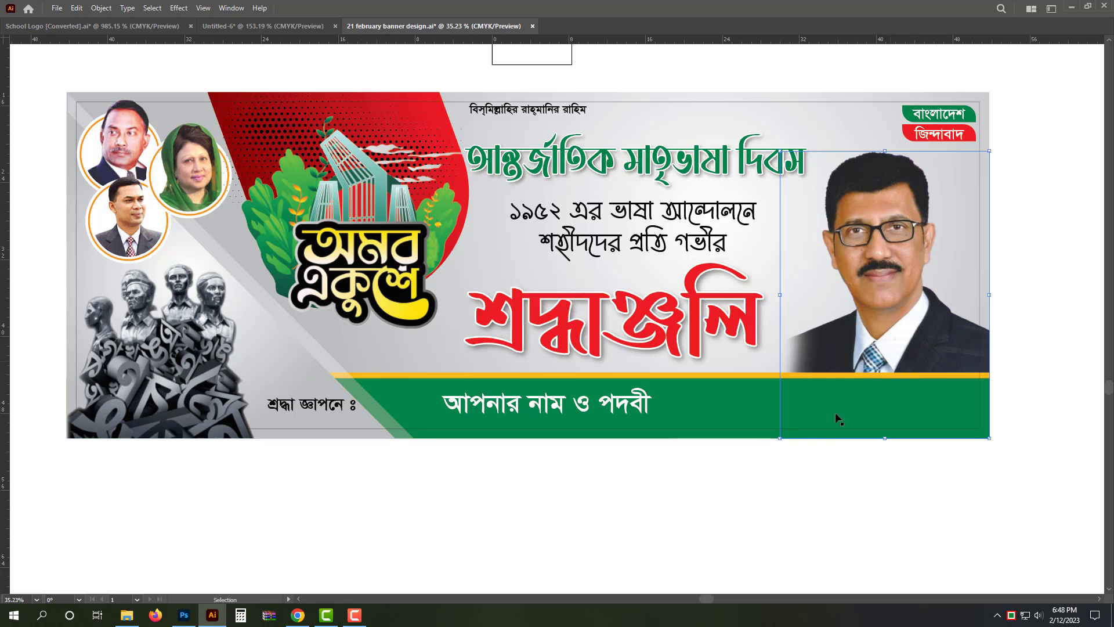
pyautogui.moveTo(780, 438); pyautogui.dragTo(806, 419)
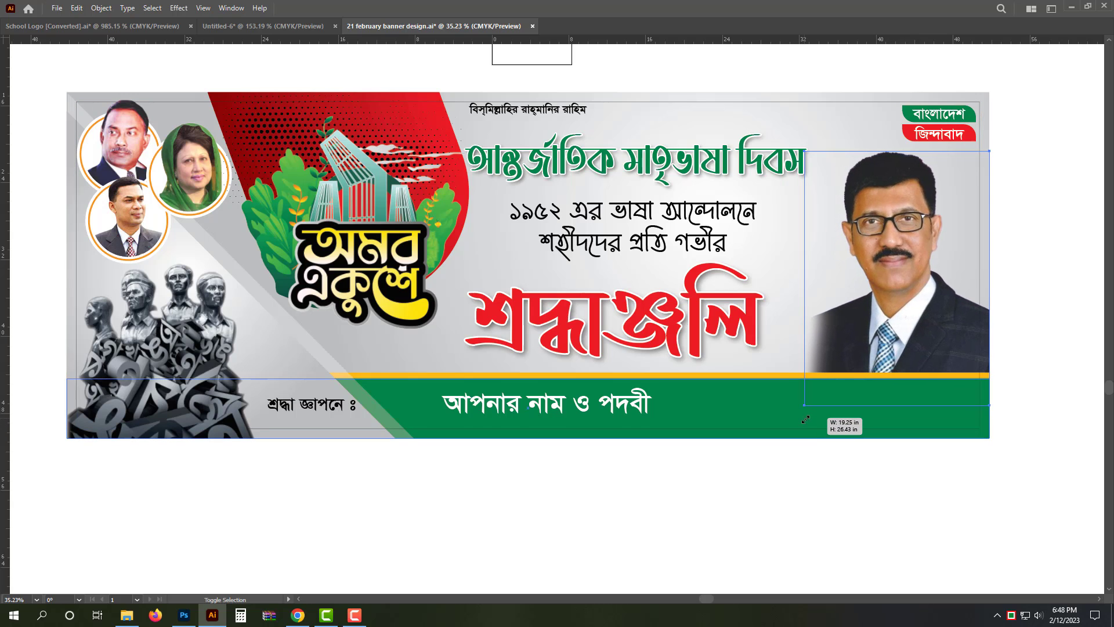
pyautogui.click(857, 498)
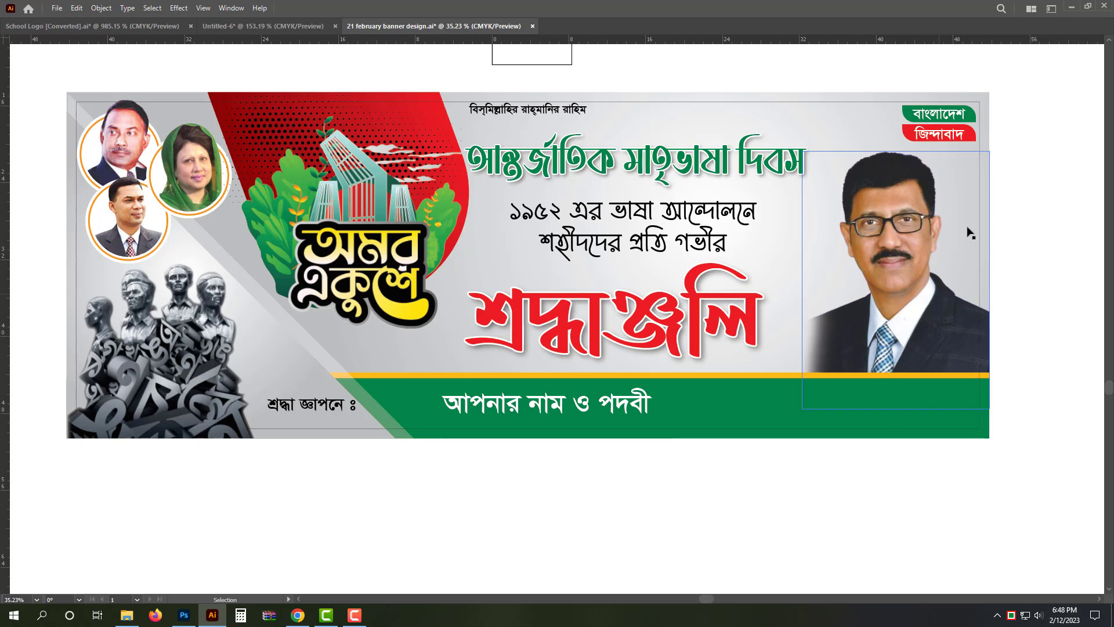
# Deselect the portrait and save the banner file
pyautogui.click(770, 121)
pyautogui.click(744, 70)
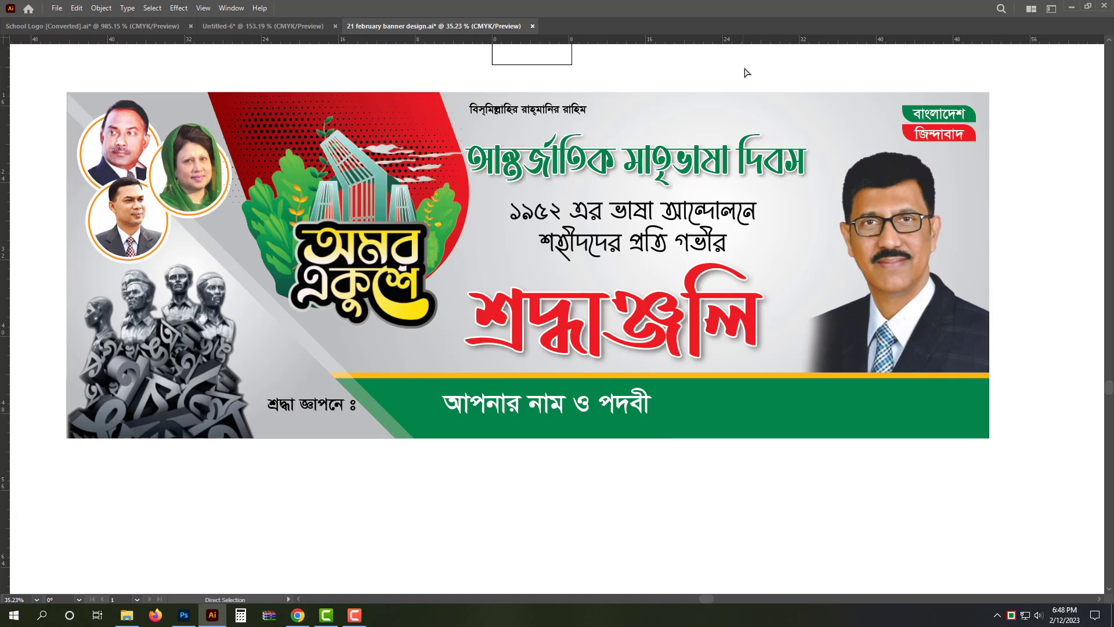
pyautogui.hotkey('ctrl', 's')
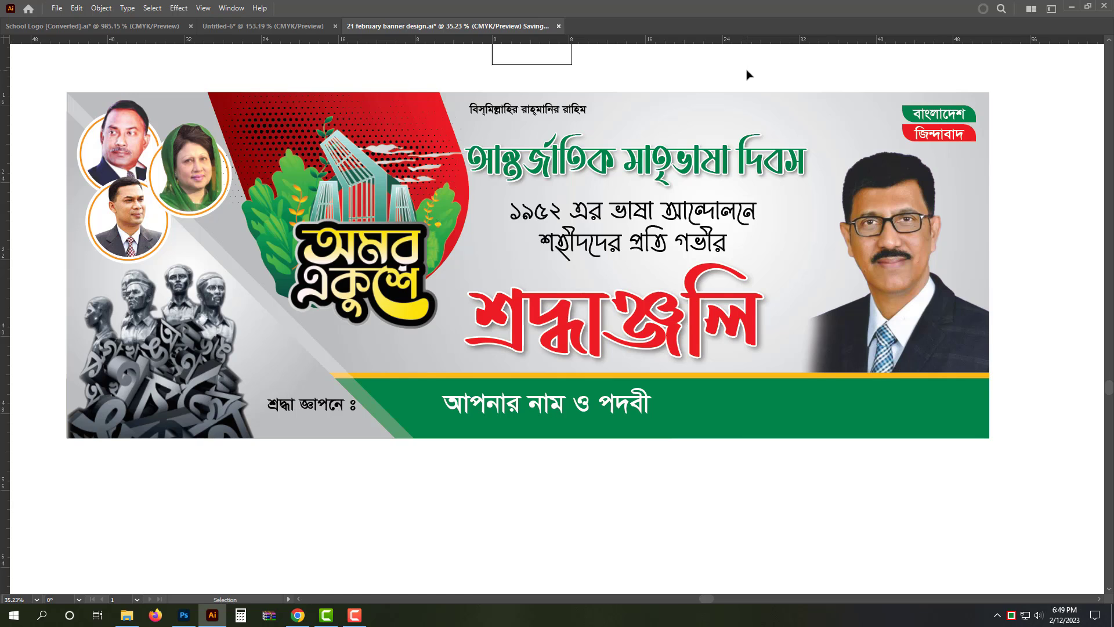